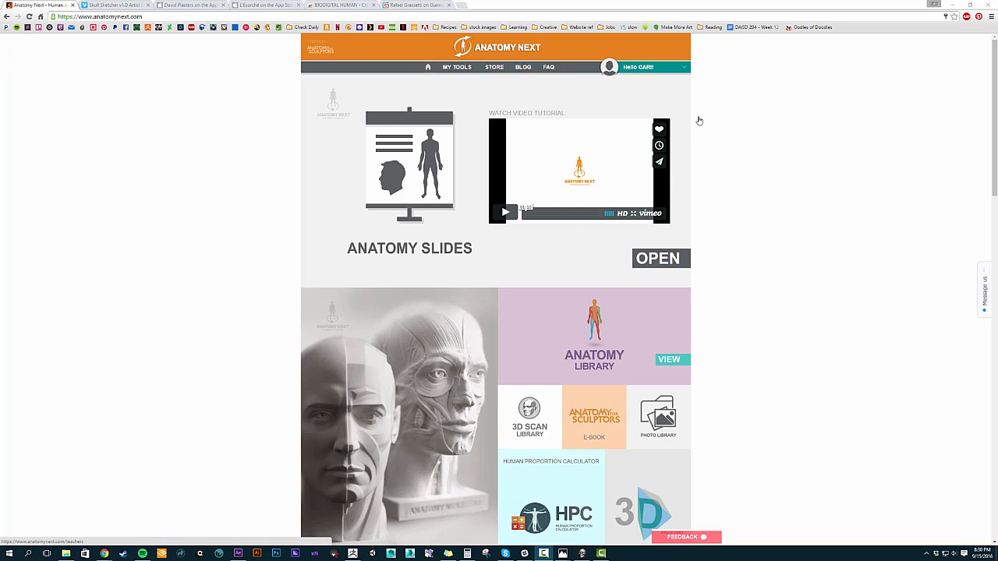
# Step: Open the Anatomy for Sculptors e-book from the Anatomy Next home page in full-screen view
pyautogui.scroll(-1, 757, 316)
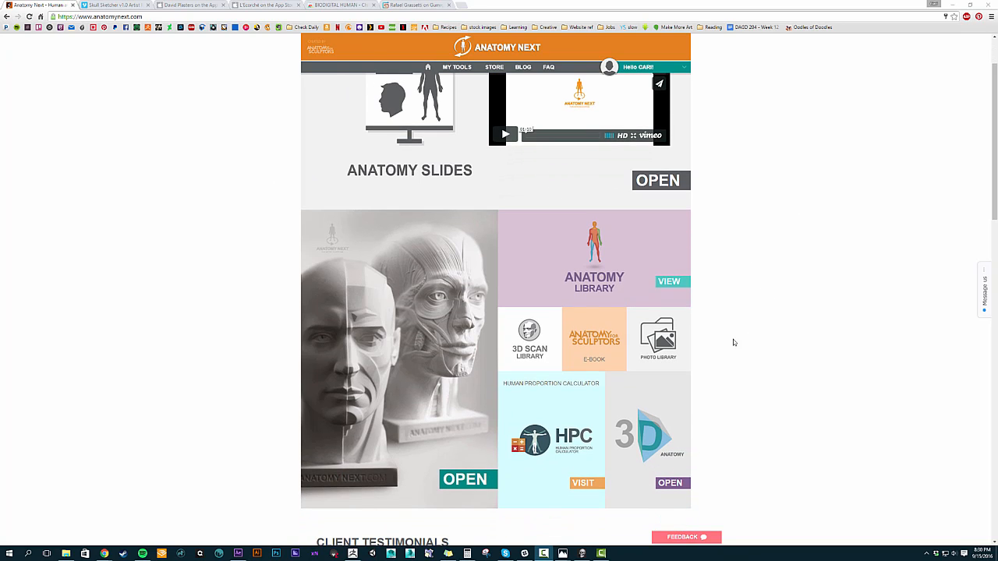
pyautogui.click(605, 345)
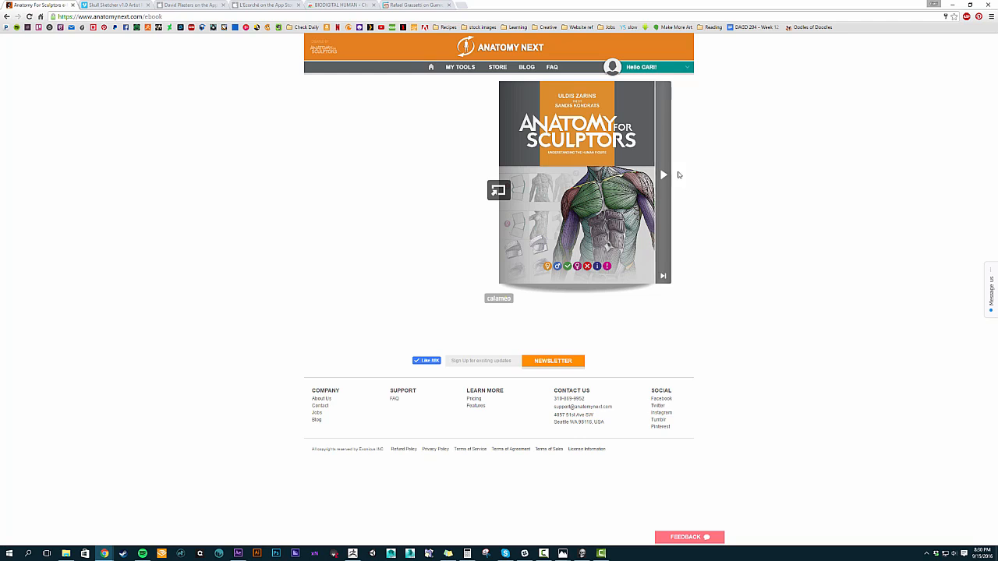
pyautogui.click(498, 191)
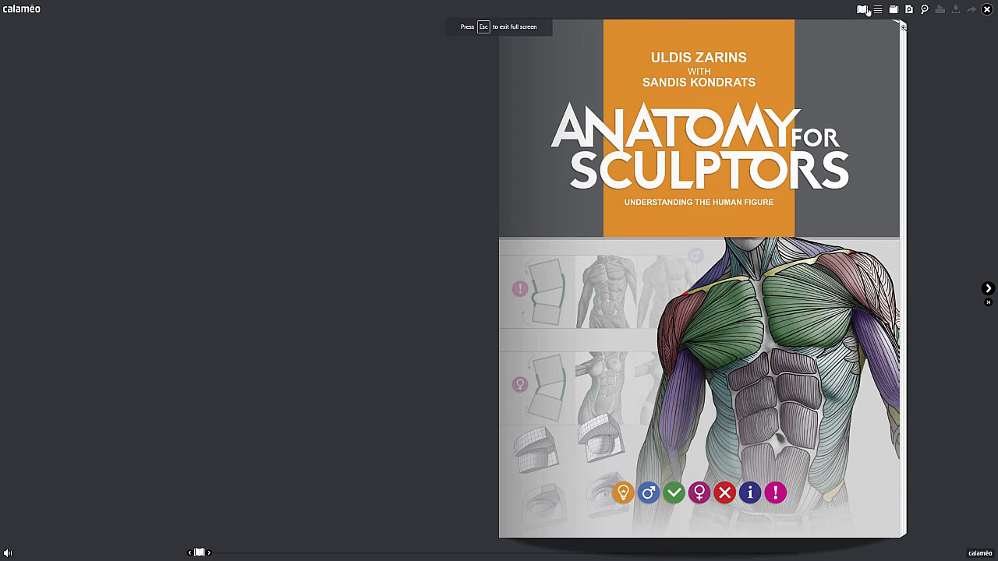
# Step: Go to the Skull Bones section under Head & Neck through the e-book's table of contents
pyautogui.click(878, 10)
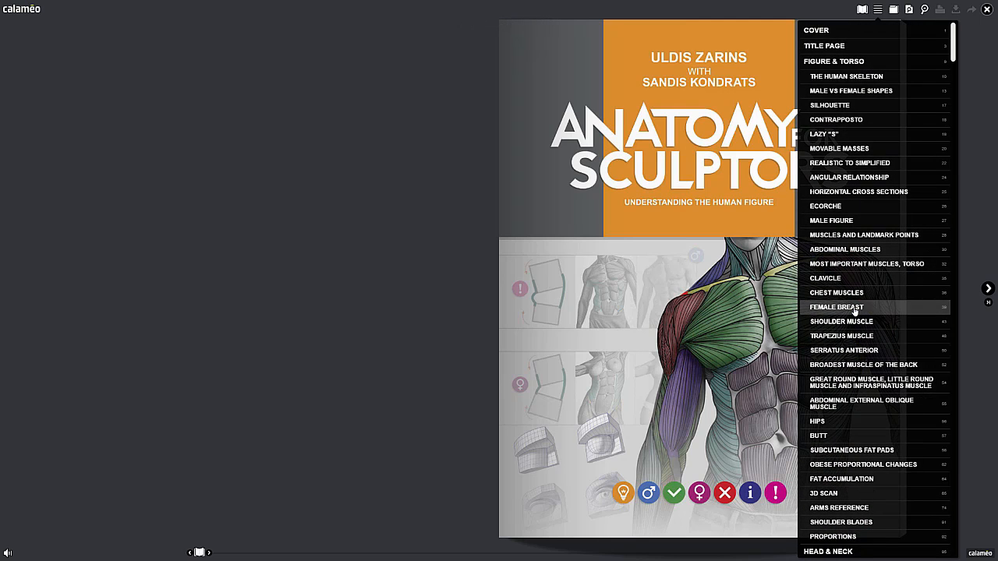
pyautogui.scroll(-1, 843, 494)
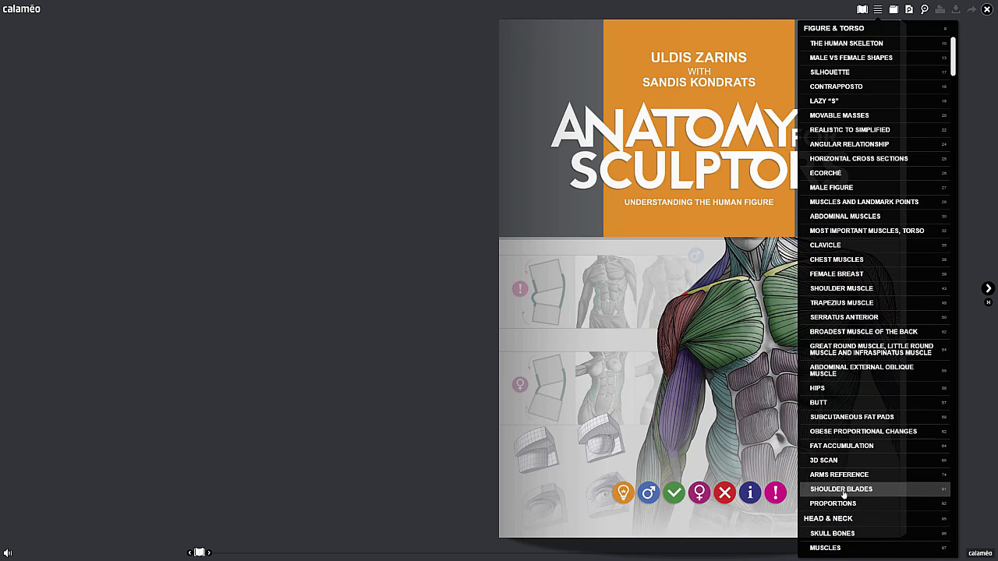
pyautogui.scroll(-1, 843, 495)
pyautogui.click(837, 504)
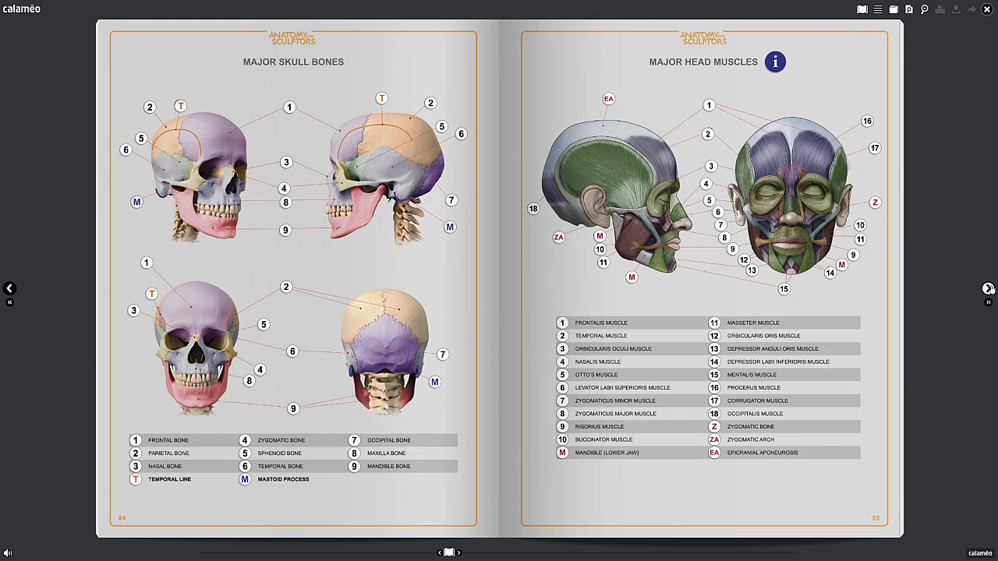
# Step: Leaf forward through the skull pages to The Head Shape and Framing the Eyes, and exit full-screen view
pyautogui.click(987, 288)
pyautogui.click(988, 289)
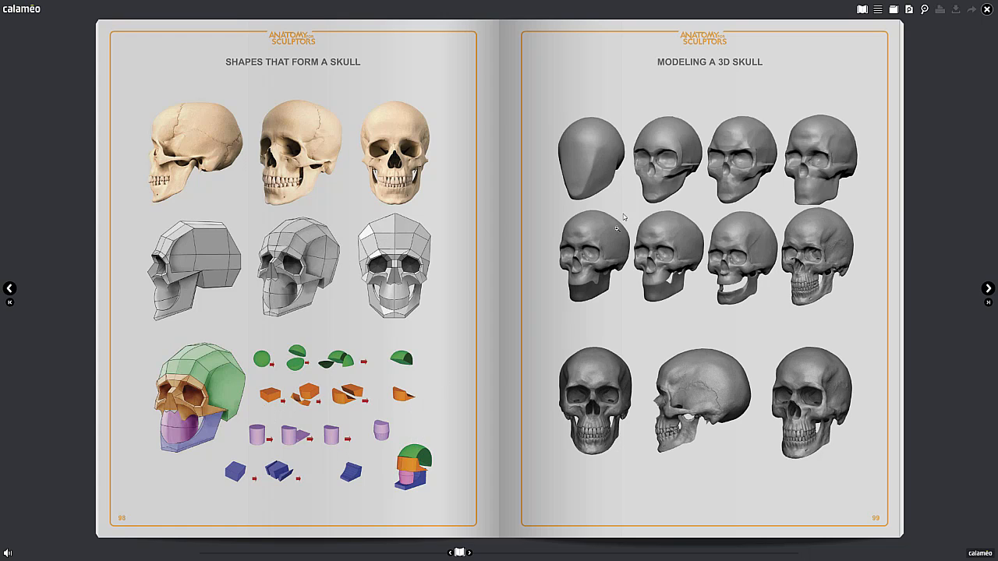
pyautogui.click(988, 288)
pyautogui.click(988, 288)
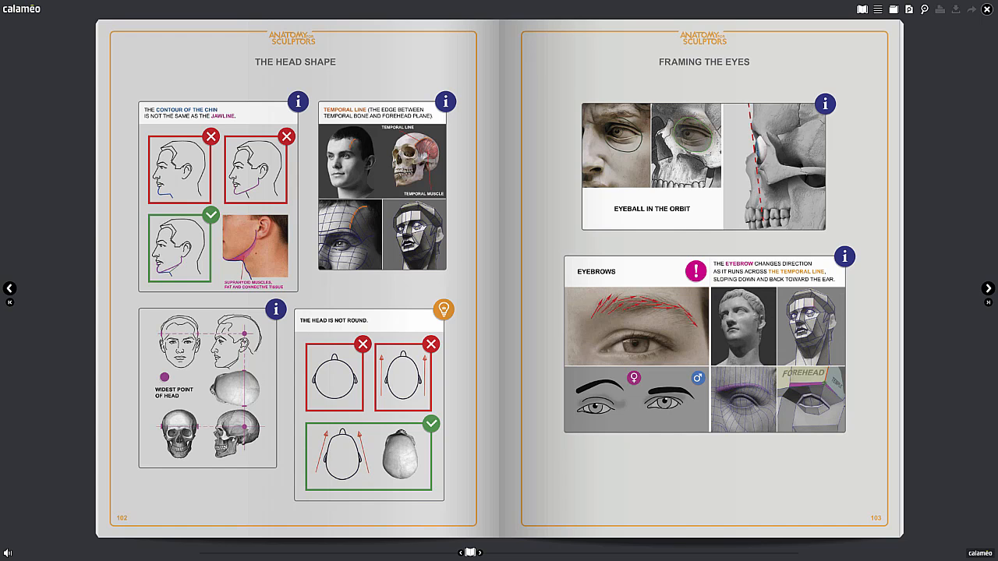
pyautogui.press('Escape')
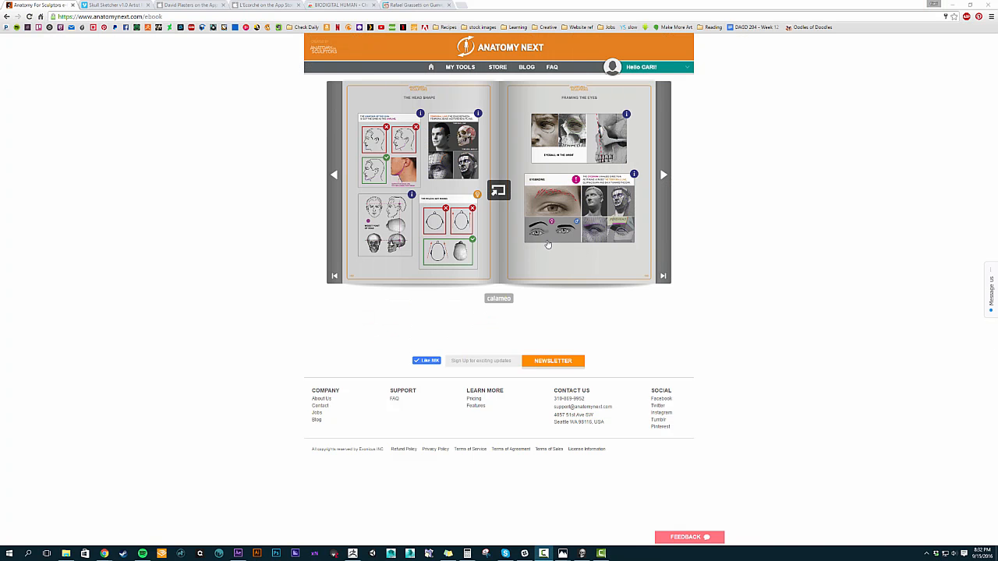
# Step: View the Skull Sketcher video page, switch to the Skull Sketcher app, and turn the whole skull to face forward
pyautogui.click(126, 4)
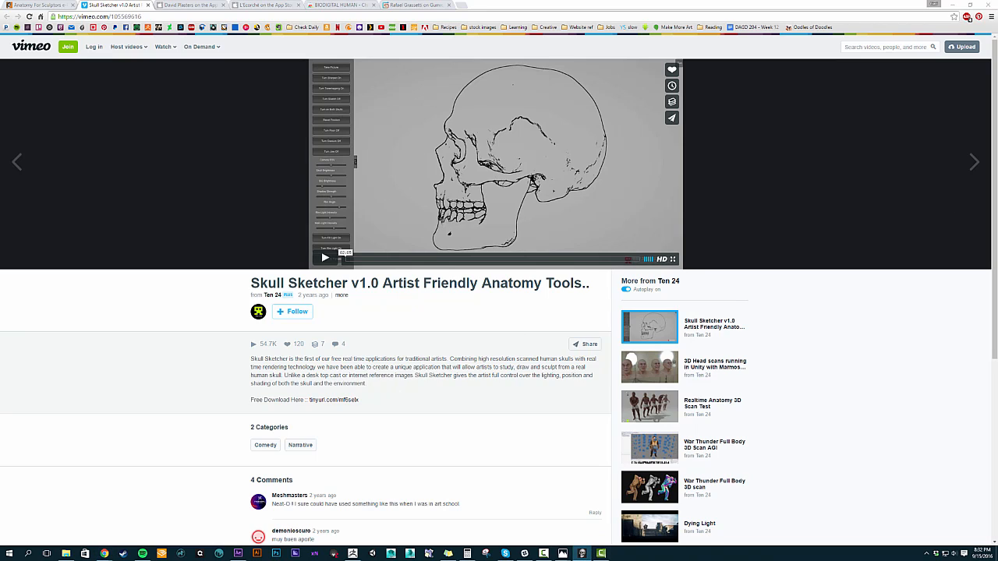
pyautogui.click(582, 553)
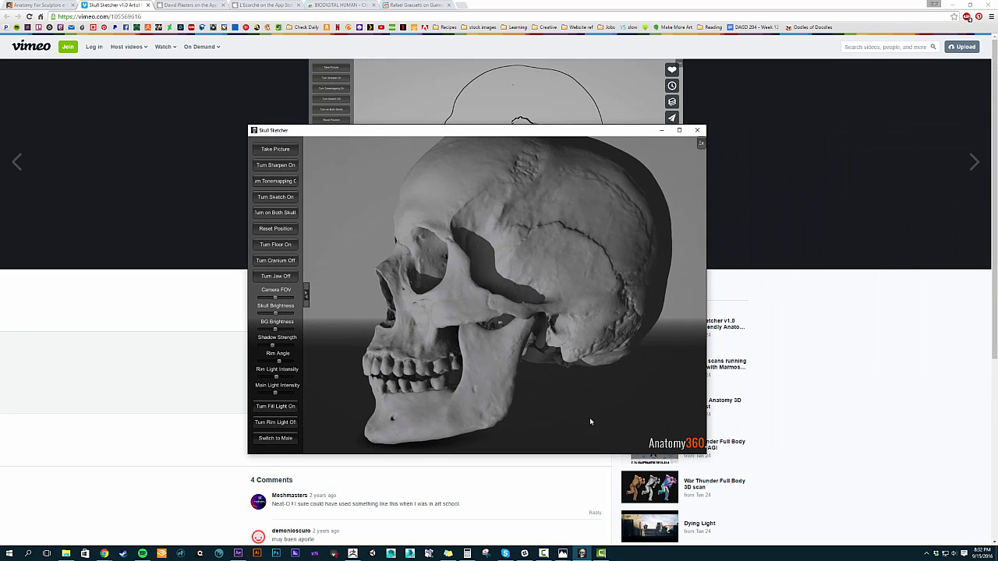
pyautogui.moveTo(625, 405)
pyautogui.mouseDown()
pyautogui.moveTo(592, 374)
pyautogui.moveTo(650, 394)
pyautogui.moveTo(597, 404)
pyautogui.moveTo(571, 379)
pyautogui.mouseUp()
pyautogui.scroll(-3, 571, 379)
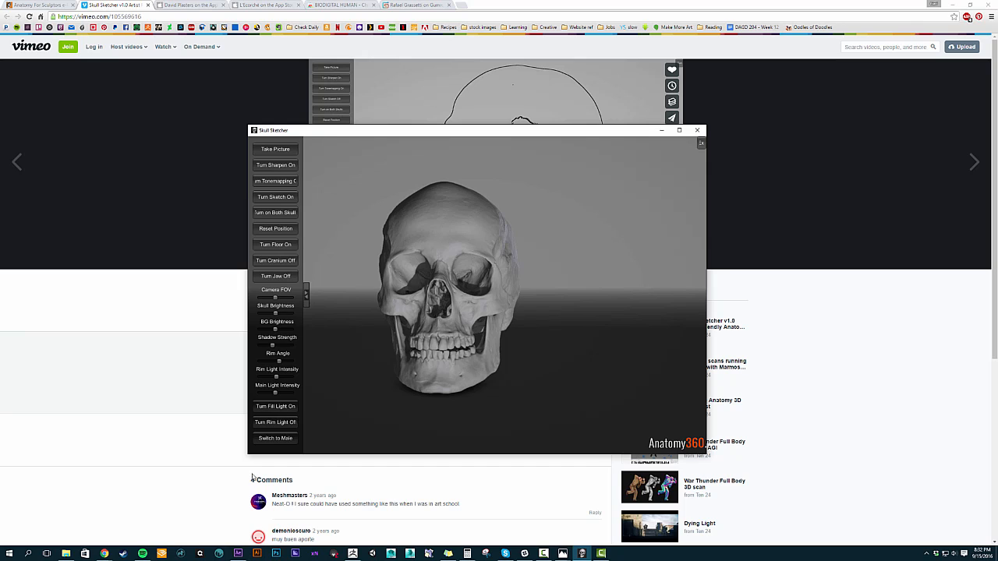
# Step: Compare the male and female skulls by switching between them, ending on the female one
pyautogui.click(269, 439)
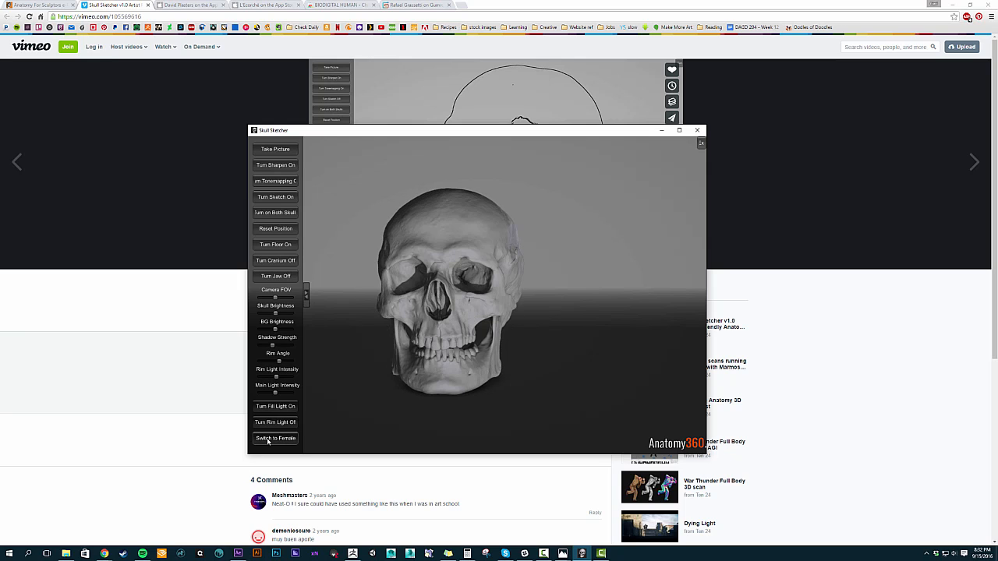
pyautogui.click(268, 439)
pyautogui.click(269, 439)
pyautogui.click(268, 439)
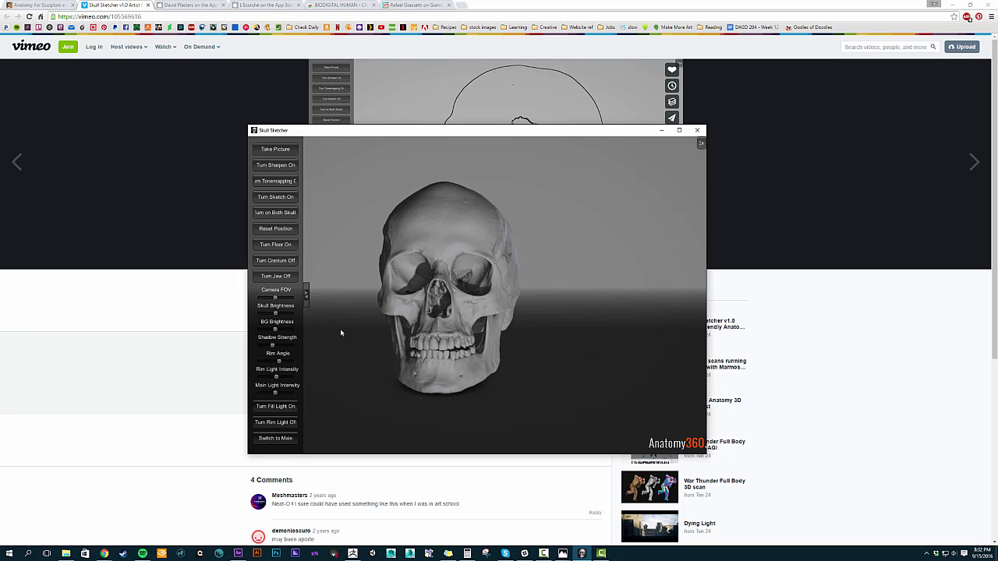
# Step: Turn on the sketch rendering, rotate the skull to inspect its outlines, and turn the sketch rendering off again
pyautogui.click(275, 197)
pyautogui.moveTo(594, 307)
pyautogui.mouseDown()
pyautogui.moveTo(464, 318)
pyautogui.moveTo(430, 306)
pyautogui.moveTo(631, 319)
pyautogui.moveTo(593, 351)
pyautogui.moveTo(573, 328)
pyautogui.moveTo(518, 318)
pyautogui.moveTo(503, 335)
pyautogui.moveTo(524, 351)
pyautogui.moveTo(432, 265)
pyautogui.moveTo(421, 273)
pyautogui.mouseUp()
pyautogui.click(270, 198)
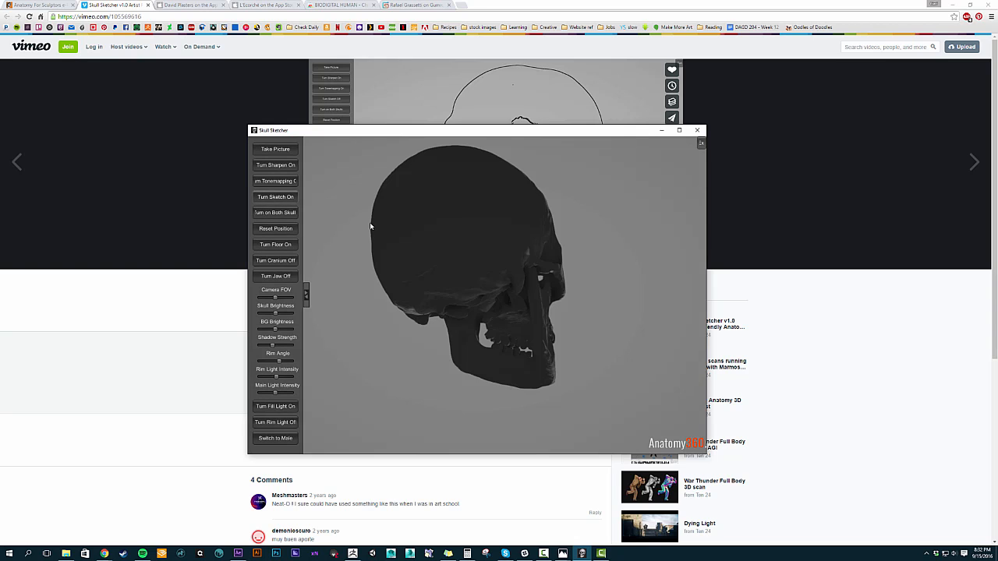
# Step: Rotate the shaded skull and shift the light direction to study its side and back forms
pyautogui.moveTo(622, 323)
pyautogui.mouseDown()
pyautogui.moveTo(489, 356)
pyautogui.moveTo(586, 340)
pyautogui.moveTo(561, 366)
pyautogui.moveTo(551, 351)
pyautogui.moveTo(541, 387)
pyautogui.moveTo(464, 334)
pyautogui.moveTo(500, 317)
pyautogui.moveTo(499, 361)
pyautogui.moveTo(516, 236)
pyautogui.moveTo(452, 161)
pyautogui.moveTo(543, 325)
pyautogui.moveTo(525, 329)
pyautogui.moveTo(491, 302)
pyautogui.mouseUp()
pyautogui.moveTo(492, 303); pyautogui.dragTo(336, 329, button='right')
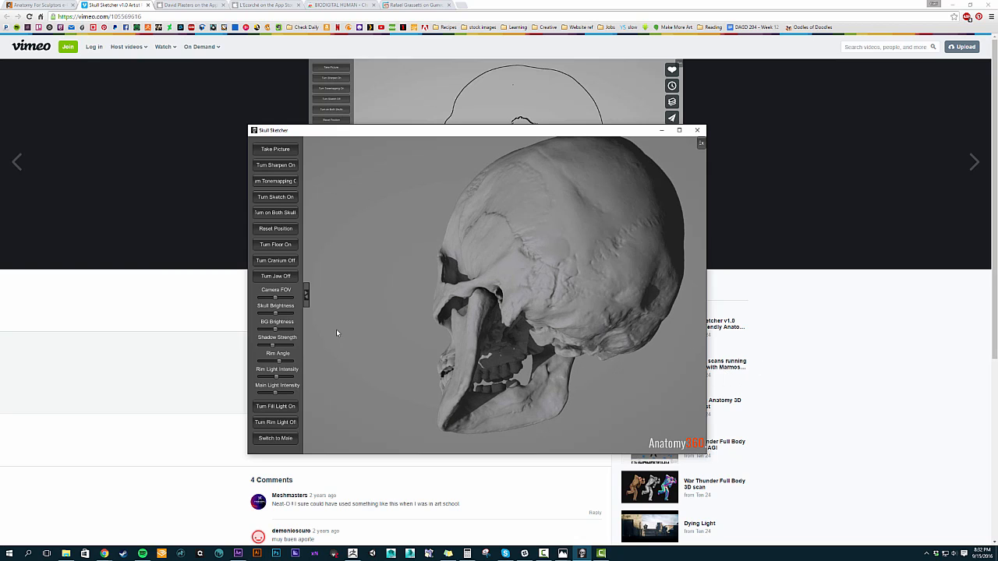
pyautogui.moveTo(506, 335); pyautogui.dragTo(624, 336)
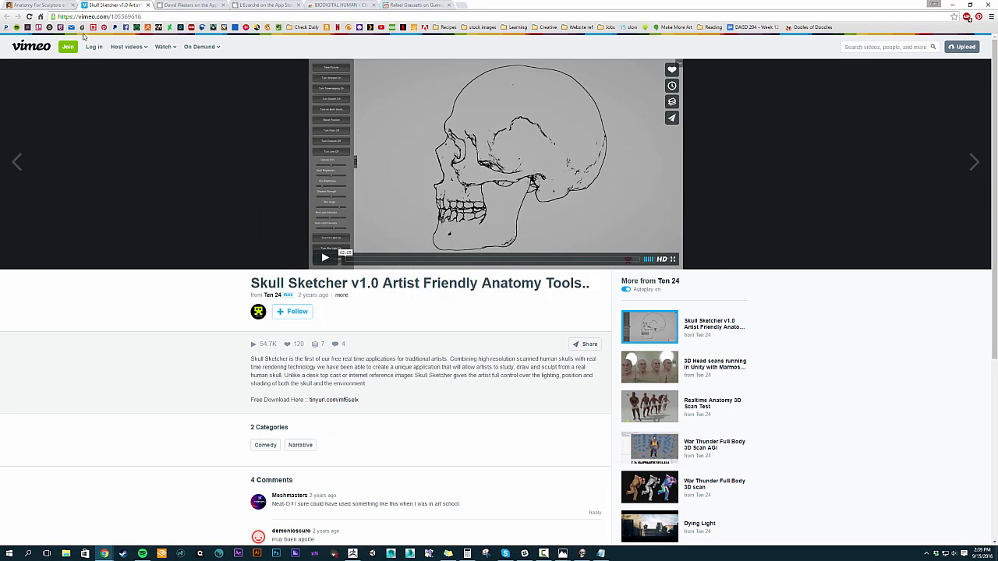
# Step: Open the David Plasters app page and look through its eye, ear, mouth and nose screenshots
pyautogui.click(181, 5)
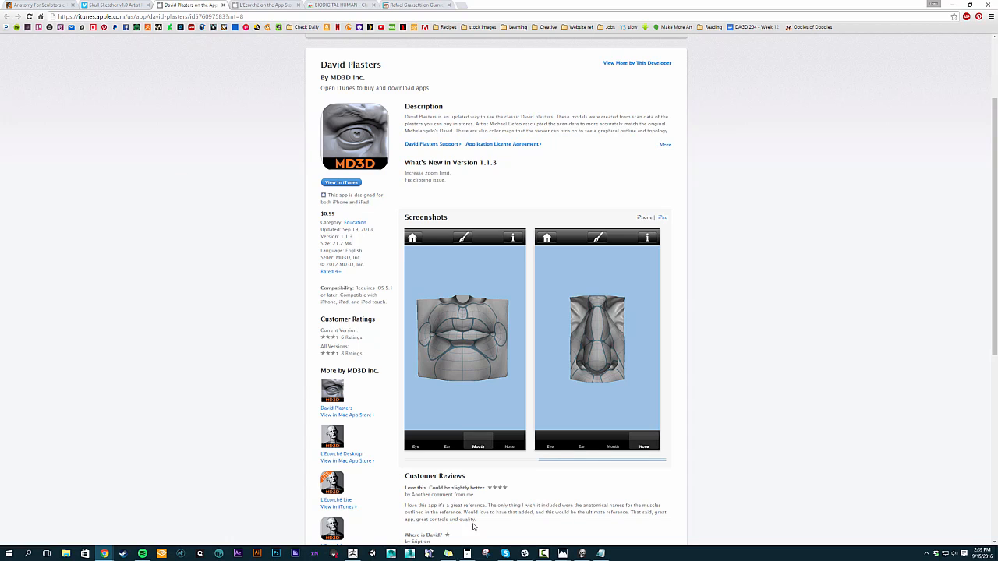
pyautogui.moveTo(581, 463); pyautogui.dragTo(450, 465)
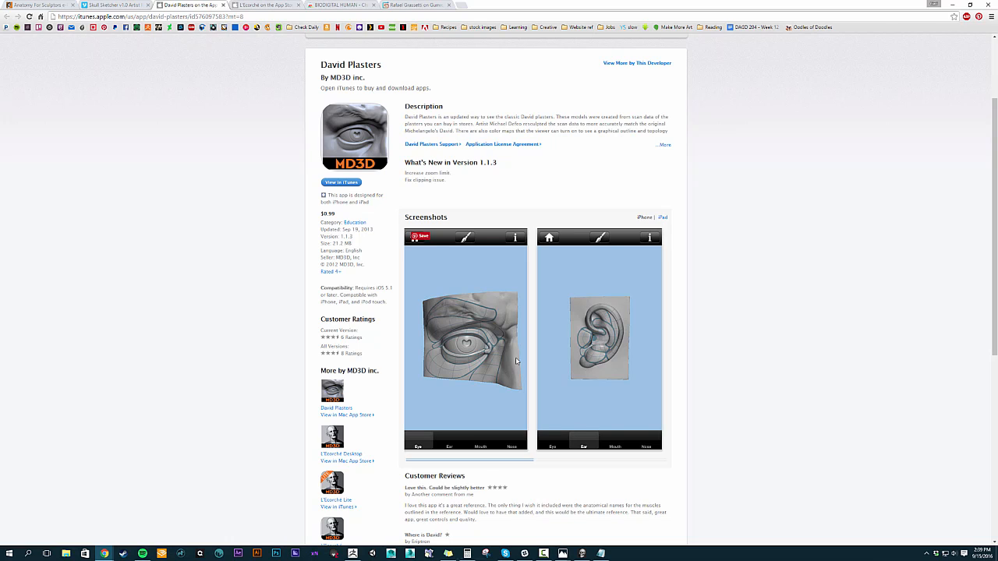
pyautogui.moveTo(483, 464); pyautogui.dragTo(621, 459)
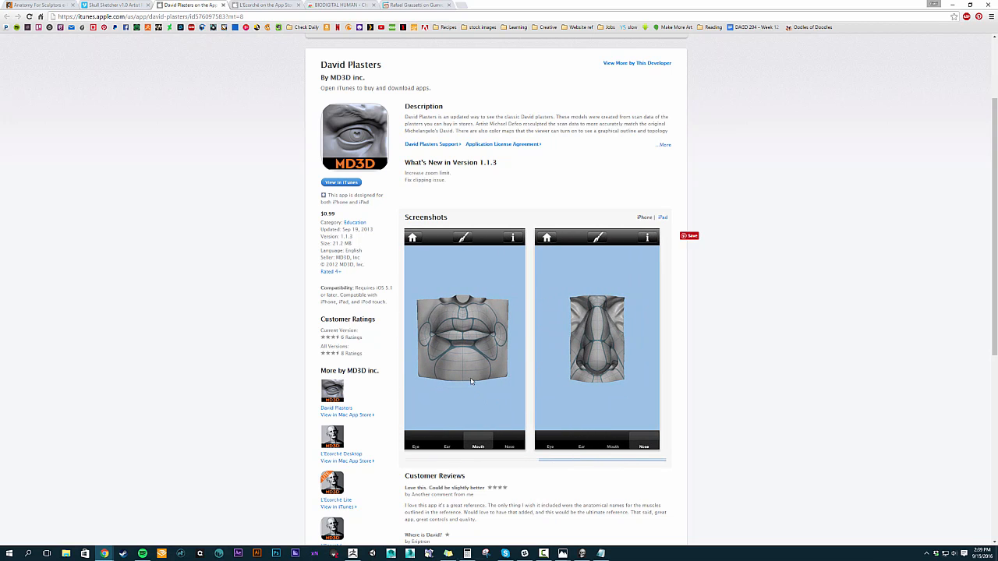
# Step: Open the L'Ecorché app page and look through its full-body, muscle, head and skeleton screenshots
pyautogui.click(264, 5)
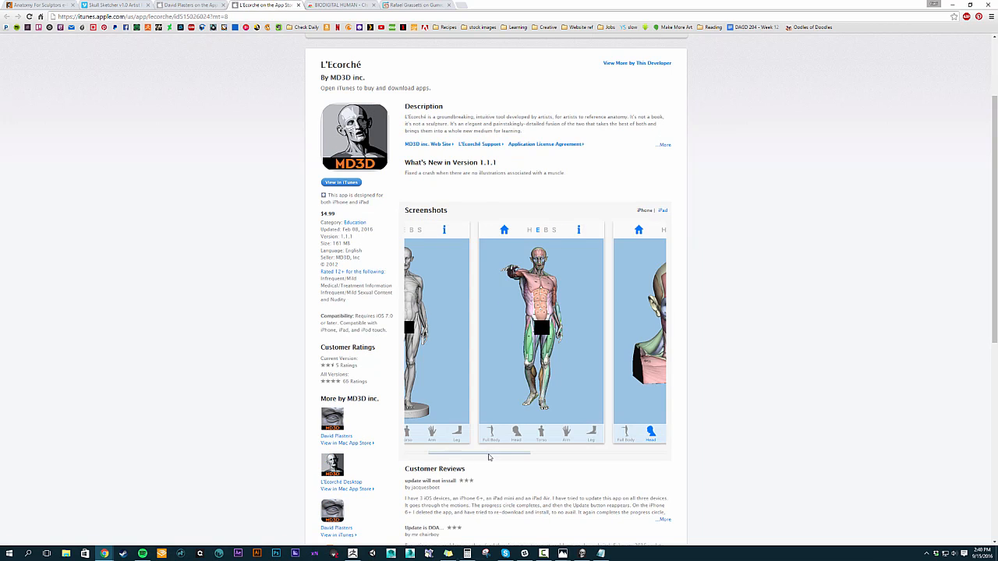
pyautogui.moveTo(486, 454); pyautogui.dragTo(455, 458)
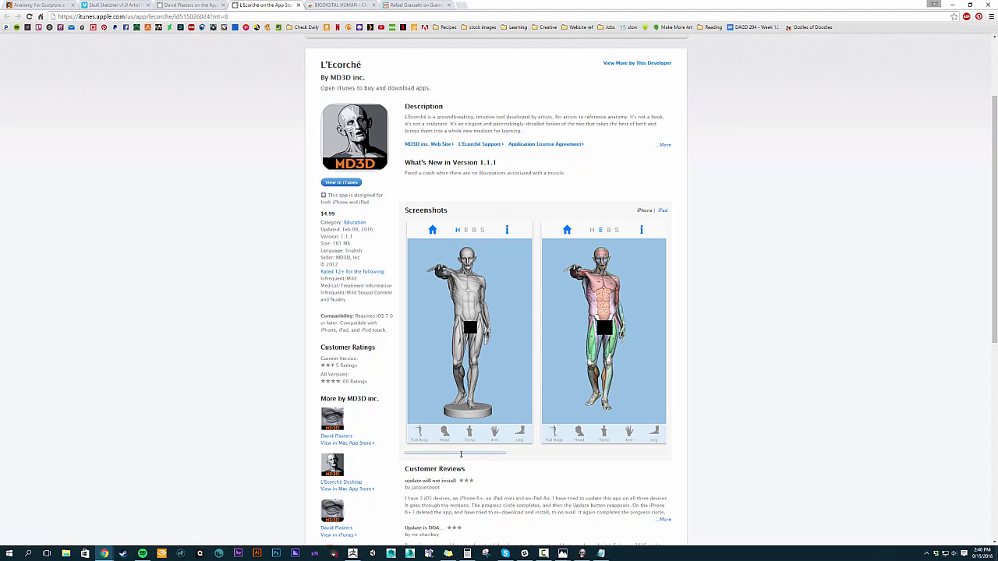
pyautogui.moveTo(475, 455); pyautogui.dragTo(614, 447)
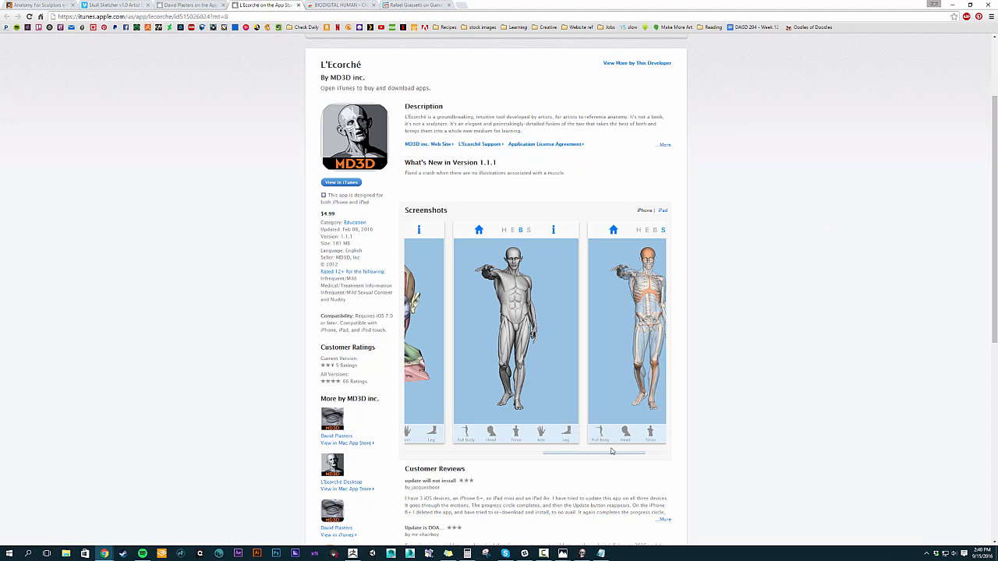
pyautogui.moveTo(569, 458); pyautogui.dragTo(413, 458)
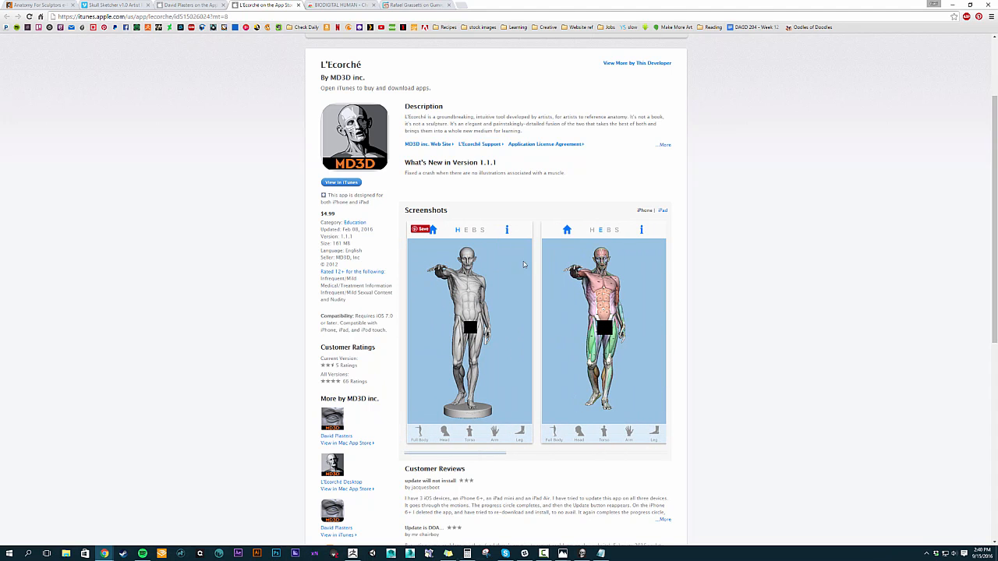
pyautogui.moveTo(492, 458); pyautogui.dragTo(596, 446)
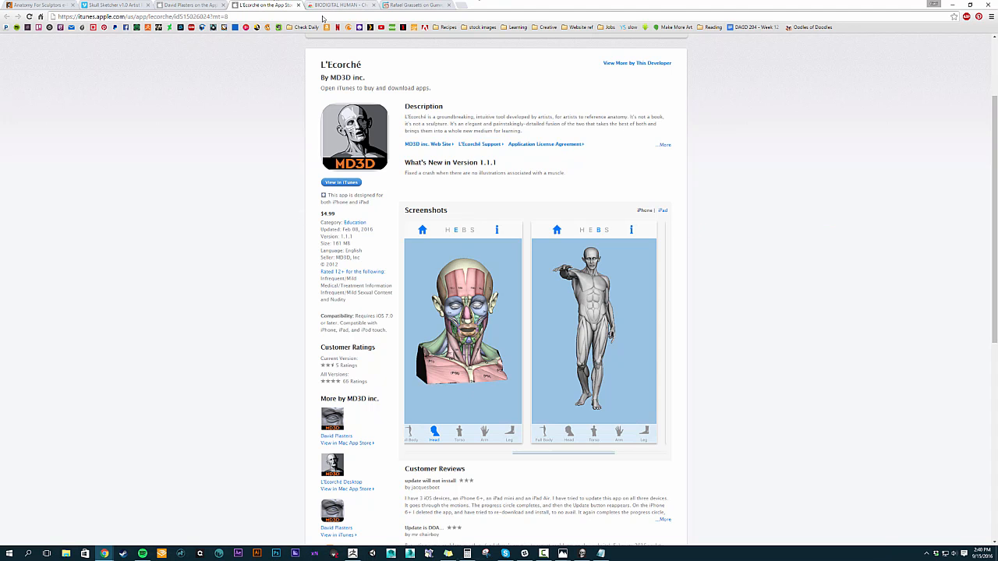
# Step: View the BIODIGITAL HUMAN web store listing and open the Grassetti Art store from the artist's Gumroad profile
pyautogui.click(354, 4)
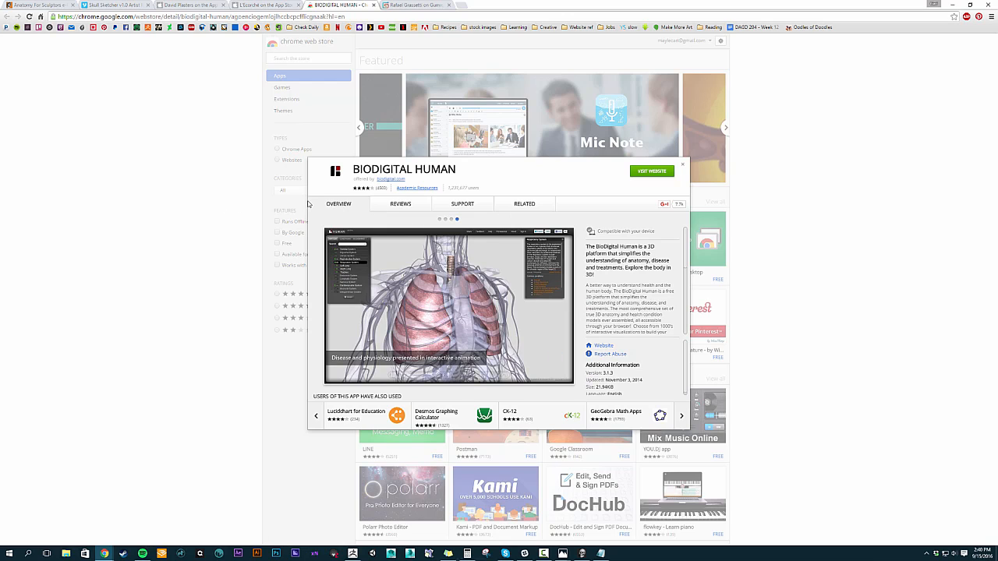
pyautogui.click(413, 5)
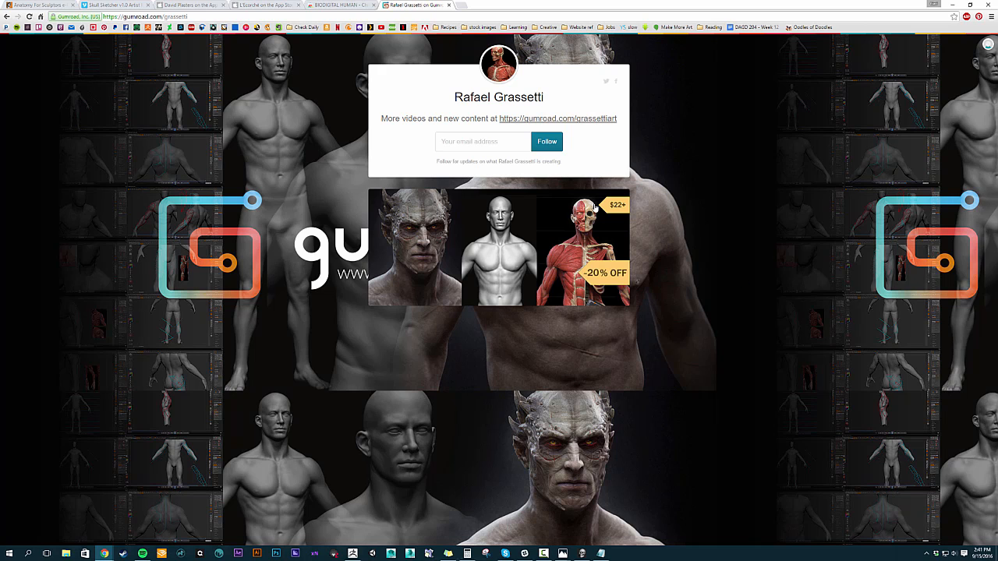
pyautogui.click(580, 121)
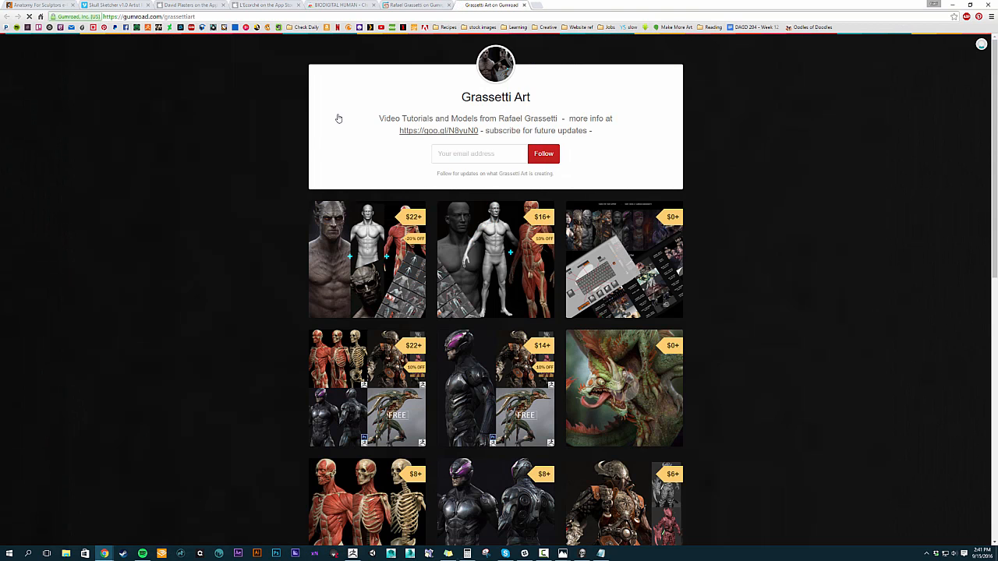
# Step: Look through the anatomy tutorials and models in the Grassetti Art store and return to its beginning
pyautogui.scroll(-4, 531, 314)
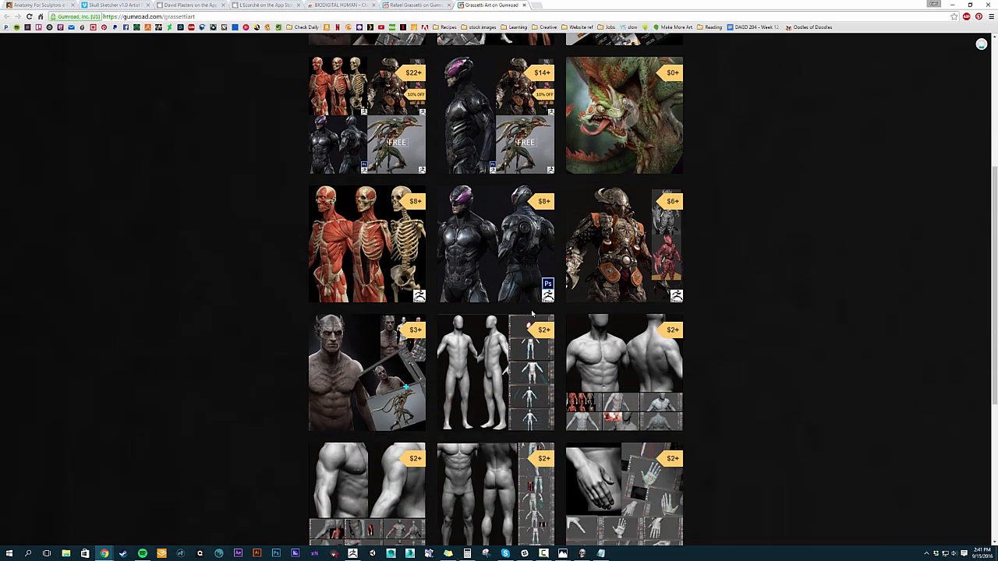
pyautogui.scroll(-3, 531, 314)
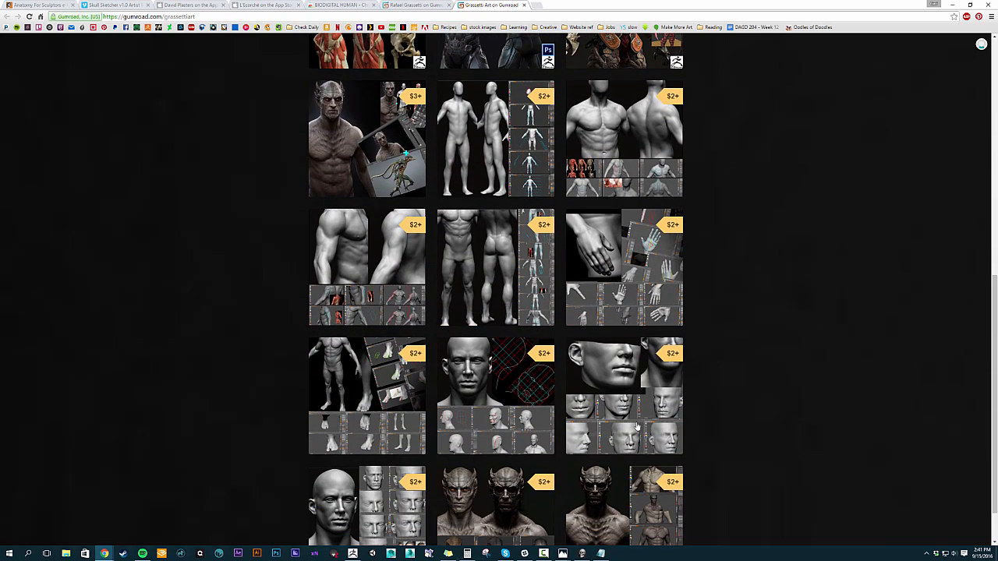
pyautogui.scroll(5, 733, 338)
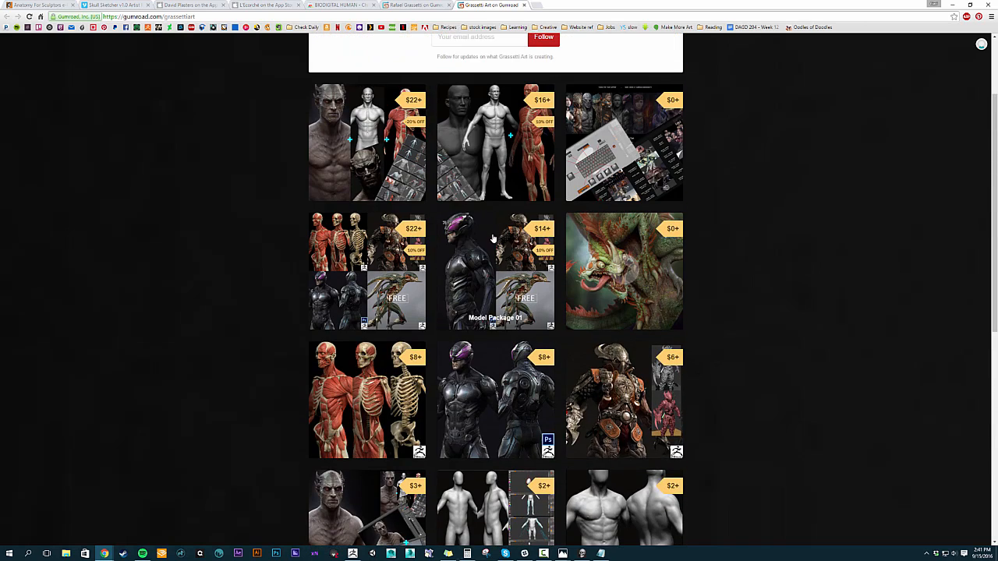
pyautogui.scroll(2, 493, 238)
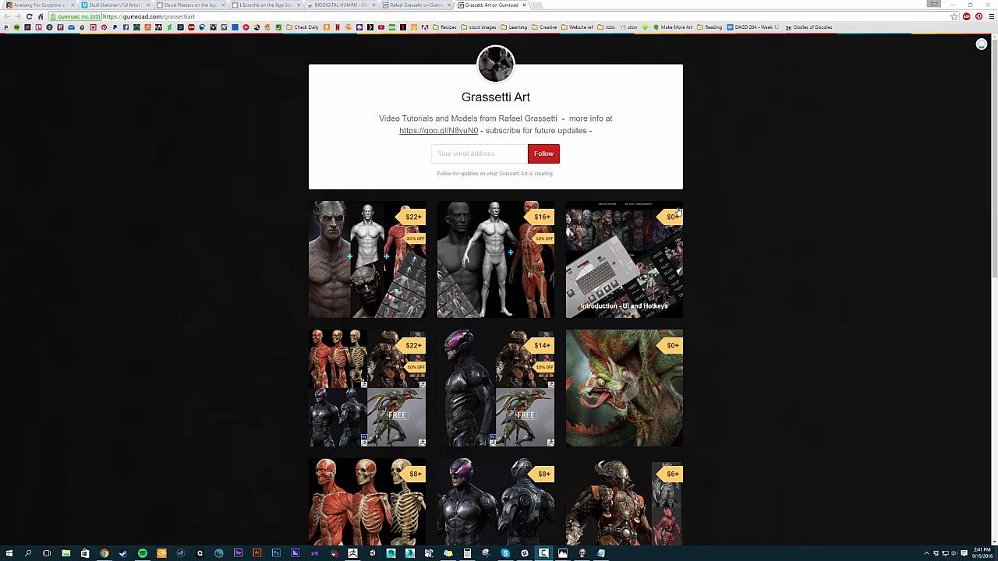
# Step: Revisit the e-book, minimize the browser to reveal ZBrush, and display Ref_Skull_LSide.jpg in the repositioned Photos window
pyautogui.click(16, 4)
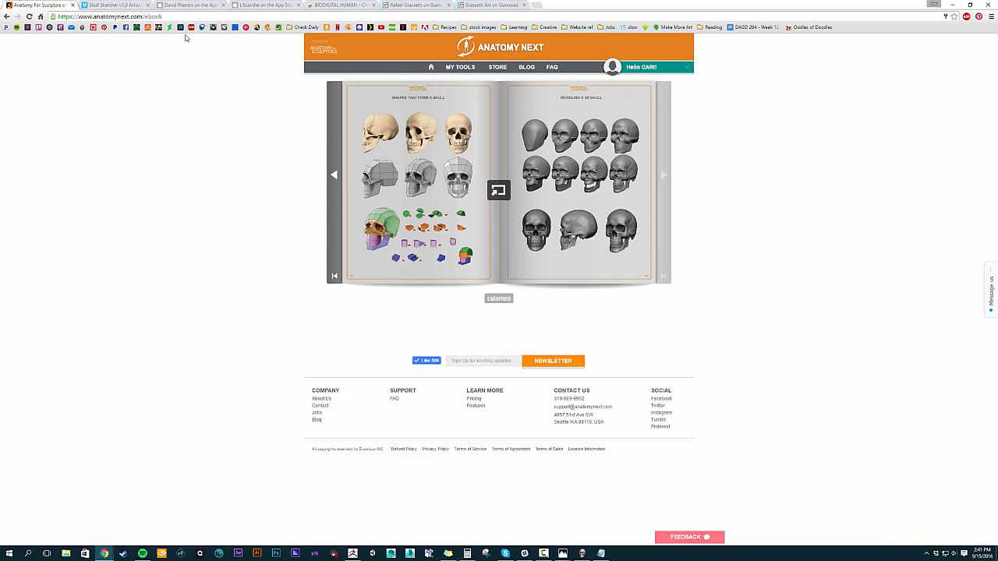
pyautogui.click(953, 4)
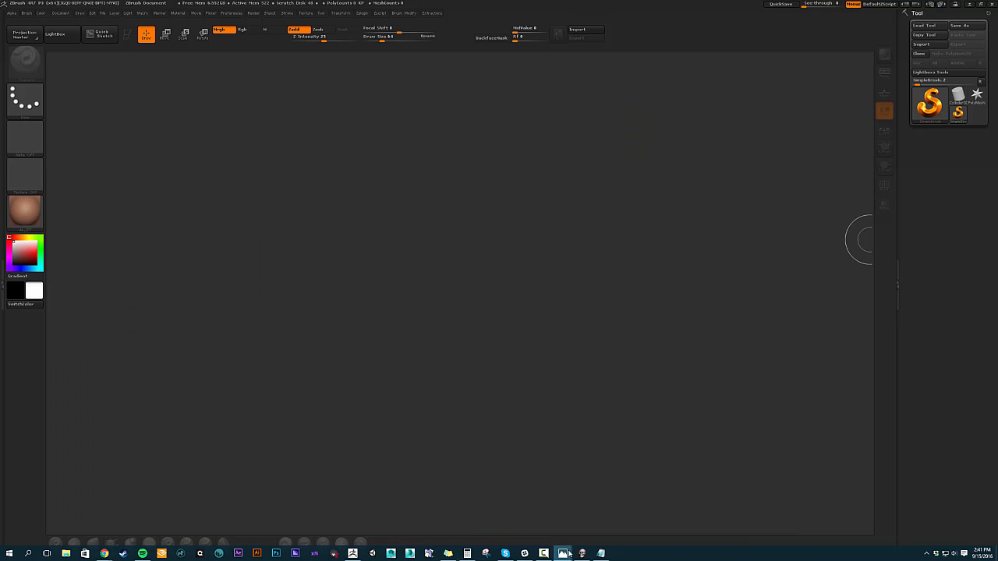
pyautogui.moveTo(563, 553)
pyautogui.click(601, 521)
pyautogui.moveTo(140, 104); pyautogui.dragTo(458, 101)
pyautogui.press('Right')
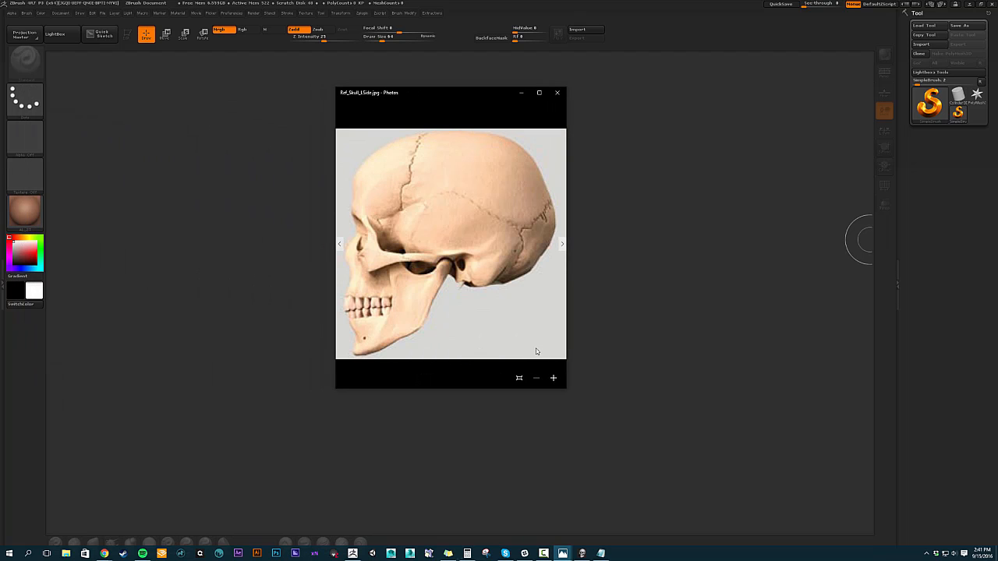
# Step: Look through the front, left-side and perspective skull reference images in Photos, ending on Ref_Skull_Front.jpg
pyautogui.press('Left')
pyautogui.press('Right')
pyautogui.press('Right')
pyautogui.press('Left')
pyautogui.press('Left')
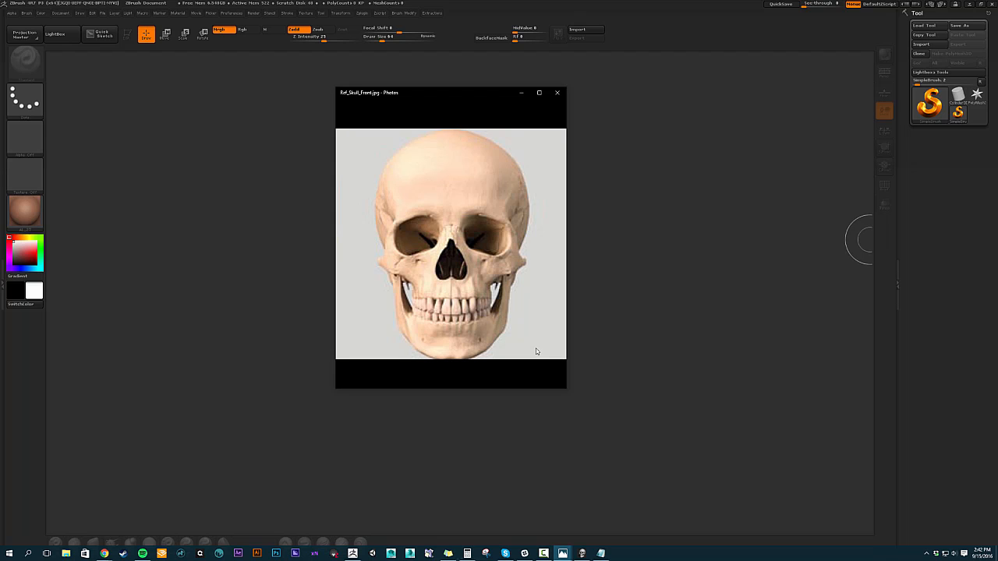
pyautogui.scroll(-2, 536, 352)
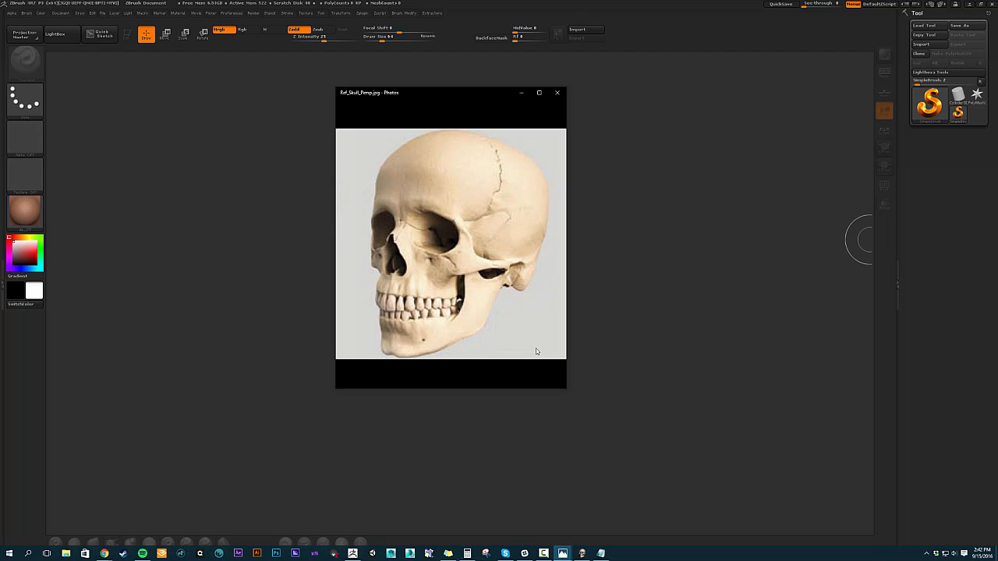
pyautogui.moveTo(452, 102); pyautogui.dragTo(423, 126)
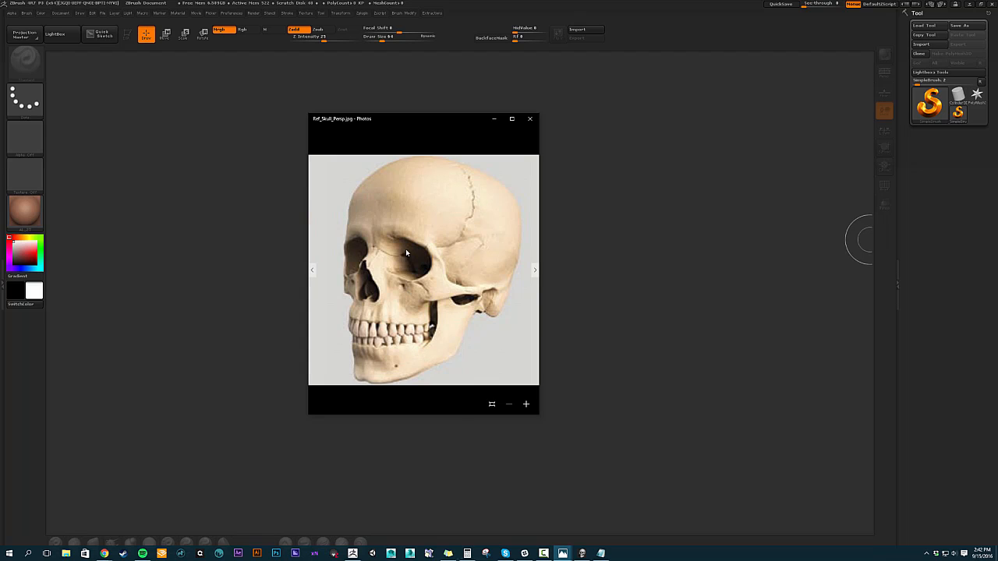
pyautogui.press('Right')
pyautogui.press('Right')
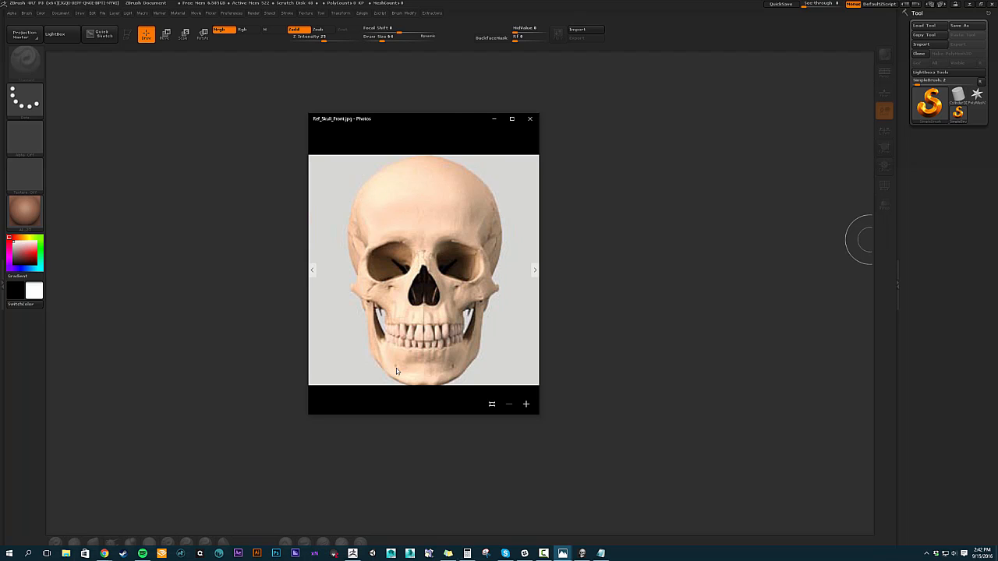
# Step: Switch to Skull Sketcher and compare the male and female skulls from the front
pyautogui.click(582, 554)
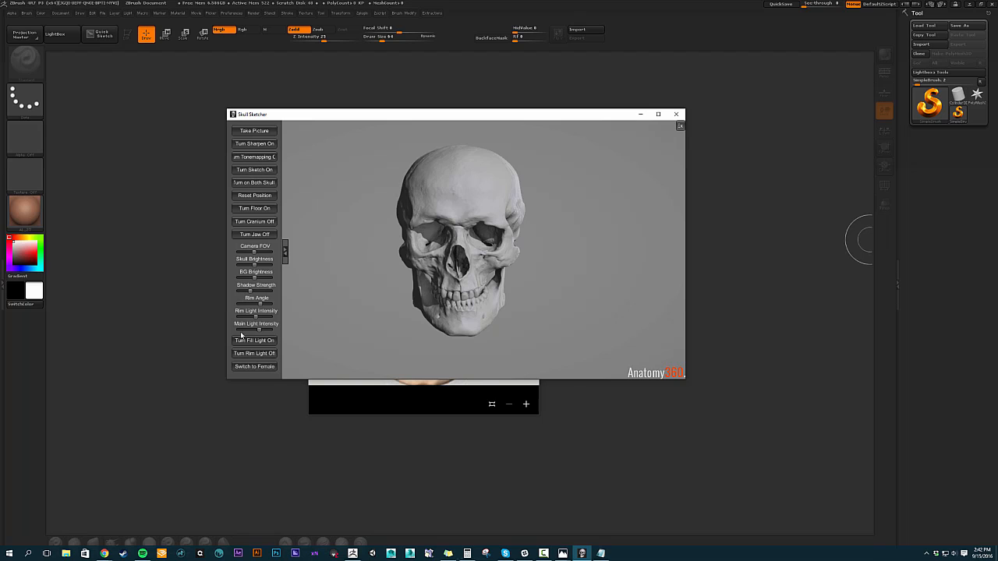
pyautogui.click(253, 366)
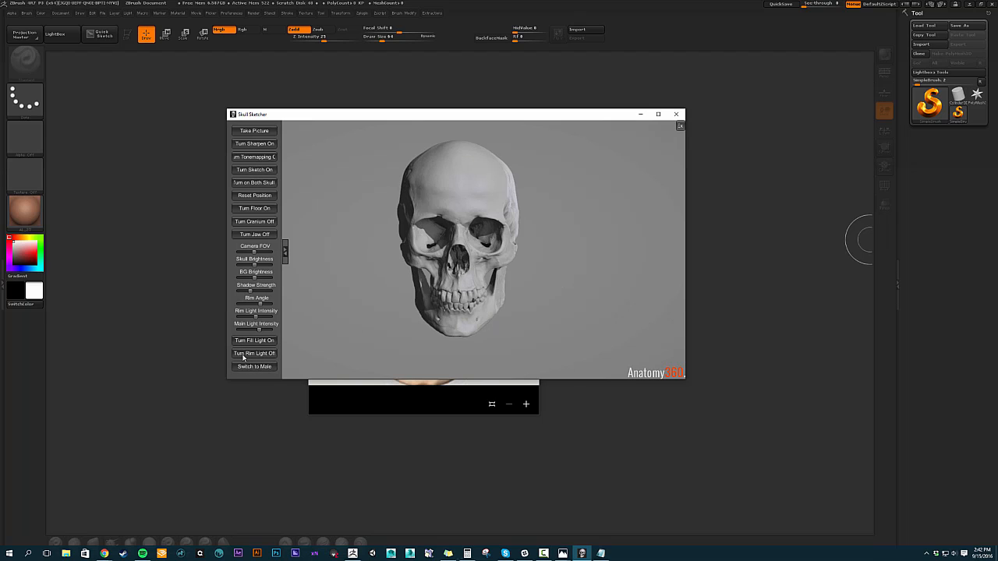
pyautogui.click(251, 367)
pyautogui.click(251, 368)
pyautogui.click(251, 367)
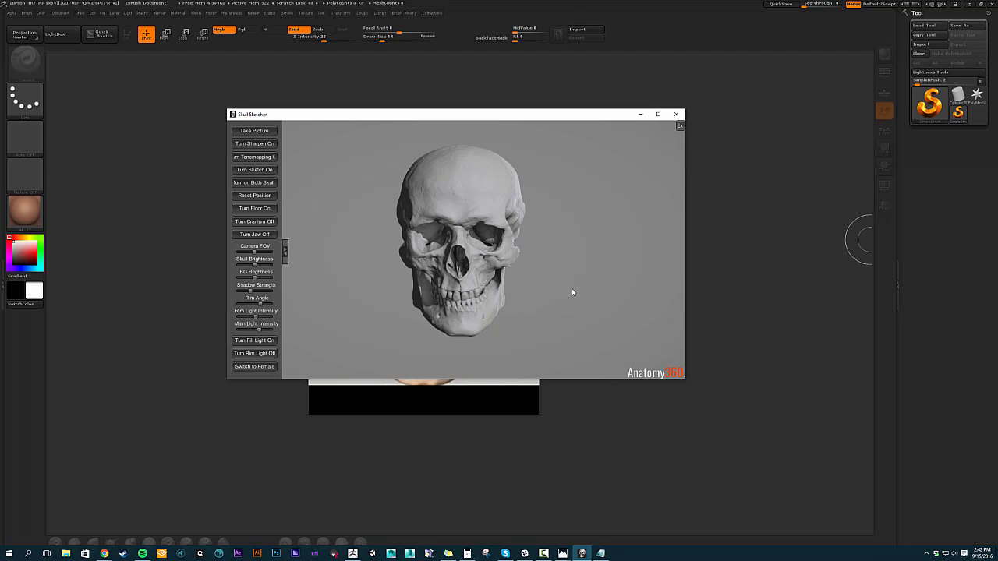
# Step: Turn the skull to a side profile and compare the male and female versions
pyautogui.moveTo(545, 293)
pyautogui.mouseDown()
pyautogui.moveTo(508, 296)
pyautogui.moveTo(432, 227)
pyautogui.mouseUp()
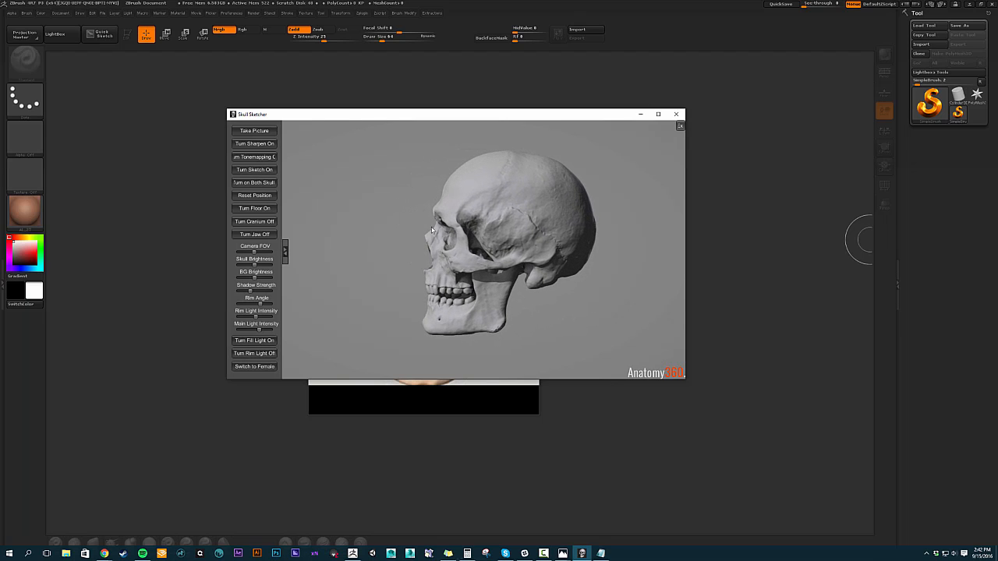
pyautogui.click(248, 367)
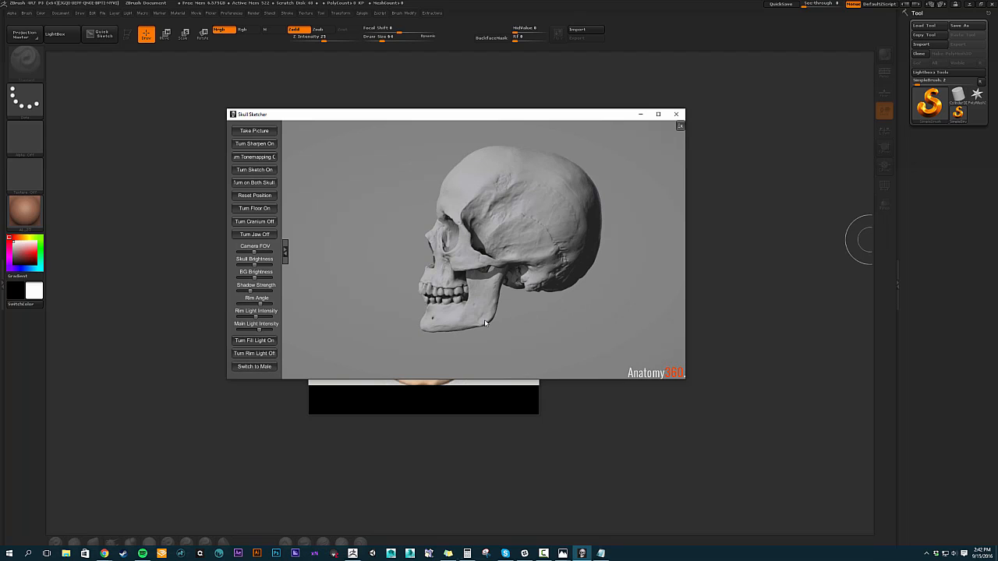
pyautogui.click(265, 367)
pyautogui.click(265, 367)
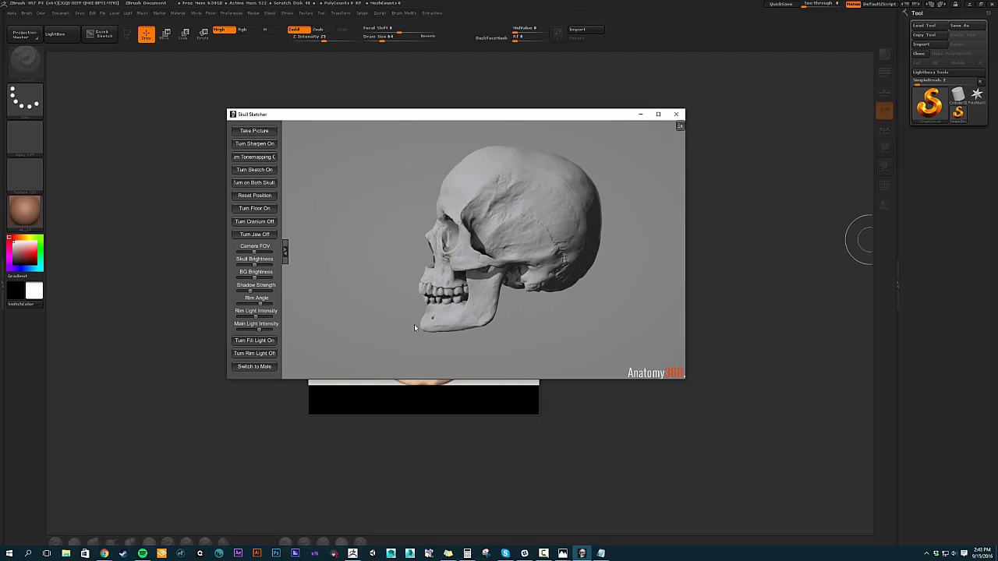
pyautogui.click(267, 367)
pyautogui.click(268, 367)
# Step: Compare the female and male skulls in three-quarter view and minimize Skull Sketcher
pyautogui.moveTo(586, 346)
pyautogui.mouseDown()
pyautogui.moveTo(566, 331)
pyautogui.moveTo(601, 330)
pyautogui.mouseUp()
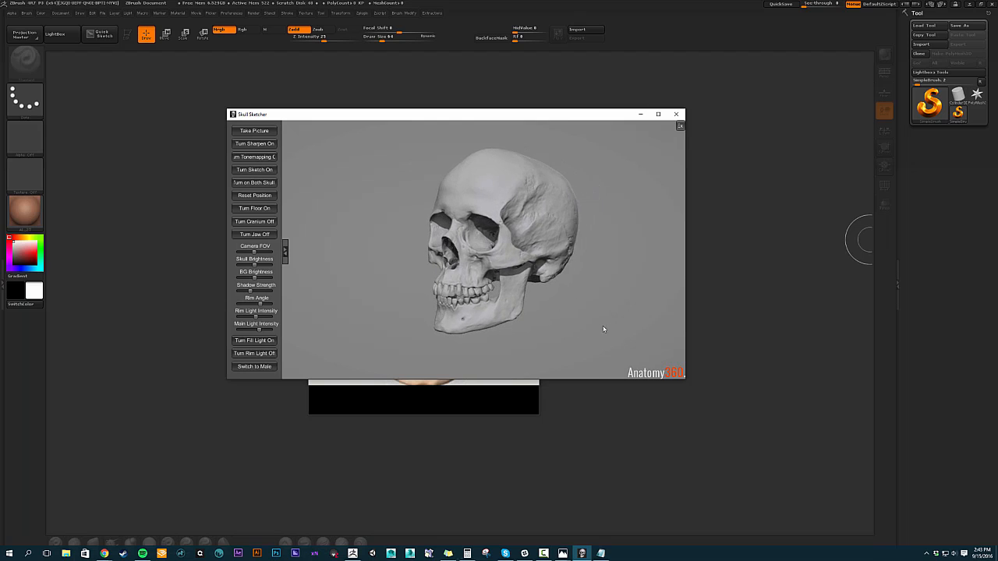
pyautogui.click(265, 366)
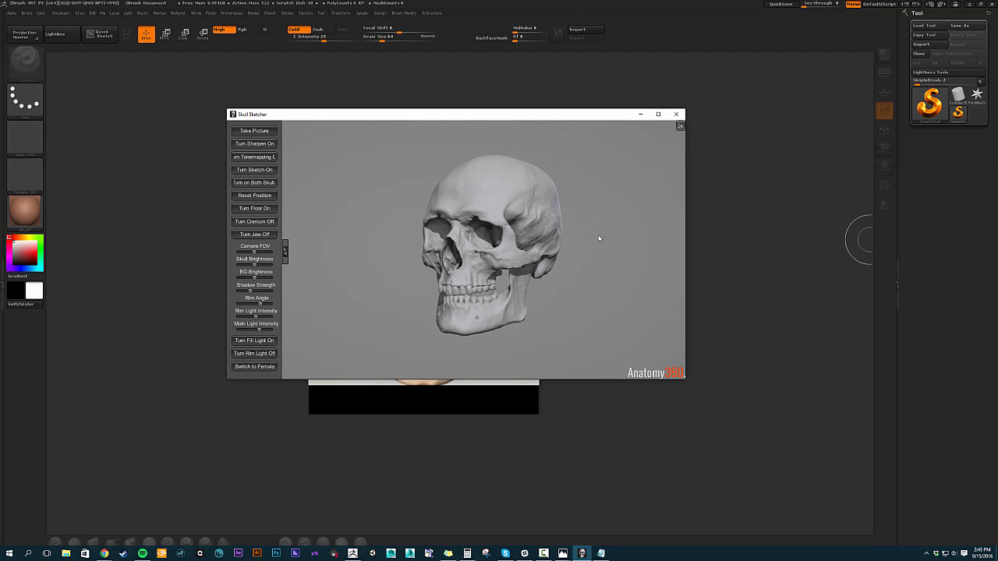
pyautogui.moveTo(573, 295)
pyautogui.mouseDown()
pyautogui.moveTo(510, 334)
pyautogui.moveTo(542, 295)
pyautogui.moveTo(482, 312)
pyautogui.moveTo(543, 313)
pyautogui.mouseUp()
pyautogui.click(640, 114)
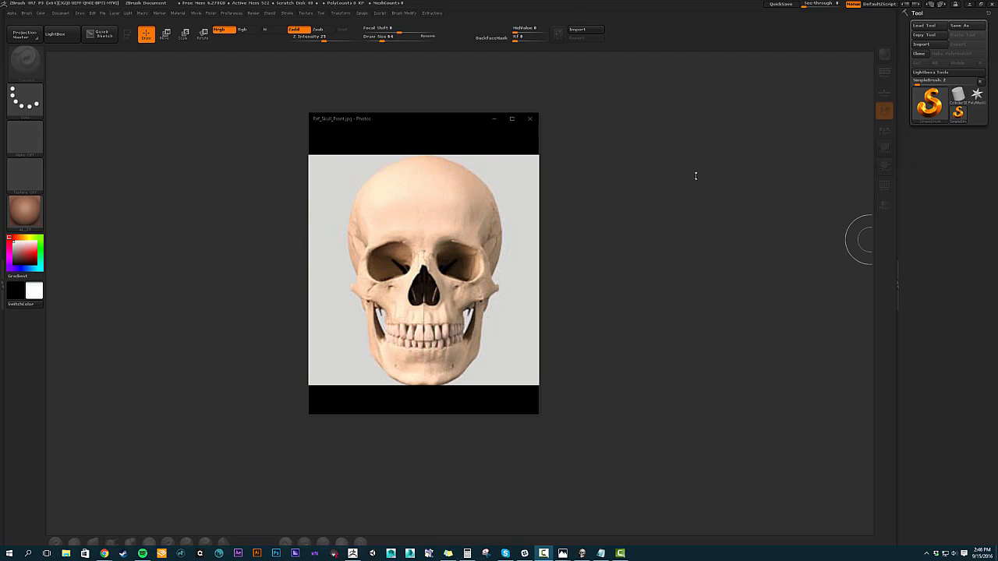
# Step: Move the Photos window away from the middle of the canvas and display Ref_Skull_LSide.jpg
pyautogui.moveTo(433, 121); pyautogui.dragTo(376, 122)
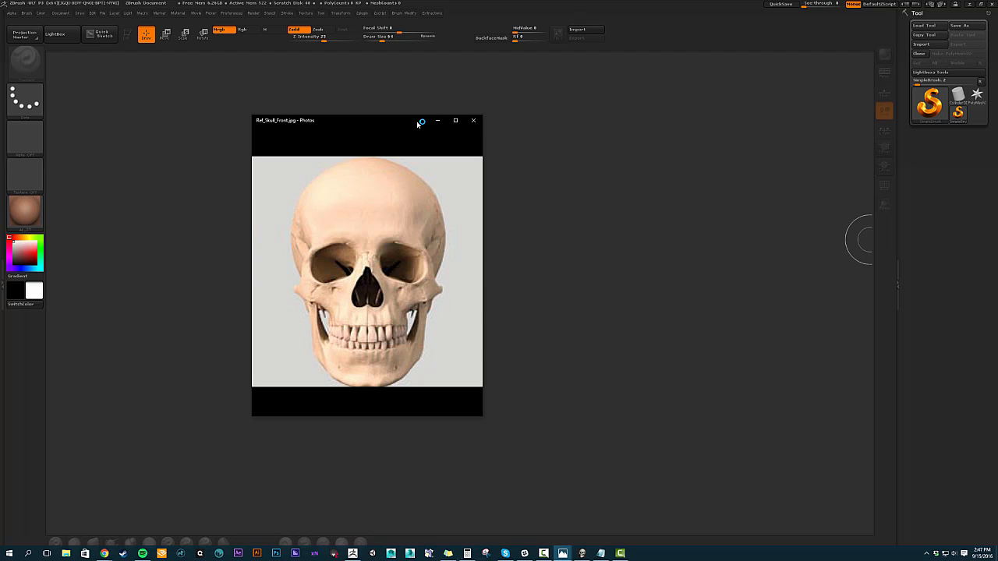
pyautogui.moveTo(419, 124); pyautogui.dragTo(323, 114)
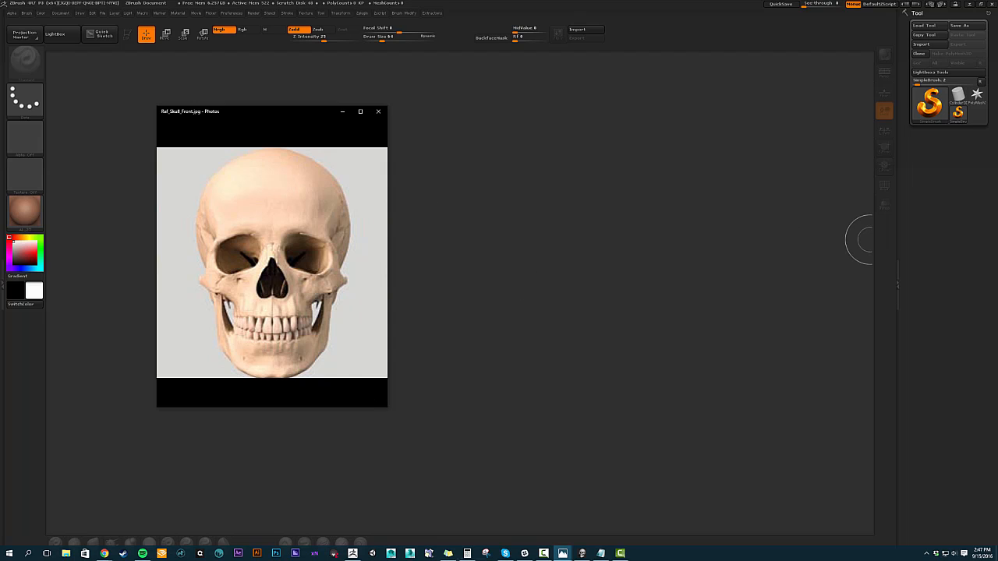
pyautogui.click(566, 287)
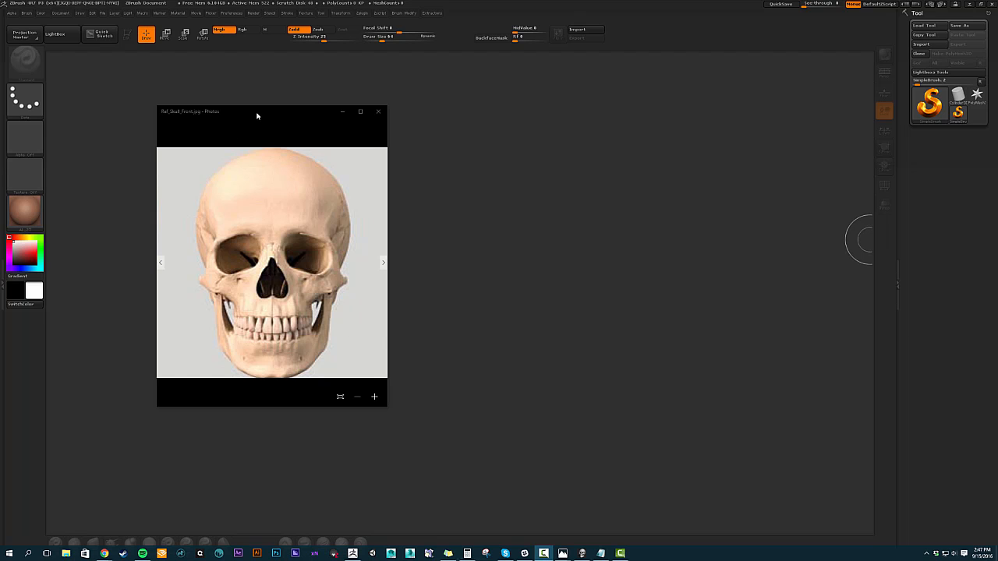
pyautogui.moveTo(256, 115); pyautogui.dragTo(233, 113)
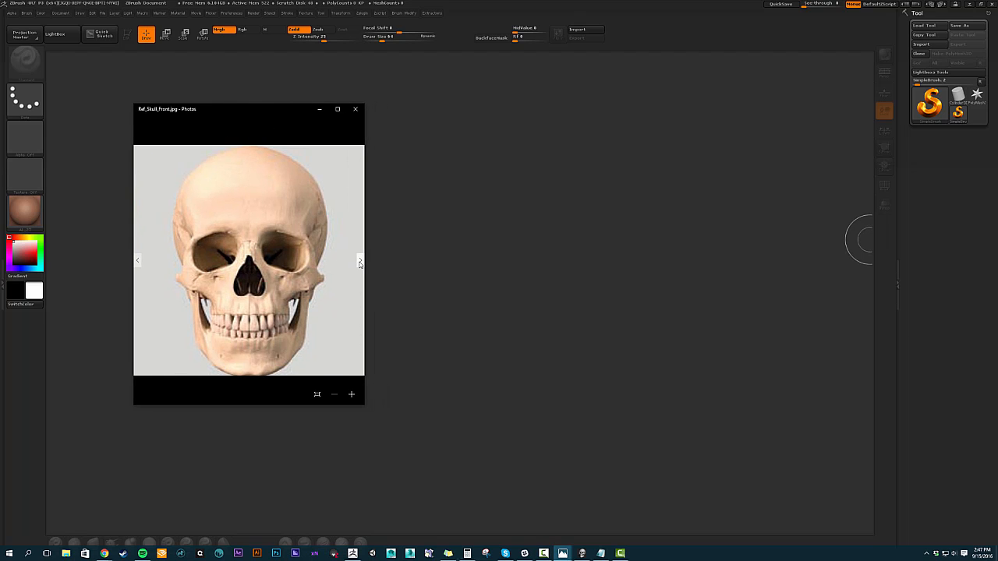
pyautogui.click(360, 262)
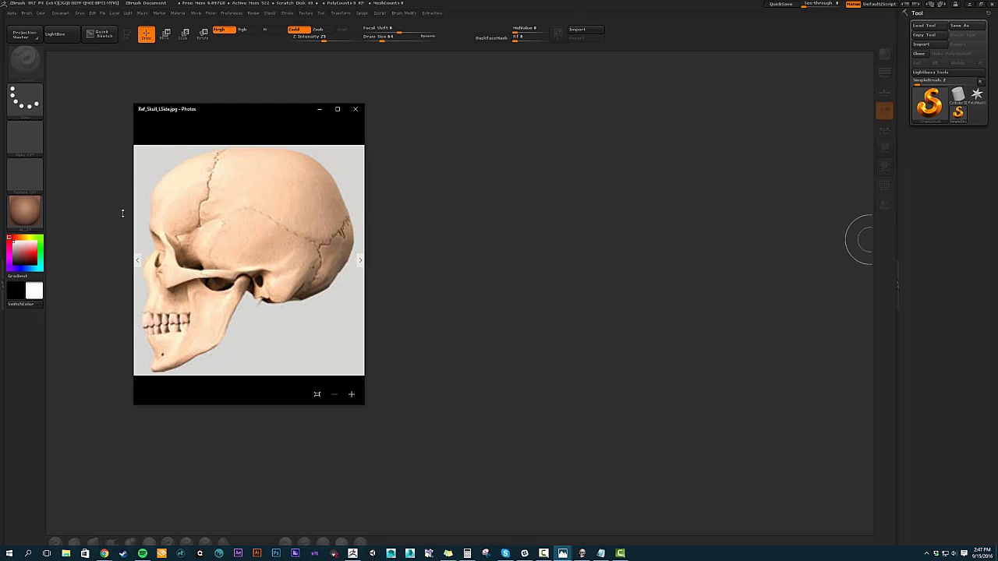
# Step: Switch to ZBrush, draw a Sphere3D near the middle of the canvas and put it in Edit mode
pyautogui.click(930, 103)
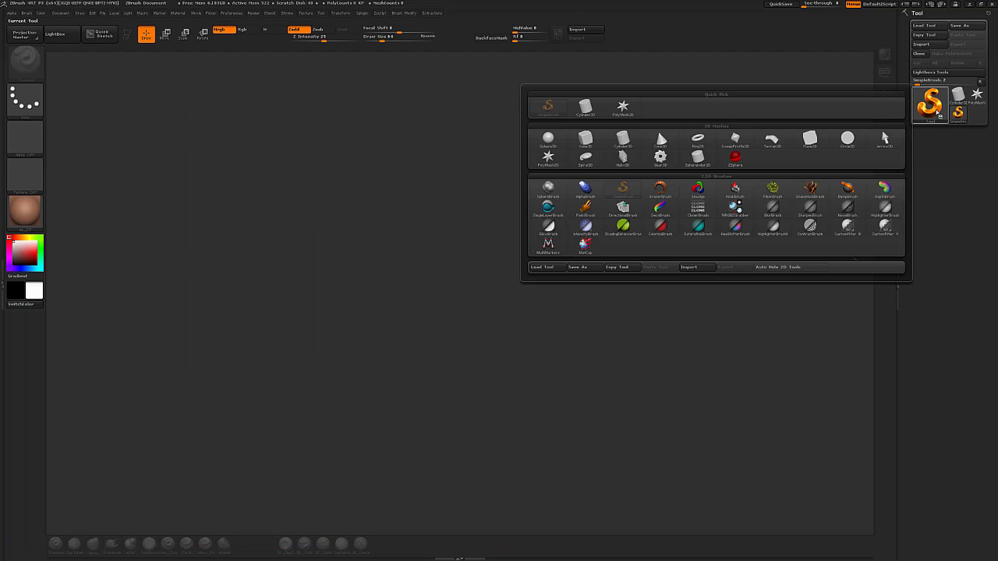
pyautogui.click(549, 141)
pyautogui.click(554, 146)
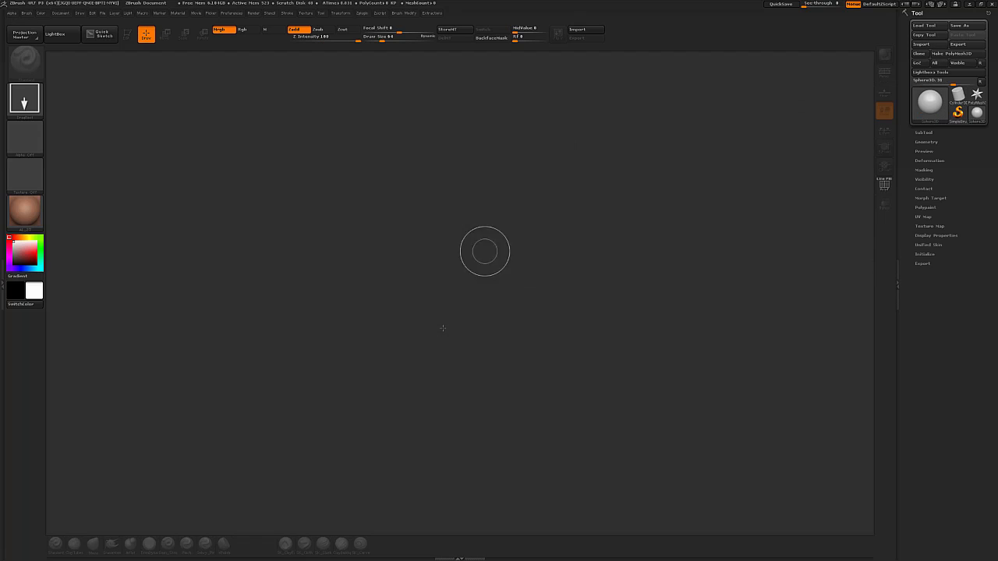
pyautogui.moveTo(434, 299); pyautogui.dragTo(432, 371)
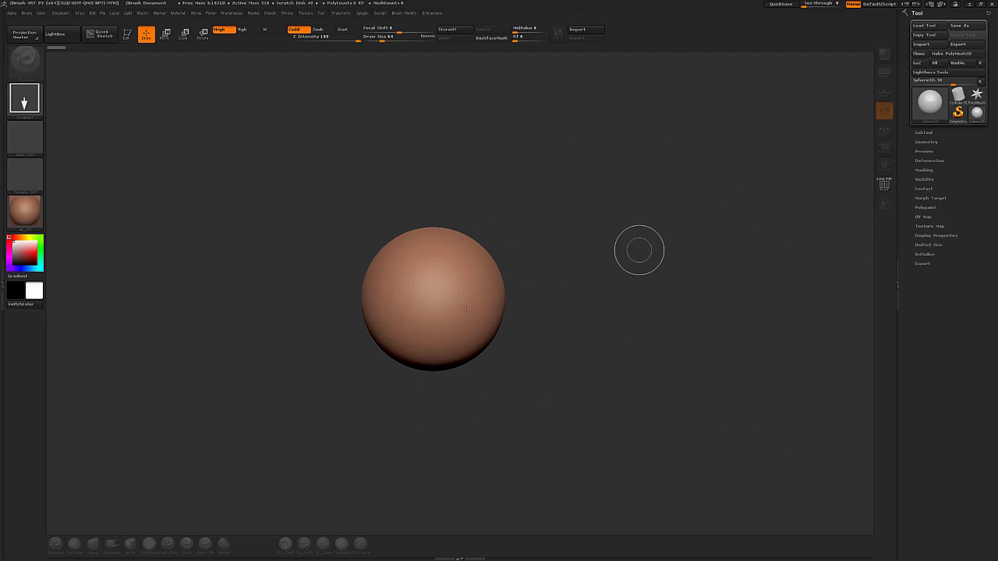
pyautogui.click(126, 34)
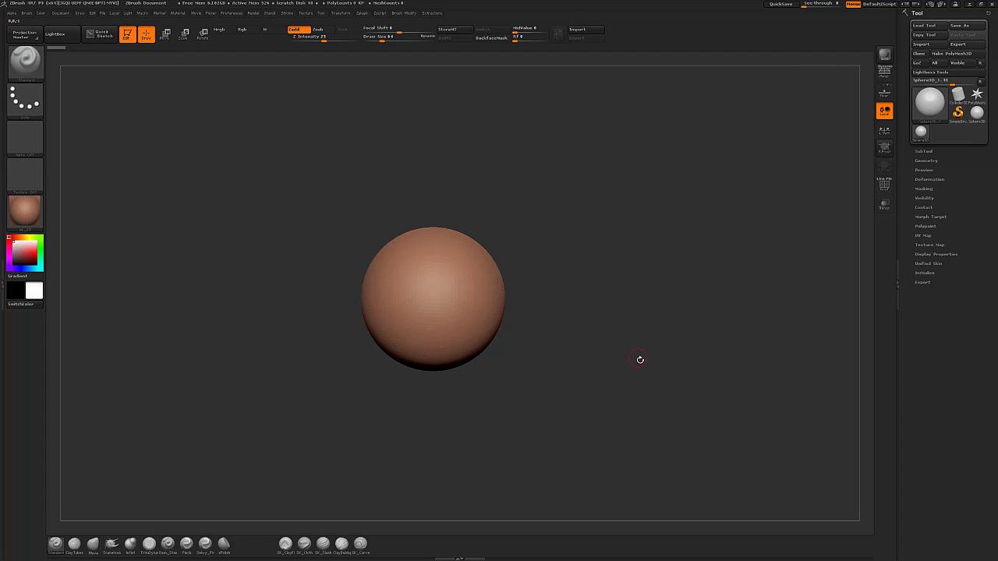
# Step: Convert the sphere to a PolyMesh3D and expand its SubTool list
pyautogui.keyDown('alt'); pyautogui.moveTo(639, 359); pyautogui.dragTo(746, 212); pyautogui.keyUp('alt')
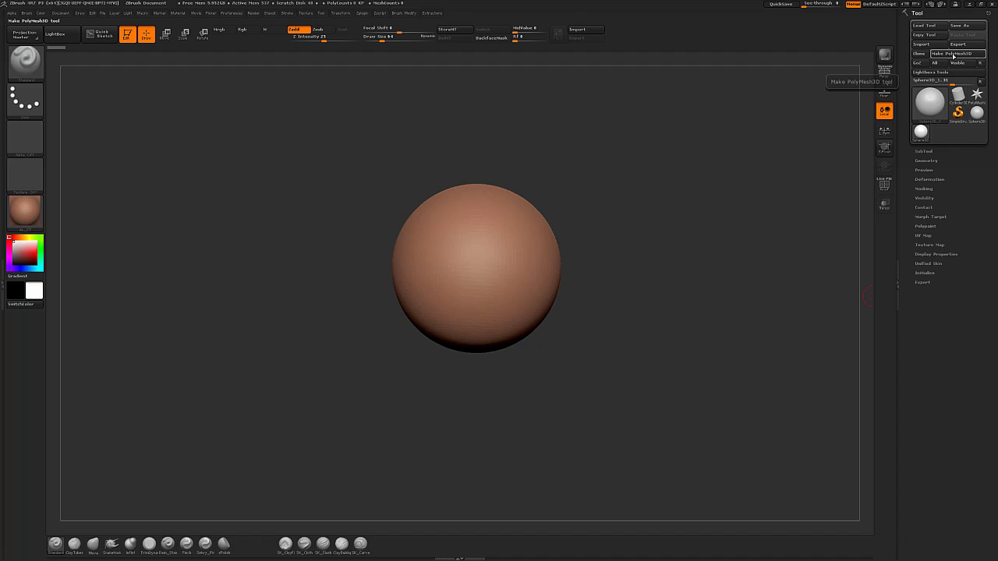
pyautogui.click(953, 53)
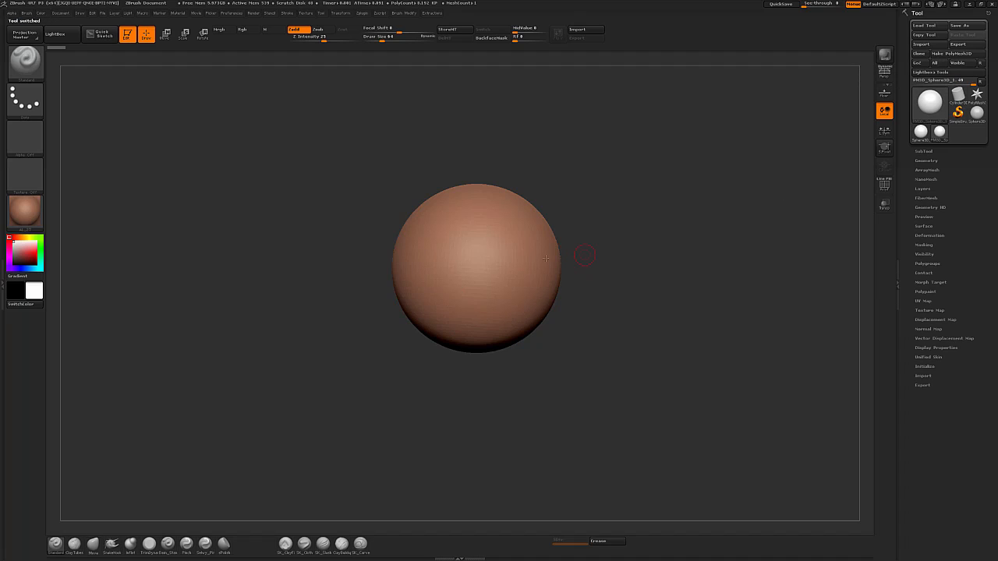
pyautogui.click(922, 151)
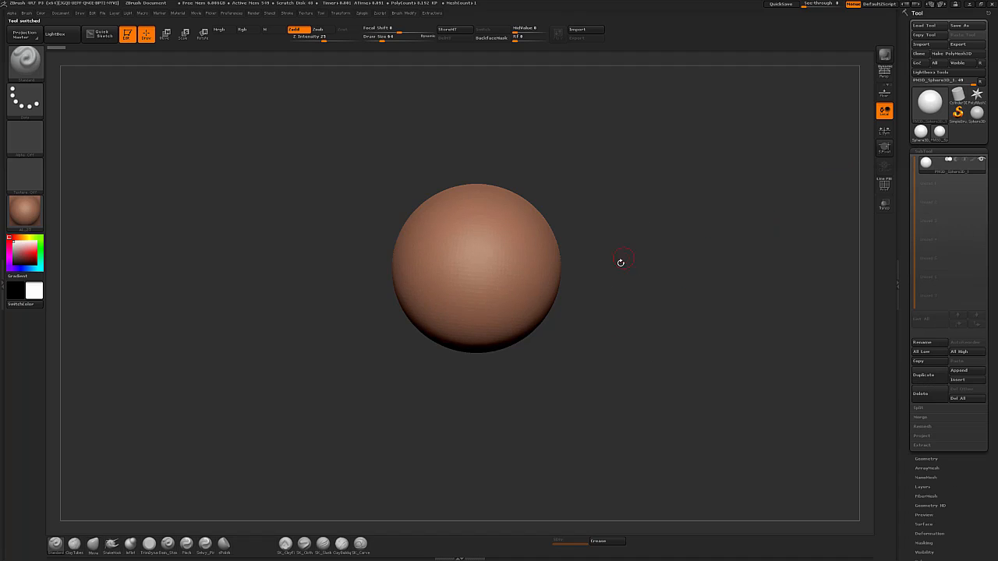
# Step: Show the floor grid beneath the sphere and bring the model to a level, straight-on view
pyautogui.keyDown('alt'); pyautogui.moveTo(621, 263); pyautogui.dragTo(596, 310); pyautogui.keyUp('alt')
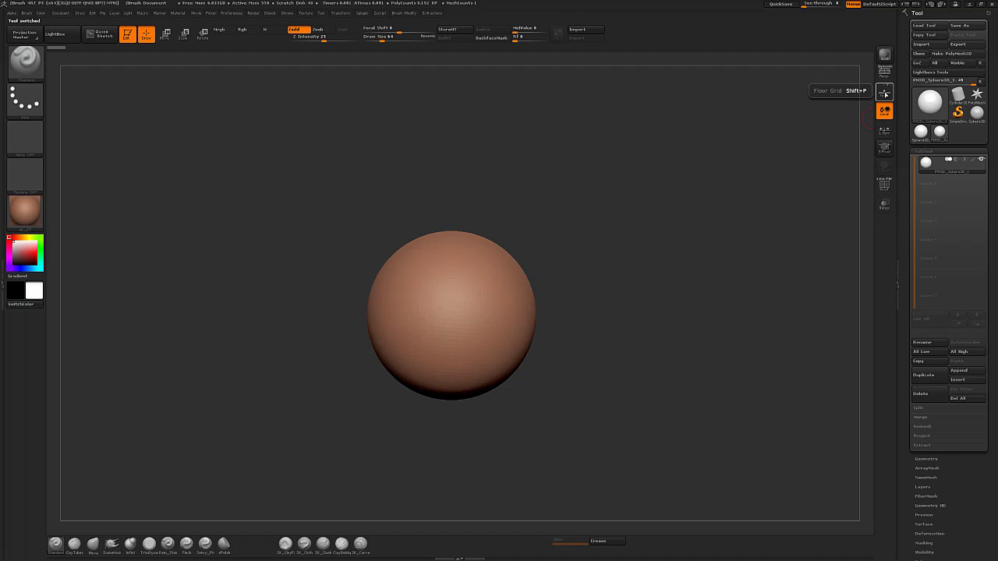
pyautogui.click(885, 92)
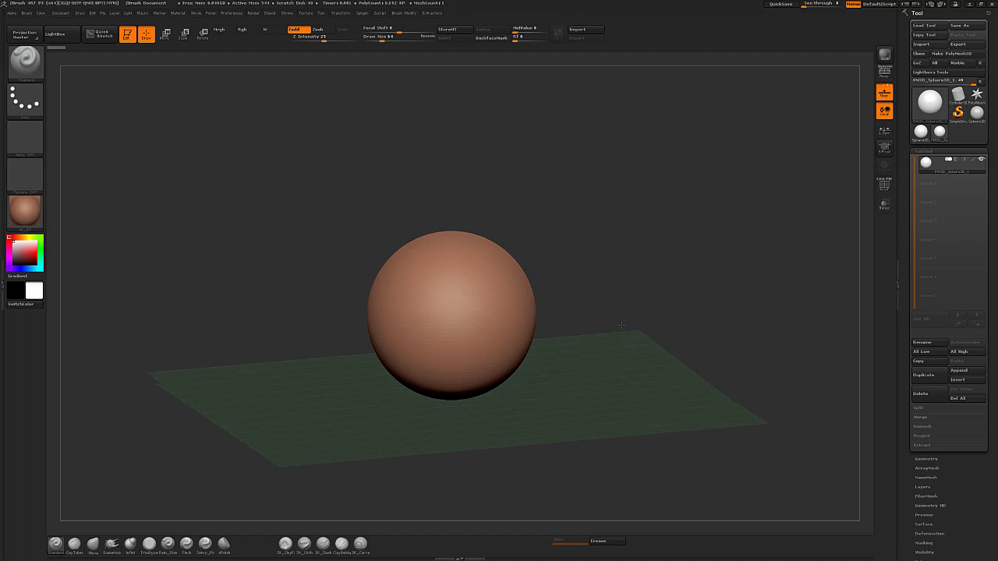
pyautogui.moveTo(621, 325); pyautogui.dragTo(479, 179)
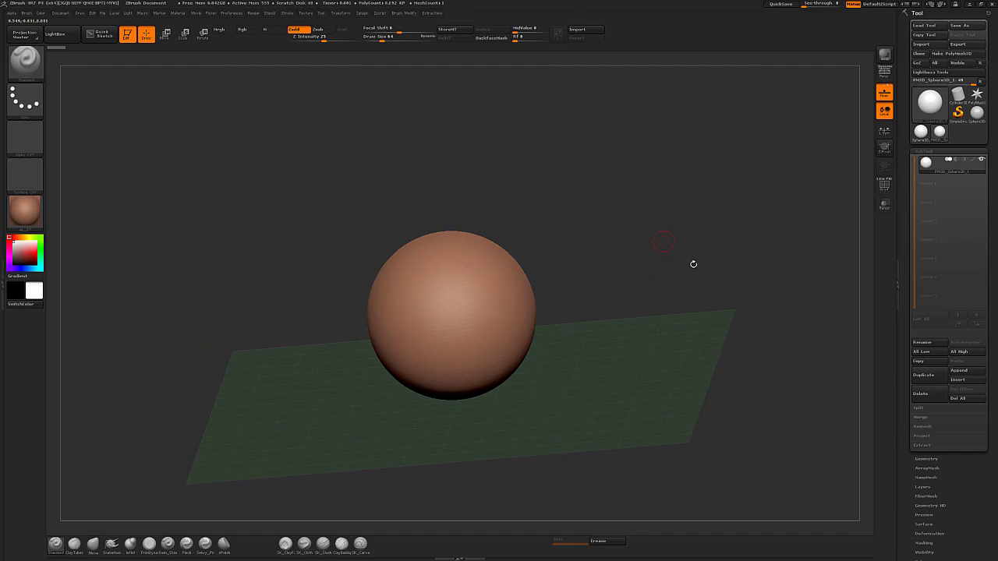
pyautogui.moveTo(591, 309); pyautogui.dragTo(584, 256)
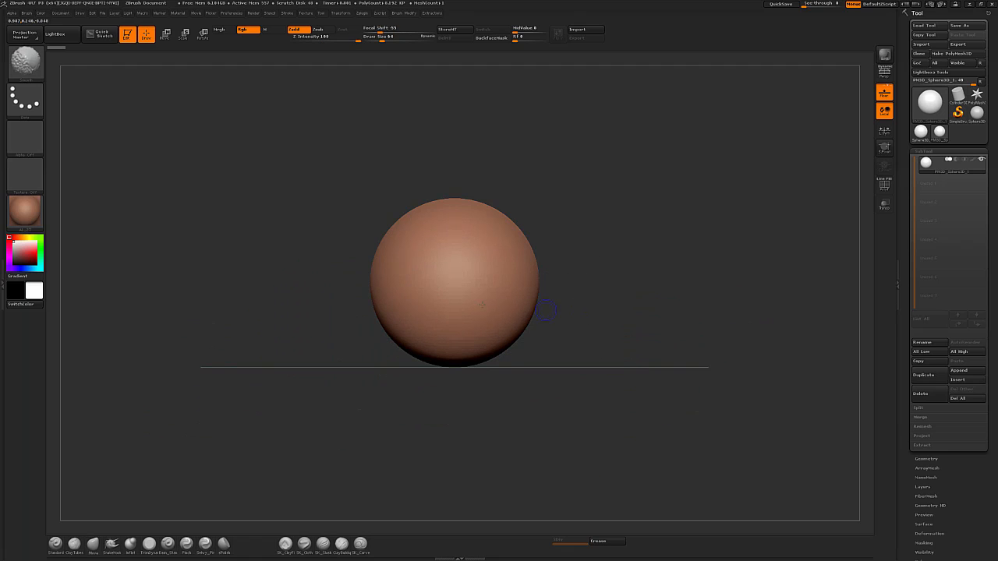
# Step: Pull the sphere's underside downward into a tapered skull shape using the Move brush at a Draw Size of about 445
pyautogui.press('b')
pyautogui.press('m')
pyautogui.press('v')
pyautogui.press('s')
pyautogui.moveTo(479, 297)
pyautogui.mouseDown()
pyautogui.moveTo(446, 301)
pyautogui.moveTo(575, 250)
pyautogui.moveTo(579, 278)
pyautogui.moveTo(572, 258)
pyautogui.mouseUp()
pyautogui.press('s')
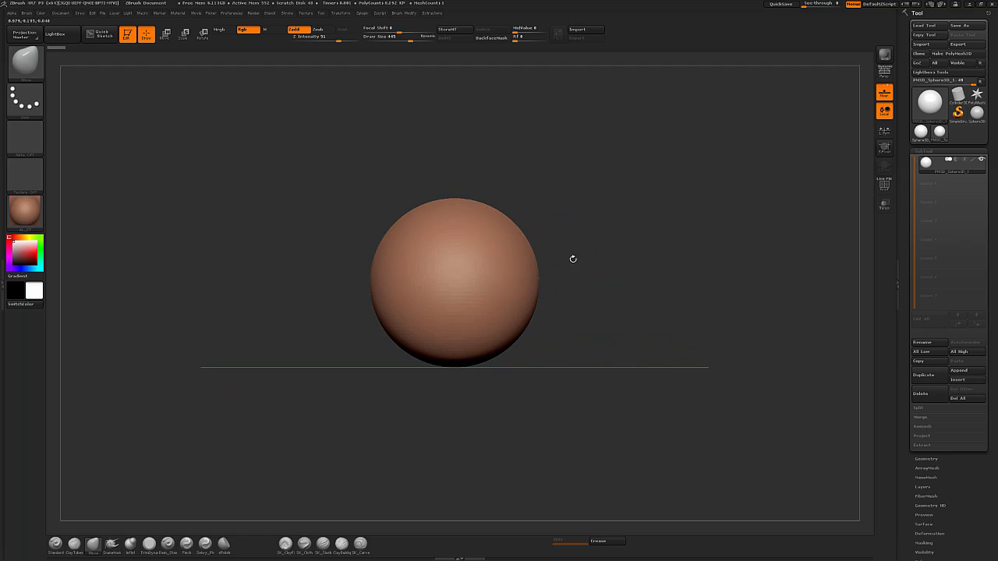
pyautogui.moveTo(465, 353)
pyautogui.mouseDown()
pyautogui.moveTo(465, 371)
pyautogui.moveTo(535, 390)
pyautogui.moveTo(515, 375)
pyautogui.moveTo(546, 323)
pyautogui.mouseUp()
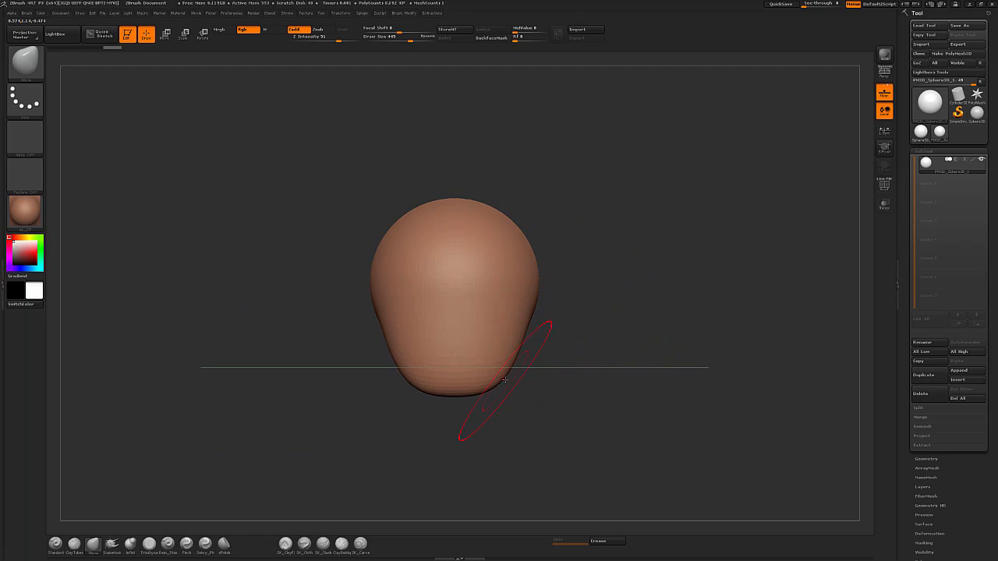
pyautogui.moveTo(457, 383); pyautogui.dragTo(458, 405)
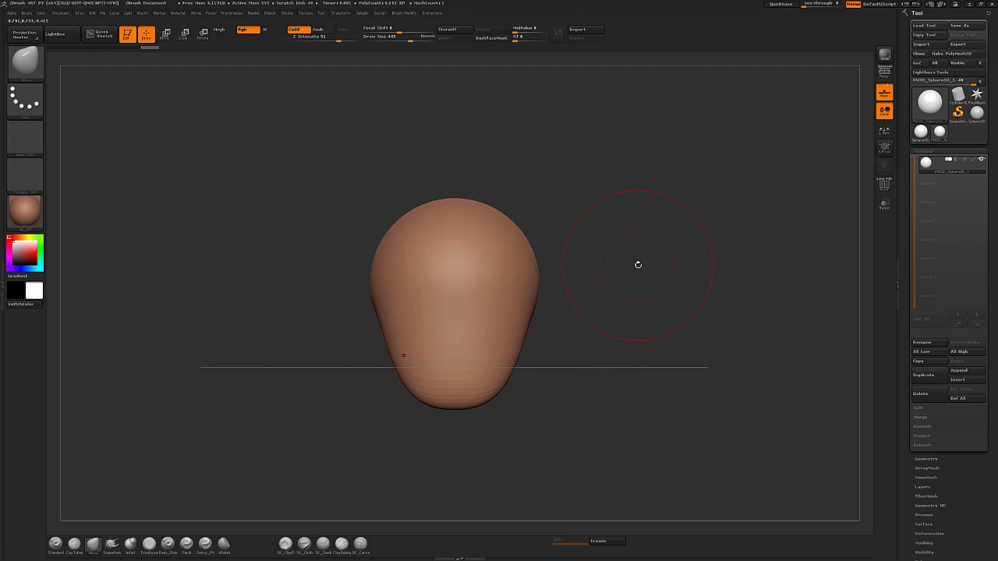
pyautogui.moveTo(637, 263)
pyautogui.mouseDown()
pyautogui.moveTo(646, 278)
pyautogui.moveTo(626, 275)
pyautogui.moveTo(629, 288)
pyautogui.moveTo(624, 221)
pyautogui.mouseUp()
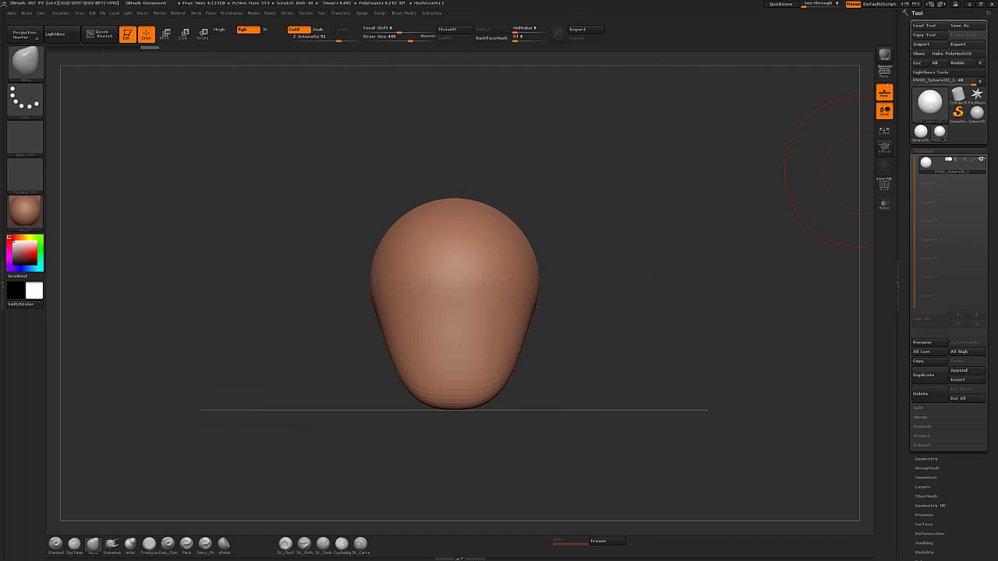
# Step: Dock the Draw palette beside the Tool palette so its floor grid settings are accessible
pyautogui.moveTo(921, 132)
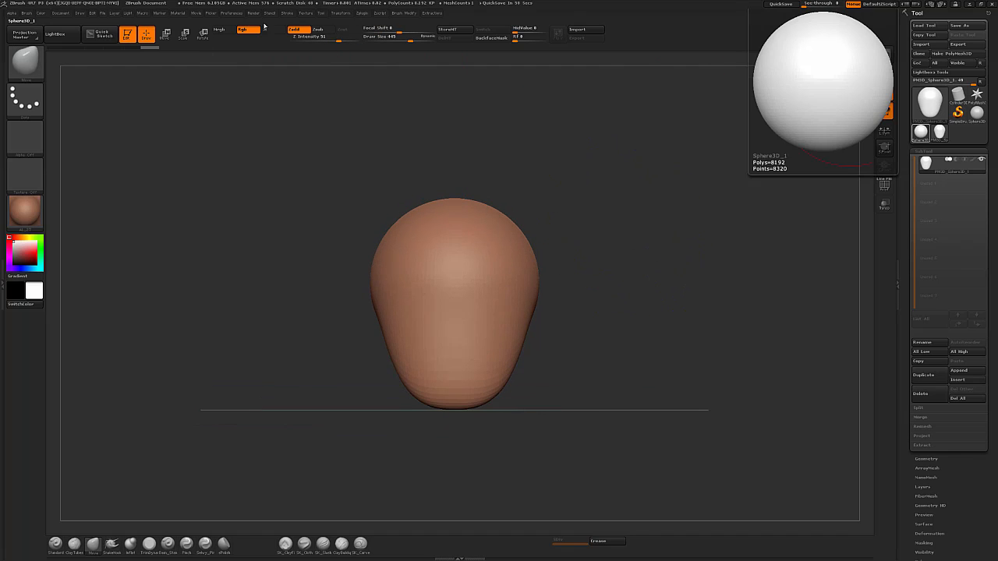
pyautogui.click(79, 14)
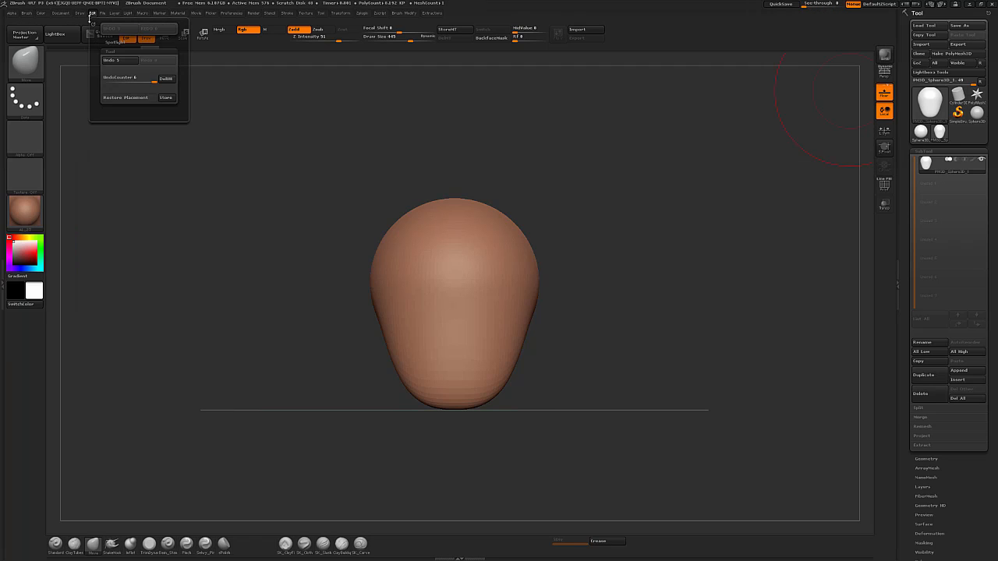
pyautogui.moveTo(79, 19); pyautogui.dragTo(902, 64)
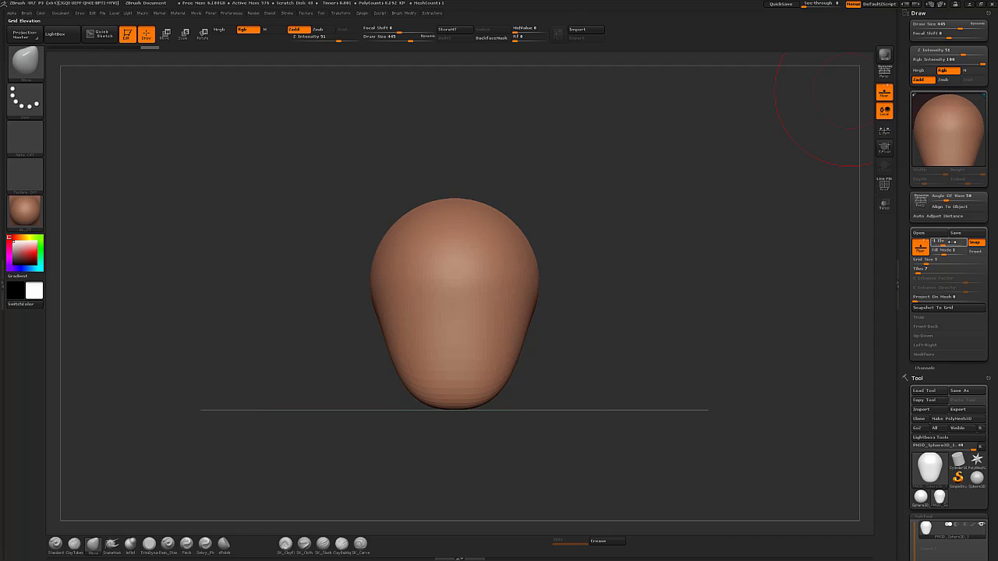
# Step: Import the front-view skull reference image as Map1 of the grid's Front-Back axis
pyautogui.click(928, 326)
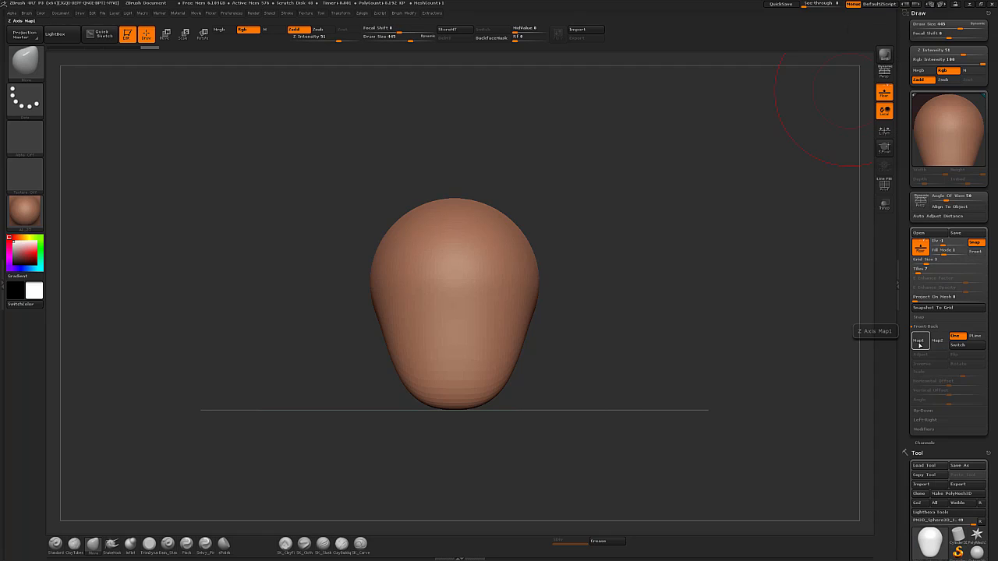
pyautogui.click(920, 343)
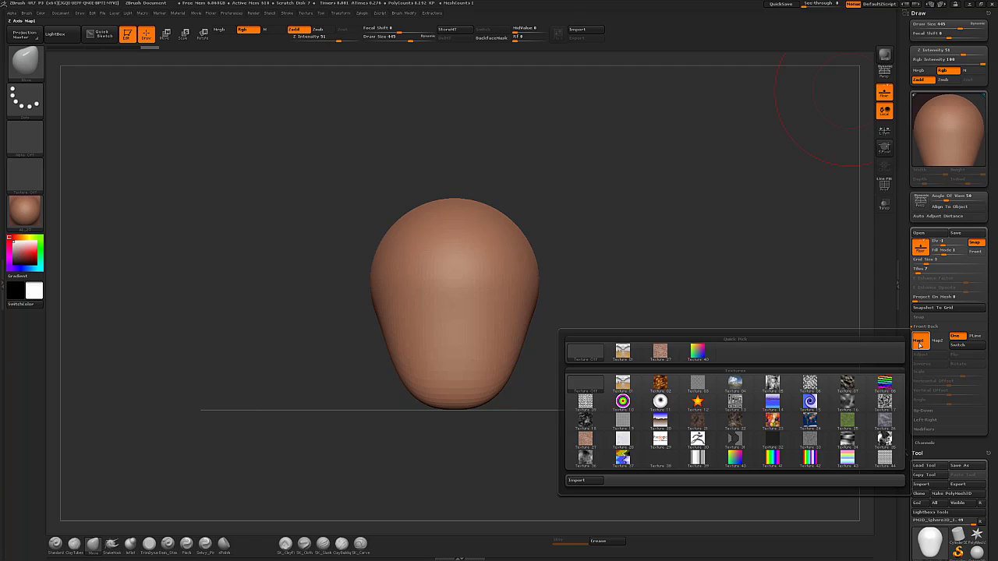
pyautogui.click(599, 481)
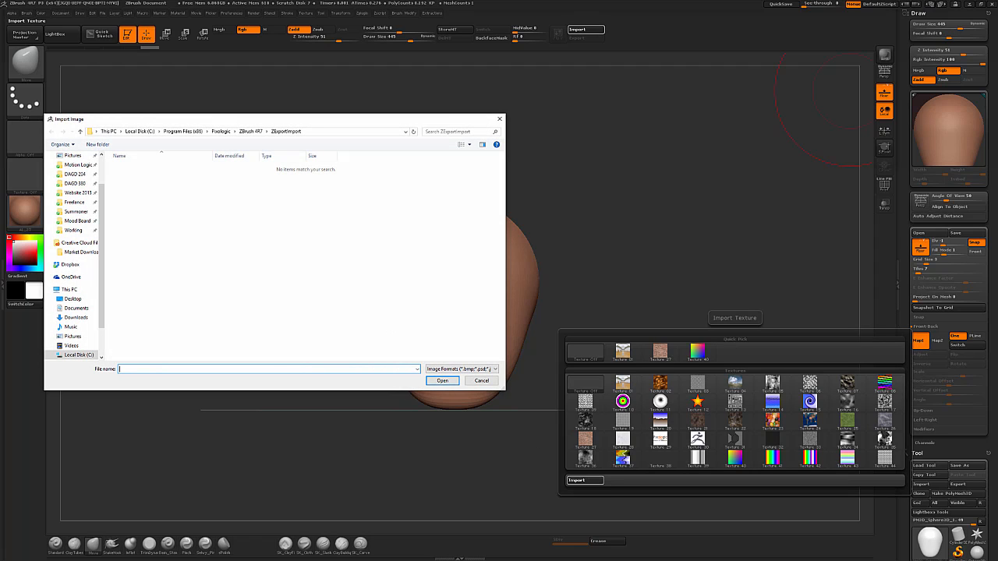
pyautogui.click(442, 381)
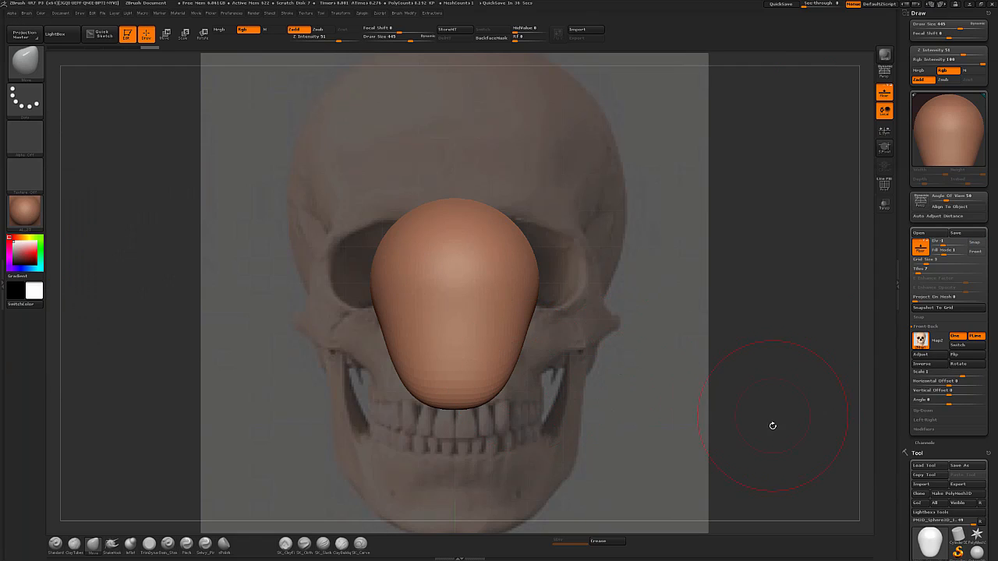
# Step: Import Ref_Skull_LSide.jpg as Map1 of the grid's Left-Right axis and check both reference planes in perspective
pyautogui.moveTo(672, 398); pyautogui.dragTo(749, 394)
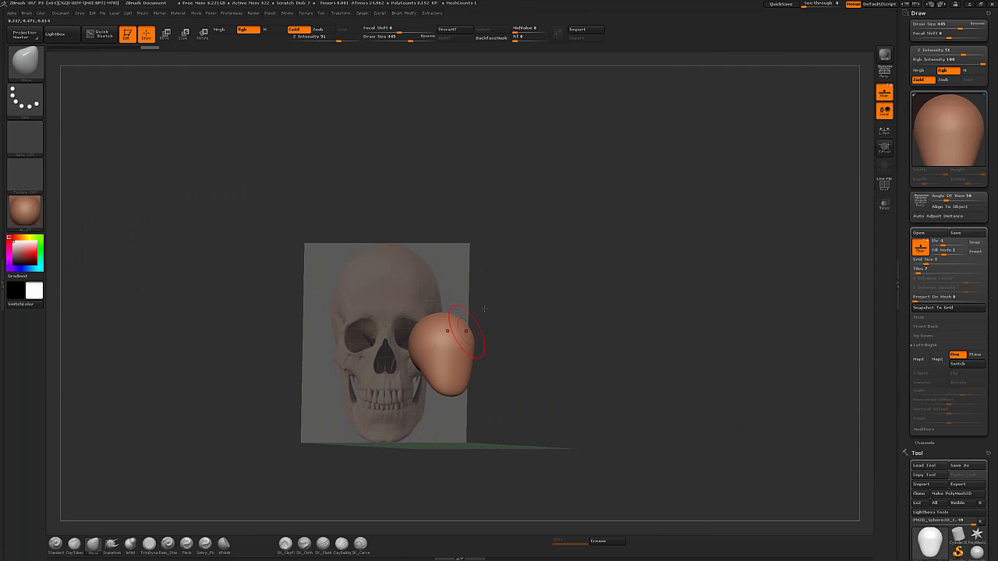
pyautogui.click(919, 359)
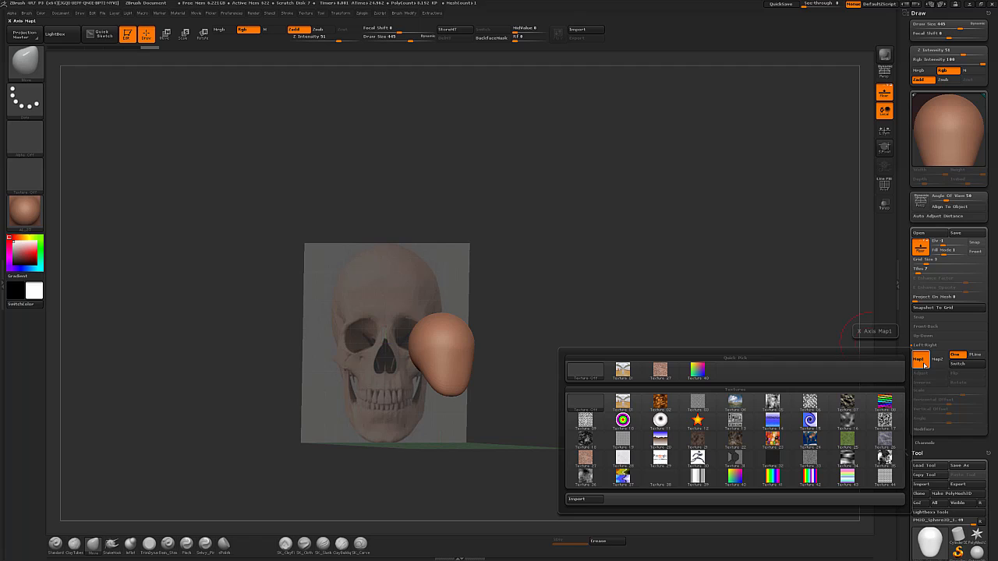
pyautogui.click(577, 499)
pyautogui.click(392, 171)
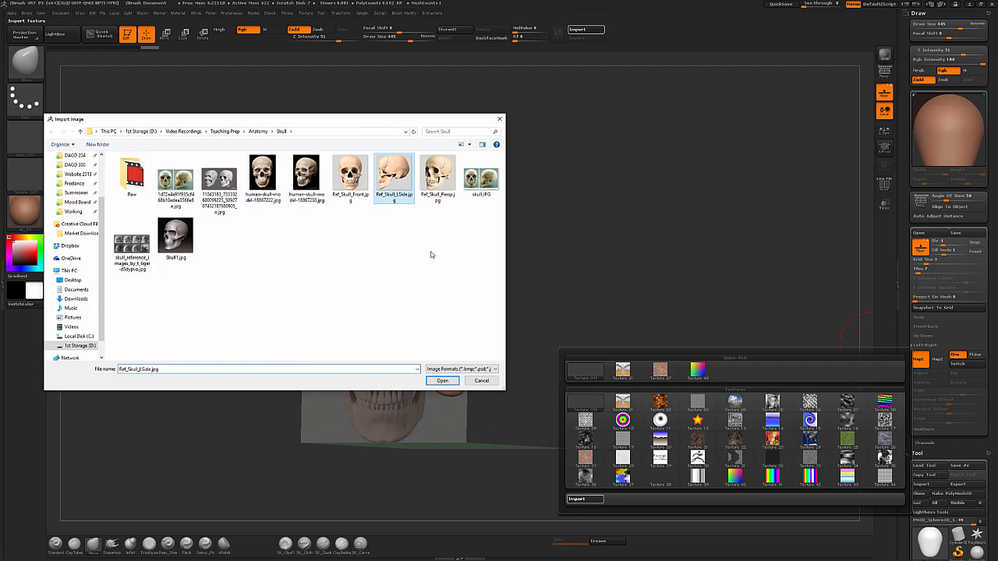
pyautogui.click(442, 381)
pyautogui.moveTo(701, 292); pyautogui.dragTo(577, 348)
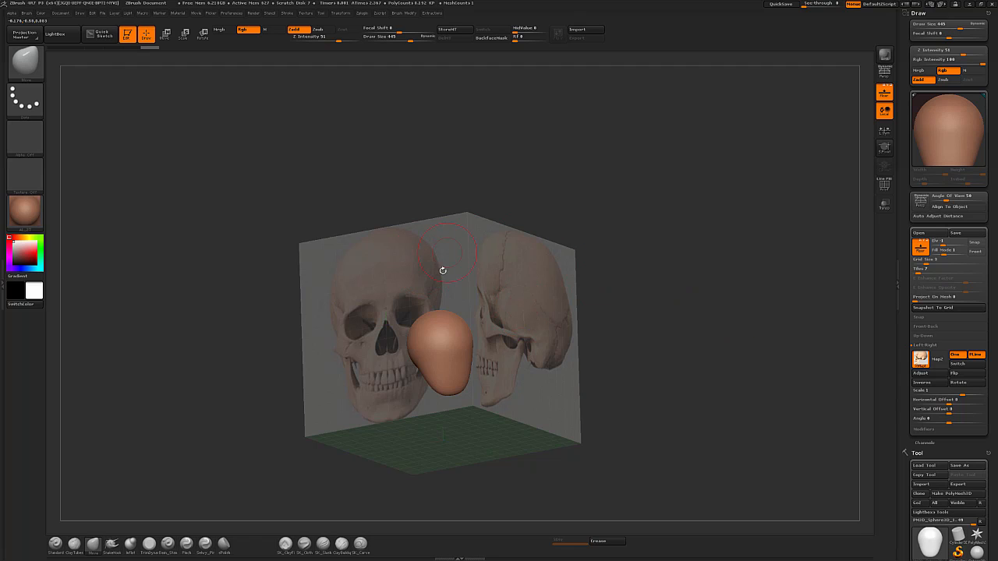
# Step: Flip the side skull reference on the Left-Right axis and return the model to a straight front view
pyautogui.moveTo(625, 360); pyautogui.dragTo(502, 302)
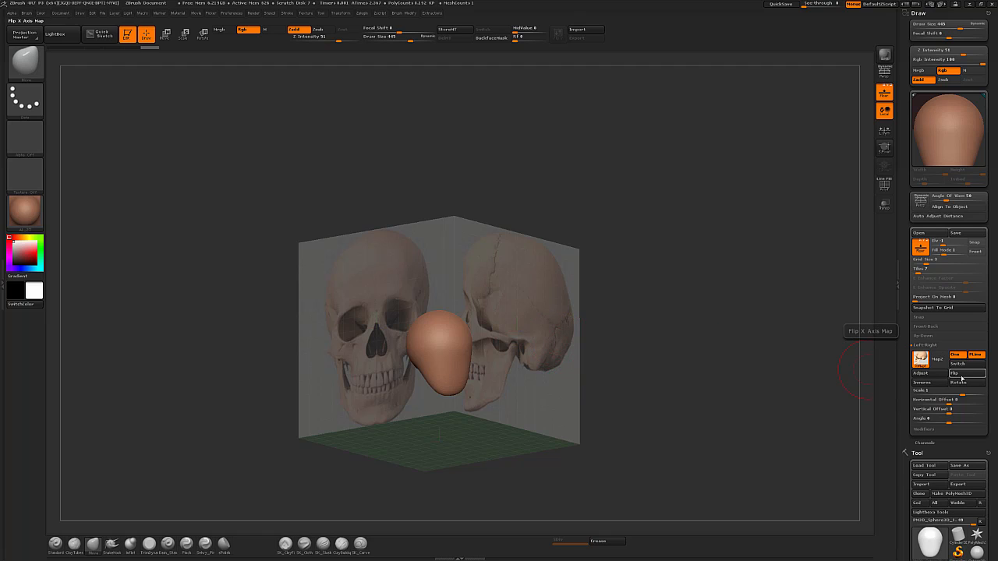
pyautogui.click(962, 378)
pyautogui.moveTo(624, 392)
pyautogui.mouseDown()
pyautogui.moveTo(666, 392)
pyautogui.moveTo(606, 388)
pyautogui.moveTo(613, 383)
pyautogui.moveTo(616, 394)
pyautogui.mouseUp()
pyautogui.moveTo(616, 393); pyautogui.dragTo(663, 382)
pyautogui.moveTo(652, 335); pyautogui.dragTo(568, 335)
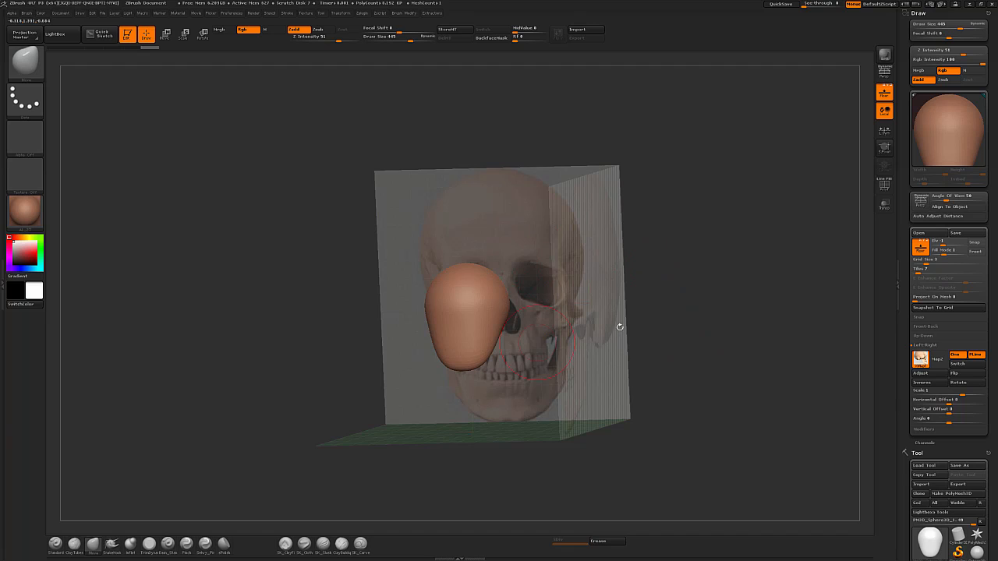
pyautogui.moveTo(738, 298); pyautogui.dragTo(793, 290)
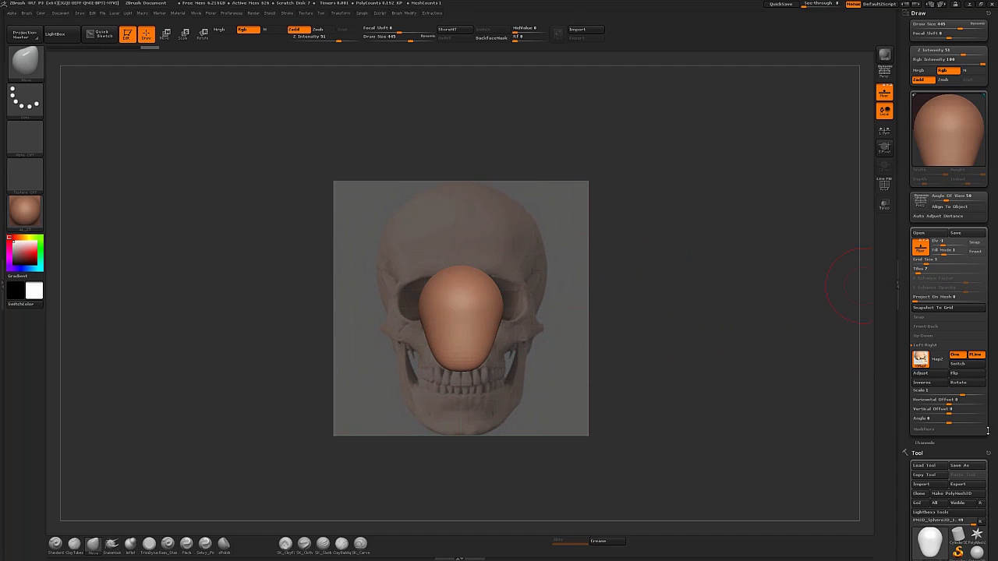
# Step: Enlarge the model uniformly toward the size of the skull reference with the Size deformation
pyautogui.scroll(-10, 967, 374)
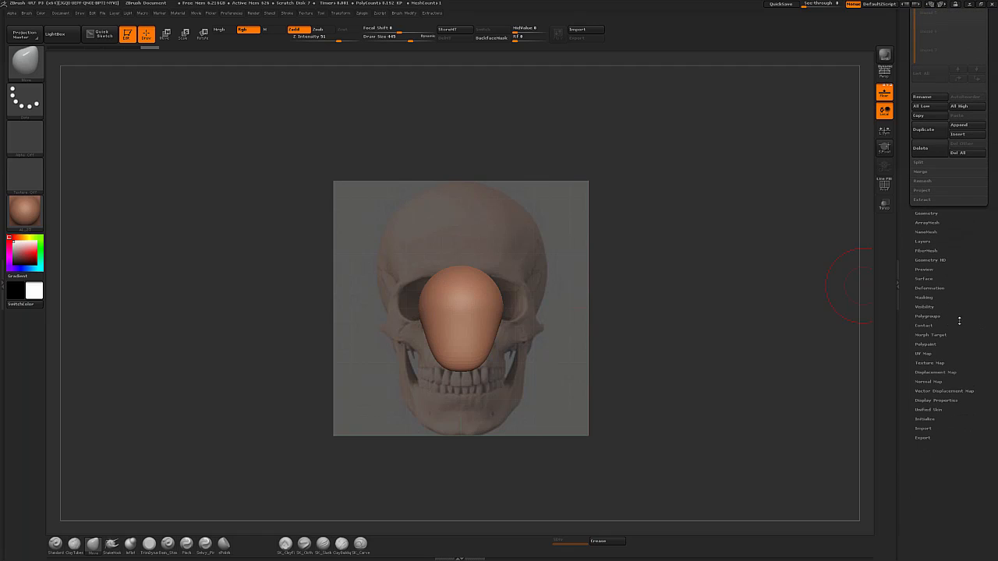
pyautogui.click(932, 289)
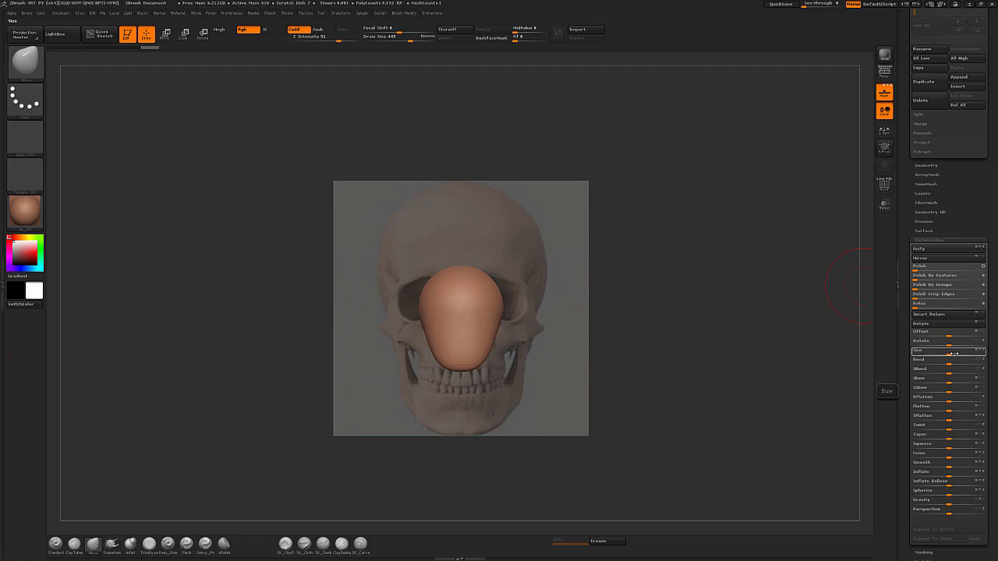
pyautogui.moveTo(949, 353); pyautogui.dragTo(978, 352)
# Step: Raise the model along a vertical transpose line toward the side reference's crown and enlarge it slightly with the Size deformation
pyautogui.moveTo(548, 347); pyautogui.dragTo(667, 312)
pyautogui.press('w')
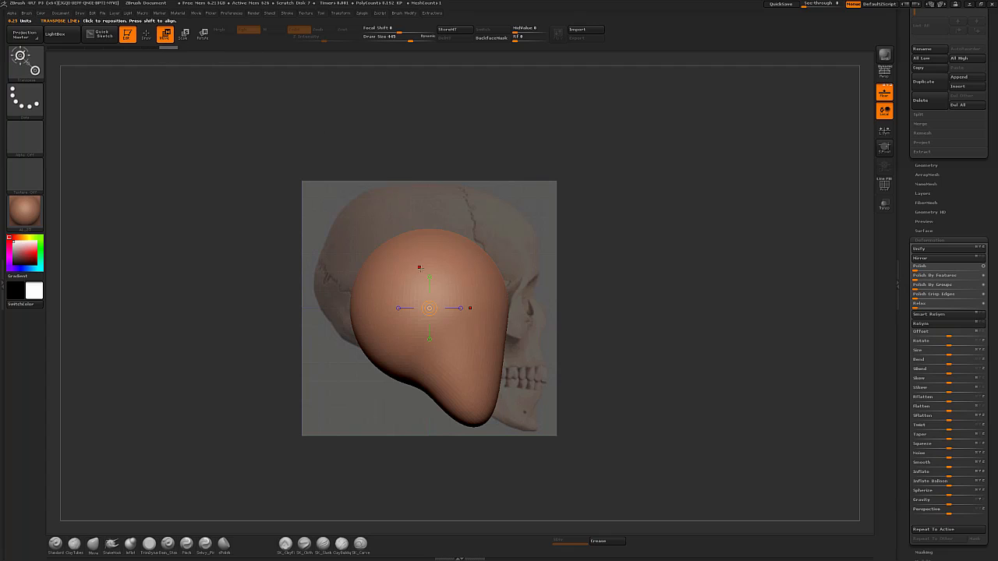
pyautogui.keyDown('shift'); pyautogui.moveTo(421, 320); pyautogui.dragTo(421, 53); pyautogui.keyUp('shift')
pyautogui.moveTo(421, 183); pyautogui.dragTo(434, 148)
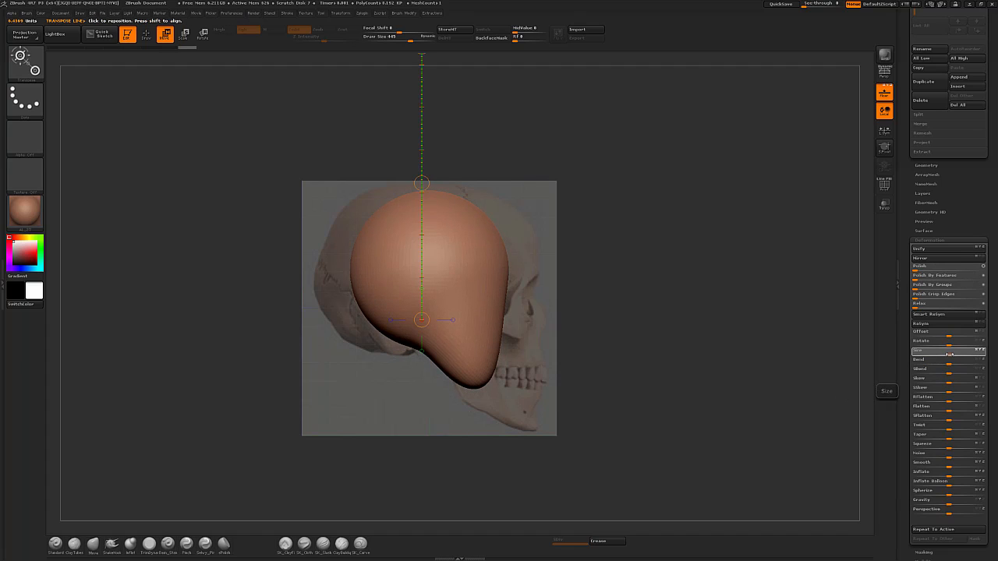
pyautogui.moveTo(949, 352); pyautogui.dragTo(951, 354)
# Step: Stretch the model front to back along a horizontal transpose line to approximate the cranium's length in the side reference
pyautogui.keyDown('shift'); pyautogui.moveTo(803, 355); pyautogui.dragTo(673, 311); pyautogui.keyUp('shift')
pyautogui.keyDown('shift'); pyautogui.moveTo(734, 315); pyautogui.dragTo(424, 269); pyautogui.keyUp('shift')
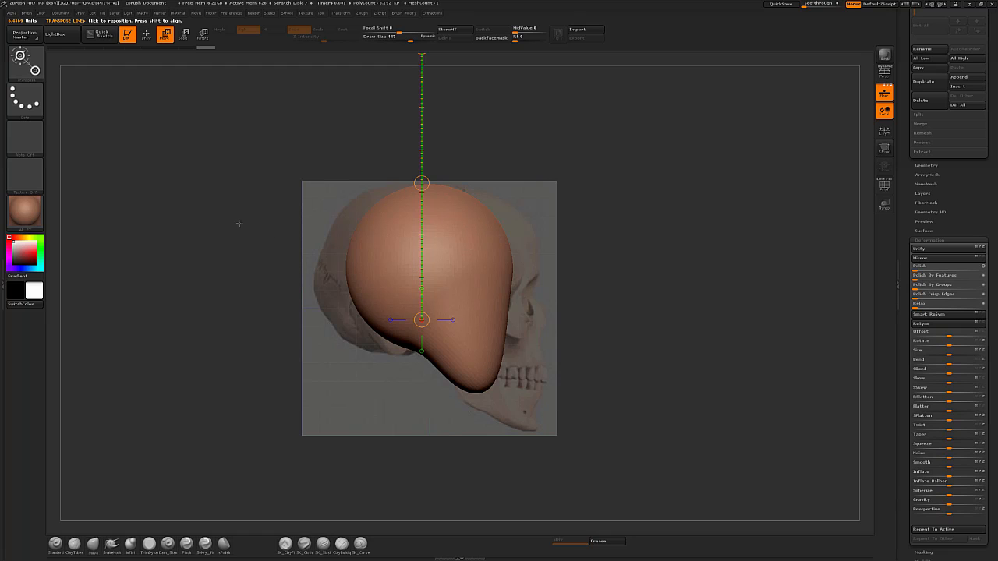
pyautogui.moveTo(571, 191); pyautogui.dragTo(379, 224)
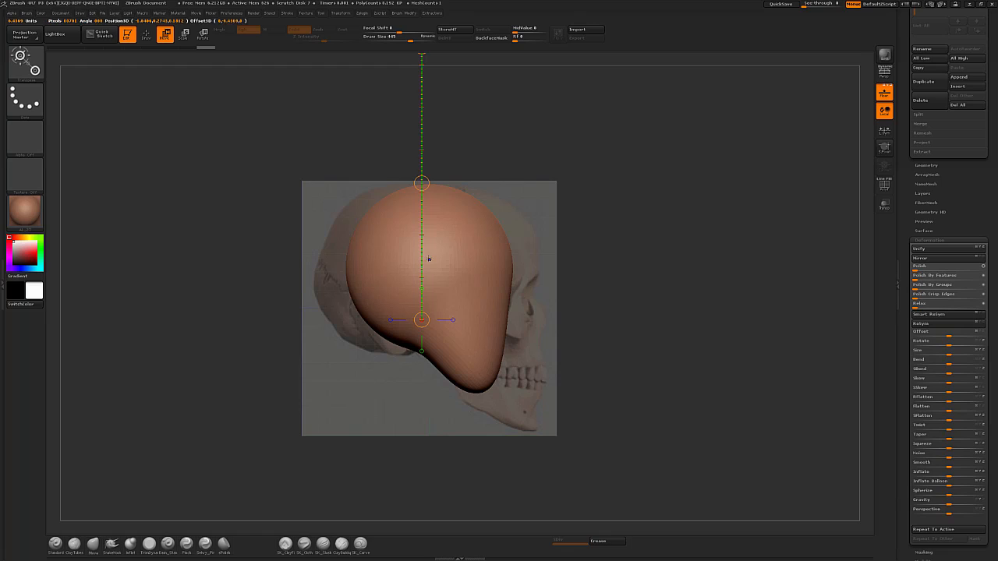
pyautogui.keyDown('shift'); pyautogui.moveTo(429, 260); pyautogui.dragTo(747, 259); pyautogui.keyUp('shift')
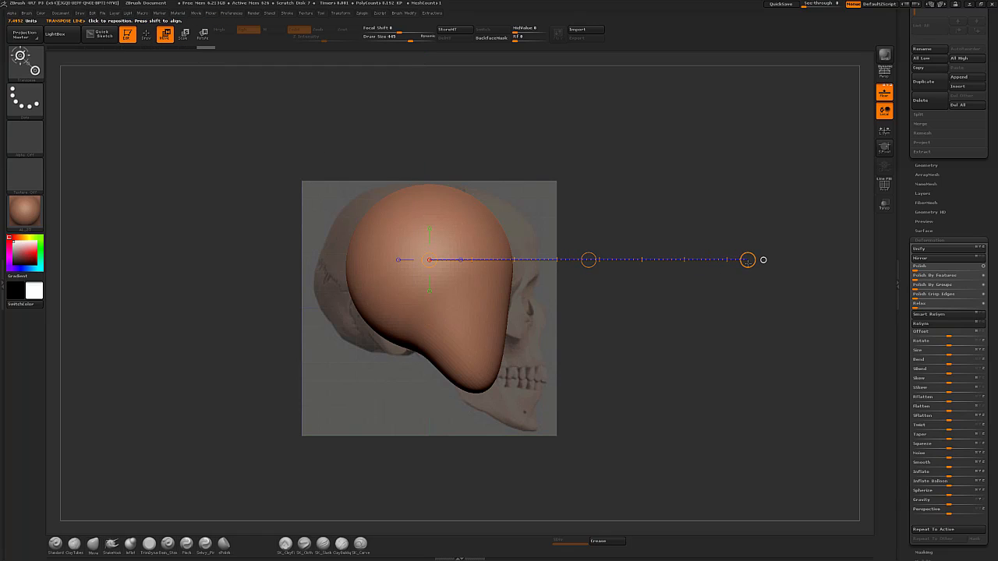
pyautogui.moveTo(748, 260); pyautogui.dragTo(851, 253)
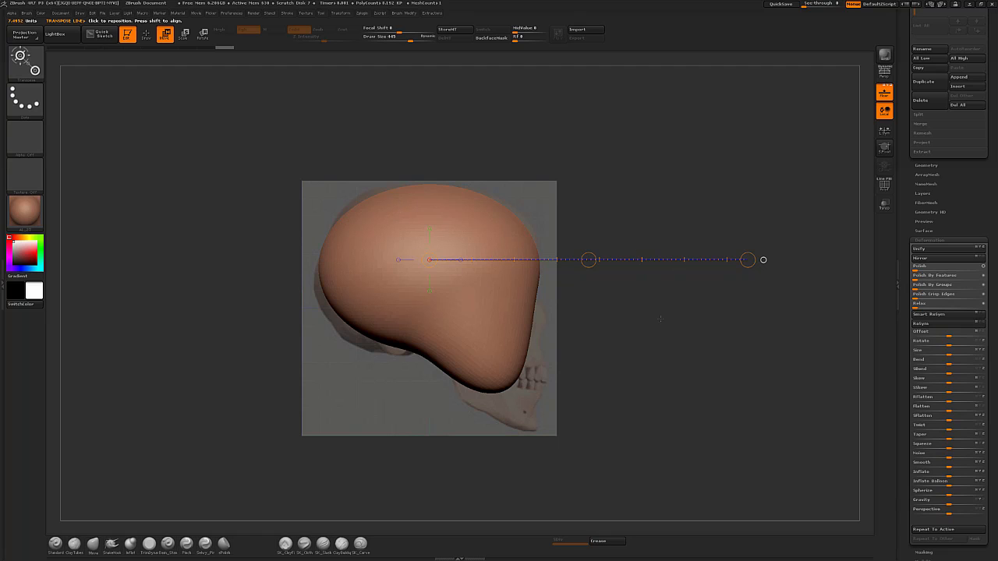
# Step: Examine the elongated head from below and above against the floor grid
pyautogui.moveTo(763, 260)
pyautogui.keyDown('shift'); pyautogui.mouseDown()
pyautogui.moveTo(439, 250)
pyautogui.moveTo(546, 327)
pyautogui.moveTo(702, 352)
pyautogui.moveTo(764, 260)
pyautogui.moveTo(753, 210)
pyautogui.moveTo(763, 260)
pyautogui.mouseUp(); pyautogui.keyUp('shift')
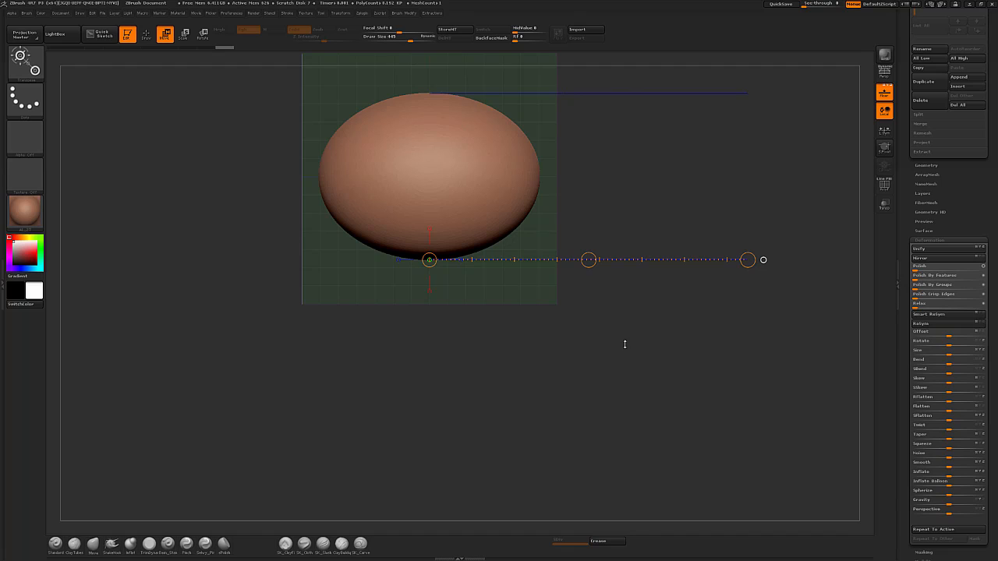
pyautogui.moveTo(624, 336); pyautogui.dragTo(425, 222)
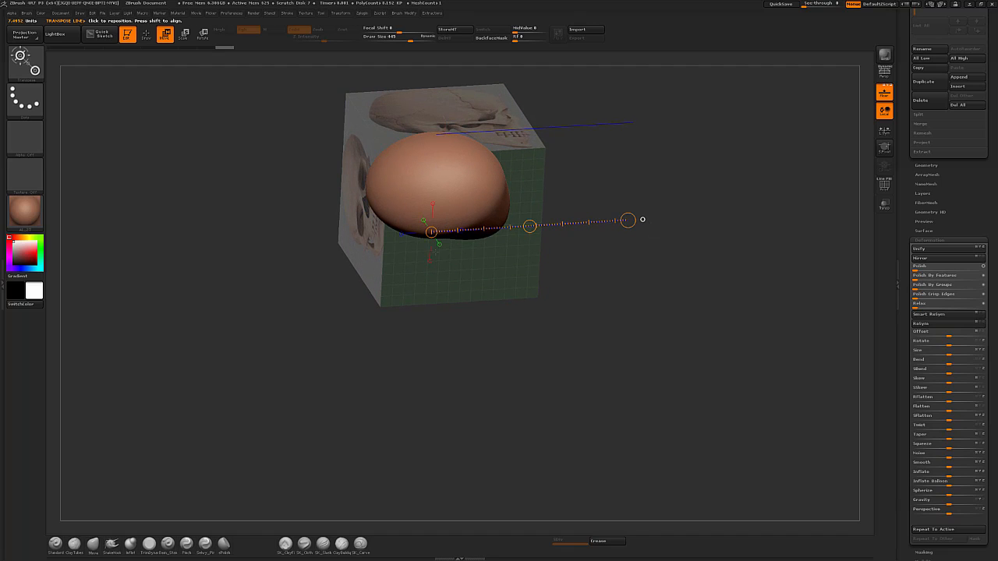
pyautogui.keyDown('alt'); pyautogui.moveTo(643, 219); pyautogui.dragTo(649, 276); pyautogui.keyUp('alt')
pyautogui.moveTo(657, 217); pyautogui.dragTo(682, 227)
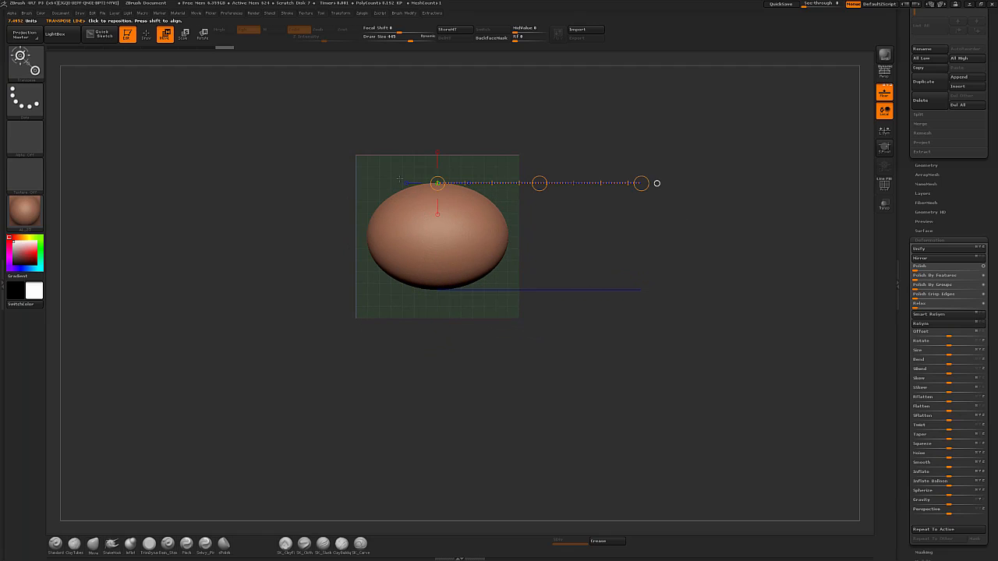
pyautogui.moveTo(657, 183); pyautogui.dragTo(626, 181)
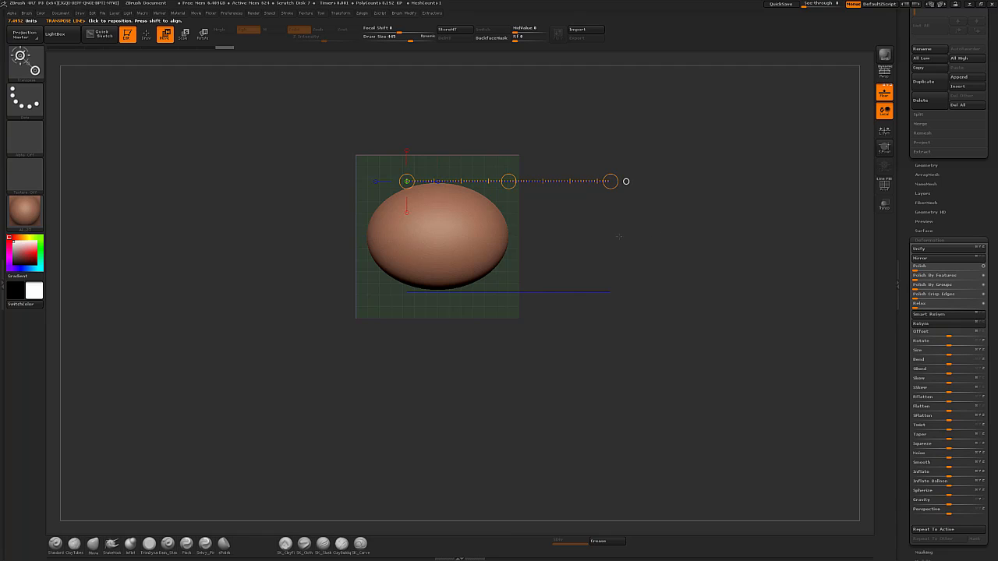
# Step: Switch to Skull Sketcher, examine the cranium from above and from the side, and minimize the window
pyautogui.press('super')
pyautogui.click(562, 554)
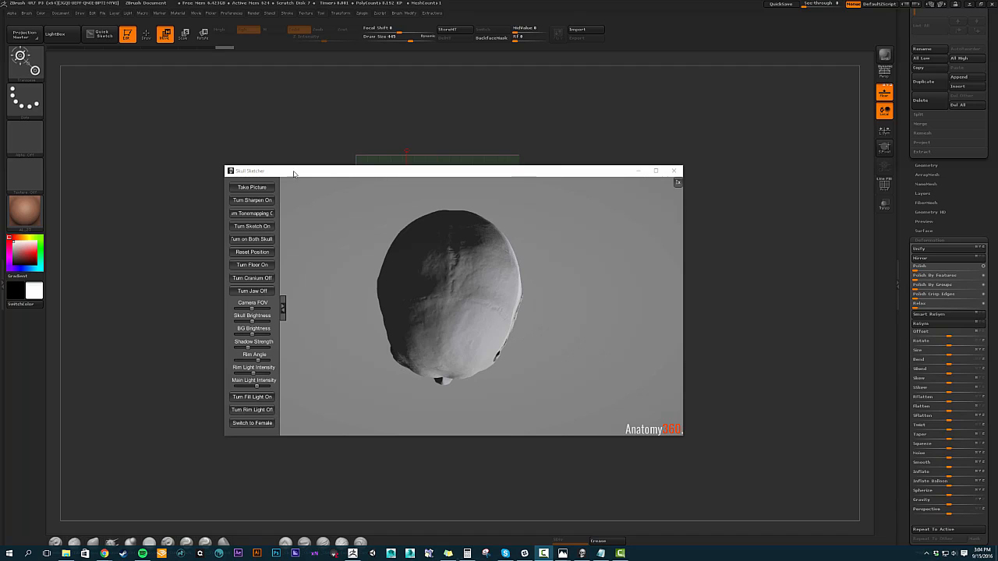
pyautogui.click(586, 359)
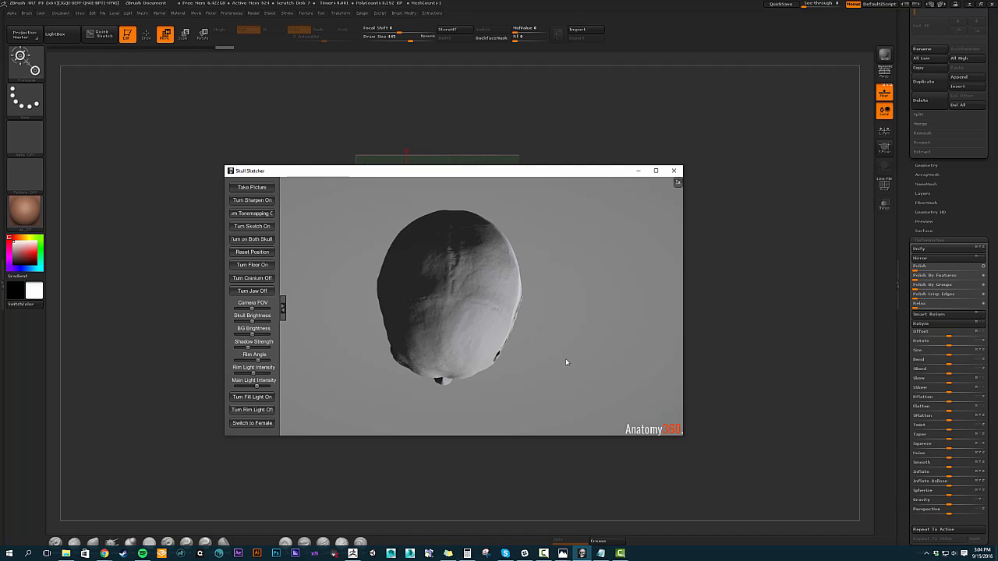
pyautogui.moveTo(534, 311)
pyautogui.mouseDown()
pyautogui.moveTo(593, 325)
pyautogui.moveTo(568, 263)
pyautogui.moveTo(531, 290)
pyautogui.mouseUp()
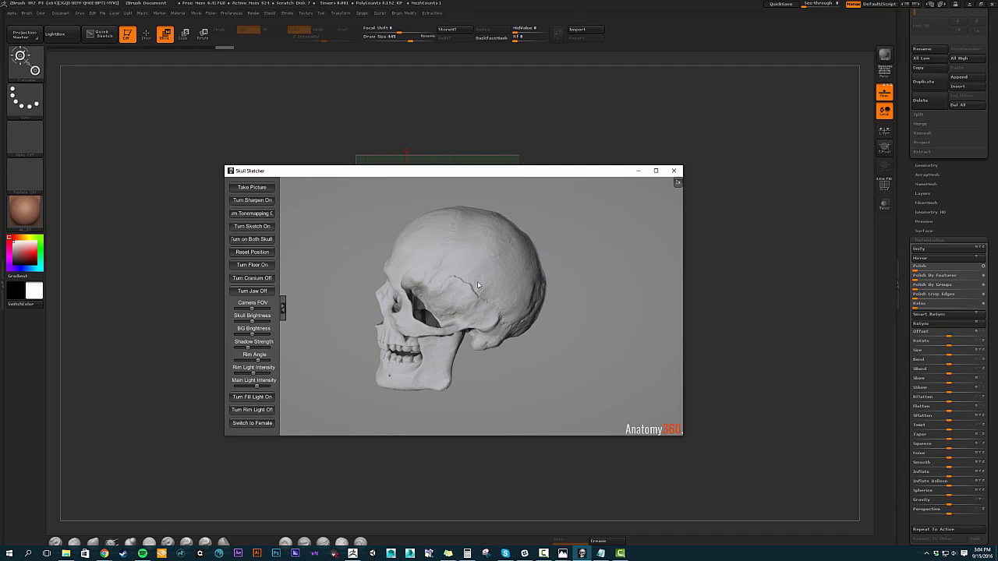
pyautogui.click(641, 171)
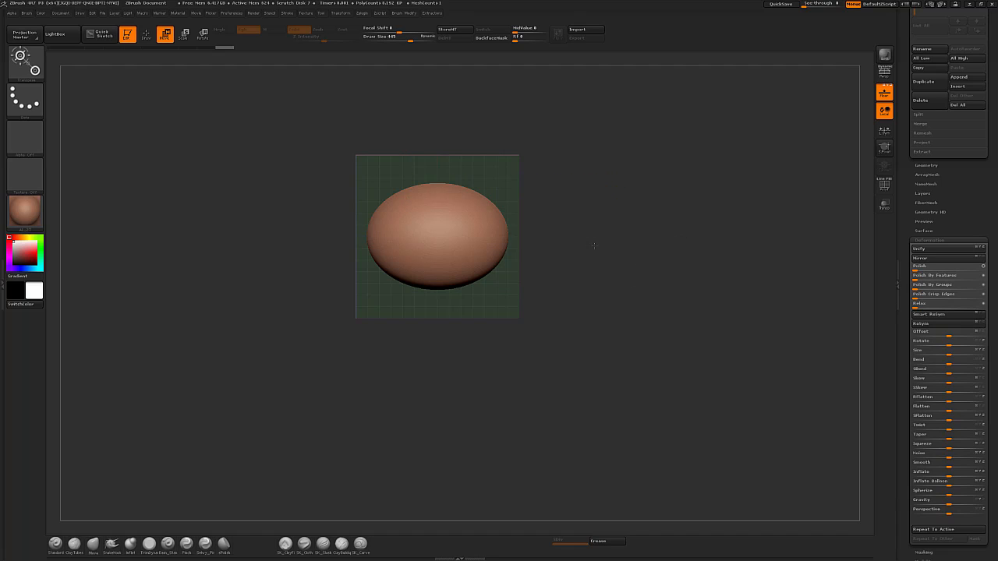
# Step: Widen the back of the cranium symmetrically in a top-down view using the Move brush at Draw Size 1000, and adjust the front sides
pyautogui.keyDown('alt'); pyautogui.moveTo(595, 244); pyautogui.dragTo(613, 306); pyautogui.keyUp('alt')
pyautogui.moveTo(630, 402); pyautogui.dragTo(741, 288)
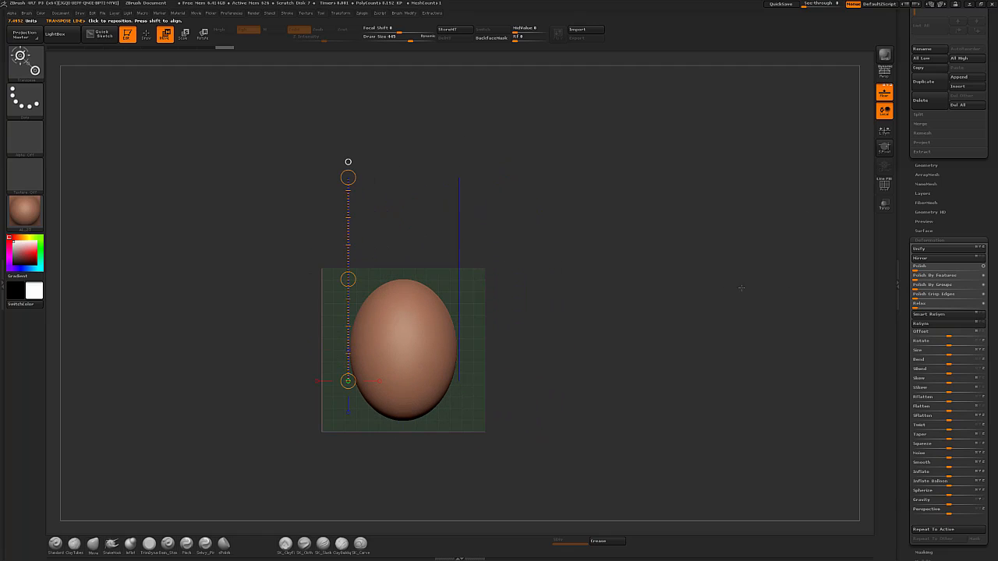
pyautogui.keyDown('alt'); pyautogui.moveTo(594, 281); pyautogui.dragTo(596, 279); pyautogui.keyUp('alt')
pyautogui.press('q')
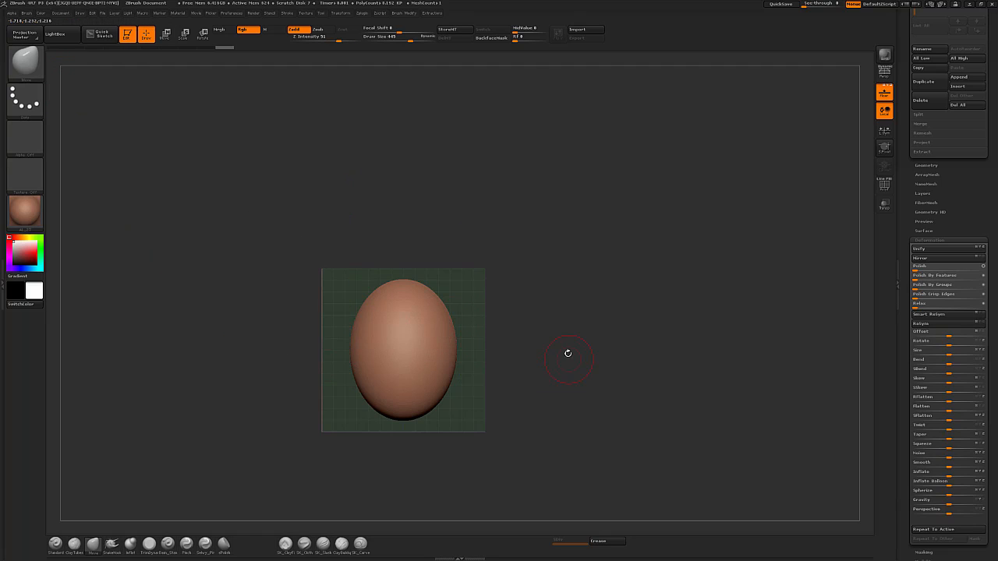
pyautogui.moveTo(526, 377)
pyautogui.keyDown('alt'); pyautogui.mouseDown()
pyautogui.moveTo(561, 395)
pyautogui.moveTo(604, 374)
pyautogui.mouseUp(); pyautogui.keyUp('alt')
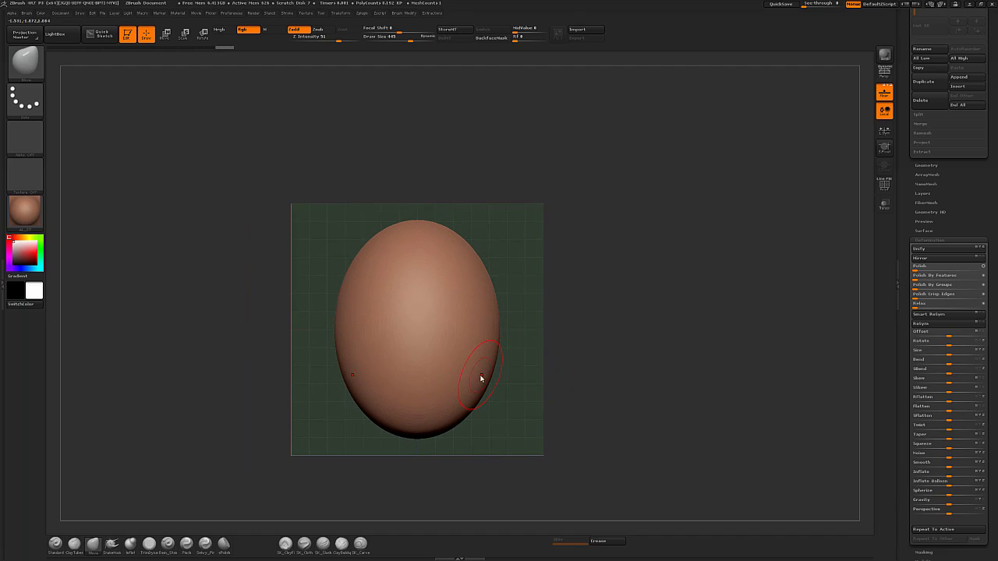
pyautogui.press('s')
pyautogui.moveTo(481, 379); pyautogui.dragTo(508, 372)
pyautogui.moveTo(485, 396); pyautogui.dragTo(497, 373)
pyautogui.moveTo(493, 386); pyautogui.dragTo(502, 375)
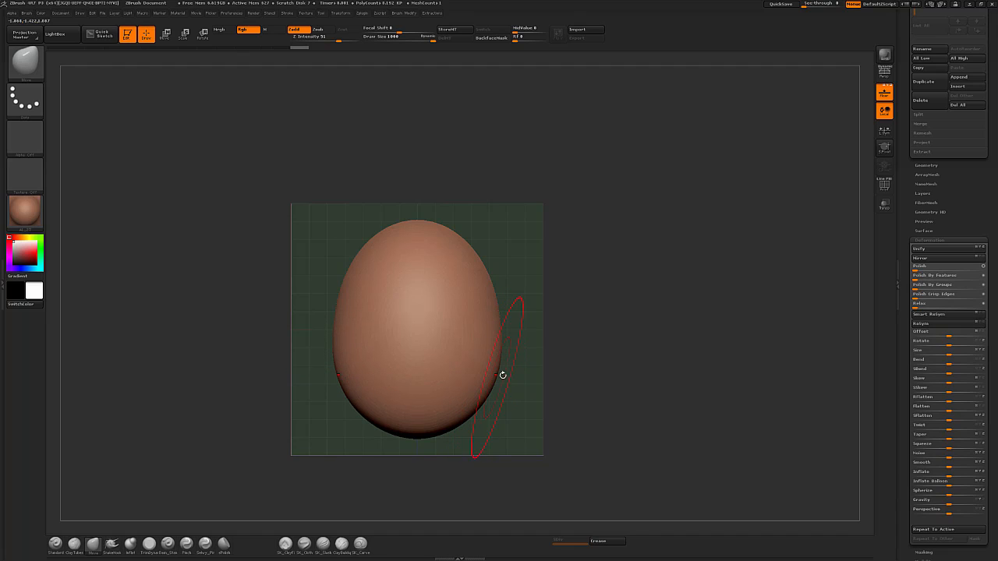
pyautogui.moveTo(466, 245); pyautogui.dragTo(474, 247)
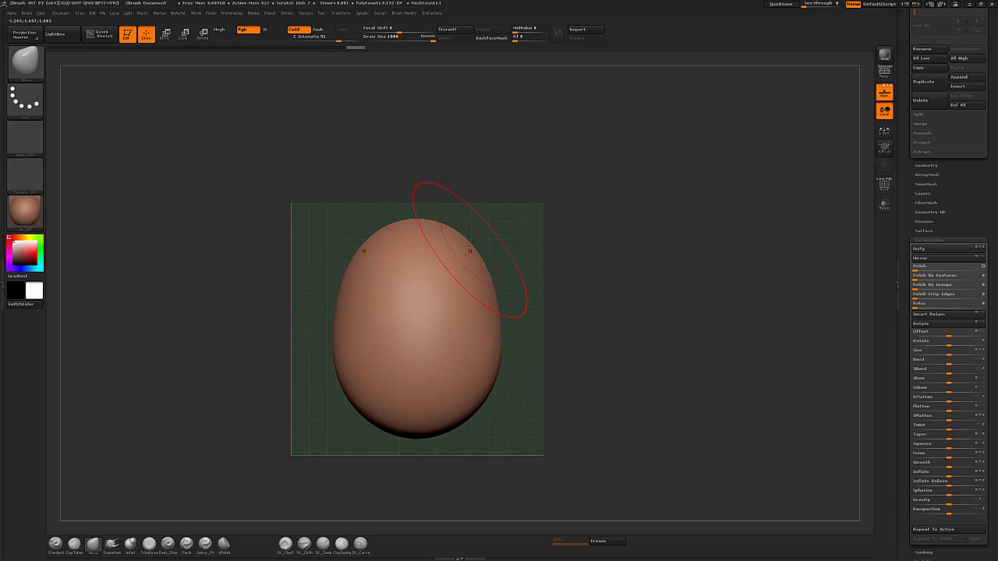
# Step: Broaden the narrow end of the cranium symmetrically in the top-down view with the Move brush, and tuck in the adjoining sides
pyautogui.press('s')
pyautogui.moveTo(418, 219); pyautogui.dragTo(472, 241)
pyautogui.press('s')
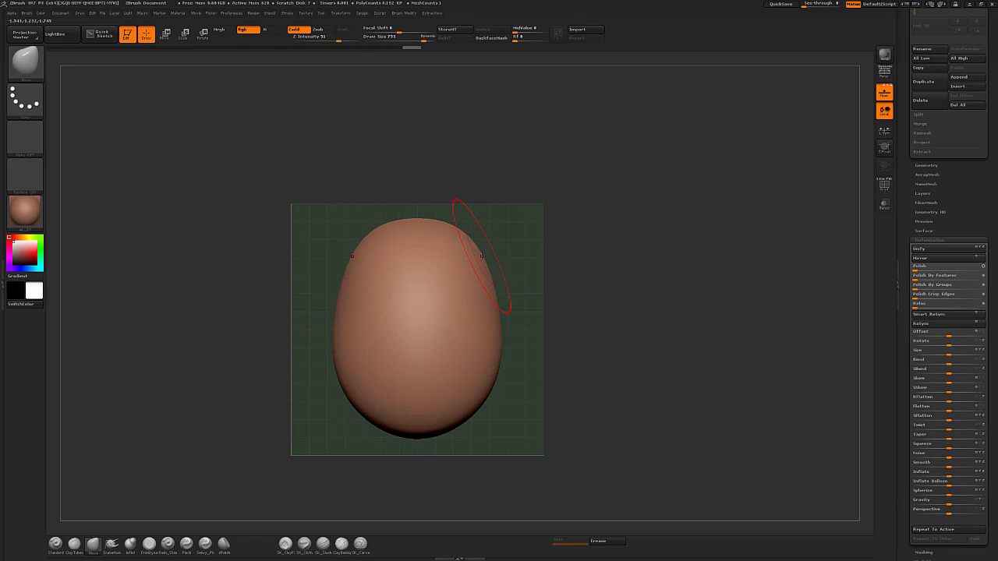
pyautogui.moveTo(489, 275); pyautogui.dragTo(473, 285)
pyautogui.press('s')
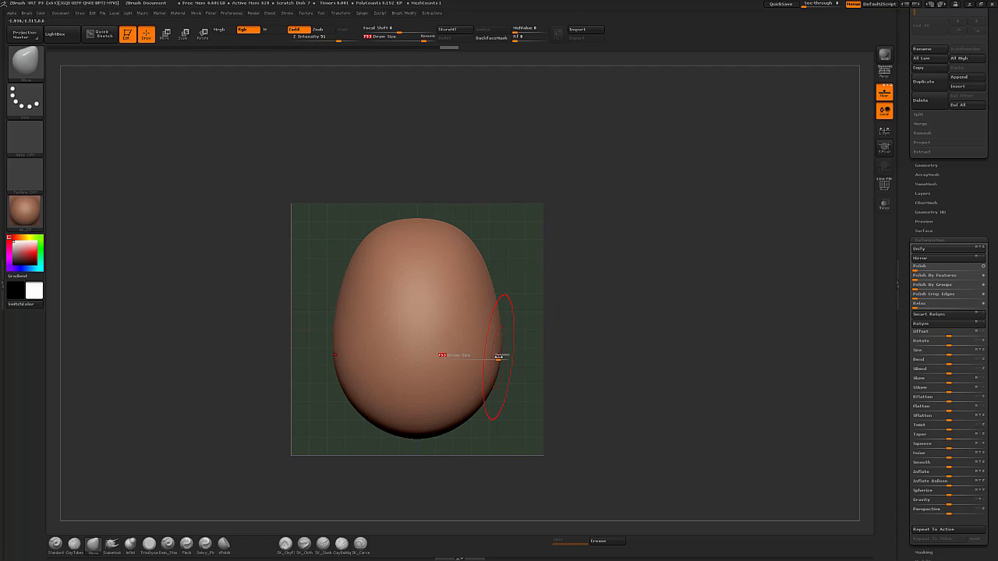
# Step: Refine the cranium's side curves symmetrically in the top-down view with the Move brush, widening the middle slightly at Draw Size 921
pyautogui.moveTo(468, 352); pyautogui.dragTo(495, 376)
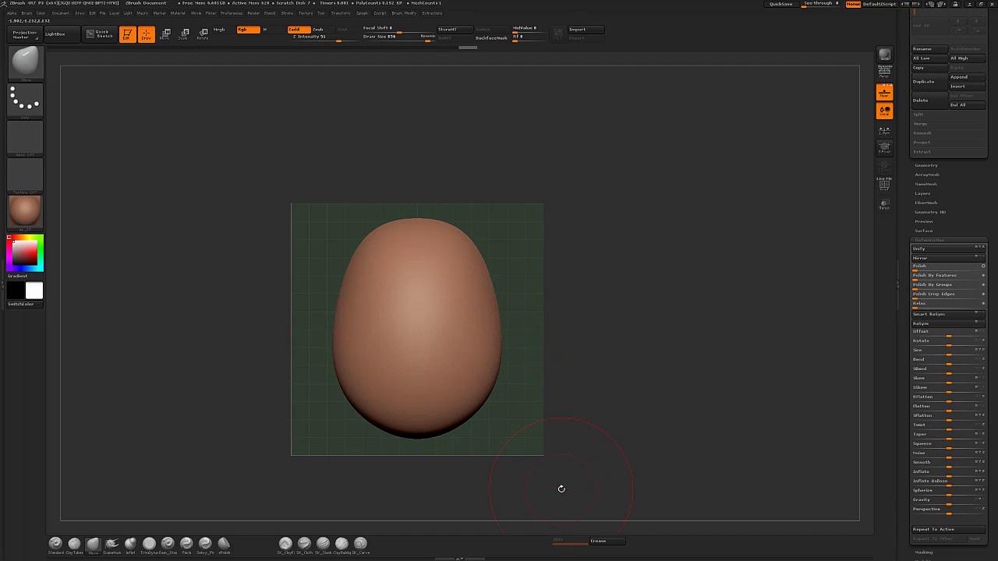
pyautogui.moveTo(454, 233); pyautogui.dragTo(458, 237)
pyautogui.press('s')
pyautogui.moveTo(481, 271); pyautogui.dragTo(495, 287)
pyautogui.moveTo(499, 360); pyautogui.dragTo(469, 421)
pyautogui.moveTo(502, 368)
pyautogui.mouseDown()
pyautogui.moveTo(508, 362)
pyautogui.moveTo(500, 368)
pyautogui.mouseUp()
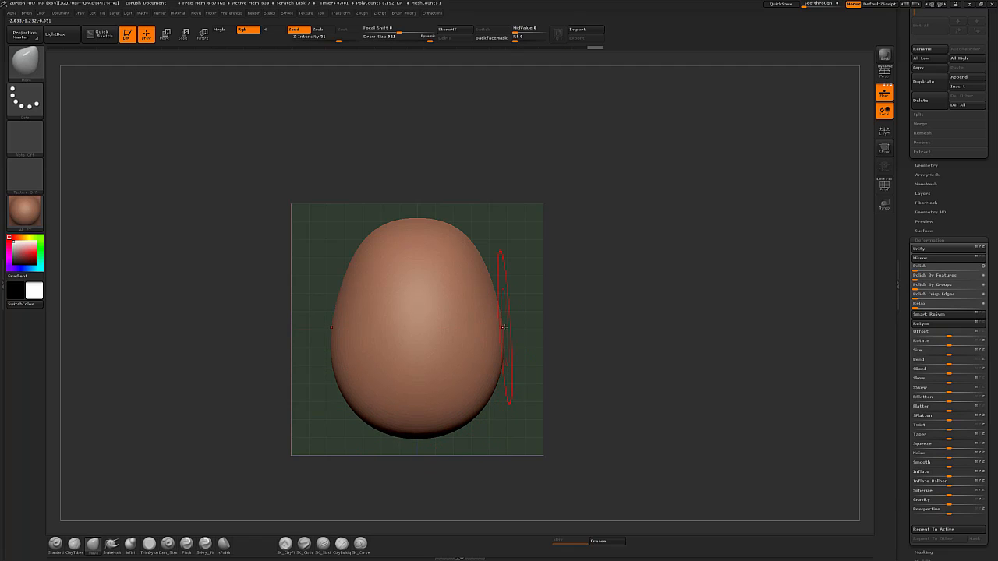
# Step: Align to the side reference, set the floor's Fill Mode to 3, and adjust the Edge Enhance Factor and Opacity
pyautogui.moveTo(562, 312); pyautogui.dragTo(759, 214)
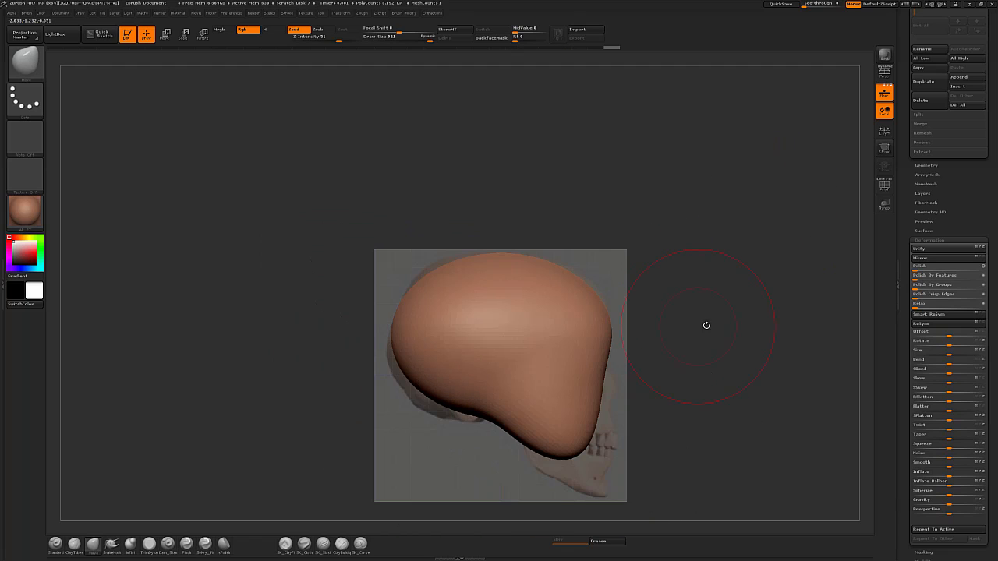
pyautogui.keyDown('alt'); pyautogui.moveTo(706, 326); pyautogui.dragTo(674, 306); pyautogui.keyUp('alt')
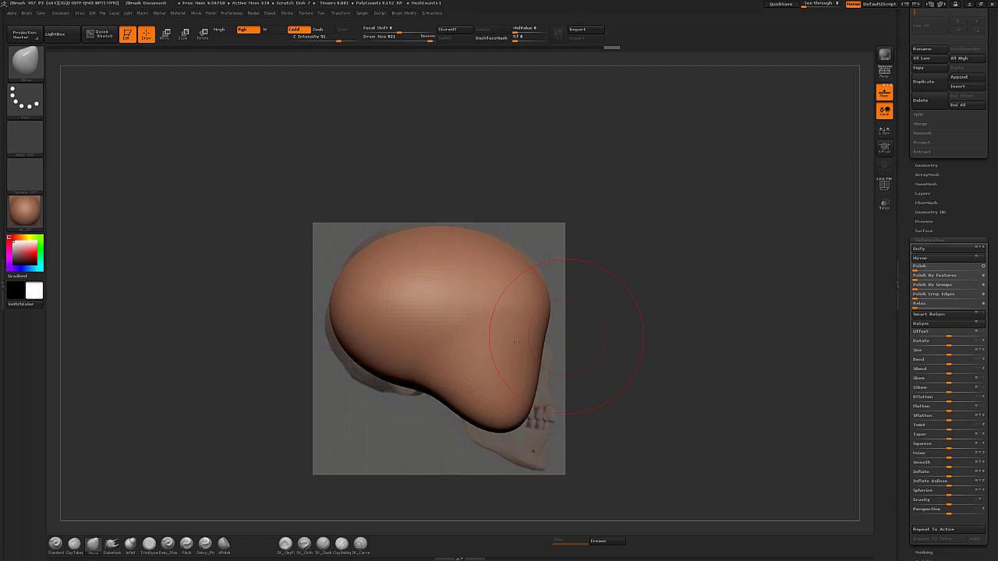
pyautogui.scroll(6, 952, 312)
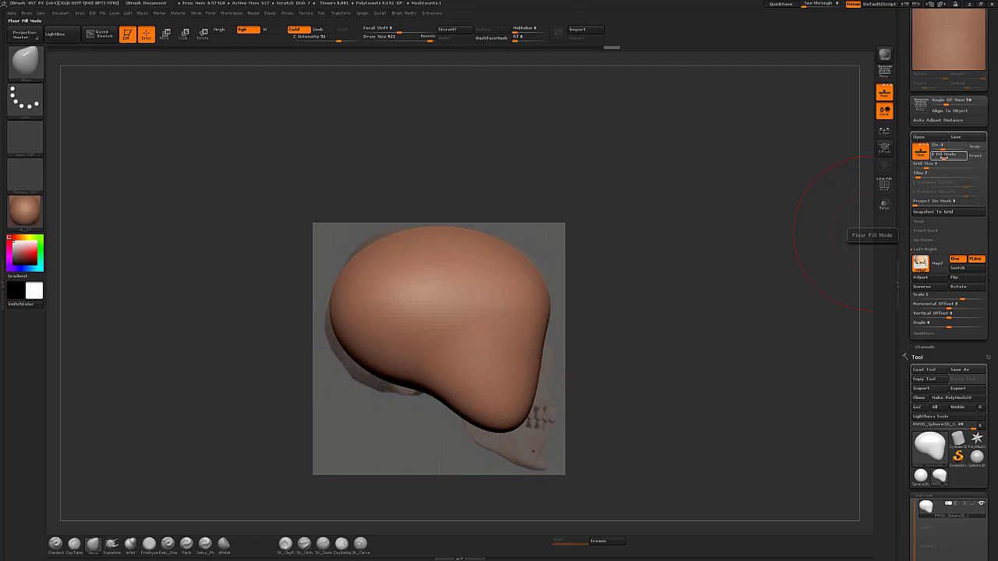
pyautogui.moveTo(944, 157); pyautogui.dragTo(964, 157)
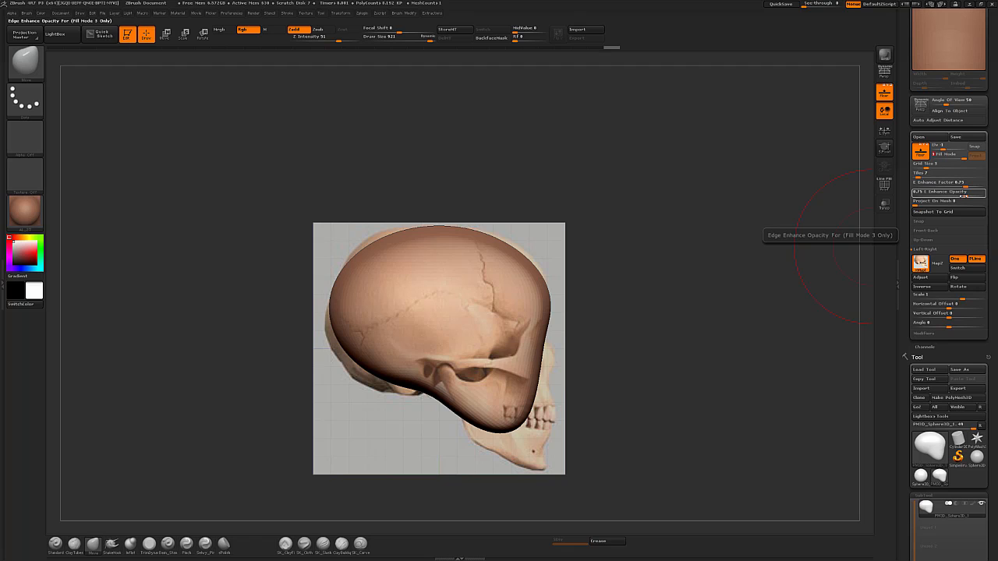
pyautogui.moveTo(965, 192)
pyautogui.mouseDown()
pyautogui.moveTo(941, 183)
pyautogui.moveTo(971, 187)
pyautogui.moveTo(958, 185)
pyautogui.mouseUp()
# Step: Apply BasicMaterial to the model and fine-tune the reference overlay's Edge Enhance Factor and Edge Enhance Opacity
pyautogui.click(35, 219)
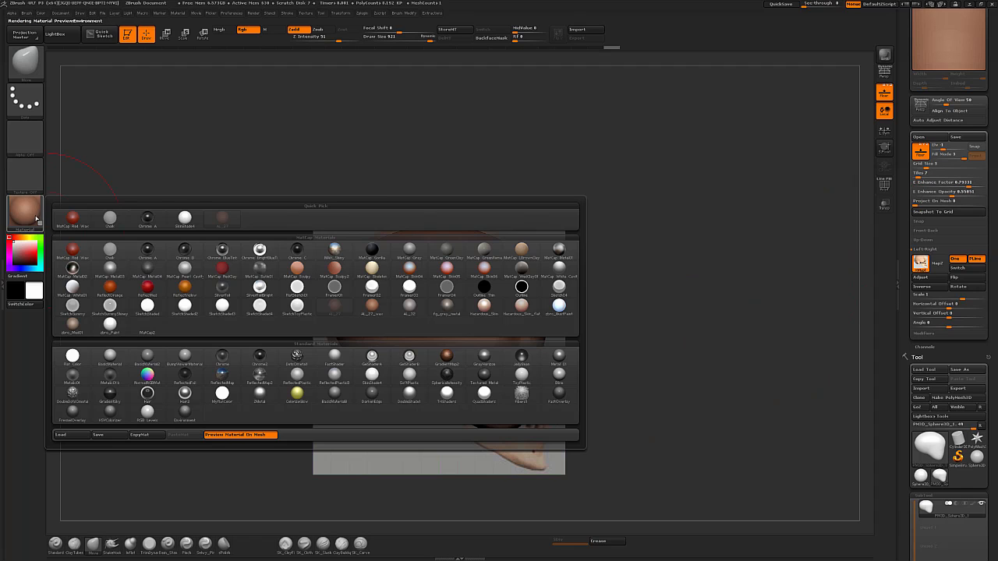
pyautogui.click(109, 356)
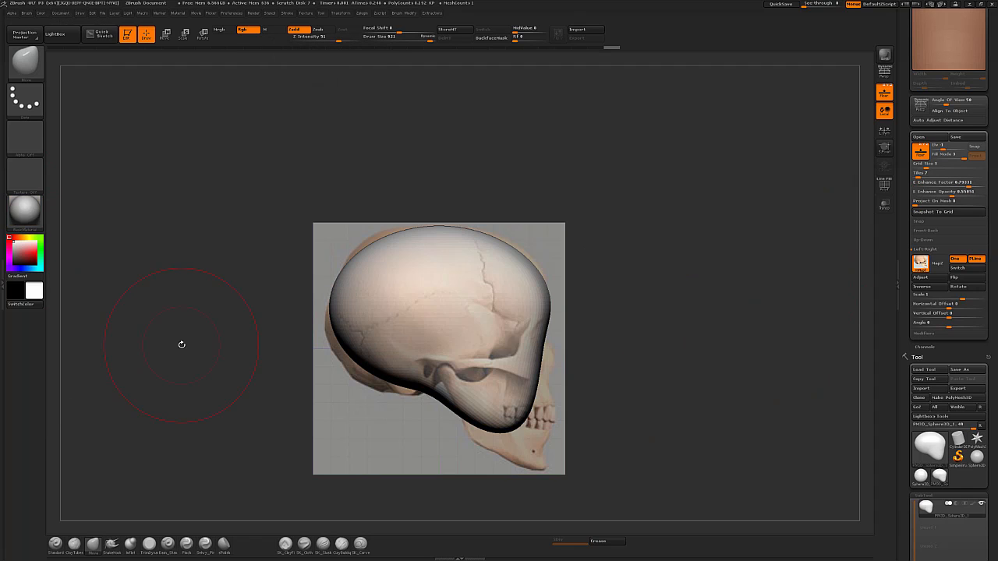
pyautogui.click(959, 184)
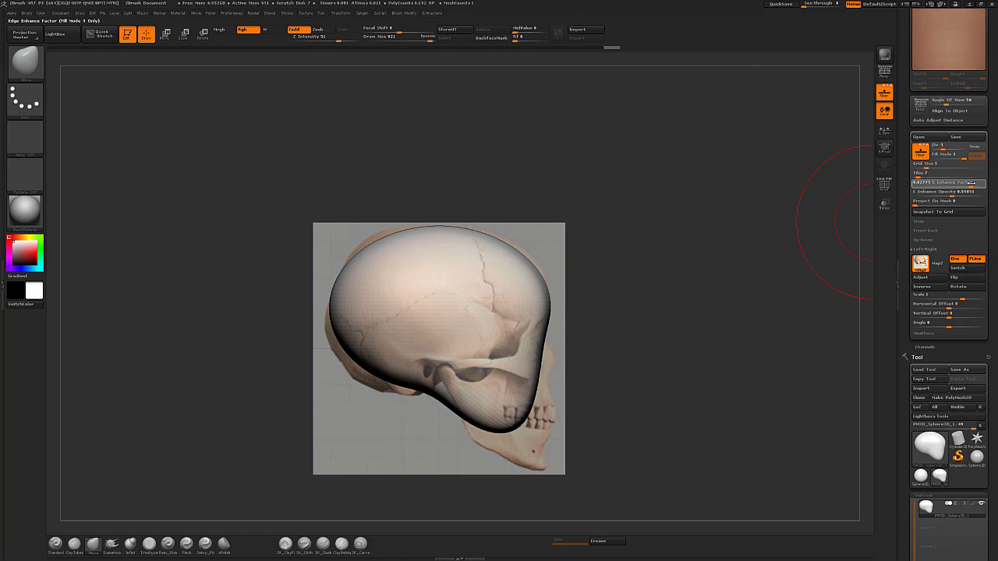
pyautogui.keyDown('shift'); pyautogui.moveTo(788, 343); pyautogui.dragTo(686, 349); pyautogui.keyUp('shift')
pyautogui.moveTo(967, 184); pyautogui.dragTo(956, 193)
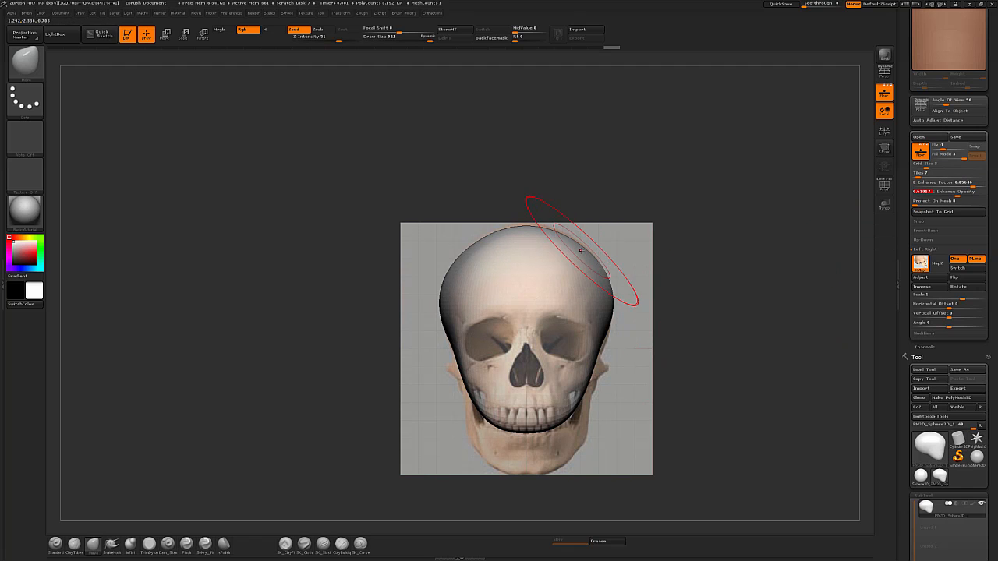
# Step: Fit the cranium sides to the front reference with the Move brush at Draw Size 1000, and extend the lower face to the chin
pyautogui.press('space')
pyautogui.moveTo(610, 297); pyautogui.dragTo(607, 297)
pyautogui.moveTo(611, 299); pyautogui.dragTo(595, 271)
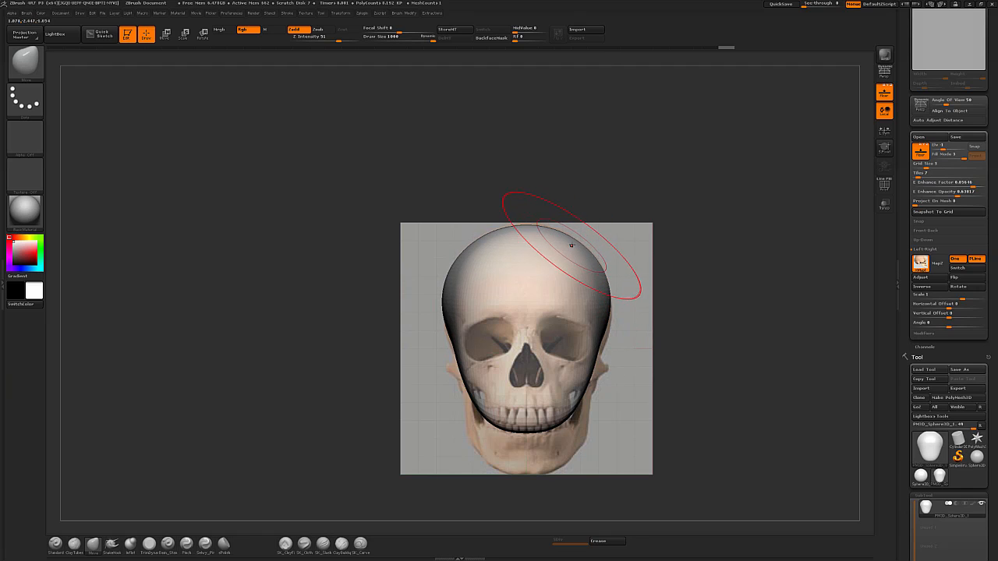
pyautogui.moveTo(593, 366)
pyautogui.mouseDown()
pyautogui.moveTo(603, 349)
pyautogui.moveTo(602, 360)
pyautogui.mouseUp()
pyautogui.moveTo(565, 426)
pyautogui.mouseDown()
pyautogui.moveTo(578, 453)
pyautogui.moveTo(535, 440)
pyautogui.moveTo(579, 439)
pyautogui.moveTo(700, 351)
pyautogui.mouseUp()
# Step: Push out the upper back, lower back and forehead of the cranium to match the side reference outline
pyautogui.moveTo(453, 245); pyautogui.dragTo(451, 241)
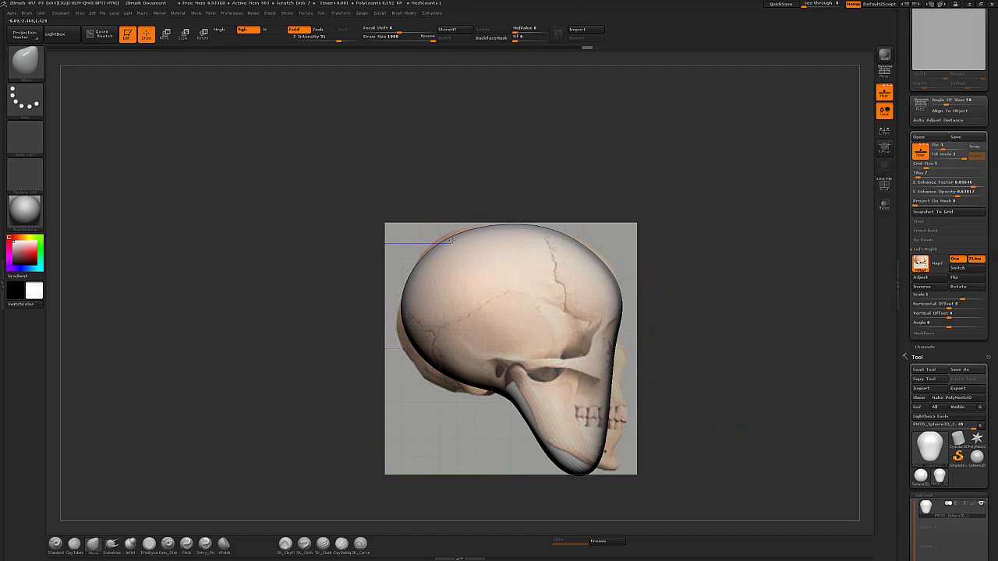
pyautogui.moveTo(424, 346); pyautogui.dragTo(425, 365)
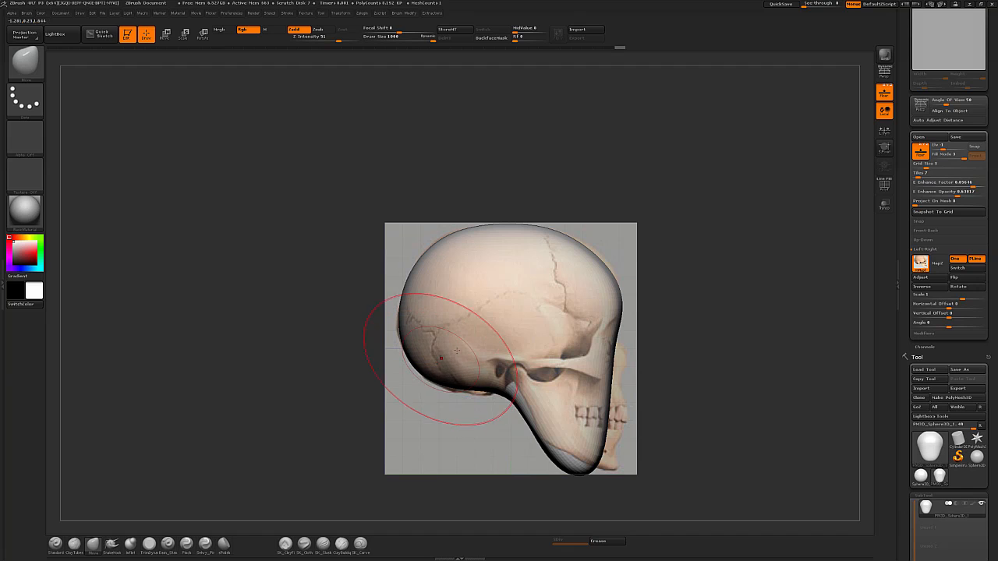
pyautogui.moveTo(594, 262); pyautogui.dragTo(624, 273)
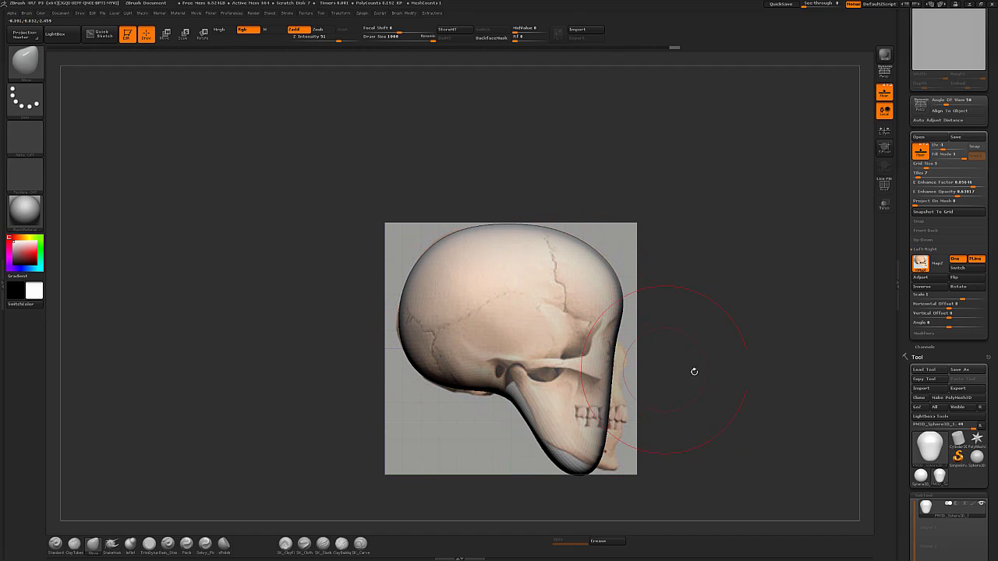
# Step: Check the head shape from the front and side, hiding the floor reference and showing it again
pyautogui.moveTo(693, 372); pyautogui.dragTo(735, 356)
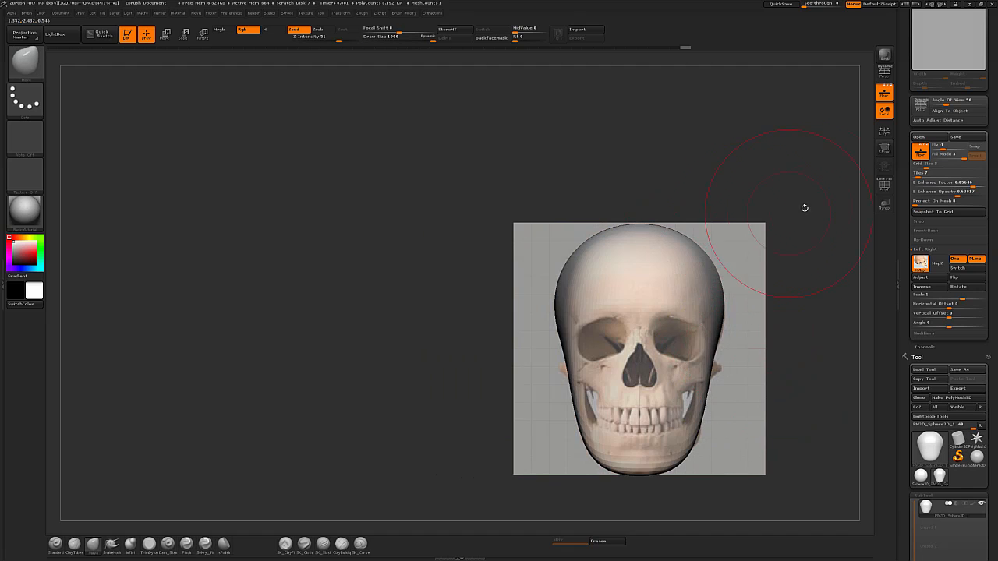
pyautogui.keyDown('alt'); pyautogui.moveTo(803, 208); pyautogui.dragTo(749, 327); pyautogui.keyUp('alt')
pyautogui.click(884, 92)
pyautogui.keyDown('alt'); pyautogui.moveTo(664, 389); pyautogui.dragTo(751, 314); pyautogui.keyUp('alt')
pyautogui.click(879, 95)
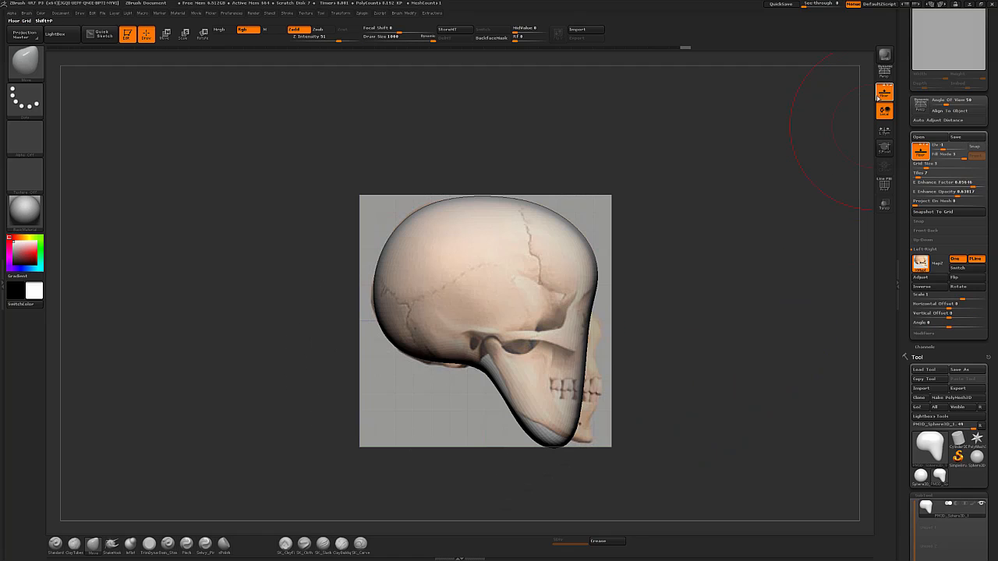
# Step: Pull the chin and face forward to the side reference profile with the Move brush, and adjust the forehead curve
pyautogui.moveTo(589, 339)
pyautogui.mouseDown()
pyautogui.moveTo(581, 390)
pyautogui.moveTo(554, 437)
pyautogui.moveTo(583, 406)
pyautogui.mouseUp()
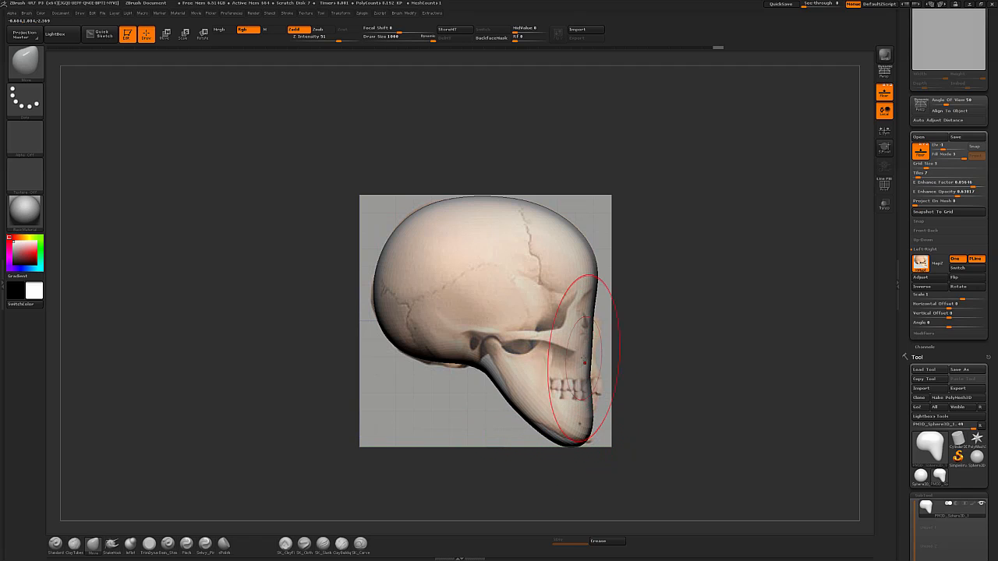
pyautogui.moveTo(593, 361)
pyautogui.mouseDown()
pyautogui.moveTo(592, 382)
pyautogui.moveTo(586, 304)
pyautogui.moveTo(597, 309)
pyautogui.mouseUp()
pyautogui.moveTo(600, 265); pyautogui.dragTo(591, 251)
pyautogui.press('s')
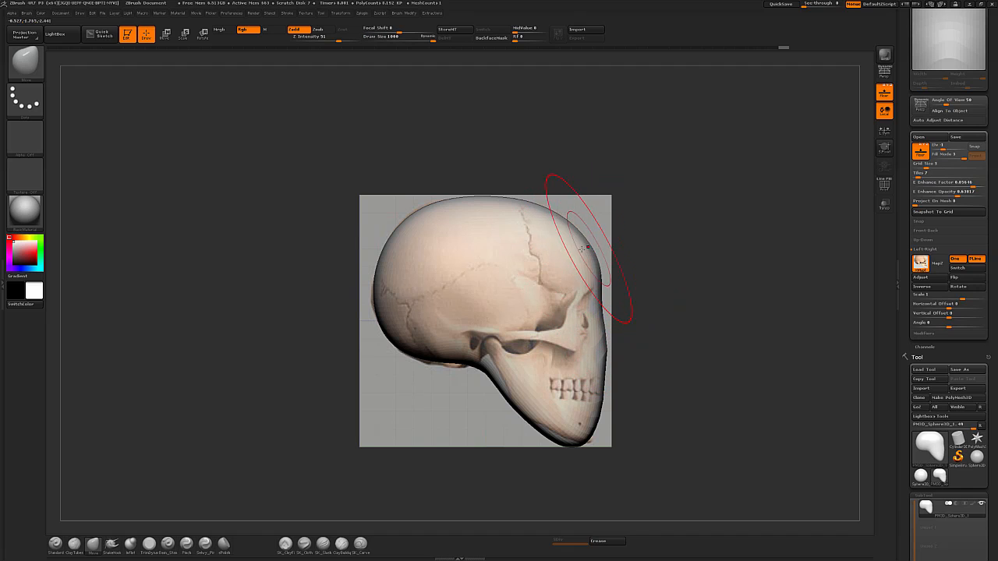
# Step: Test dynamic brush sizing by varying the Move brush's Draw Size between 252 and 1000 while zooming the skull in and out
pyautogui.press('s')
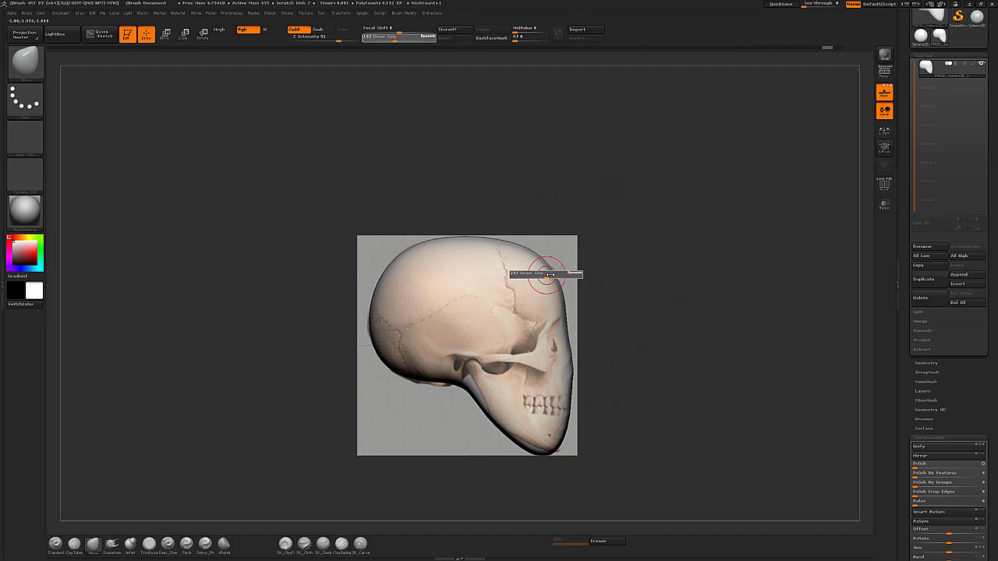
pyautogui.moveTo(550, 274); pyautogui.dragTo(557, 274)
pyautogui.moveTo(647, 324)
pyautogui.keyDown('alt'); pyautogui.mouseDown()
pyautogui.moveTo(637, 288)
pyautogui.moveTo(606, 317)
pyautogui.mouseUp(); pyautogui.keyUp('alt')
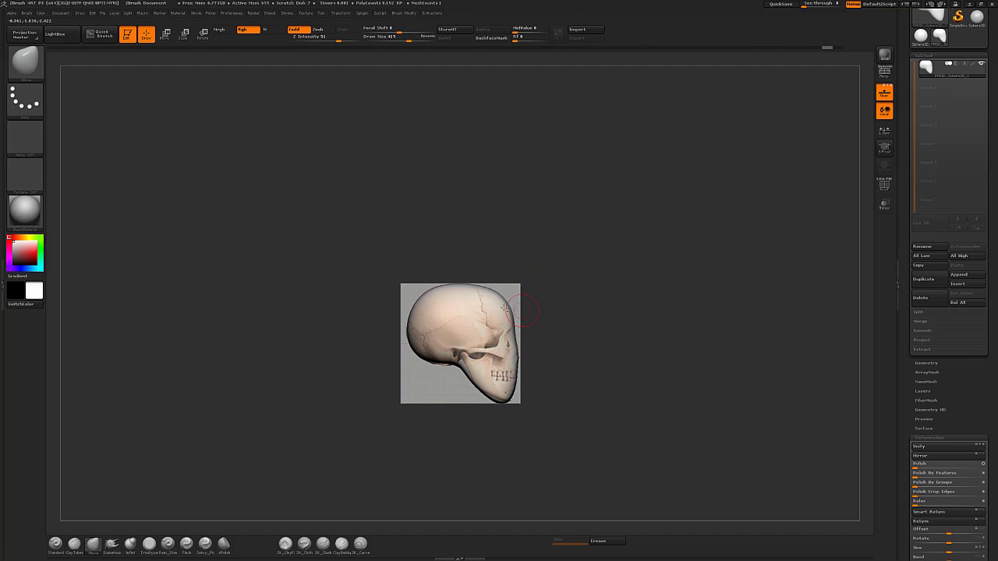
pyautogui.press('s')
pyautogui.moveTo(512, 302)
pyautogui.mouseDown()
pyautogui.moveTo(527, 335)
pyautogui.moveTo(511, 297)
pyautogui.mouseUp()
pyautogui.press('s')
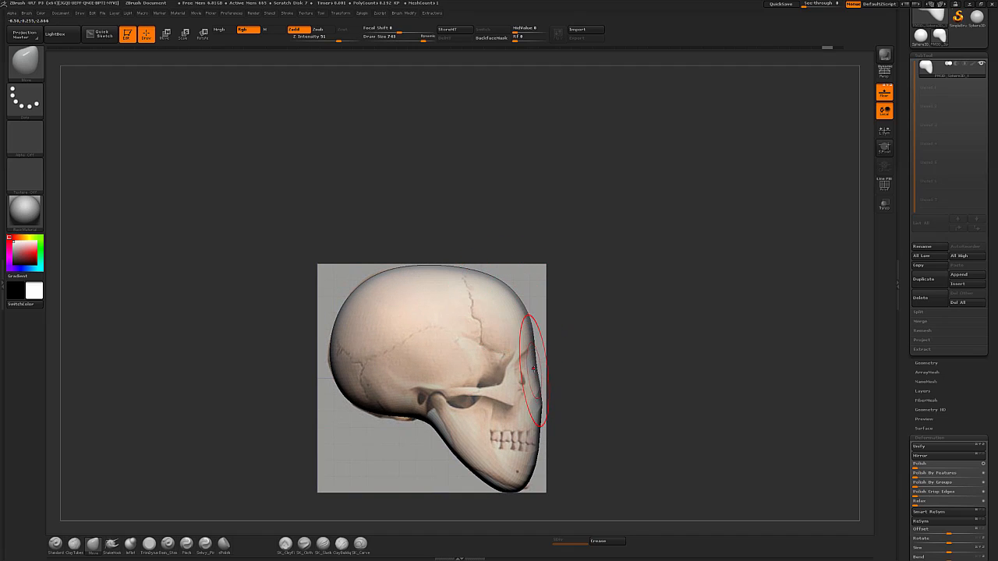
pyautogui.keyDown('alt'); pyautogui.moveTo(593, 395); pyautogui.dragTo(534, 364); pyautogui.keyUp('alt')
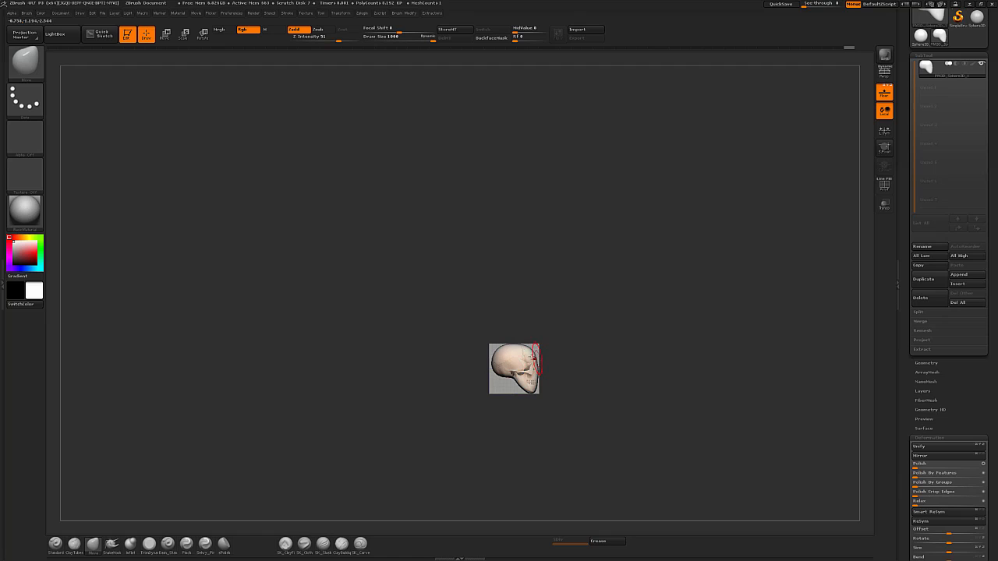
pyautogui.moveTo(570, 354)
pyautogui.keyDown('alt'); pyautogui.mouseDown()
pyautogui.moveTo(577, 396)
pyautogui.moveTo(541, 356)
pyautogui.mouseUp(); pyautogui.keyUp('alt')
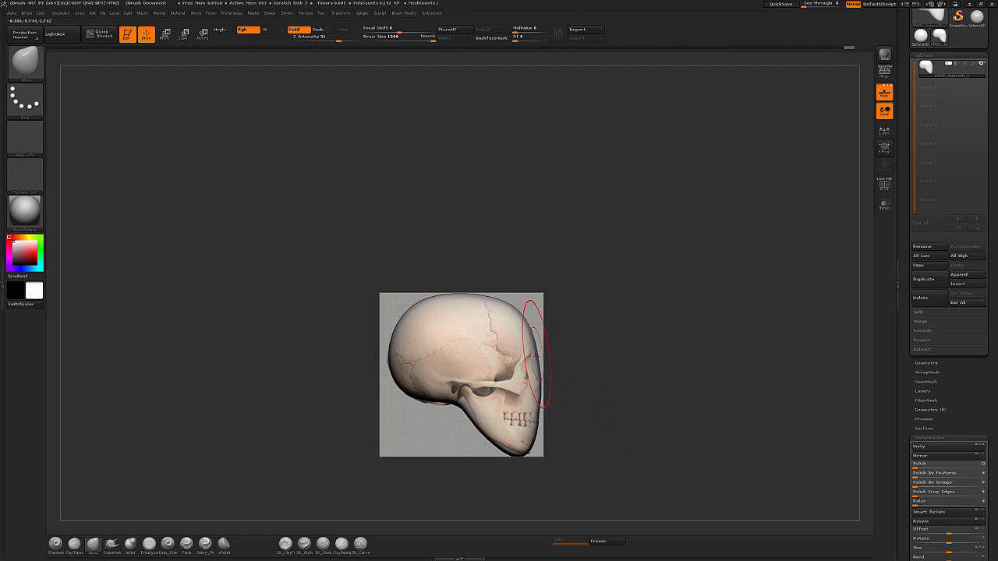
pyautogui.press('s')
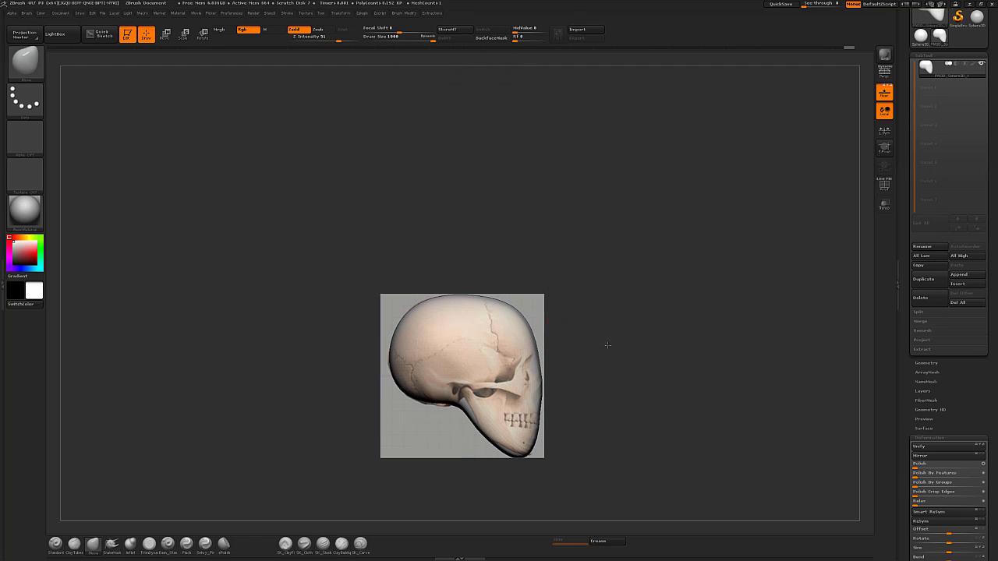
pyautogui.keyDown('alt'); pyautogui.moveTo(606, 346); pyautogui.dragTo(530, 375); pyautogui.keyUp('alt')
pyautogui.press('s')
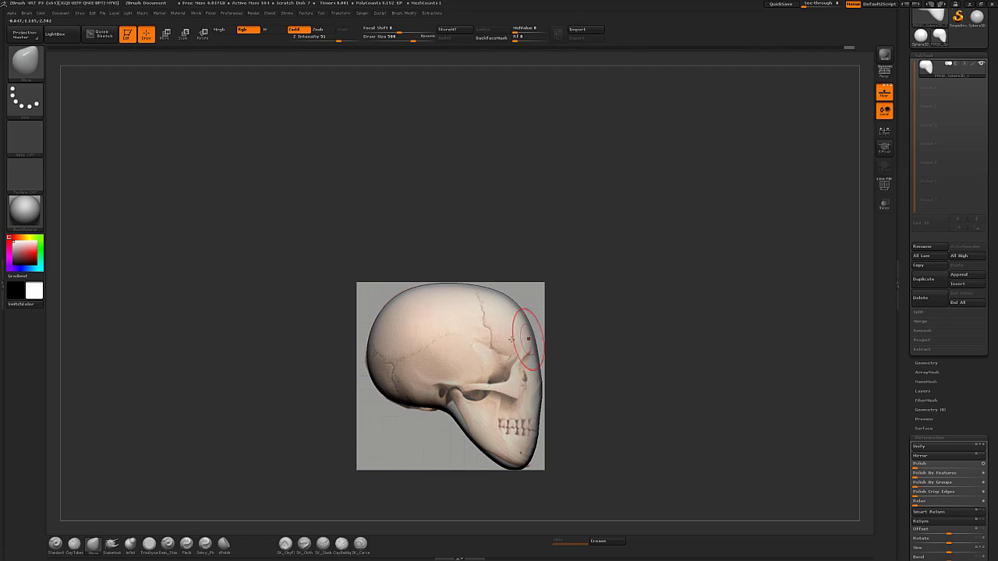
pyautogui.keyDown('alt'); pyautogui.moveTo(566, 352); pyautogui.dragTo(546, 347); pyautogui.keyUp('alt')
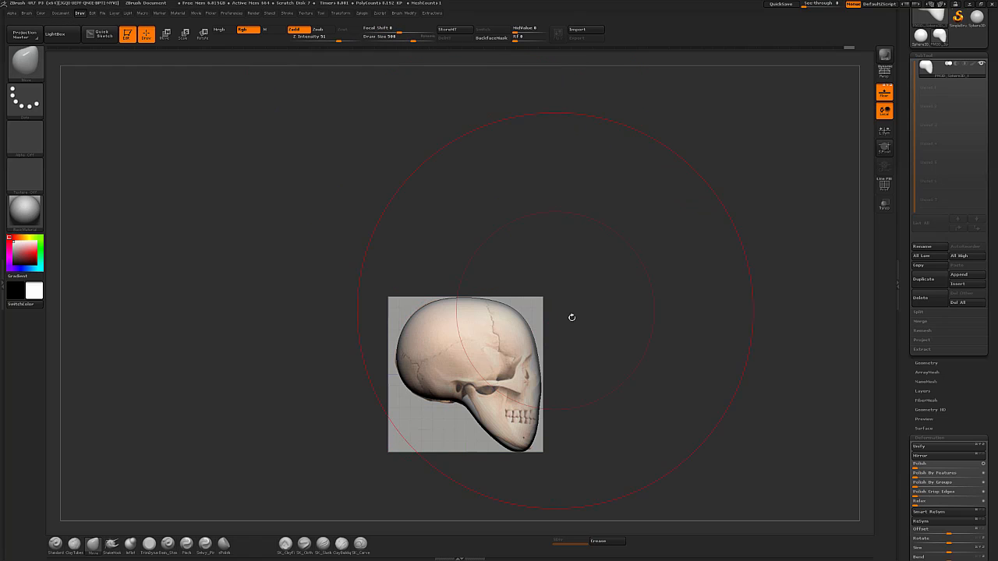
# Step: Turn off dynamic brush sizing, reduce the Draw Size to about 110, and compare the brush against the skull at different zoom levels
pyautogui.moveTo(554, 348)
pyautogui.keyDown('alt'); pyautogui.mouseDown()
pyautogui.moveTo(562, 336)
pyautogui.moveTo(500, 336)
pyautogui.moveTo(564, 330)
pyautogui.moveTo(558, 324)
pyautogui.mouseUp(); pyautogui.keyUp('alt')
pyautogui.press('s')
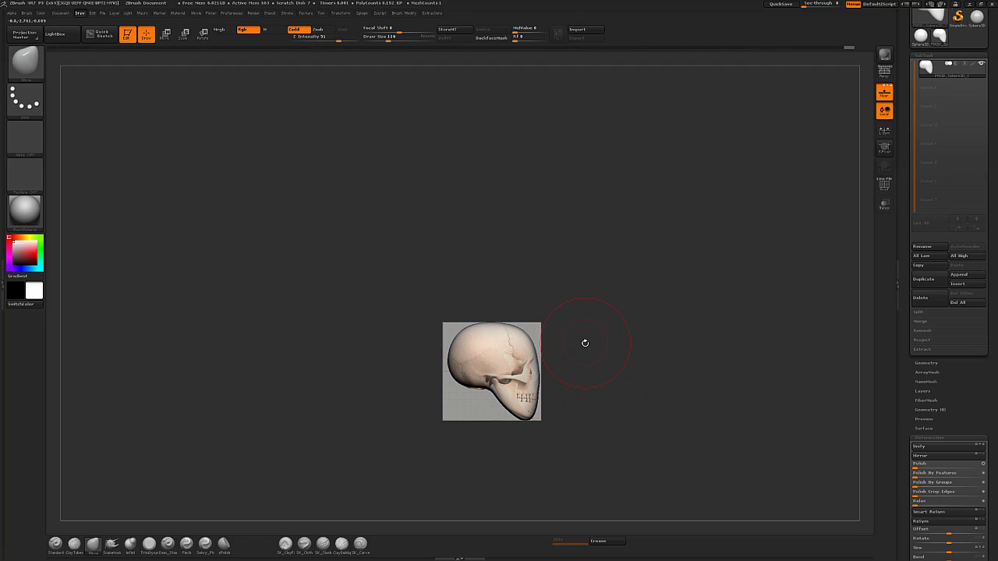
pyautogui.keyDown('alt'); pyautogui.moveTo(585, 343); pyautogui.dragTo(592, 369); pyautogui.keyUp('alt')
pyautogui.keyDown('shift'); pyautogui.moveTo(509, 299); pyautogui.dragTo(511, 303); pyautogui.keyUp('shift')
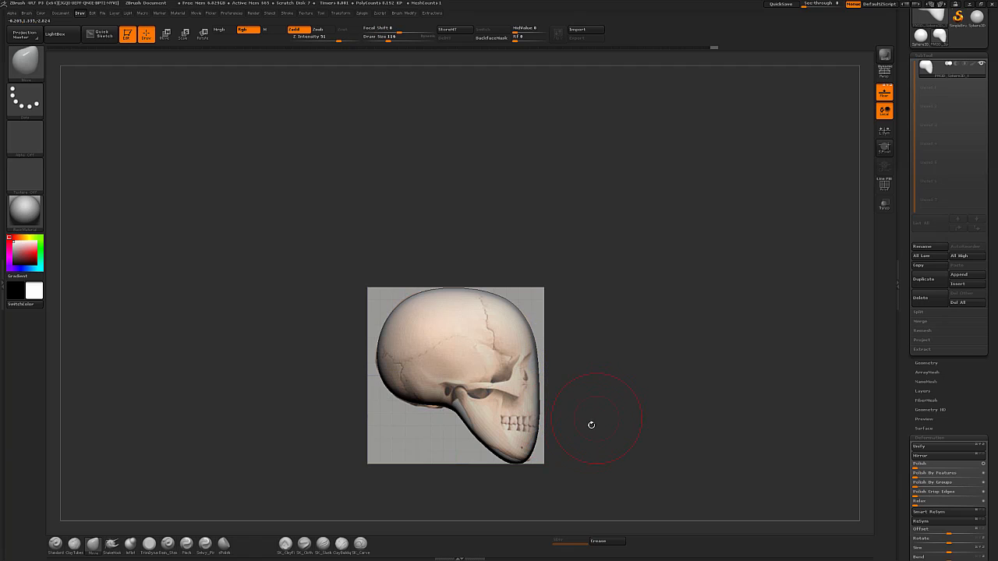
pyautogui.keyDown('alt'); pyautogui.moveTo(591, 423); pyautogui.dragTo(597, 399); pyautogui.keyUp('alt')
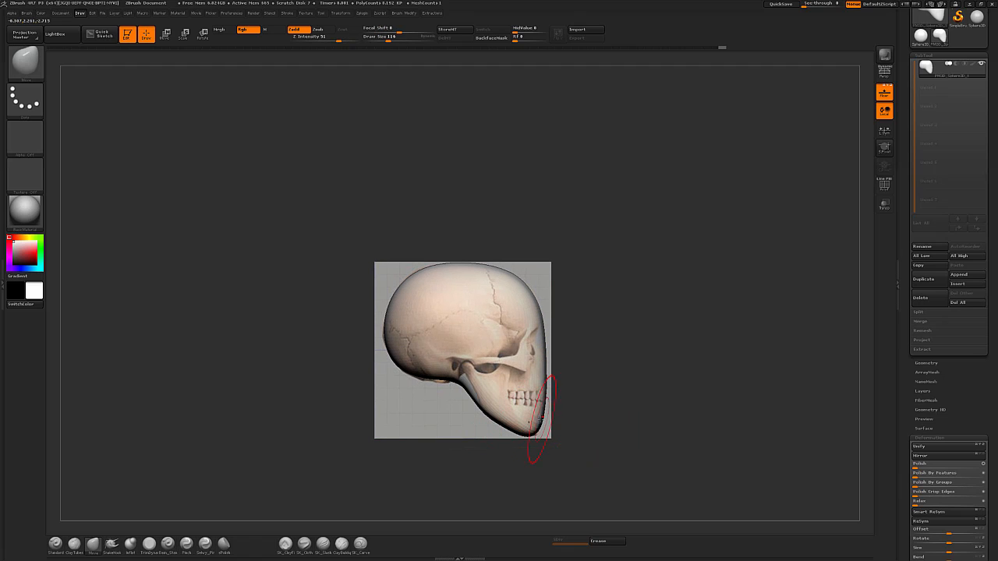
# Step: Adjust the chin and front of the face along the side reference with the Move brush, and change the Draw Size to 192
pyautogui.moveTo(540, 420); pyautogui.dragTo(538, 418)
pyautogui.moveTo(548, 375)
pyautogui.mouseDown()
pyautogui.moveTo(600, 351)
pyautogui.moveTo(575, 334)
pyautogui.moveTo(564, 361)
pyautogui.mouseUp()
pyautogui.press('s')
pyautogui.moveTo(357, 290); pyautogui.dragTo(365, 289)
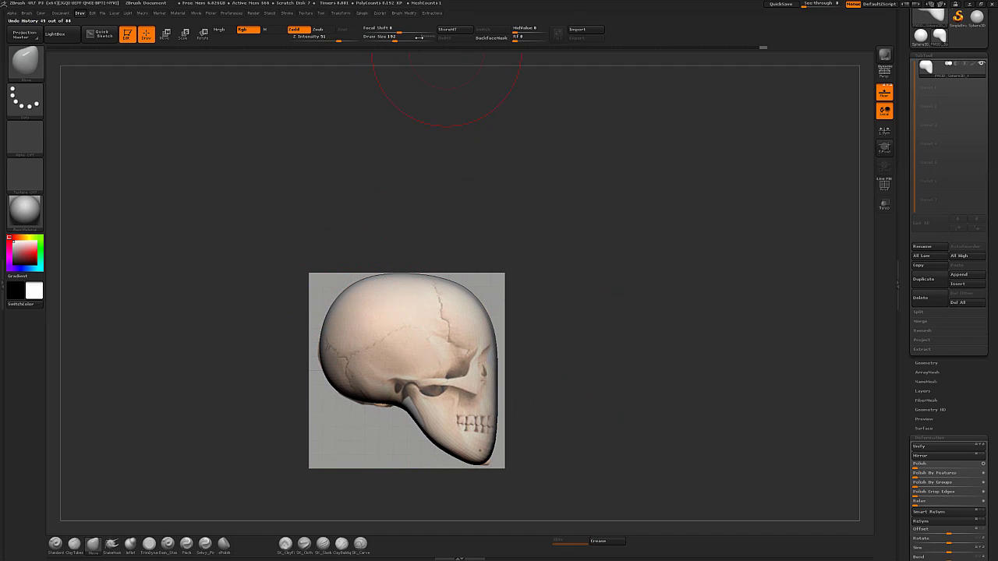
pyautogui.press('shift')
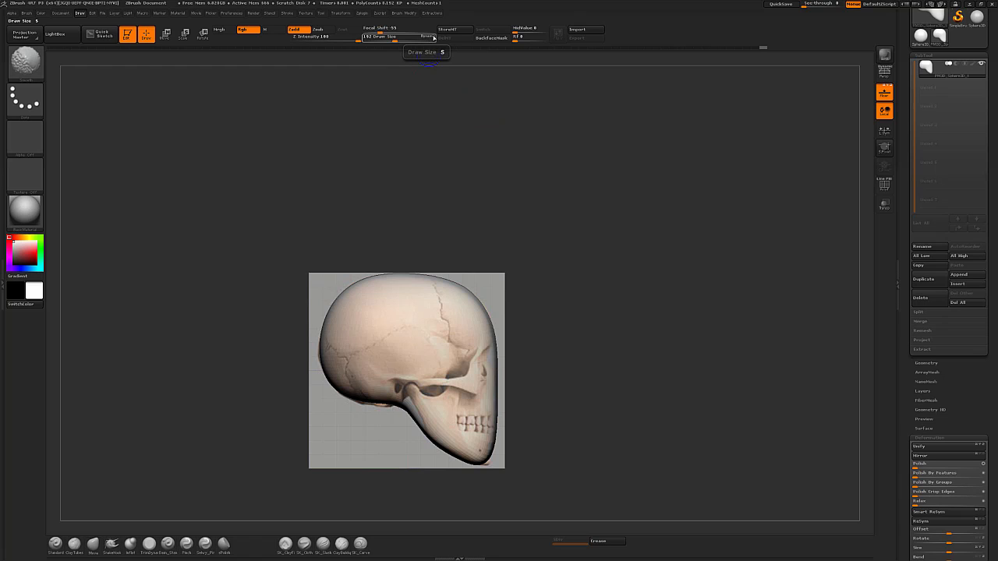
# Step: Enlarge the Move brush's Draw Size and adjust the cranium's outline against the front reference
pyautogui.moveTo(576, 354)
pyautogui.keyDown('alt'); pyautogui.mouseDown()
pyautogui.moveTo(632, 337)
pyautogui.moveTo(635, 367)
pyautogui.mouseUp(); pyautogui.keyUp('alt')
pyautogui.press('s')
pyautogui.moveTo(503, 258); pyautogui.dragTo(538, 257)
pyautogui.moveTo(471, 244); pyautogui.dragTo(554, 247)
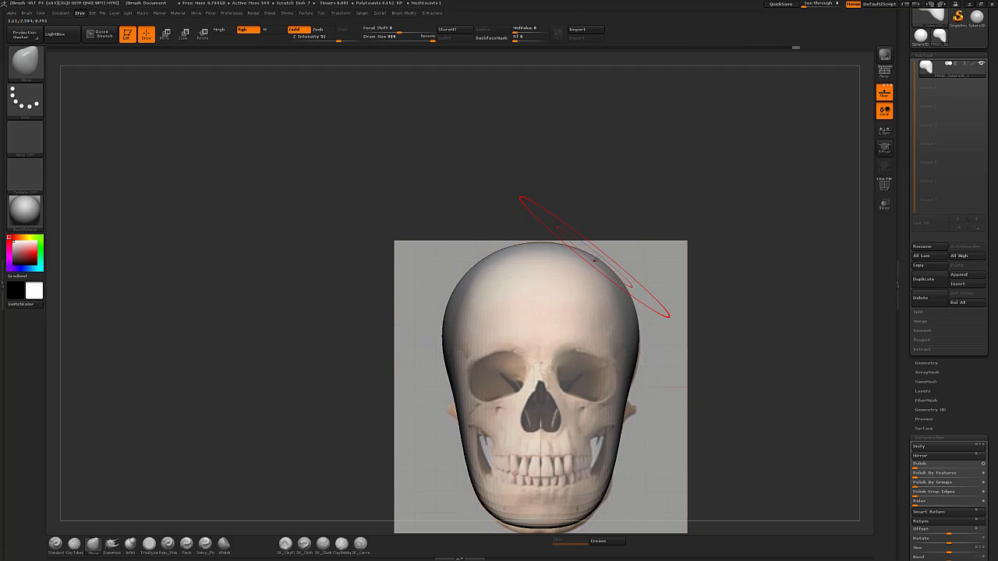
# Step: Round the cranium's outline from above with the Move brush and compare the skull with the front reference
pyautogui.moveTo(644, 355); pyautogui.dragTo(764, 457)
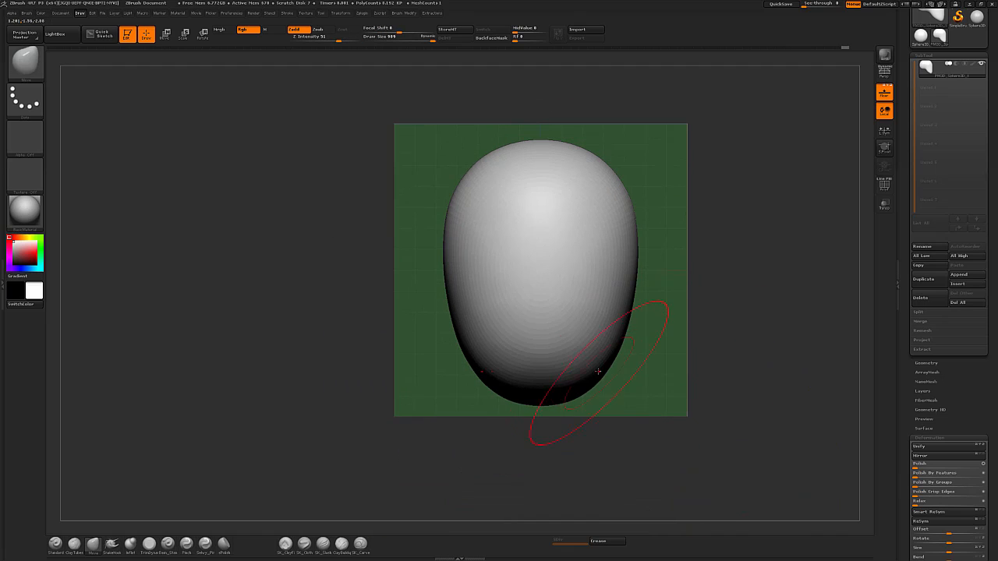
pyautogui.moveTo(581, 375); pyautogui.dragTo(582, 378)
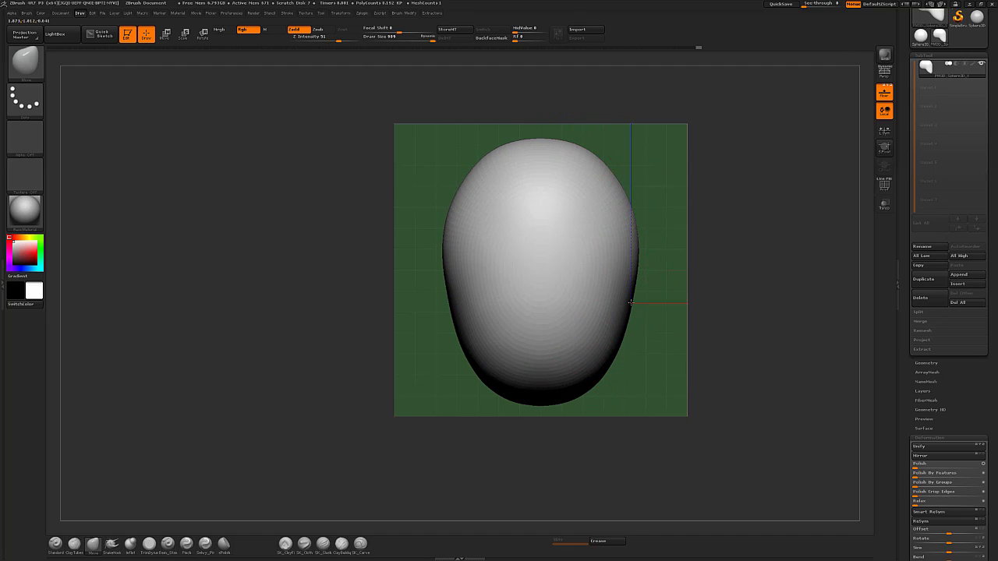
pyautogui.moveTo(746, 302)
pyautogui.keyDown('shift'); pyautogui.mouseDown()
pyautogui.moveTo(758, 205)
pyautogui.moveTo(749, 319)
pyautogui.mouseUp(); pyautogui.keyUp('shift')
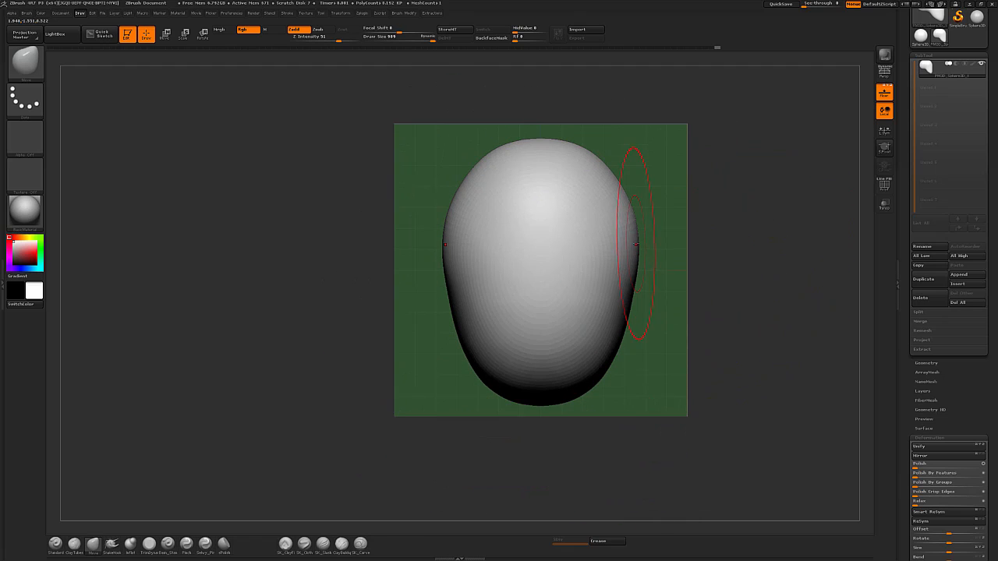
pyautogui.keyDown('shift'); pyautogui.moveTo(751, 219); pyautogui.dragTo(742, 136); pyautogui.keyUp('shift')
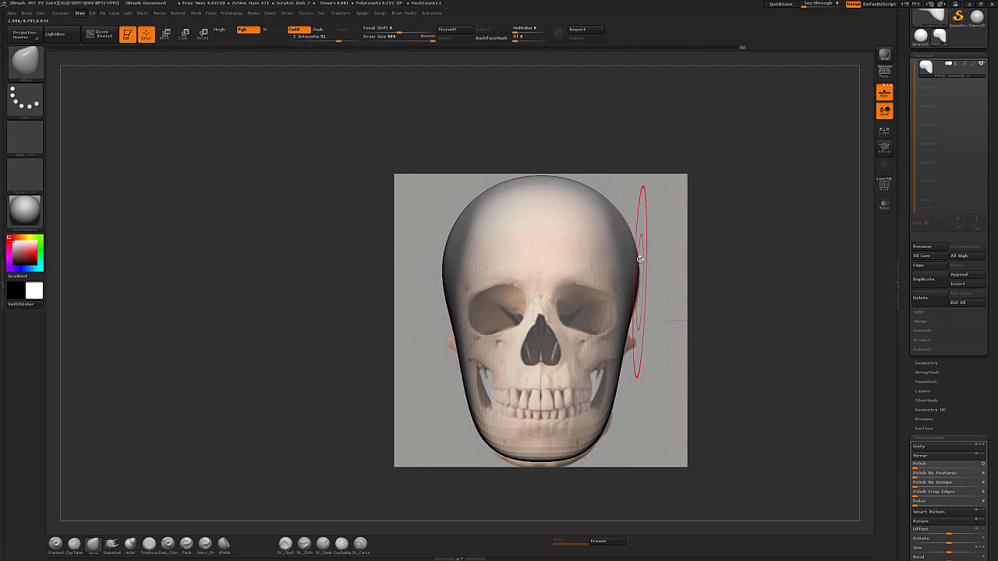
pyautogui.moveTo(744, 177)
pyautogui.mouseDown()
pyautogui.moveTo(762, 172)
pyautogui.moveTo(763, 241)
pyautogui.moveTo(730, 234)
pyautogui.moveTo(729, 245)
pyautogui.moveTo(757, 317)
pyautogui.moveTo(780, 234)
pyautogui.moveTo(866, 117)
pyautogui.moveTo(769, 359)
pyautogui.moveTo(684, 341)
pyautogui.moveTo(686, 308)
pyautogui.mouseUp()
pyautogui.moveTo(632, 335); pyautogui.dragTo(676, 356)
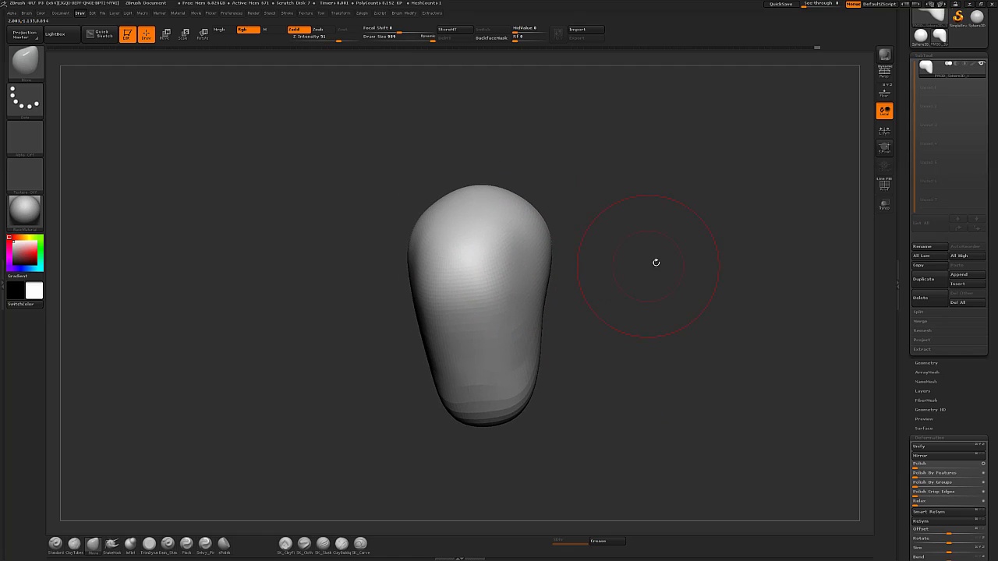
# Step: Inflate the sides of the skull around the temples with the Inflate brush at low Z Intensity, smoothing the surface between strokes
pyautogui.moveTo(655, 263); pyautogui.dragTo(559, 257)
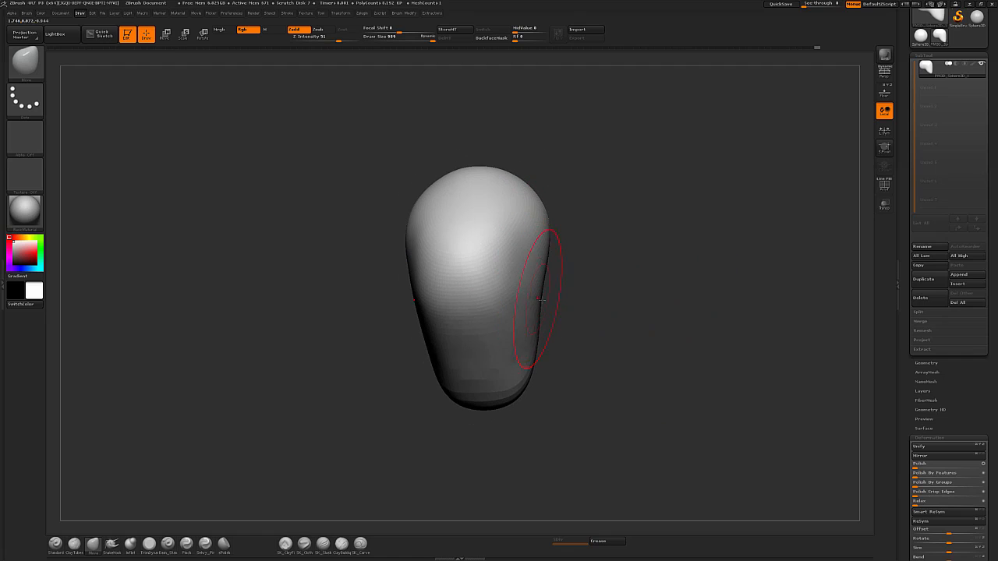
pyautogui.click(131, 543)
pyautogui.moveTo(609, 327)
pyautogui.mouseDown()
pyautogui.moveTo(662, 273)
pyautogui.moveTo(376, 82)
pyautogui.mouseUp()
pyautogui.click(309, 40)
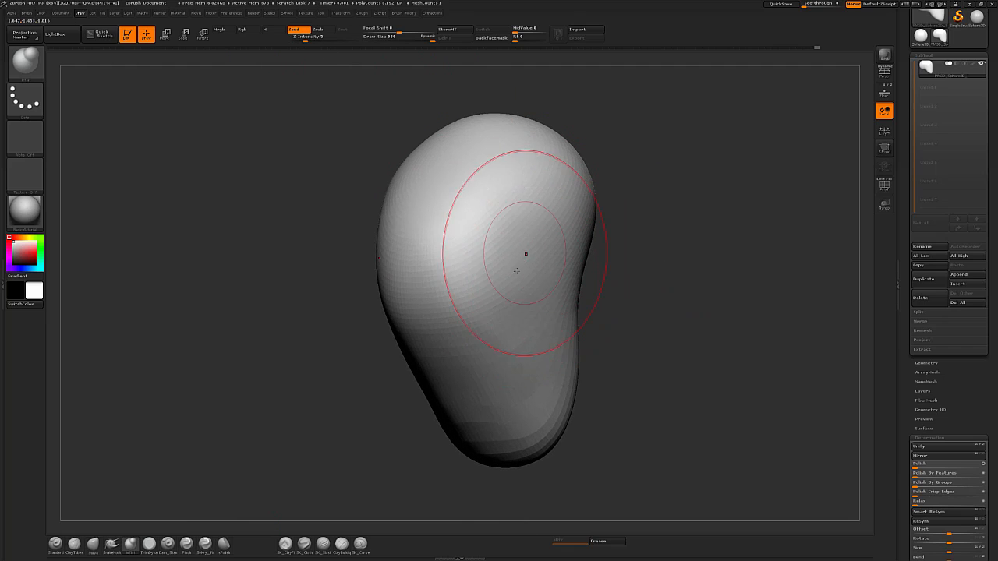
pyautogui.keyDown('shift'); pyautogui.moveTo(539, 284); pyautogui.dragTo(502, 282); pyautogui.keyUp('shift')
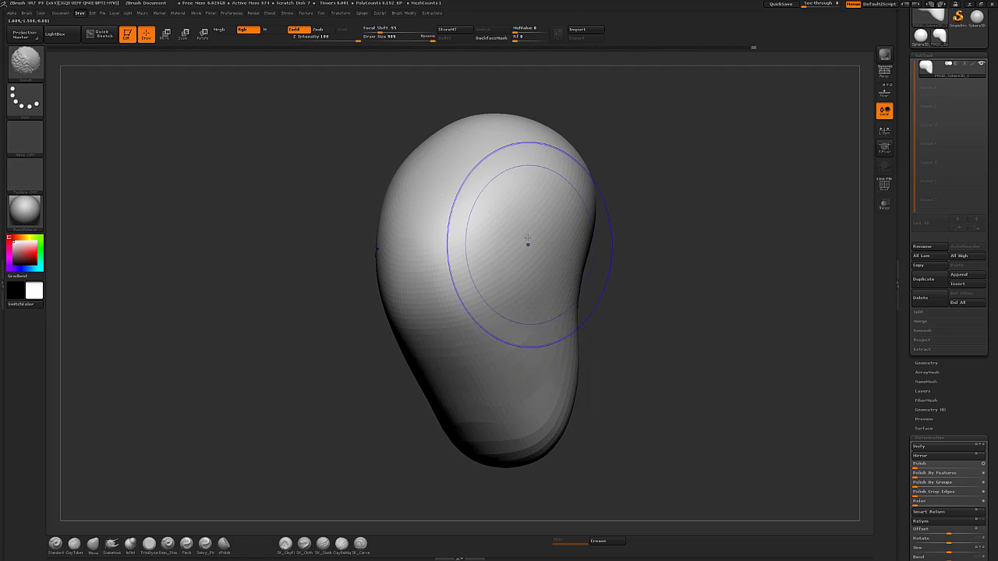
pyautogui.moveTo(606, 268)
pyautogui.mouseDown()
pyautogui.moveTo(616, 275)
pyautogui.moveTo(684, 226)
pyautogui.moveTo(663, 223)
pyautogui.moveTo(651, 302)
pyautogui.moveTo(507, 263)
pyautogui.mouseUp()
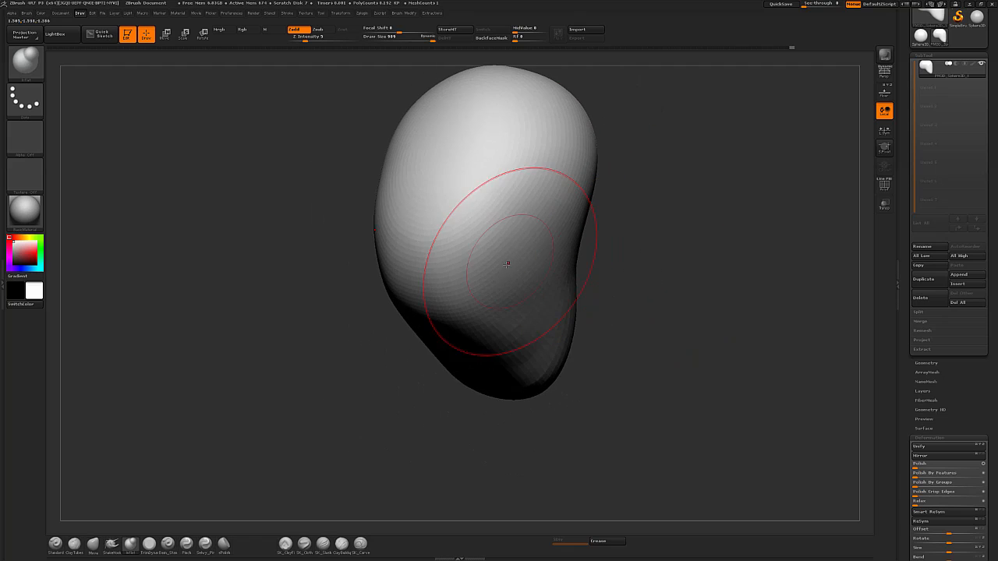
pyautogui.moveTo(691, 223)
pyautogui.mouseDown()
pyautogui.moveTo(696, 269)
pyautogui.moveTo(501, 290)
pyautogui.mouseUp()
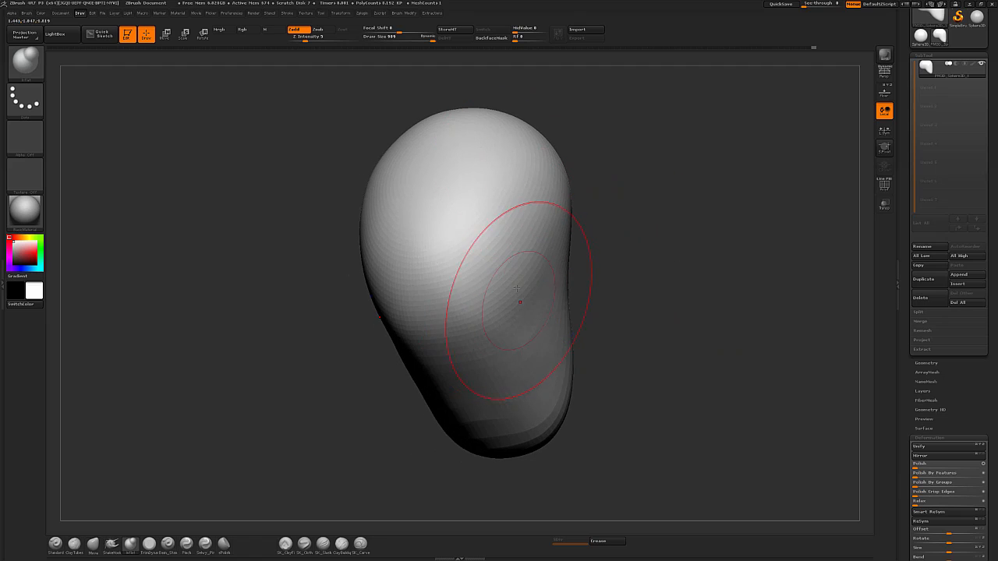
pyautogui.moveTo(652, 241); pyautogui.dragTo(662, 216)
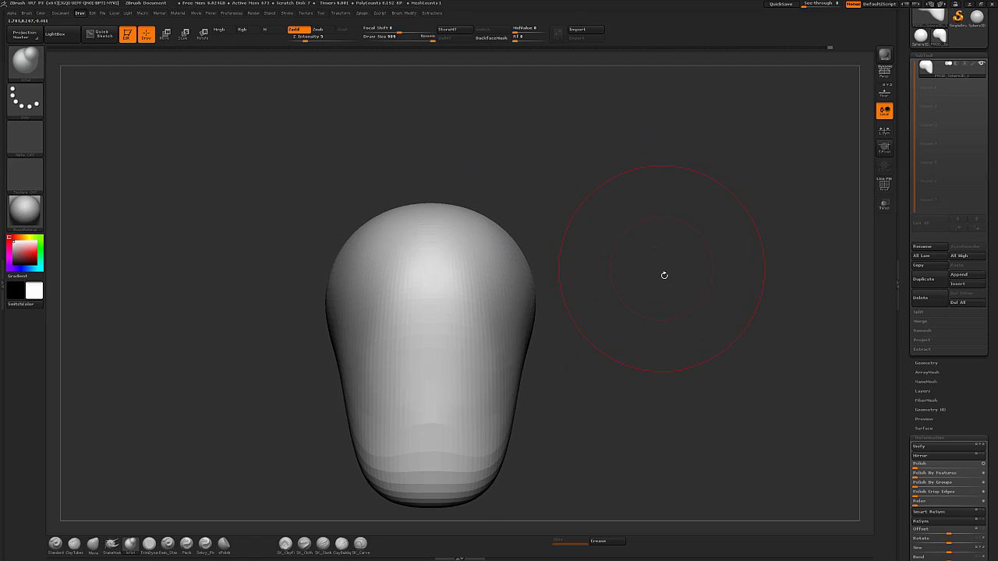
# Step: Smooth the upper sides of the cranium and show the side reference image behind the skull again
pyautogui.moveTo(664, 275); pyautogui.dragTo(657, 296)
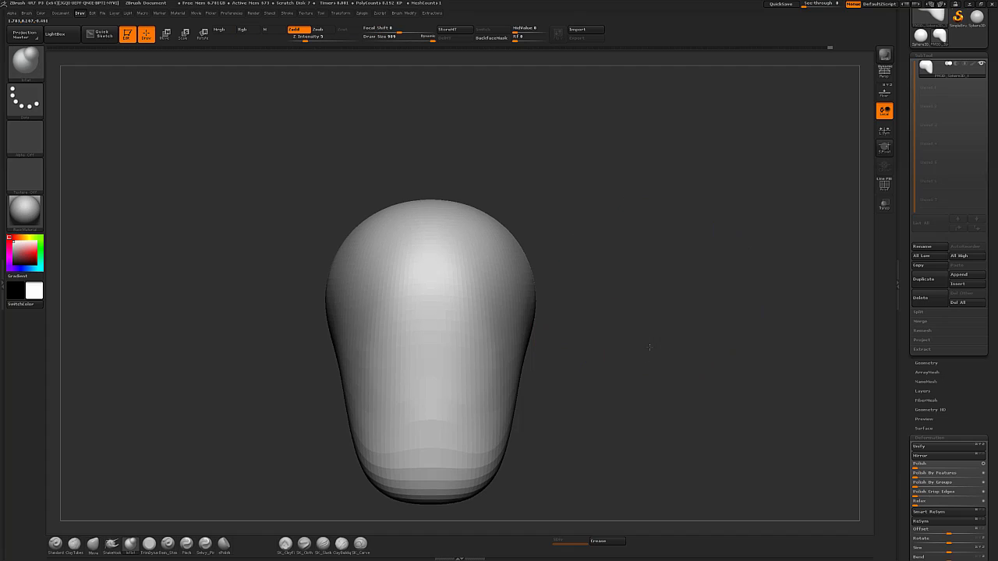
pyautogui.moveTo(650, 347); pyautogui.dragTo(647, 388)
pyautogui.moveTo(650, 345); pyautogui.dragTo(654, 385)
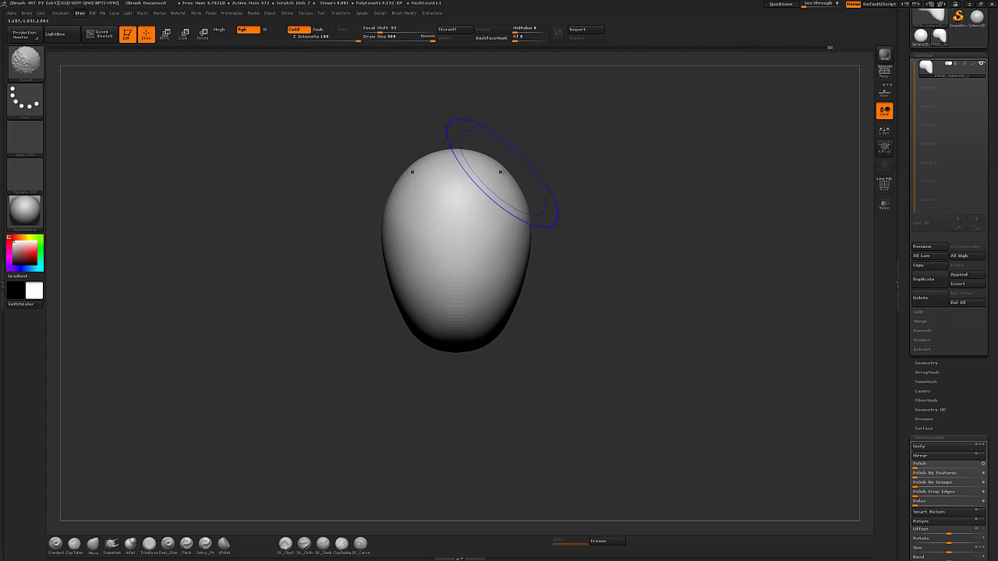
pyautogui.moveTo(584, 239)
pyautogui.mouseDown()
pyautogui.moveTo(684, 227)
pyautogui.moveTo(727, 198)
pyautogui.moveTo(737, 211)
pyautogui.moveTo(717, 194)
pyautogui.moveTo(767, 281)
pyautogui.moveTo(699, 300)
pyautogui.moveTo(698, 329)
pyautogui.moveTo(661, 331)
pyautogui.moveTo(668, 355)
pyautogui.moveTo(671, 341)
pyautogui.mouseUp()
pyautogui.click(884, 92)
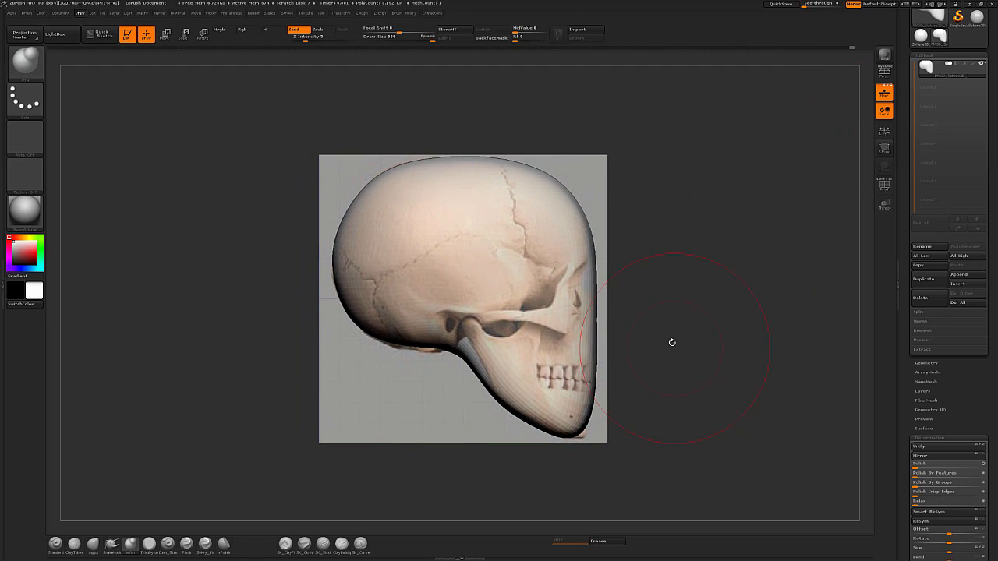
# Step: Extend the tip of the chin down to the side reference with the Move brush at Draw Size 517
pyautogui.press('b')
pyautogui.press('m')
pyautogui.press('v')
pyautogui.press('s')
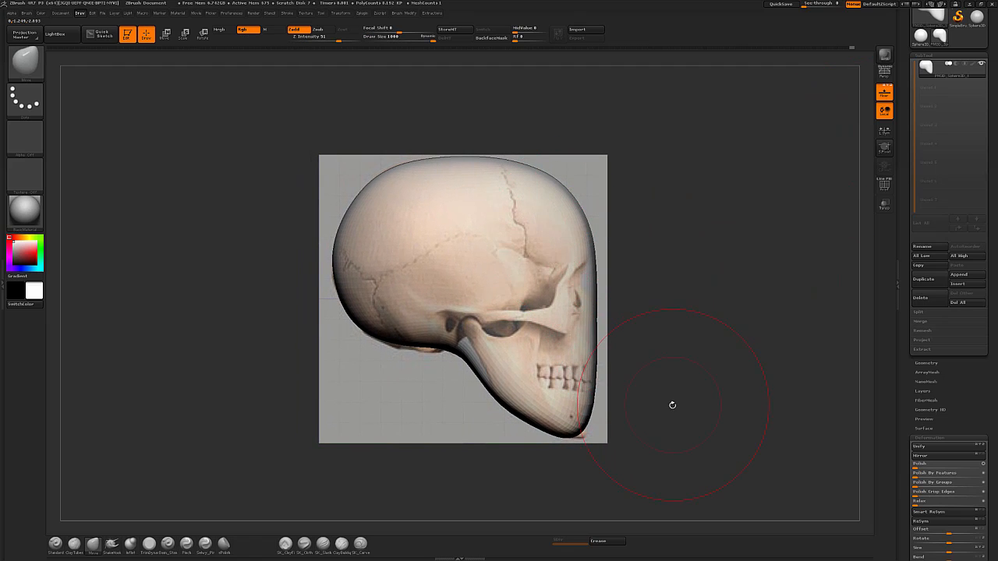
pyautogui.press('[')
pyautogui.press('[')
pyautogui.press('[')
pyautogui.press('[')
pyautogui.press('[')
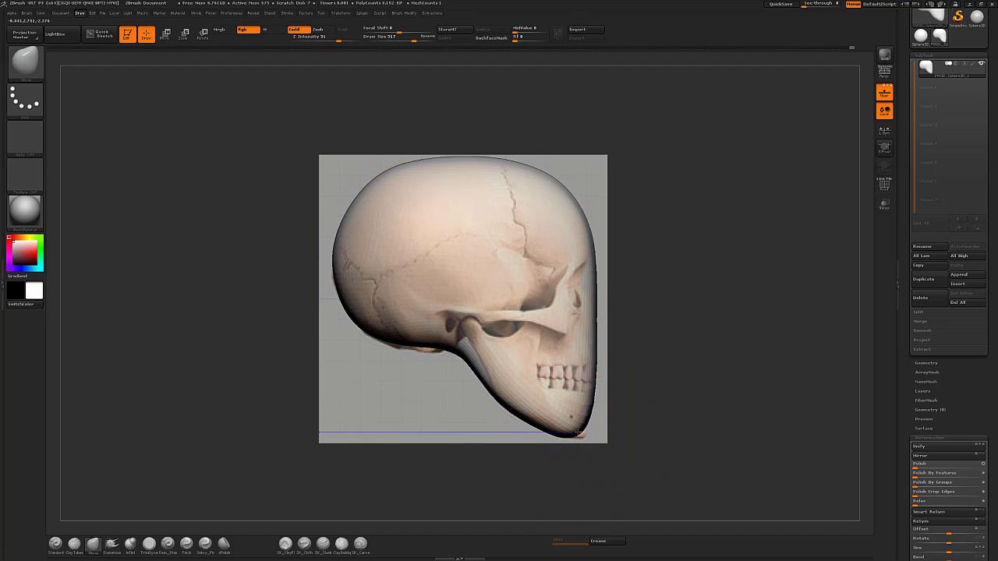
pyautogui.moveTo(582, 437); pyautogui.dragTo(586, 436)
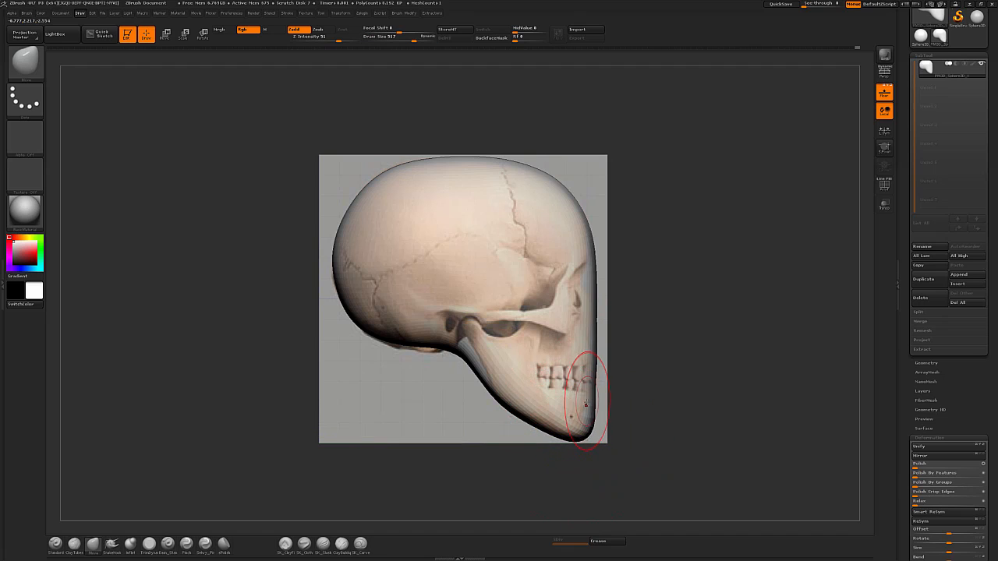
# Step: Check the skull's shape from above and its proportions against the front reference
pyautogui.keyDown('alt'); pyautogui.moveTo(724, 307); pyautogui.dragTo(725, 332); pyautogui.keyUp('alt')
pyautogui.keyDown('alt'); pyautogui.moveTo(679, 401); pyautogui.dragTo(749, 246); pyautogui.keyUp('alt')
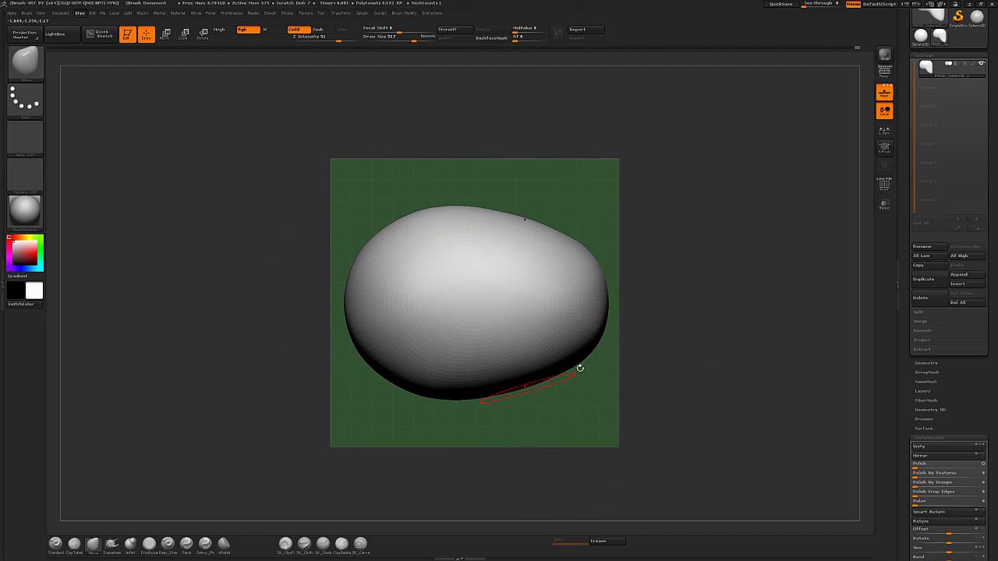
pyautogui.moveTo(700, 358); pyautogui.dragTo(707, 184)
pyautogui.moveTo(725, 143)
pyautogui.keyDown('alt'); pyautogui.mouseDown()
pyautogui.moveTo(717, 265)
pyautogui.moveTo(714, 253)
pyautogui.moveTo(758, 216)
pyautogui.mouseUp(); pyautogui.keyUp('alt')
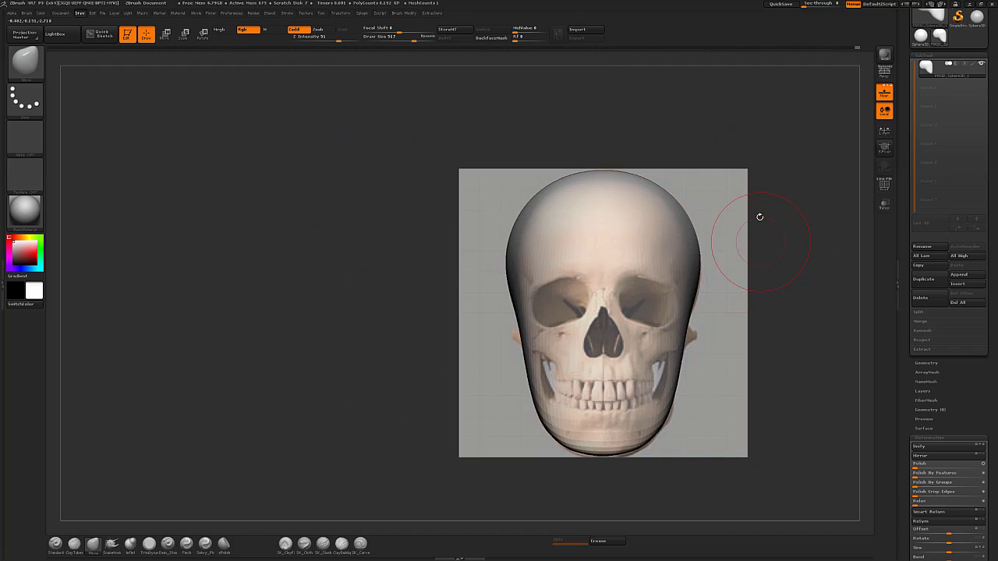
pyautogui.keyDown('alt'); pyautogui.moveTo(775, 152); pyautogui.dragTo(646, 110); pyautogui.keyUp('alt')
pyautogui.moveTo(687, 151)
pyautogui.mouseDown()
pyautogui.moveTo(676, 322)
pyautogui.moveTo(749, 351)
pyautogui.moveTo(772, 343)
pyautogui.mouseUp()
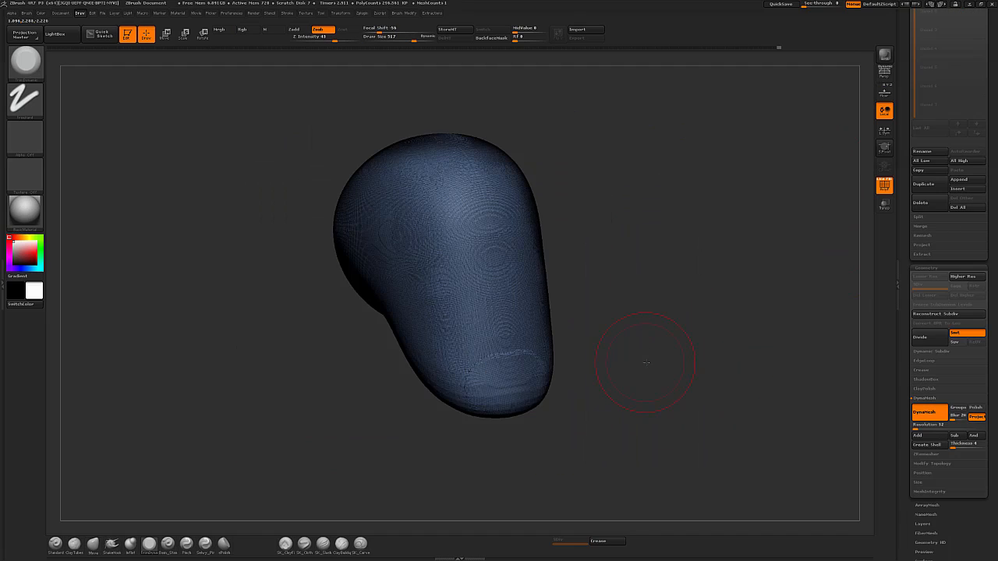
# Step: Remesh the skull with DynaMesh at a low resolution, inspect the even topology, and hide the wireframe
pyautogui.moveTo(646, 361)
pyautogui.mouseDown()
pyautogui.moveTo(600, 386)
pyautogui.moveTo(640, 382)
pyautogui.moveTo(649, 393)
pyautogui.mouseUp()
pyautogui.moveTo(655, 320)
pyautogui.keyDown('ctrl'); pyautogui.mouseDown()
pyautogui.moveTo(655, 398)
pyautogui.moveTo(676, 417)
pyautogui.mouseUp(); pyautogui.keyUp('ctrl')
pyautogui.keyDown('shift'); pyautogui.moveTo(686, 424); pyautogui.dragTo(686, 426); pyautogui.keyUp('shift')
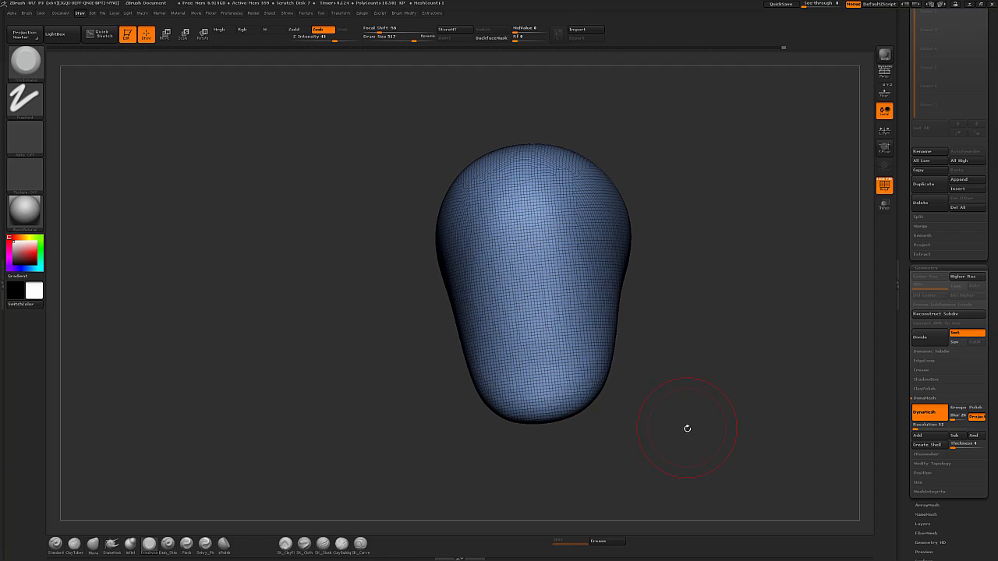
pyautogui.press('shift')
pyautogui.press('shift')
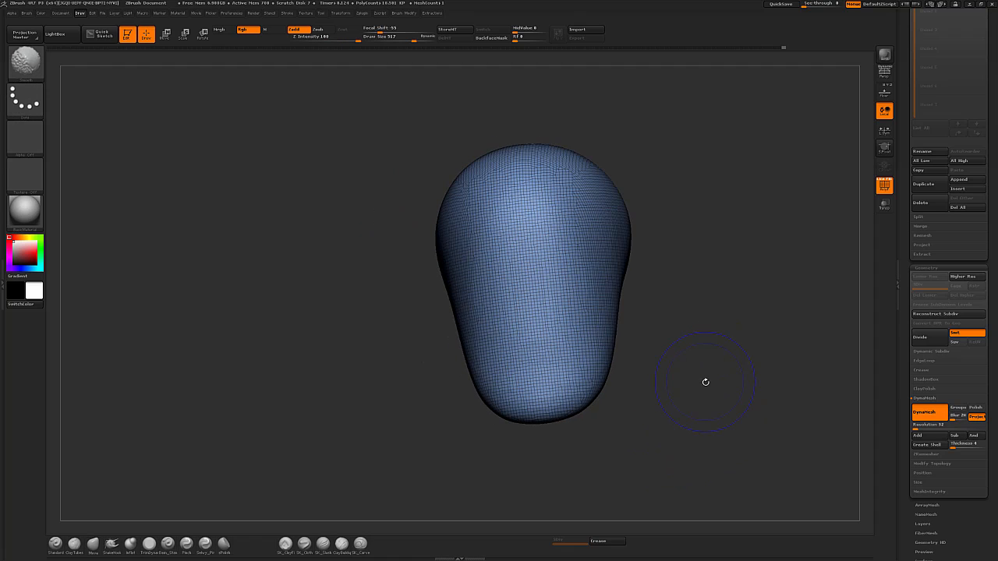
pyautogui.moveTo(727, 359); pyautogui.dragTo(734, 361)
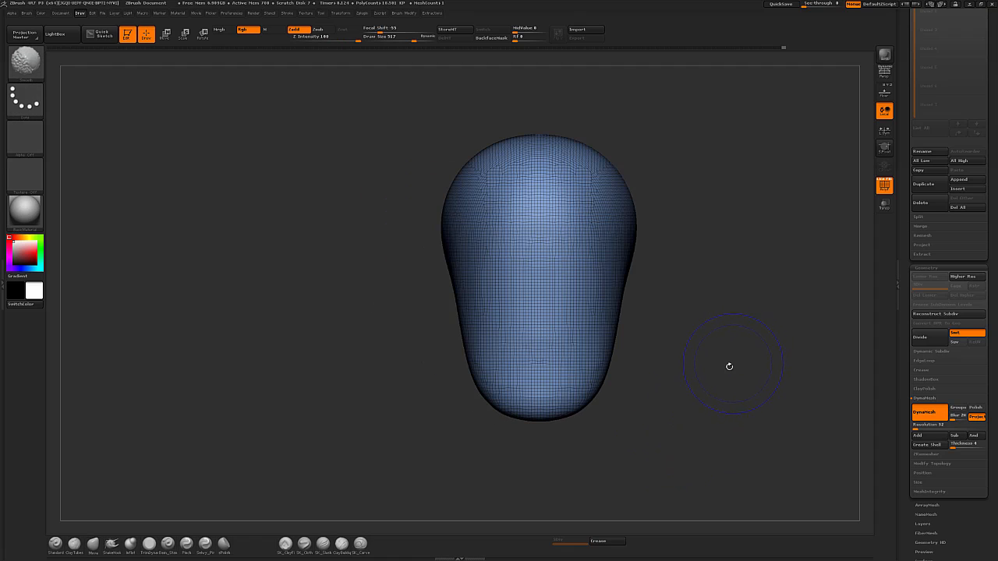
pyautogui.hotkey('shift', 'f')
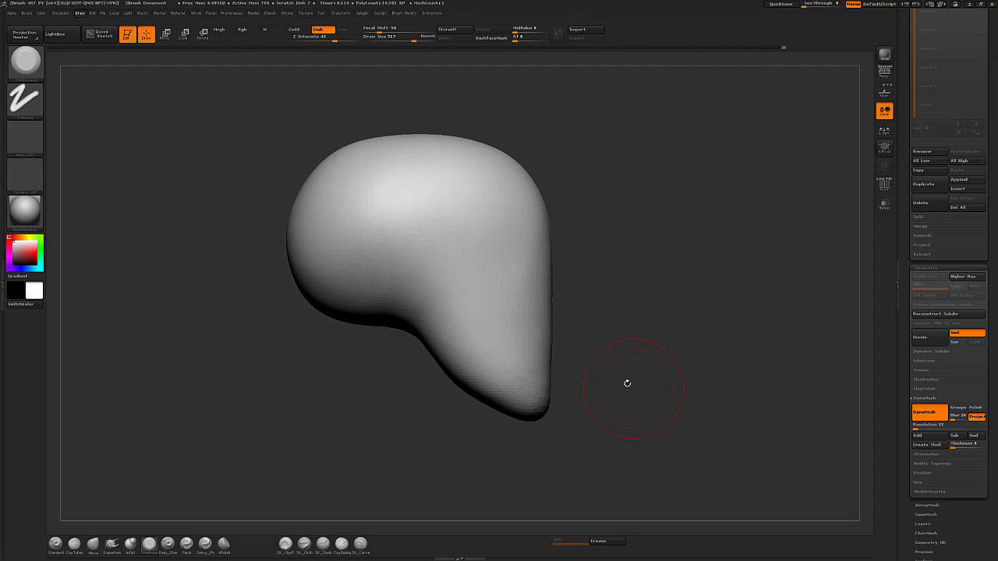
# Step: Compare the skull with the perspective reference Ref_Skull_Persp.jpg and move the image window off the canvas
pyautogui.moveTo(627, 384)
pyautogui.mouseDown()
pyautogui.moveTo(515, 336)
pyautogui.moveTo(634, 384)
pyautogui.moveTo(726, 401)
pyautogui.moveTo(671, 377)
pyautogui.moveTo(691, 387)
pyautogui.moveTo(648, 402)
pyautogui.mouseUp()
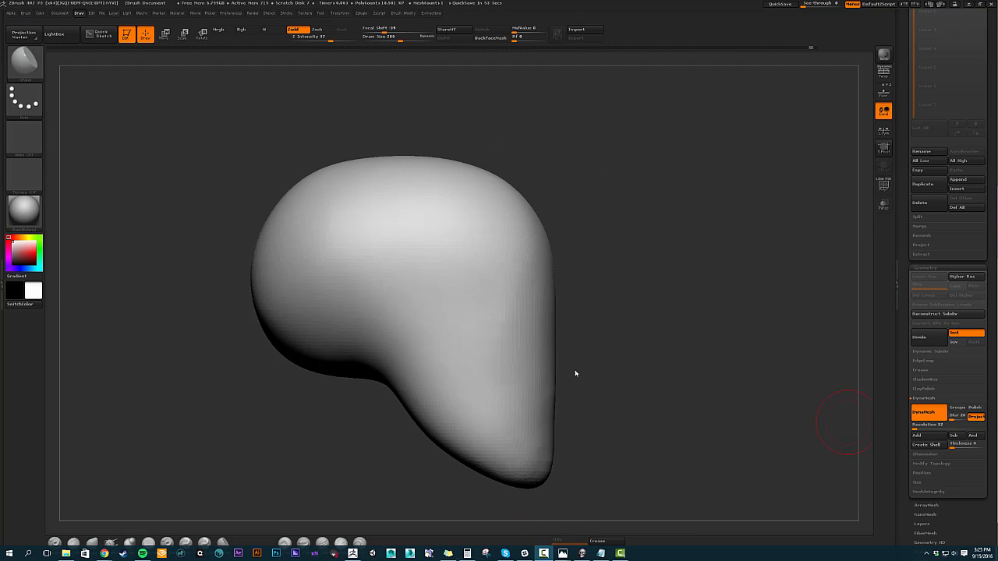
pyautogui.moveTo(606, 361)
pyautogui.keyDown('alt'); pyautogui.mouseDown()
pyautogui.moveTo(646, 382)
pyautogui.moveTo(606, 441)
pyautogui.moveTo(621, 359)
pyautogui.moveTo(635, 382)
pyautogui.moveTo(704, 355)
pyautogui.mouseUp(); pyautogui.keyUp('alt')
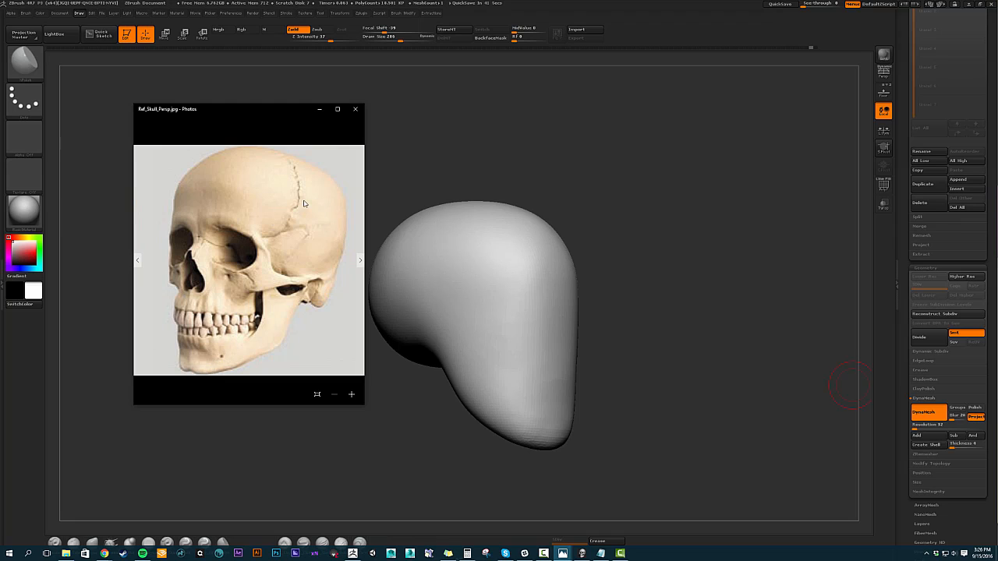
pyautogui.moveTo(244, 130); pyautogui.dragTo(997, 82)
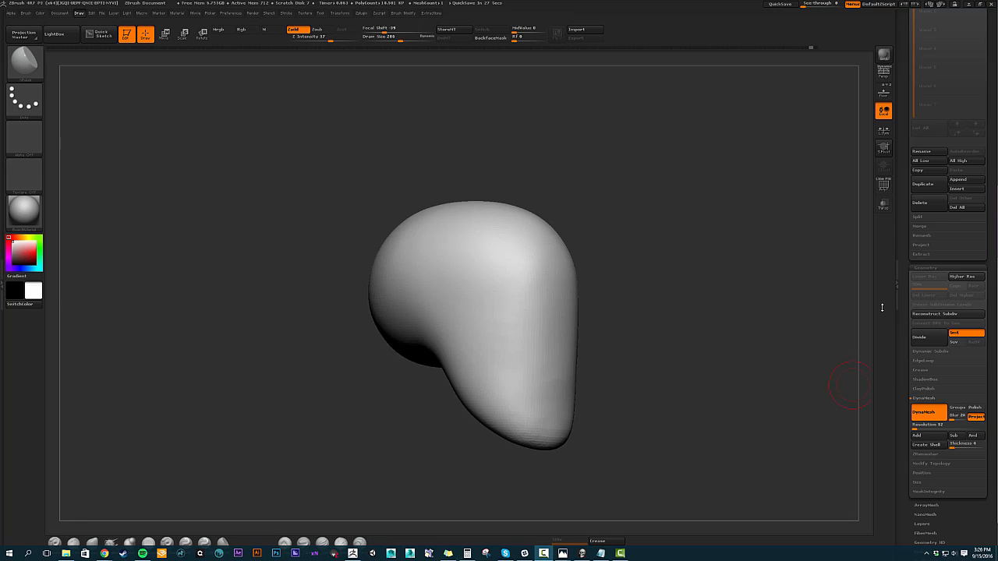
# Step: Flatten the sides of the face and the corners of the chin into planes with the hPolish brush
pyautogui.moveTo(644, 339); pyautogui.dragTo(763, 170)
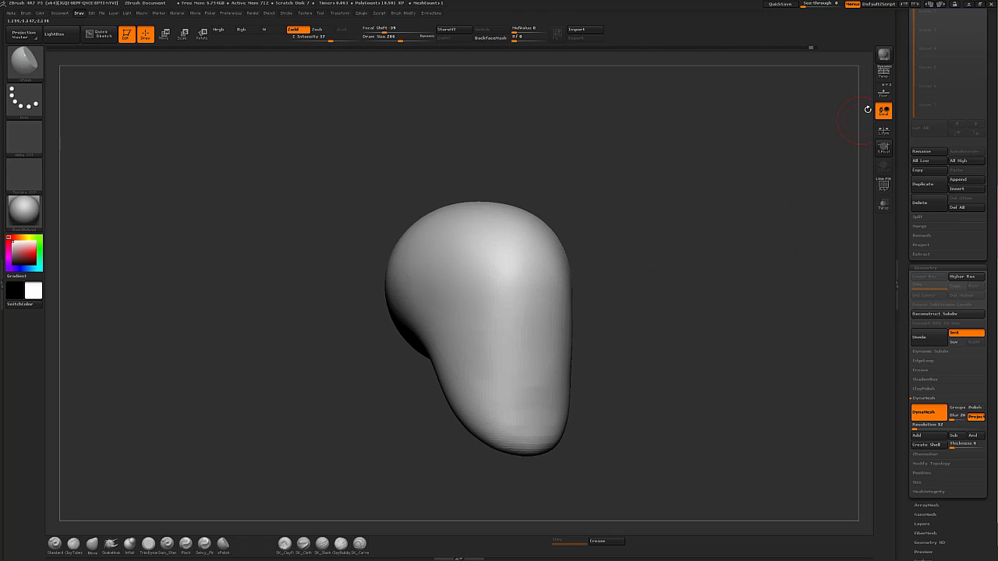
pyautogui.moveTo(715, 332); pyautogui.dragTo(687, 257)
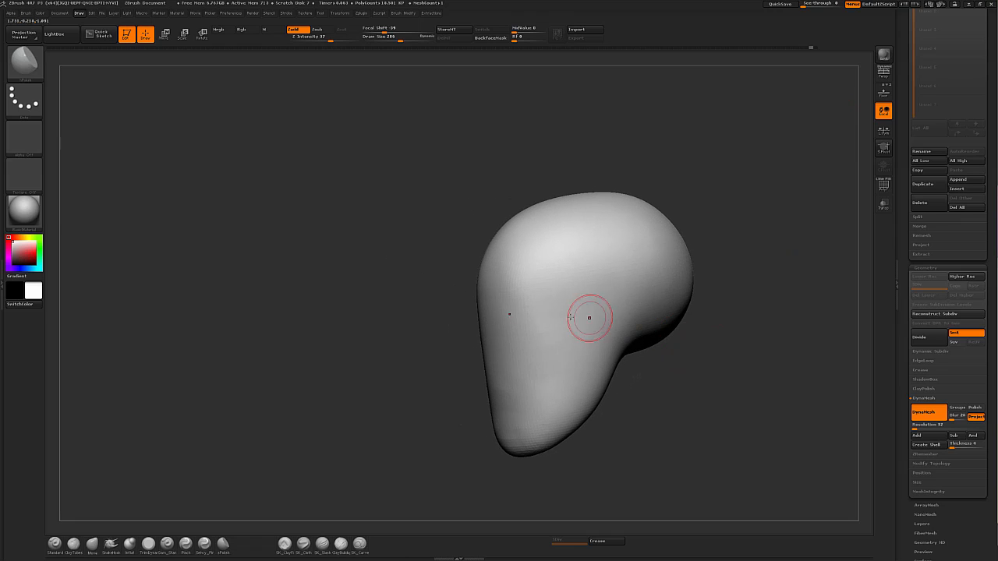
pyautogui.moveTo(713, 357); pyautogui.dragTo(535, 363)
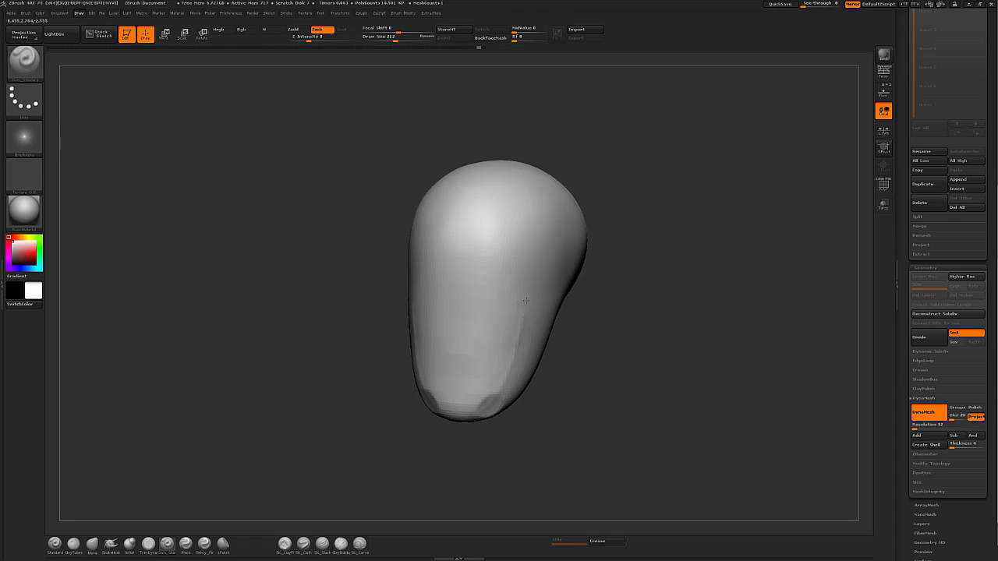
# Step: Score the edge between the front of the face and the temples down to the chin with the Dam_Standard brush
pyautogui.moveTo(652, 238); pyautogui.dragTo(706, 246)
pyautogui.hotkey('ctrl', 'z')
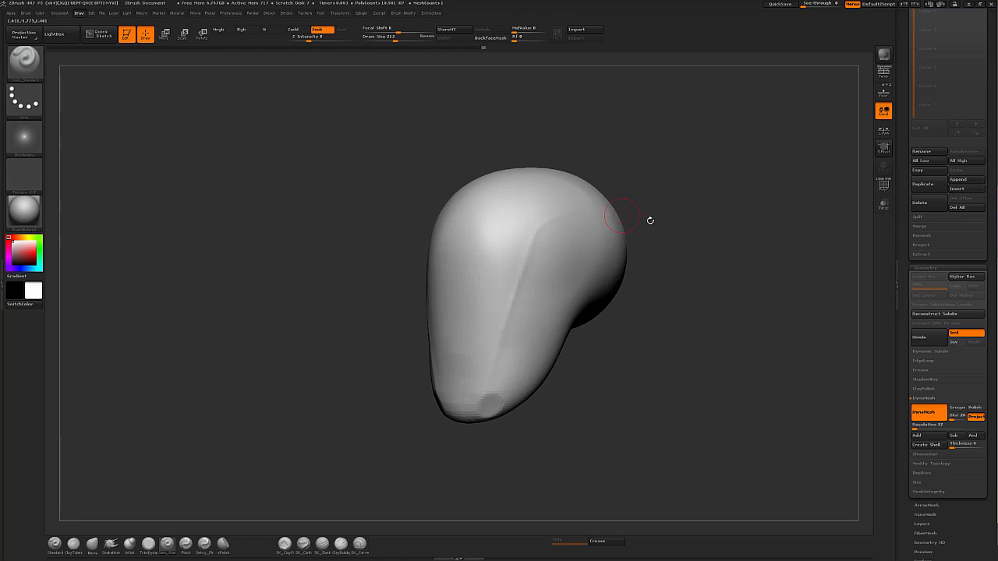
pyautogui.moveTo(651, 220); pyautogui.dragTo(699, 247)
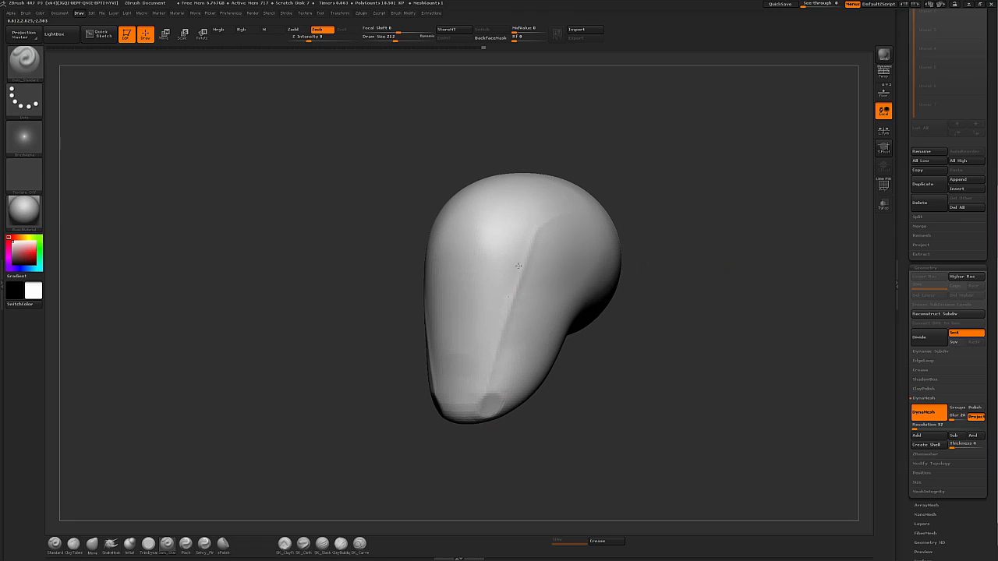
pyautogui.moveTo(644, 233); pyautogui.dragTo(653, 327)
pyautogui.moveTo(663, 364); pyautogui.dragTo(560, 237)
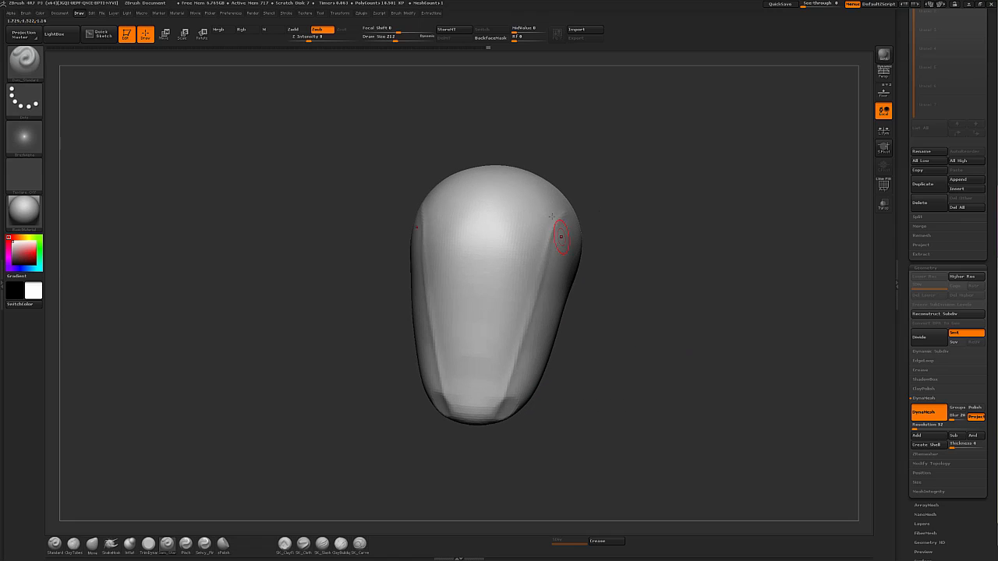
pyautogui.moveTo(546, 394); pyautogui.dragTo(628, 309)
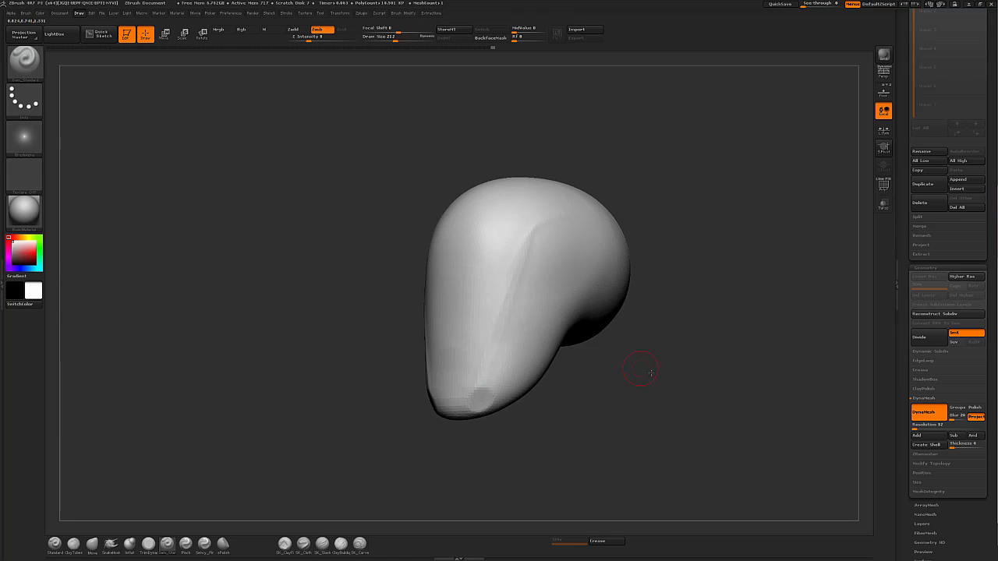
pyautogui.moveTo(647, 374)
pyautogui.mouseDown()
pyautogui.moveTo(512, 398)
pyautogui.moveTo(461, 480)
pyautogui.mouseUp()
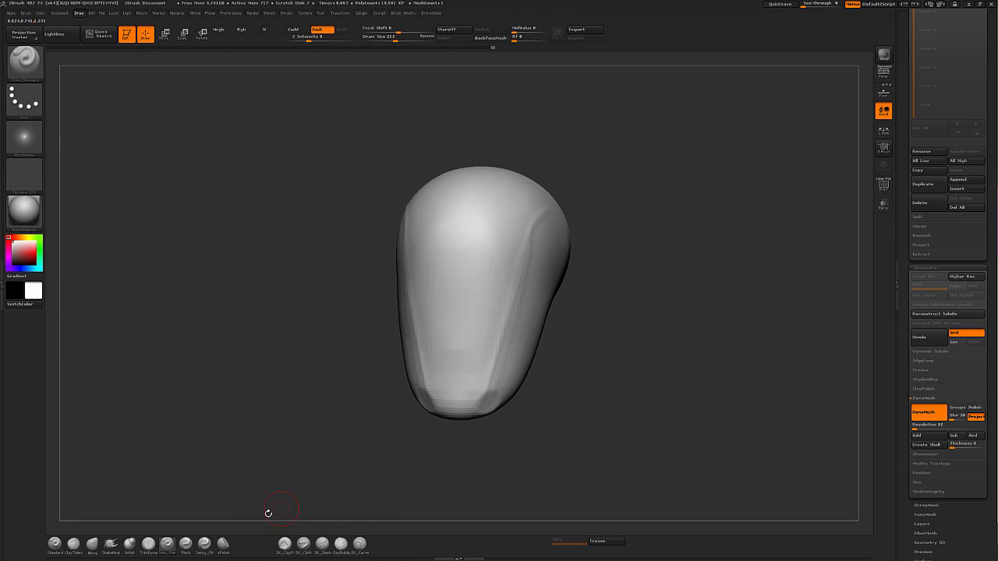
# Step: Flatten the temples and the sides of the face down to the jaw into broad planes with the sPolish brush
pyautogui.click(147, 548)
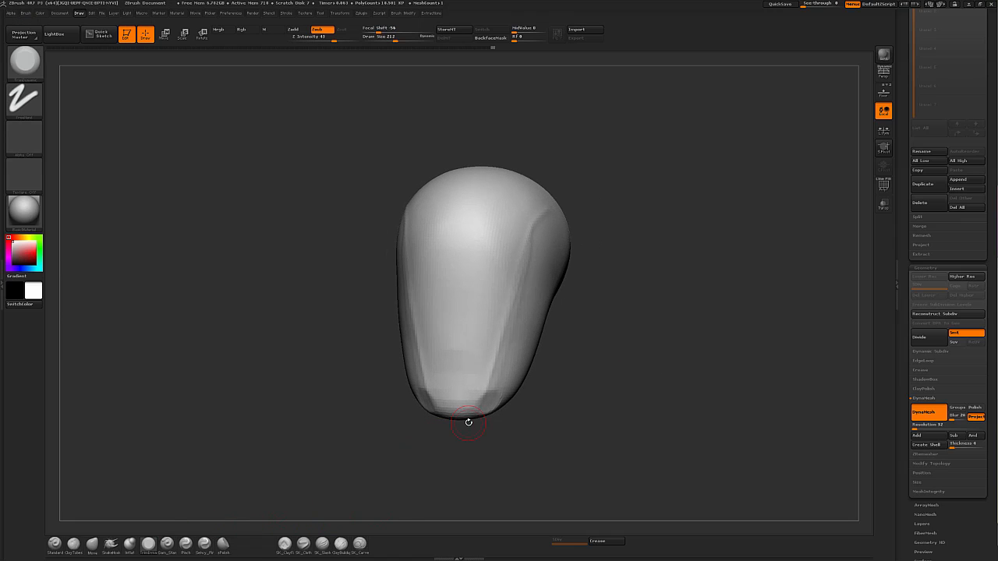
pyautogui.press('b')
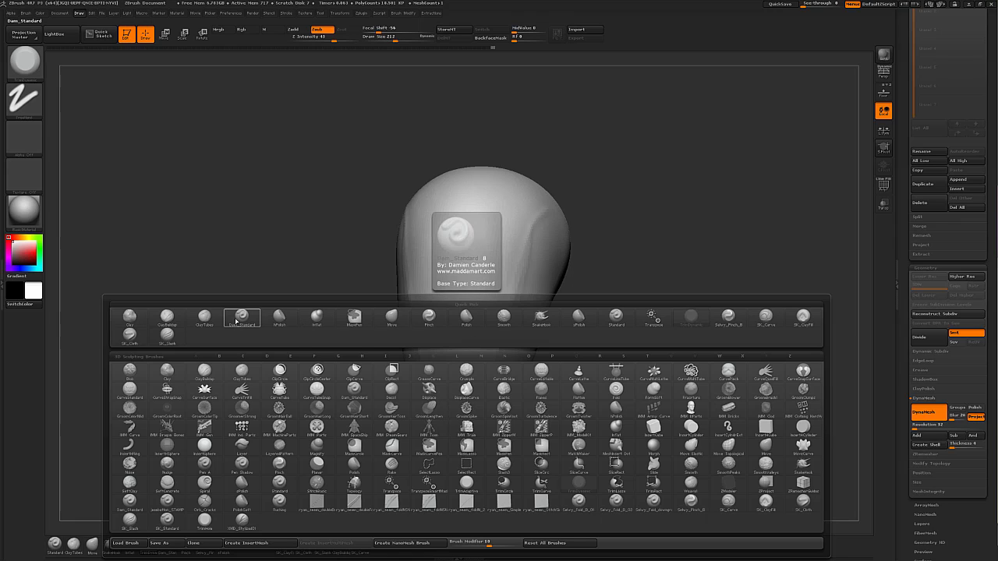
pyautogui.click(578, 316)
pyautogui.press('s')
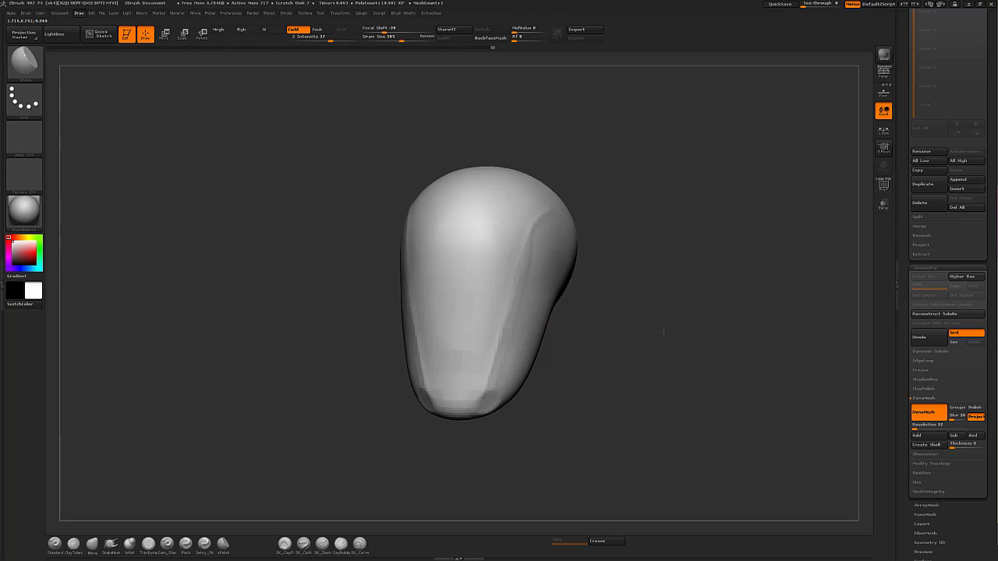
pyautogui.press('s')
pyautogui.moveTo(524, 333); pyautogui.dragTo(529, 334)
pyautogui.moveTo(490, 402); pyautogui.dragTo(518, 275)
pyautogui.moveTo(488, 396); pyautogui.dragTo(561, 240)
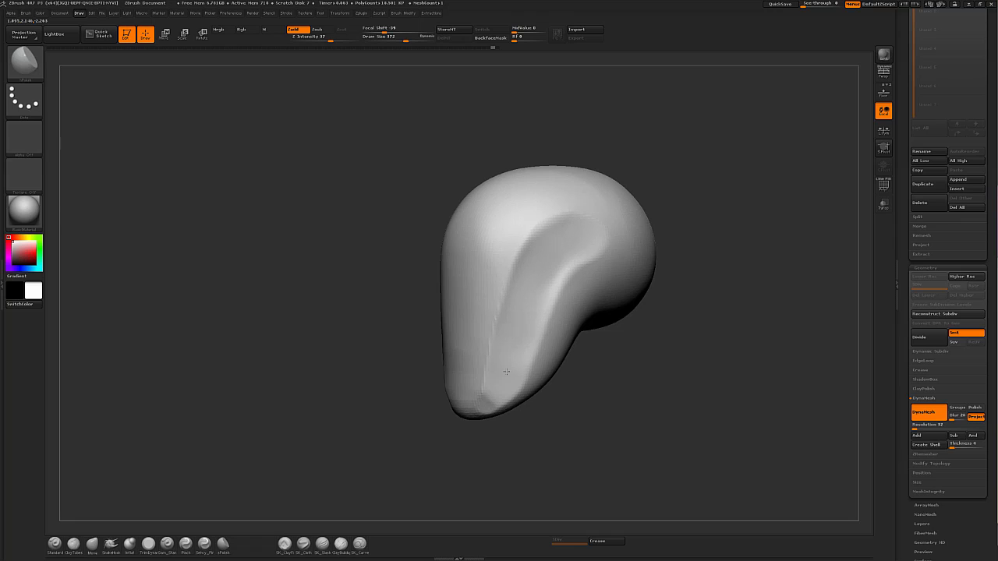
pyautogui.moveTo(673, 285); pyautogui.dragTo(608, 345)
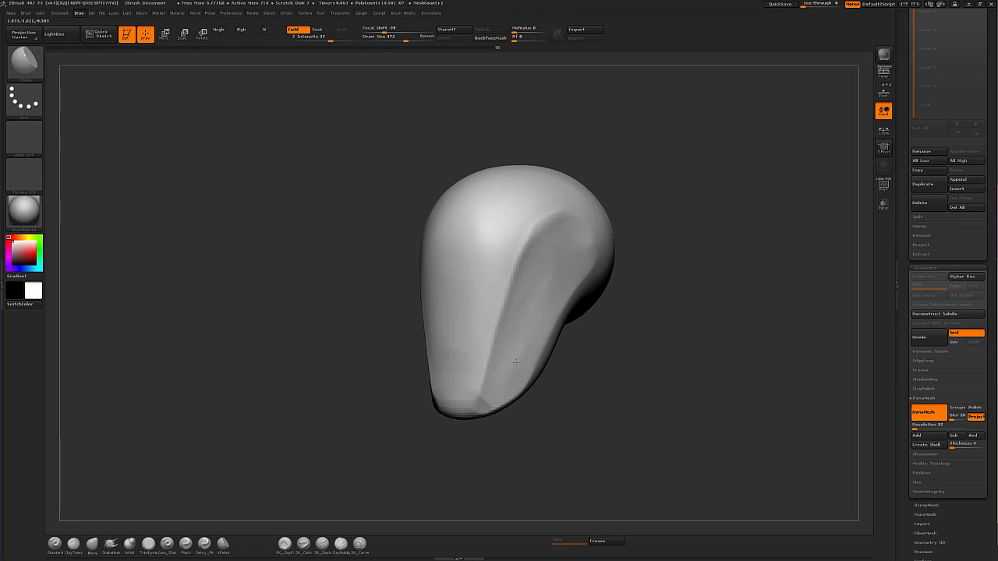
pyautogui.moveTo(717, 293); pyautogui.dragTo(555, 363)
pyautogui.moveTo(508, 385); pyautogui.dragTo(593, 273)
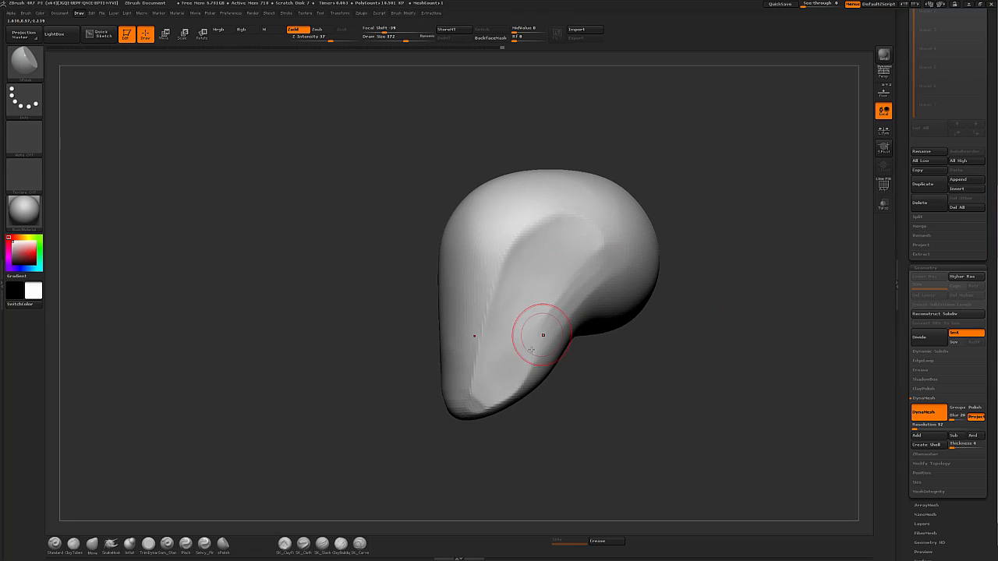
pyautogui.moveTo(534, 370)
pyautogui.mouseDown()
pyautogui.moveTo(573, 295)
pyautogui.moveTo(577, 250)
pyautogui.moveTo(475, 403)
pyautogui.mouseUp()
# Step: Even out the side planes from temple to jaw with an enlarged TrimDynamic brush and smooth their surface
pyautogui.click(152, 548)
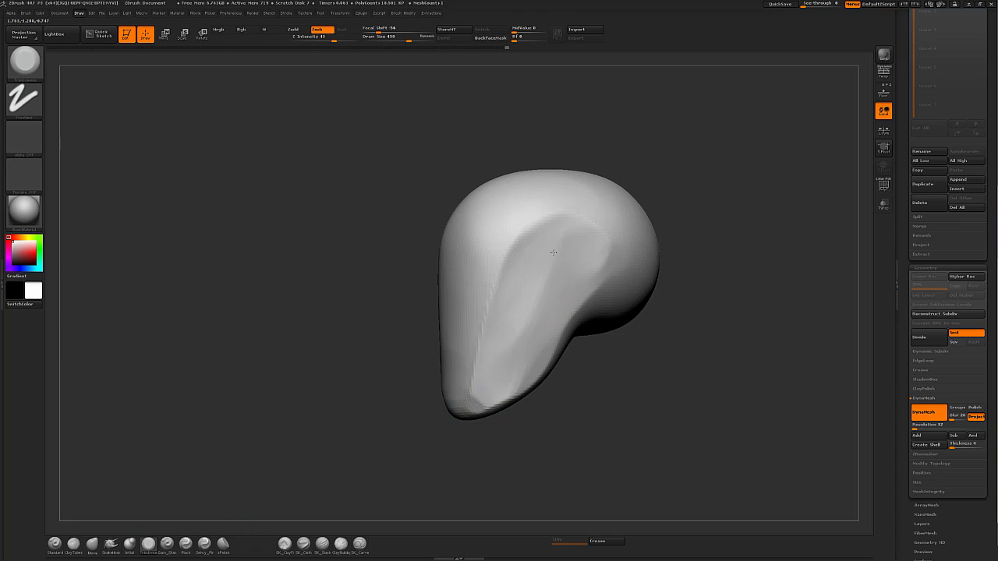
pyautogui.moveTo(548, 279); pyautogui.dragTo(556, 294)
pyautogui.moveTo(561, 247); pyautogui.dragTo(509, 361)
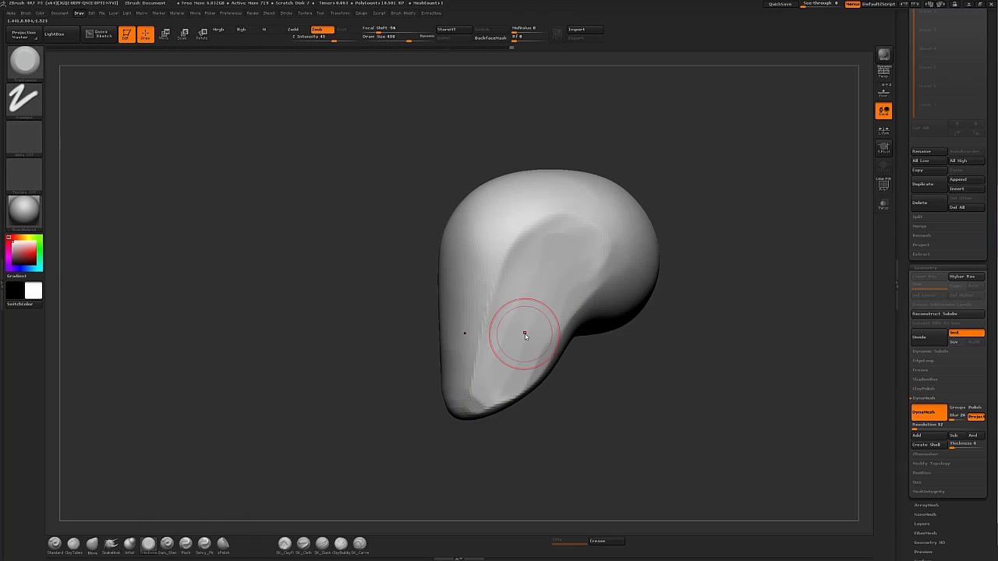
pyautogui.press(']')
pyautogui.press(']')
pyautogui.press(']')
pyautogui.moveTo(584, 260)
pyautogui.mouseDown()
pyautogui.moveTo(533, 285)
pyautogui.moveTo(515, 360)
pyautogui.moveTo(522, 357)
pyautogui.moveTo(501, 389)
pyautogui.mouseUp()
pyautogui.keyDown('shift'); pyautogui.moveTo(570, 256); pyautogui.dragTo(503, 388); pyautogui.keyUp('shift')
pyautogui.moveTo(670, 369); pyautogui.dragTo(653, 370)
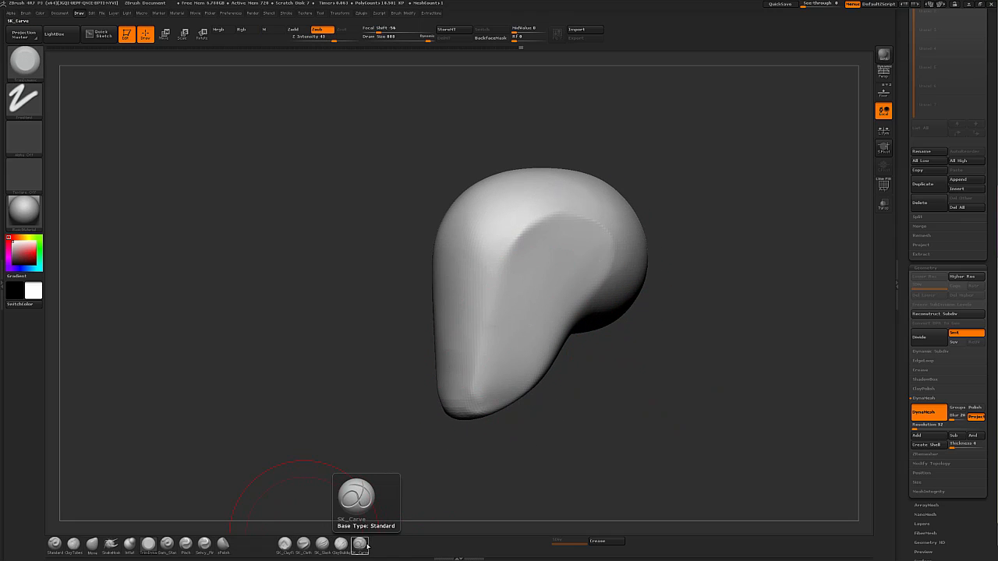
pyautogui.moveTo(516, 256); pyautogui.dragTo(471, 349)
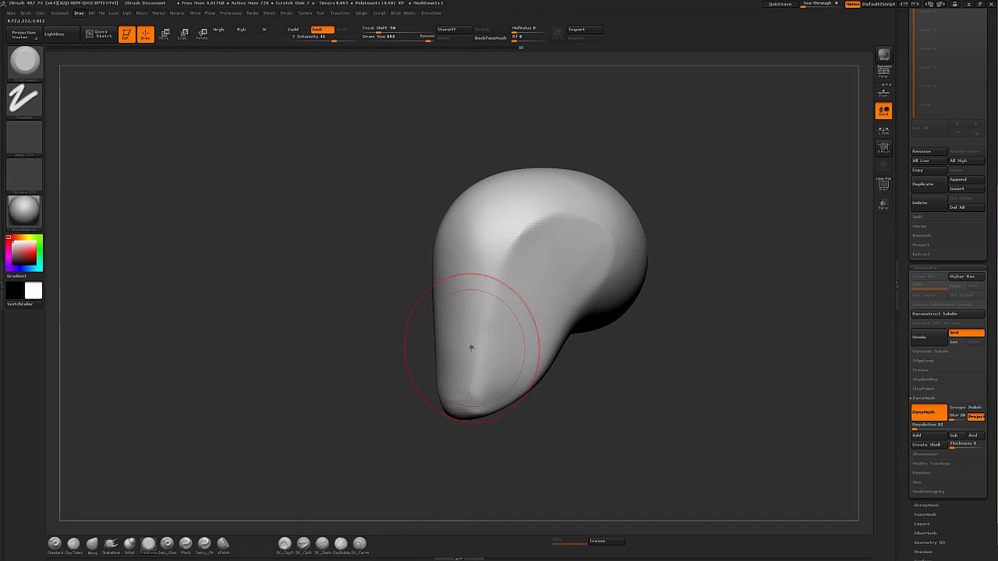
# Step: Sharpen the edge between the front of the face and the side planes, from temple to chin, with the Pinch brush
pyautogui.click(186, 544)
pyautogui.press('s')
pyautogui.moveTo(492, 275); pyautogui.dragTo(488, 276)
pyautogui.moveTo(520, 237); pyautogui.dragTo(476, 368)
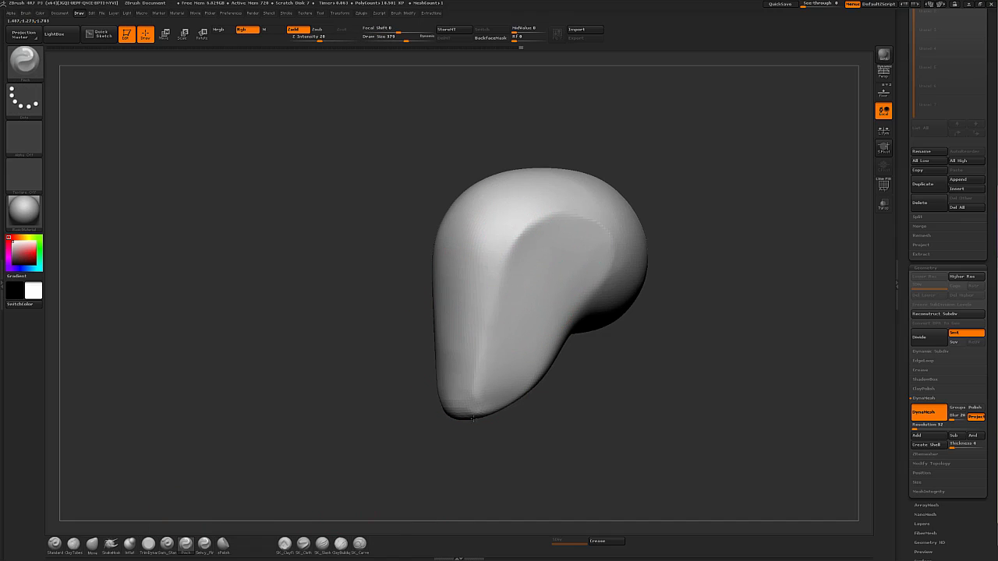
pyautogui.press('s')
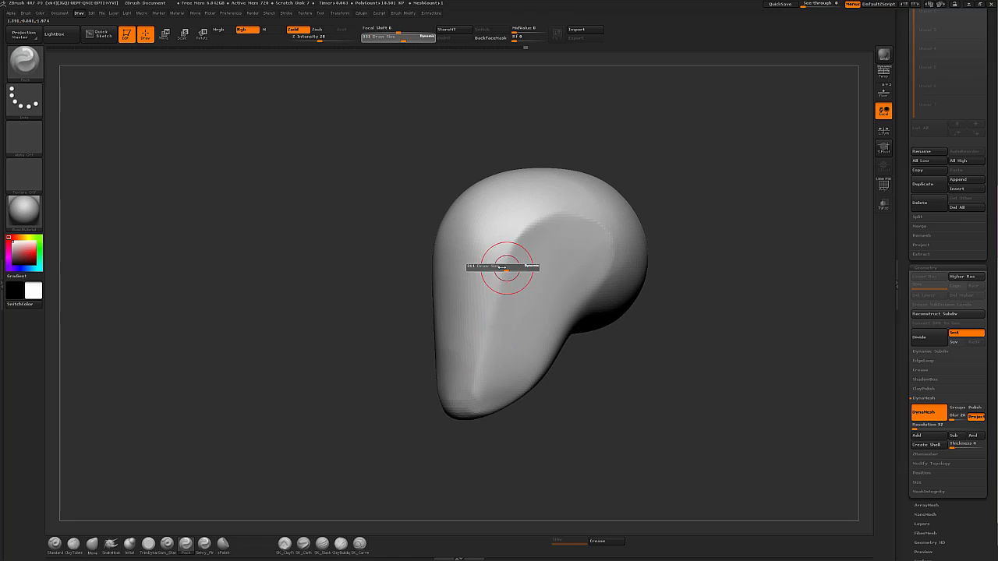
pyautogui.moveTo(501, 262); pyautogui.dragTo(493, 263)
pyautogui.moveTo(494, 399)
pyautogui.mouseDown()
pyautogui.moveTo(594, 407)
pyautogui.moveTo(604, 394)
pyautogui.mouseUp()
pyautogui.moveTo(656, 257); pyautogui.dragTo(527, 262)
pyautogui.press('s')
pyautogui.keyDown('alt'); pyautogui.moveTo(731, 354); pyautogui.dragTo(679, 362); pyautogui.keyUp('alt')
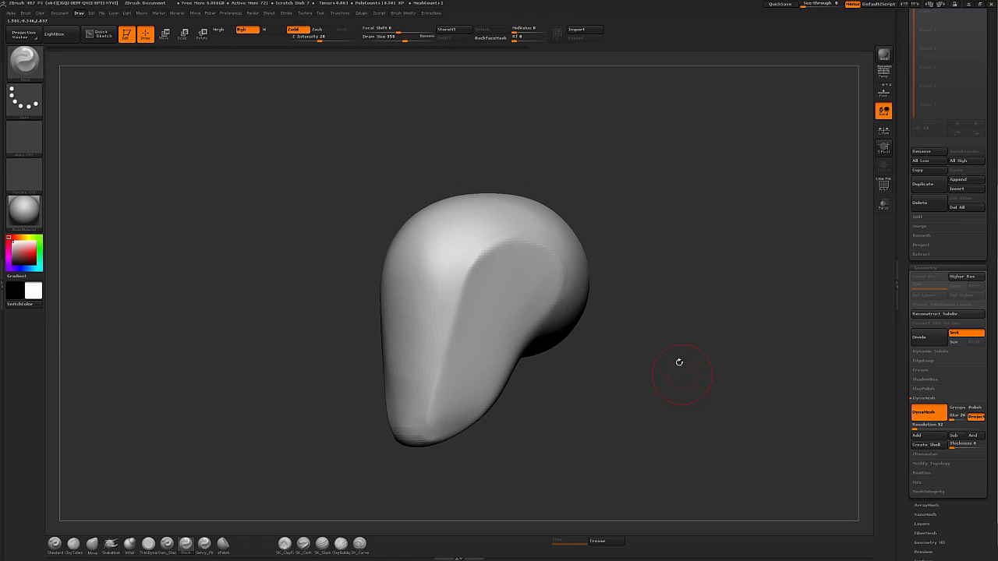
pyautogui.moveTo(628, 403); pyautogui.dragTo(702, 405)
pyautogui.keyDown('alt'); pyautogui.moveTo(595, 401); pyautogui.dragTo(645, 393); pyautogui.keyUp('alt')
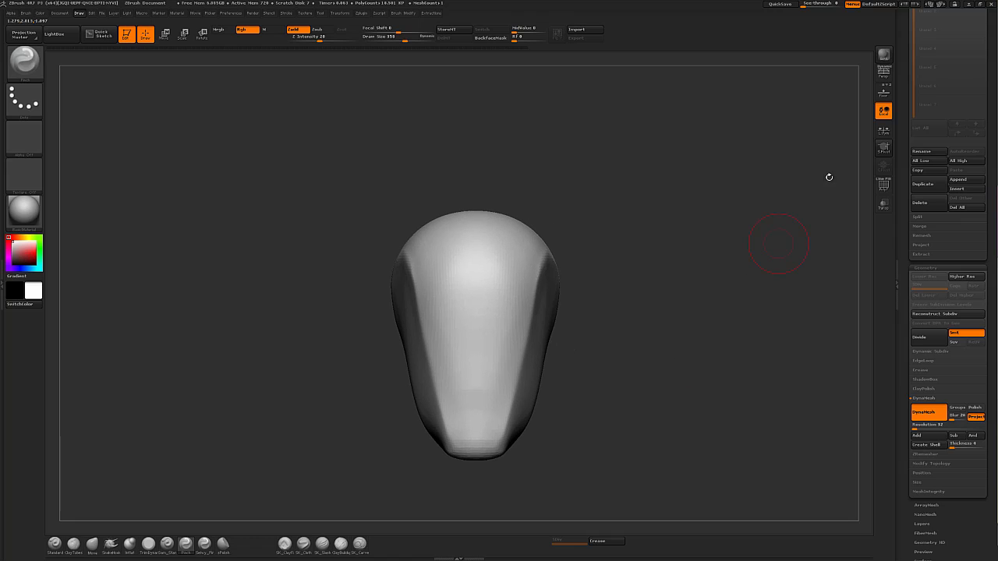
# Step: Display the floor reference images and reshape the lower and back jaw contour to the side reference with the Move brush
pyautogui.click(883, 96)
pyautogui.keyDown('alt'); pyautogui.moveTo(679, 347); pyautogui.dragTo(686, 326); pyautogui.keyUp('alt')
pyautogui.press('b')
pyautogui.press('m')
pyautogui.press('v')
pyautogui.press('s')
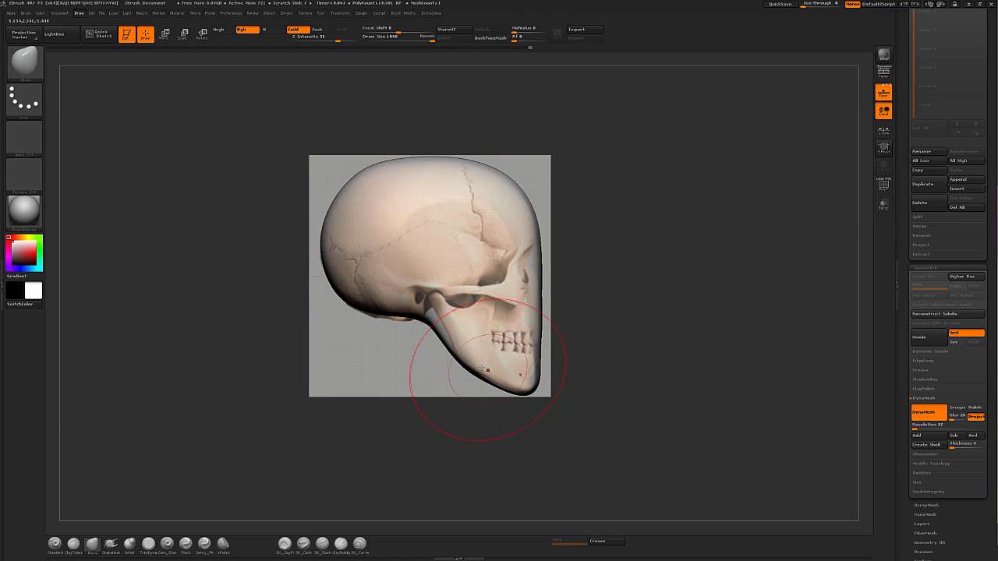
pyautogui.moveTo(483, 375); pyautogui.dragTo(481, 373)
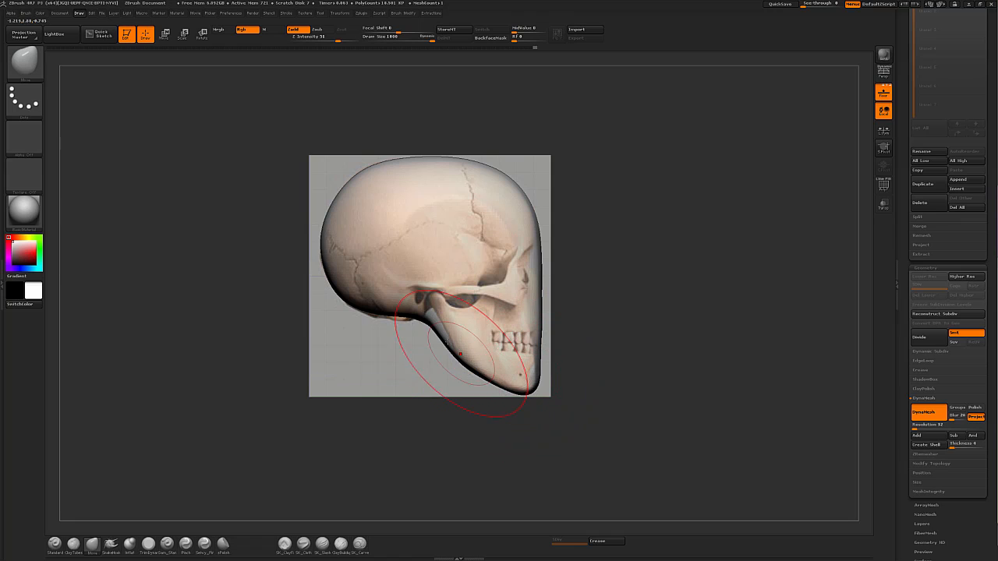
pyautogui.moveTo(430, 325); pyautogui.dragTo(435, 319)
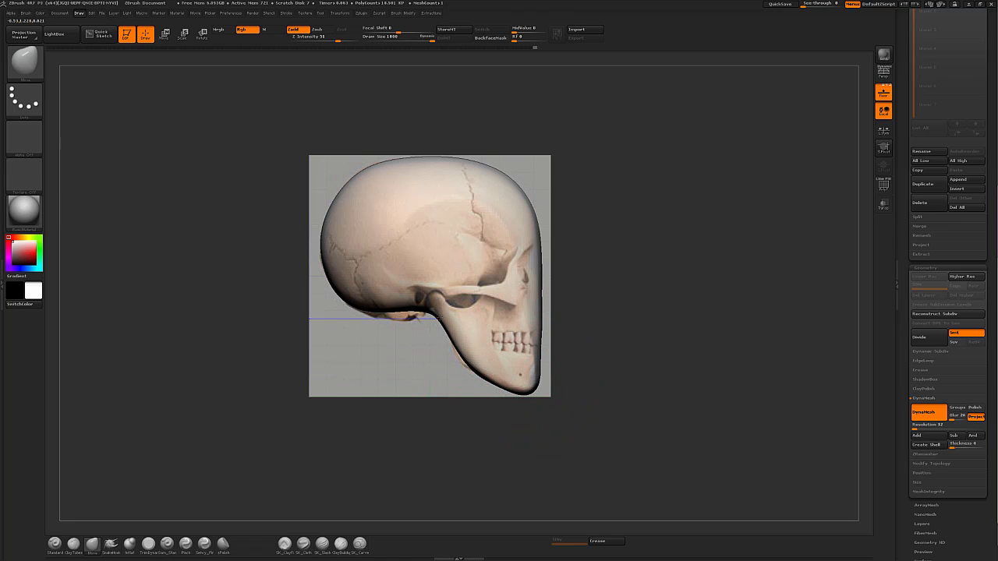
# Step: Refine the jaw contour, the base of the cranium and the forehead against the side reference with the Move brush
pyautogui.press('s')
pyautogui.moveTo(468, 364)
pyautogui.mouseDown()
pyautogui.moveTo(459, 362)
pyautogui.moveTo(493, 372)
pyautogui.moveTo(485, 383)
pyautogui.mouseUp()
pyautogui.press('s')
pyautogui.press('s')
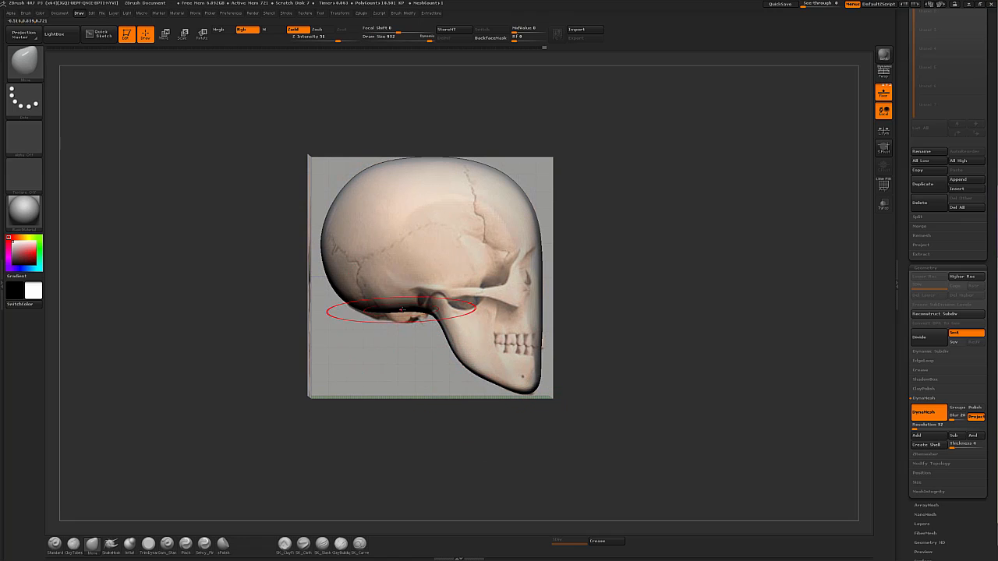
pyautogui.moveTo(402, 313)
pyautogui.mouseDown()
pyautogui.moveTo(394, 316)
pyautogui.moveTo(405, 320)
pyautogui.mouseUp()
pyautogui.press('s')
pyautogui.moveTo(527, 218); pyautogui.dragTo(538, 219)
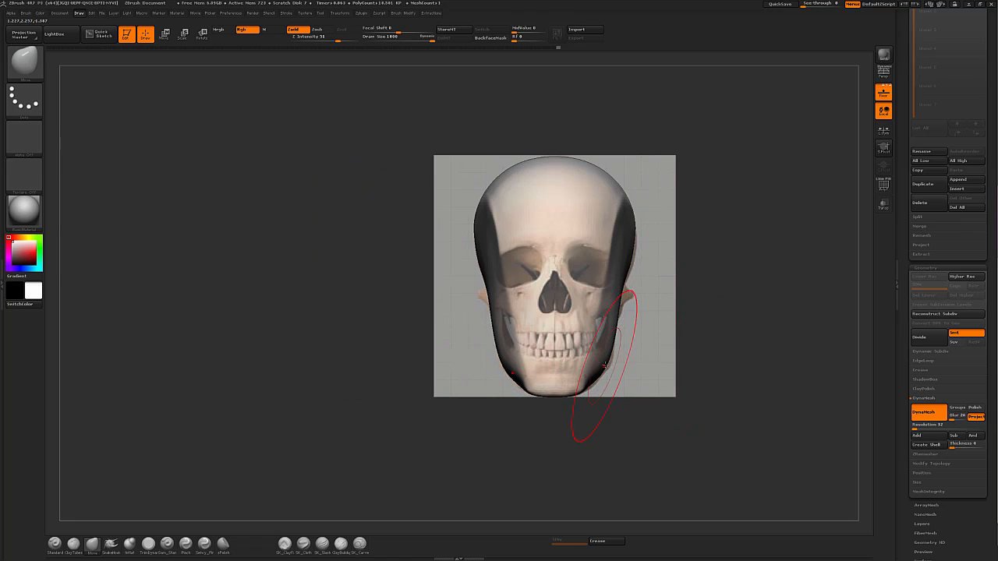
# Step: Lower the left-right reference image slightly by adjusting its vertical offset to align it with the front reference
pyautogui.moveTo(577, 437); pyautogui.dragTo(629, 437)
pyautogui.moveTo(713, 426)
pyautogui.keyDown('alt'); pyautogui.mouseDown()
pyautogui.moveTo(675, 429)
pyautogui.moveTo(686, 412)
pyautogui.mouseUp(); pyautogui.keyUp('alt')
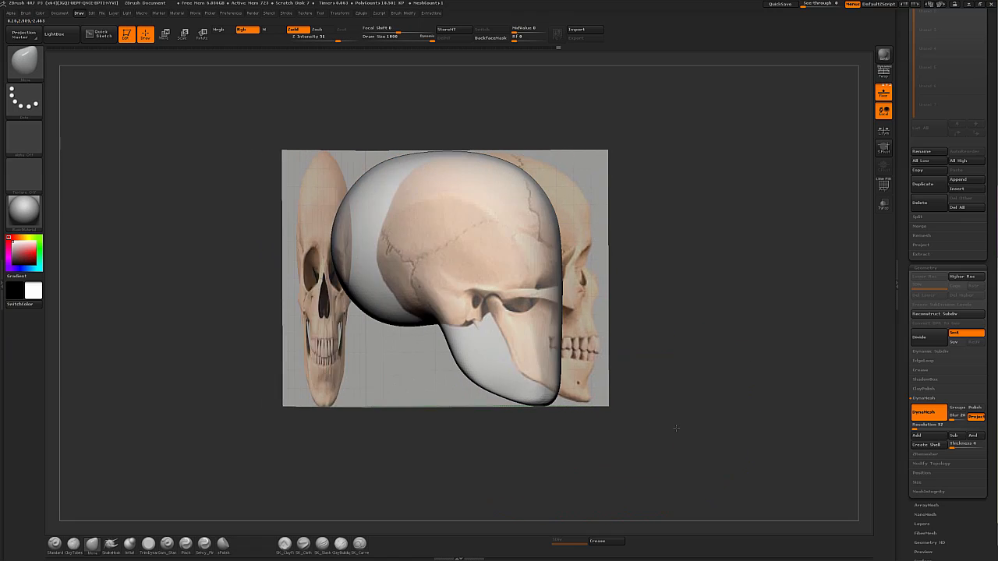
pyautogui.keyDown('shift'); pyautogui.moveTo(677, 427); pyautogui.dragTo(642, 441); pyautogui.keyUp('shift')
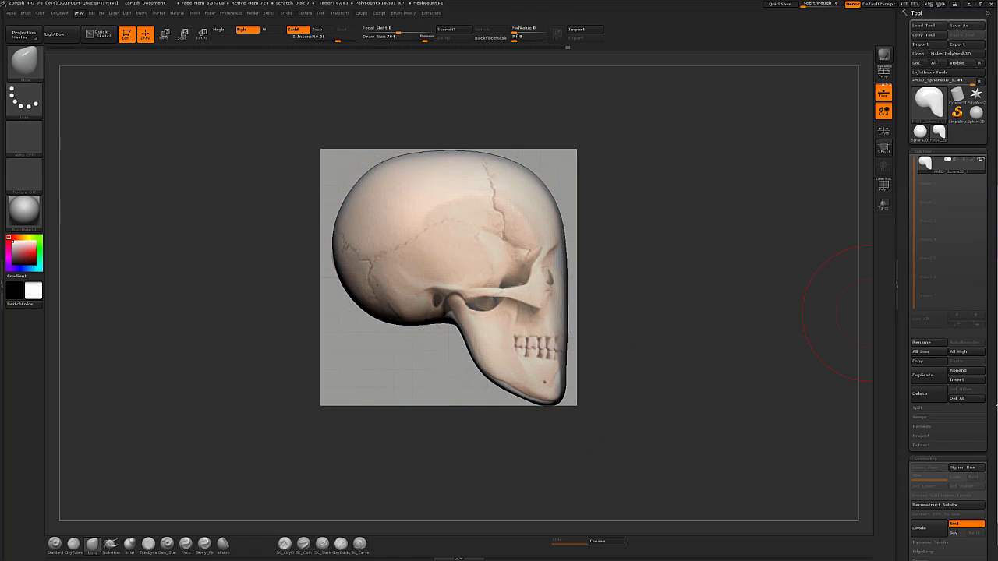
pyautogui.scroll(-5, 971, 380)
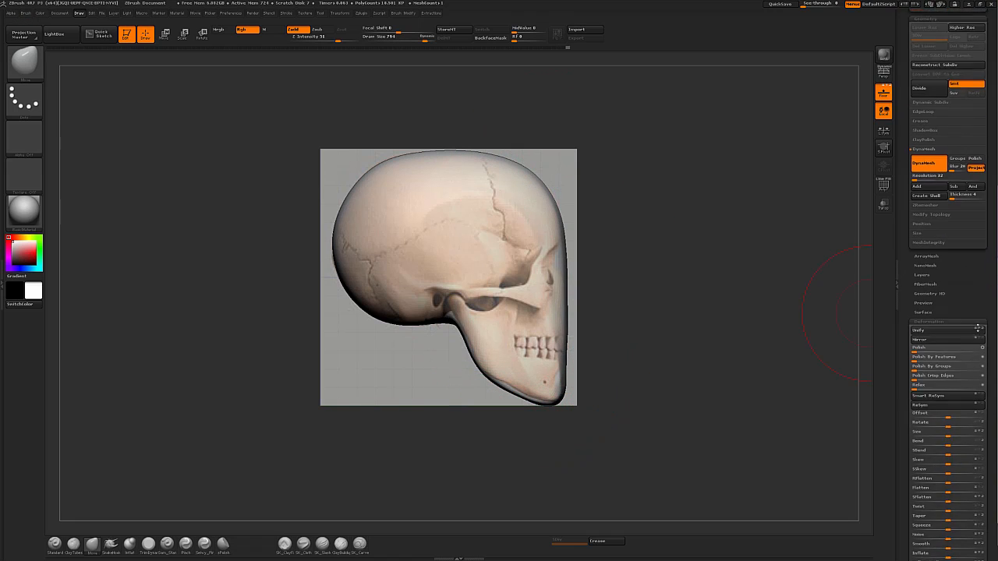
pyautogui.scroll(6, 971, 380)
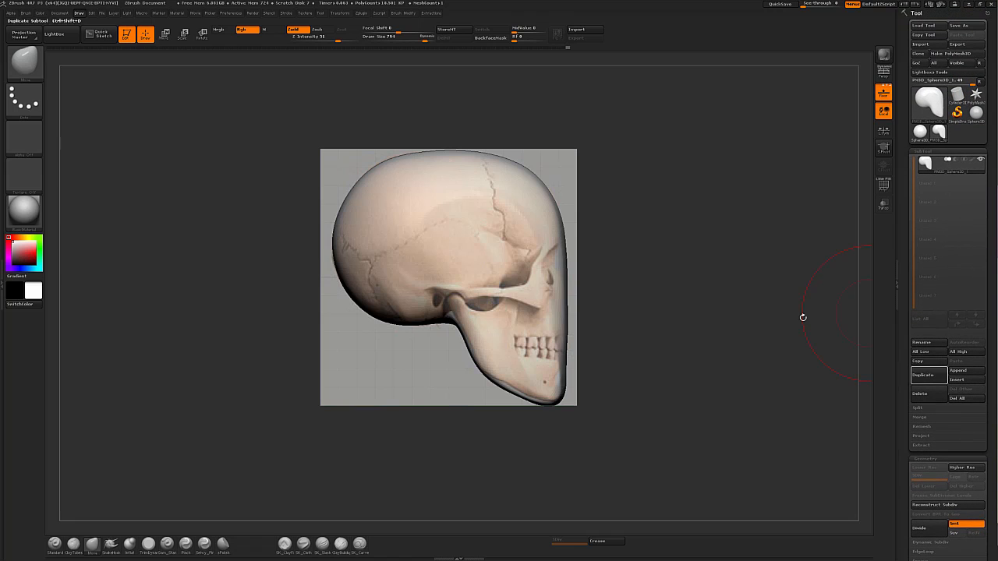
pyautogui.click(78, 13)
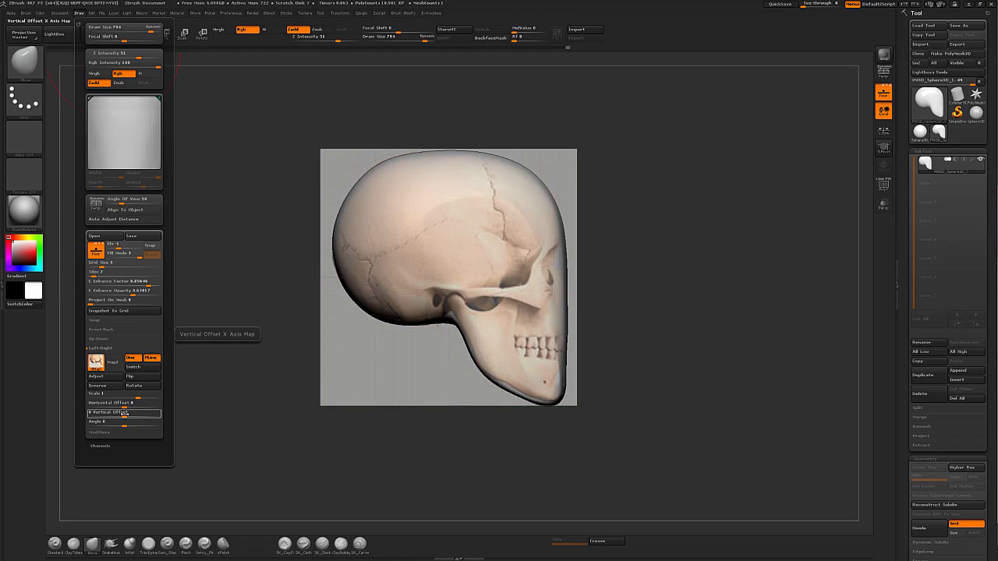
pyautogui.moveTo(124, 414); pyautogui.dragTo(130, 417)
pyautogui.moveTo(702, 423)
pyautogui.keyDown('shift'); pyautogui.mouseDown()
pyautogui.moveTo(665, 418)
pyautogui.moveTo(689, 433)
pyautogui.mouseUp(); pyautogui.keyUp('shift')
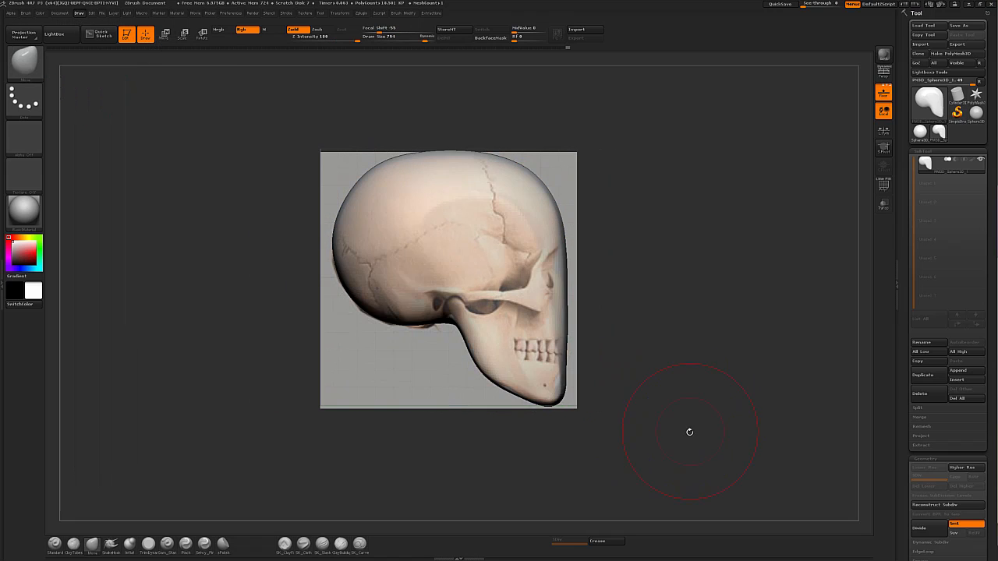
# Step: Carve both eye sockets over the front reference with the ClayBuildup brush and check their depth from the side
pyautogui.keyDown('shift'); pyautogui.moveTo(858, 288); pyautogui.dragTo(702, 354); pyautogui.keyUp('shift')
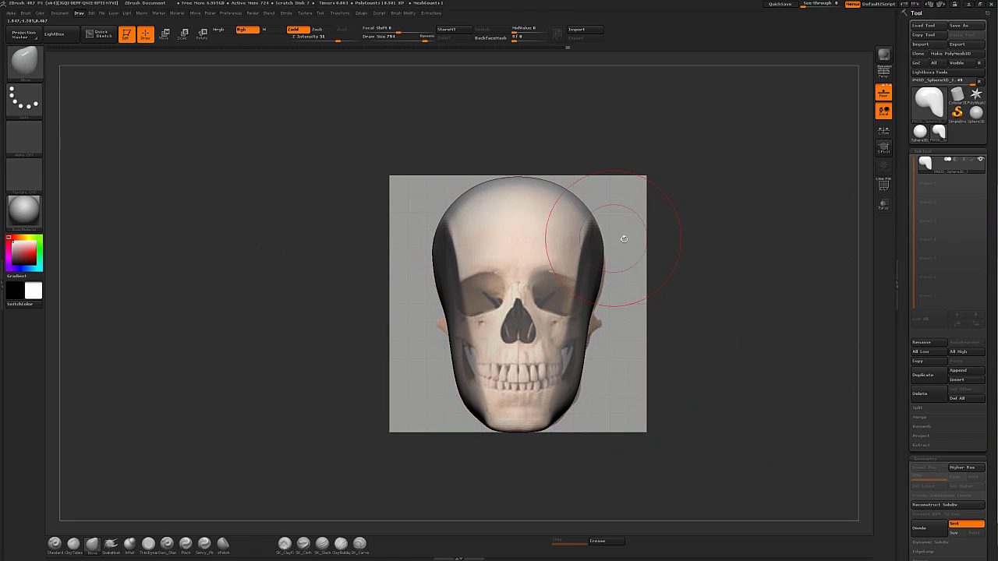
pyautogui.keyDown('alt'); pyautogui.moveTo(747, 281); pyautogui.dragTo(696, 289); pyautogui.keyUp('alt')
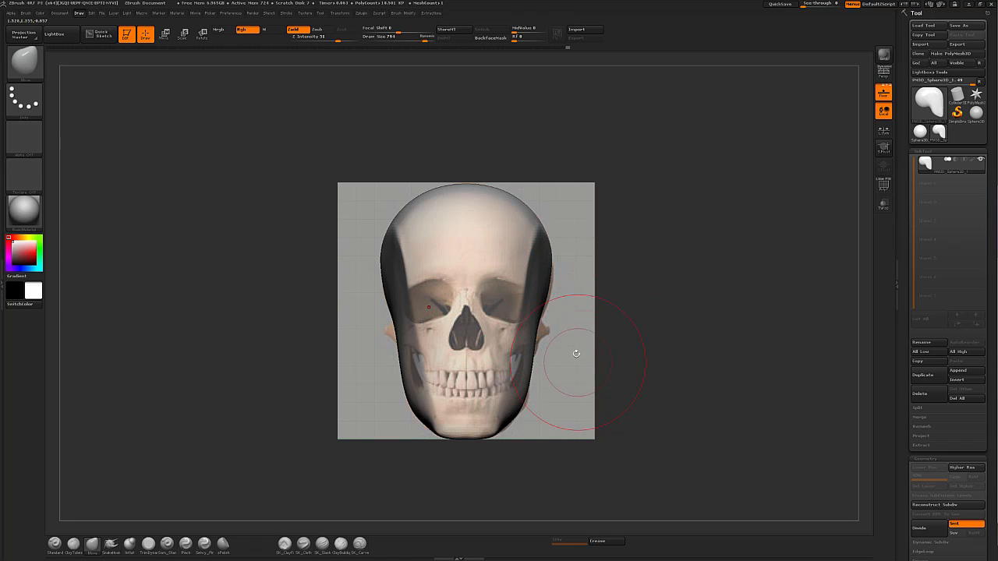
pyautogui.press('b')
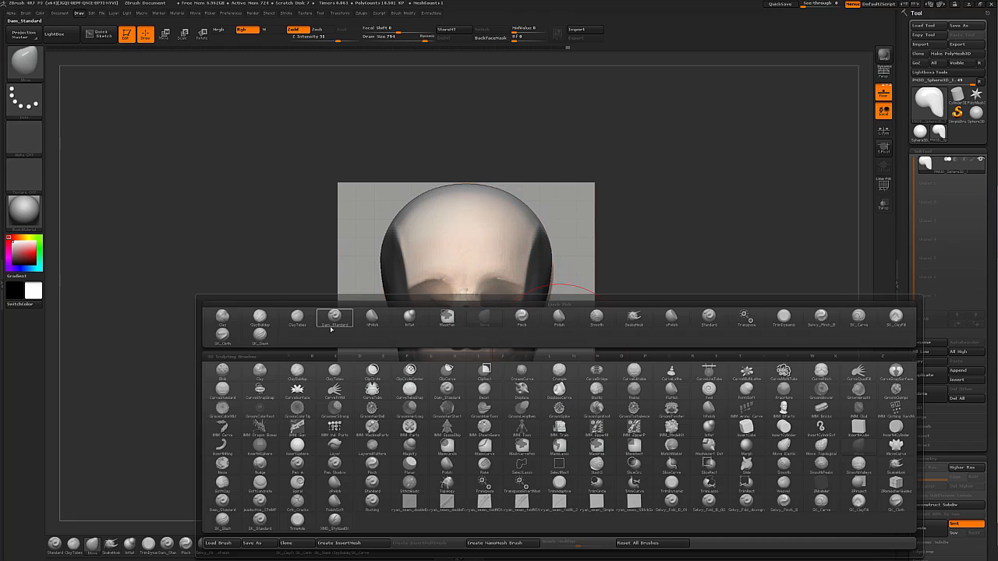
pyautogui.click(262, 317)
pyautogui.press('s')
pyautogui.moveTo(508, 296); pyautogui.dragTo(487, 298)
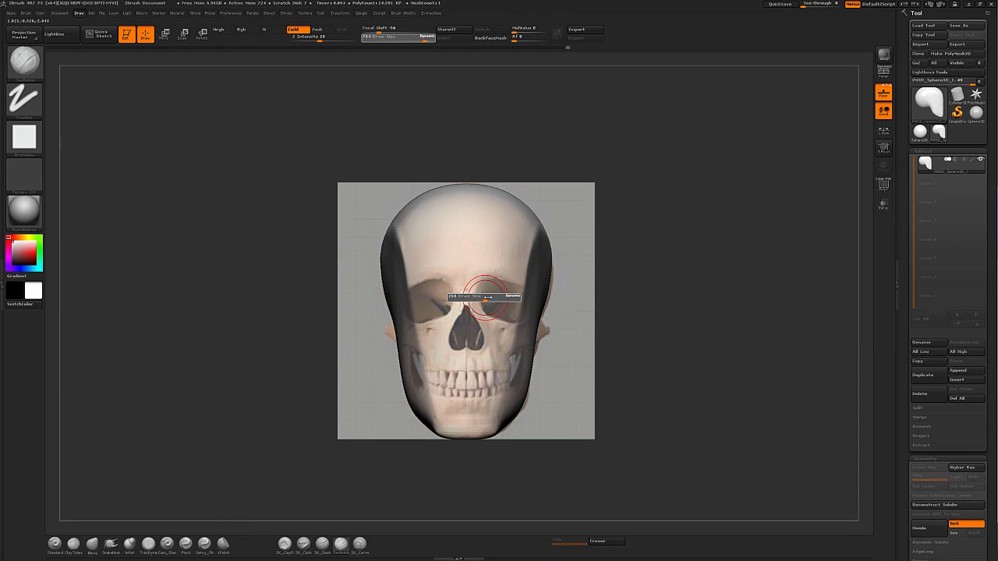
pyautogui.keyDown('alt'); pyautogui.moveTo(629, 299); pyautogui.dragTo(562, 303); pyautogui.keyUp('alt')
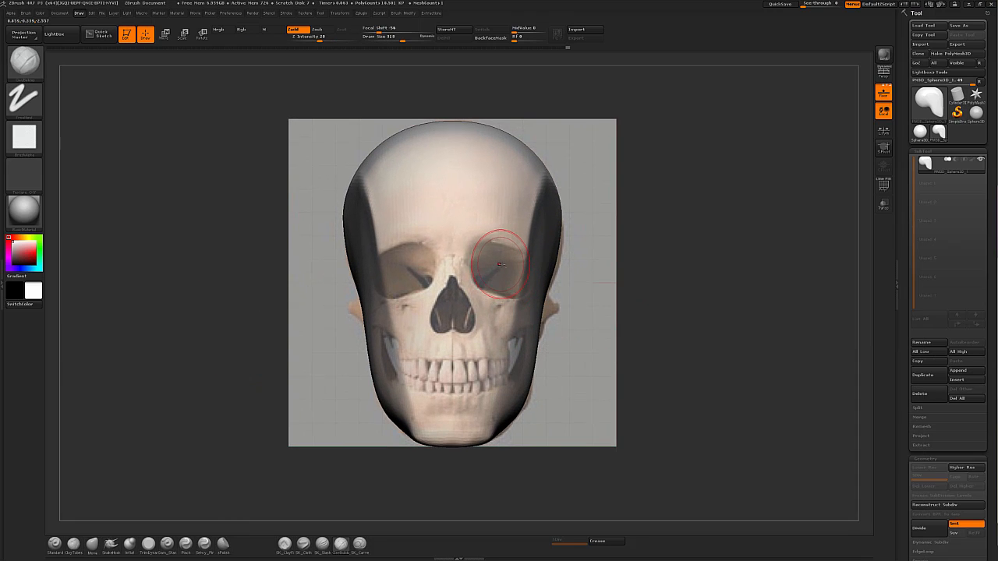
pyautogui.moveTo(507, 265); pyautogui.dragTo(616, 265)
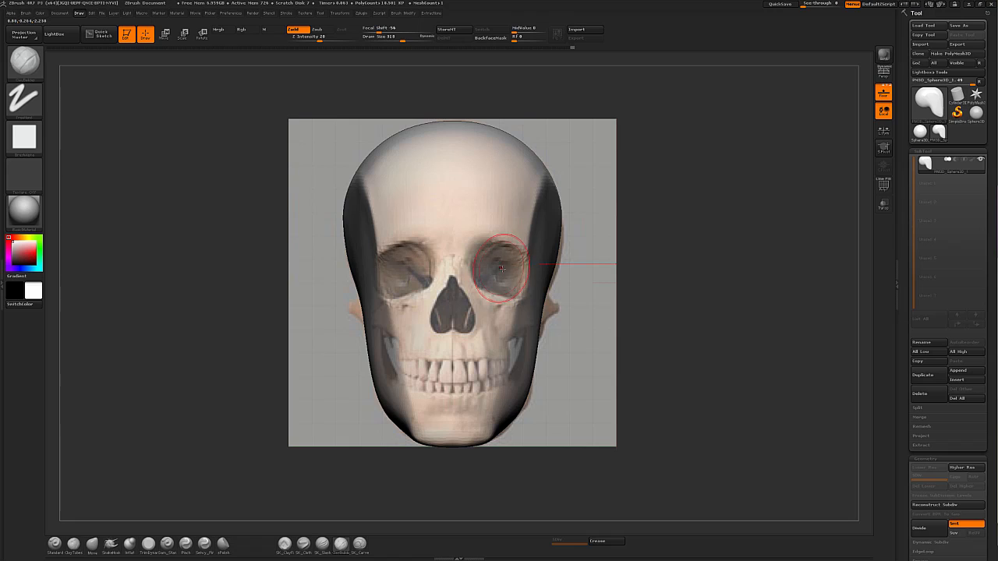
pyautogui.press('s')
pyautogui.moveTo(514, 263)
pyautogui.mouseDown()
pyautogui.moveTo(489, 260)
pyautogui.moveTo(489, 272)
pyautogui.moveTo(514, 276)
pyautogui.moveTo(496, 261)
pyautogui.moveTo(491, 277)
pyautogui.mouseUp()
pyautogui.moveTo(598, 265)
pyautogui.mouseDown()
pyautogui.moveTo(728, 306)
pyautogui.moveTo(691, 316)
pyautogui.moveTo(675, 342)
pyautogui.mouseUp()
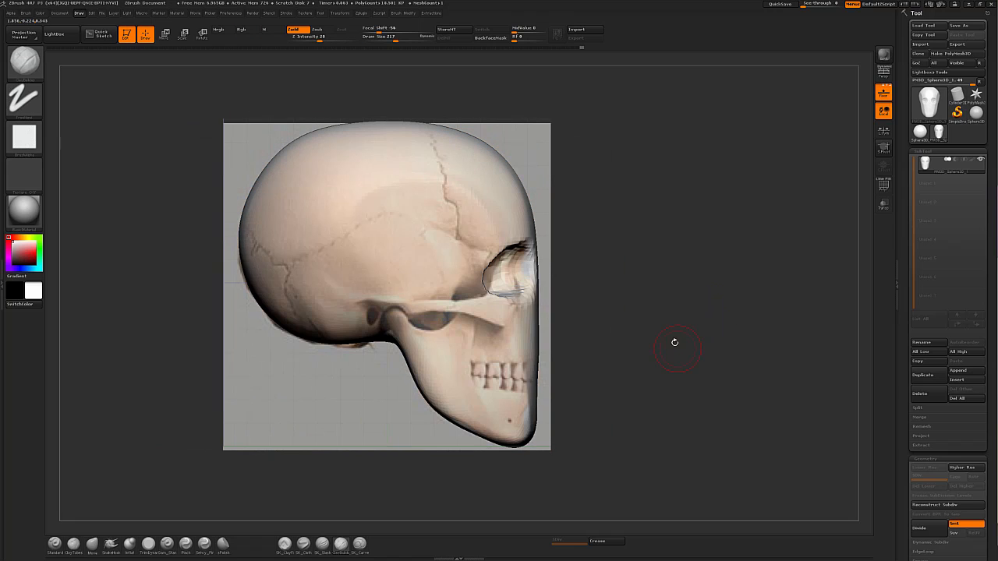
# Step: Reshape the brow and nasal bridge profile with the Move brush at a draw size of 445 to match the side reference
pyautogui.moveTo(670, 296)
pyautogui.mouseDown()
pyautogui.moveTo(710, 304)
pyautogui.moveTo(679, 308)
pyautogui.mouseUp()
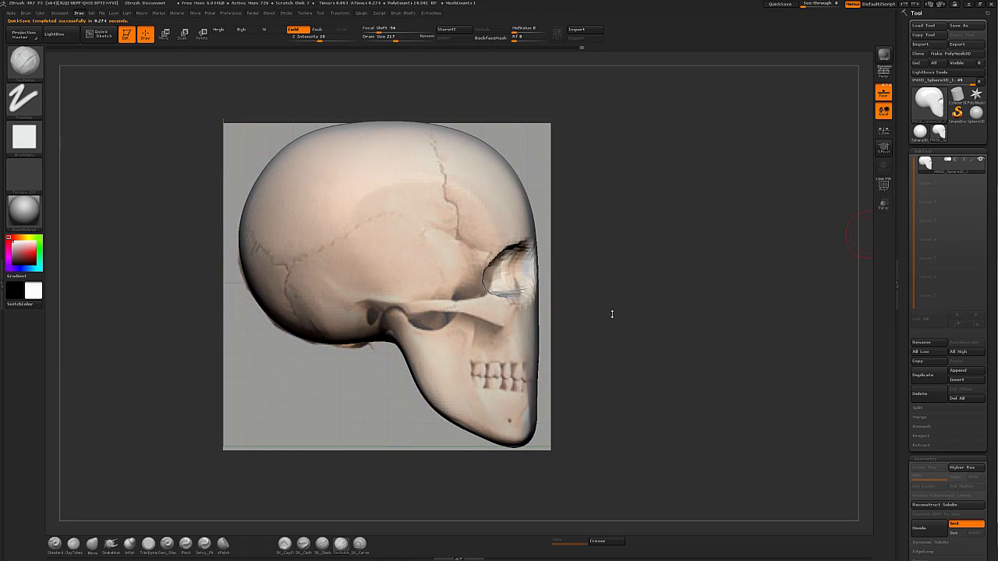
pyautogui.moveTo(625, 313); pyautogui.dragTo(645, 313)
pyautogui.press('b')
pyautogui.press('m')
pyautogui.press('v')
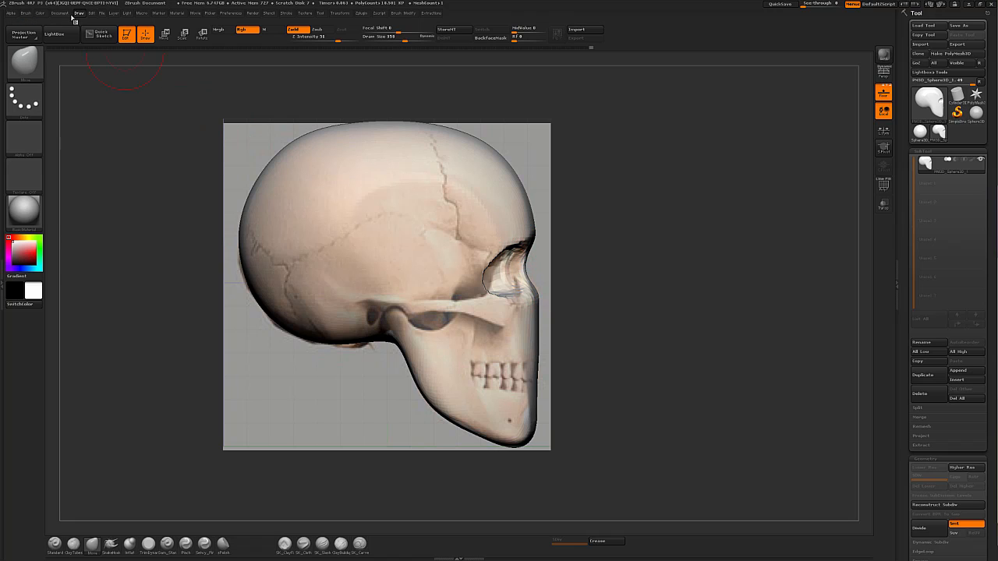
pyautogui.hotkey('ctrl', 'shift', 'z')
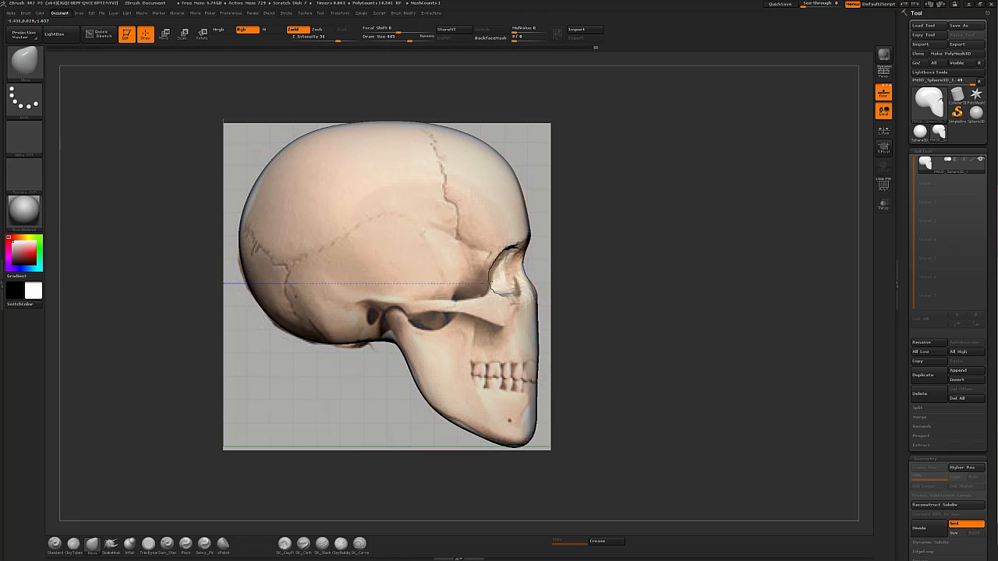
# Step: Fit the outer rim of the eye socket to the side reference with the Move brush
pyautogui.hotkey('ctrl', 'shift', 'z')
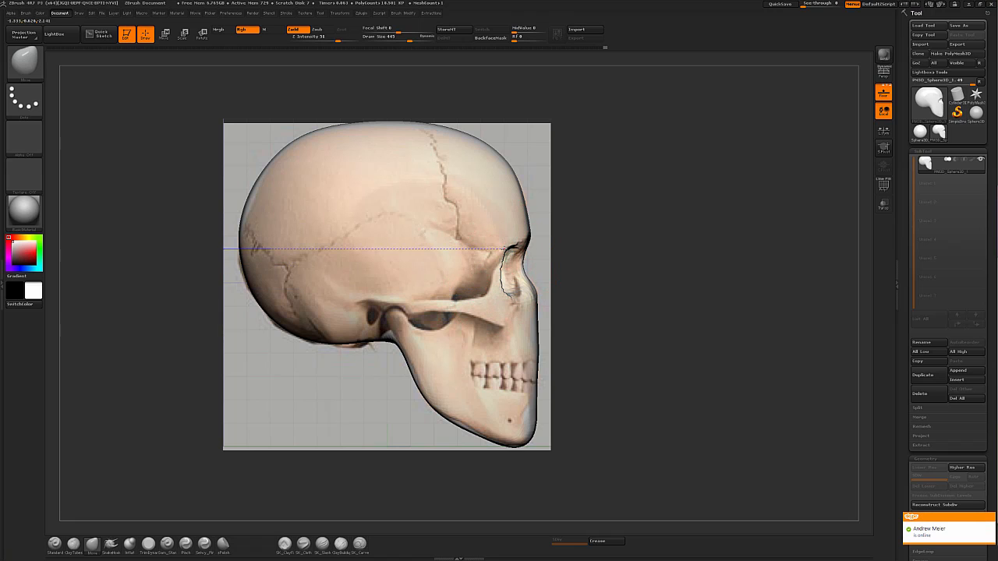
pyautogui.moveTo(507, 250); pyautogui.dragTo(509, 250)
pyautogui.moveTo(710, 302); pyautogui.dragTo(825, 247)
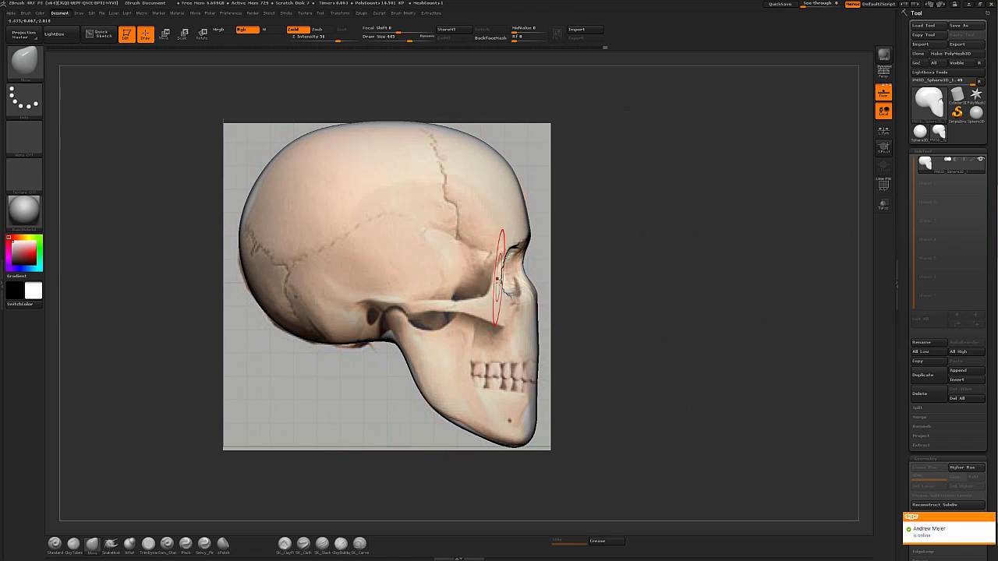
pyautogui.moveTo(735, 288); pyautogui.dragTo(608, 312)
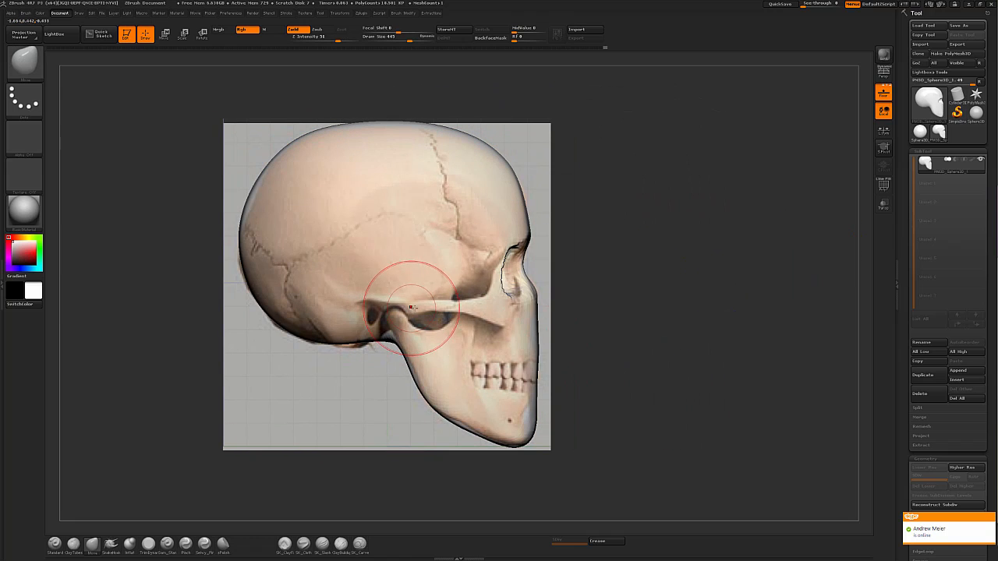
pyautogui.moveTo(498, 304); pyautogui.dragTo(465, 304)
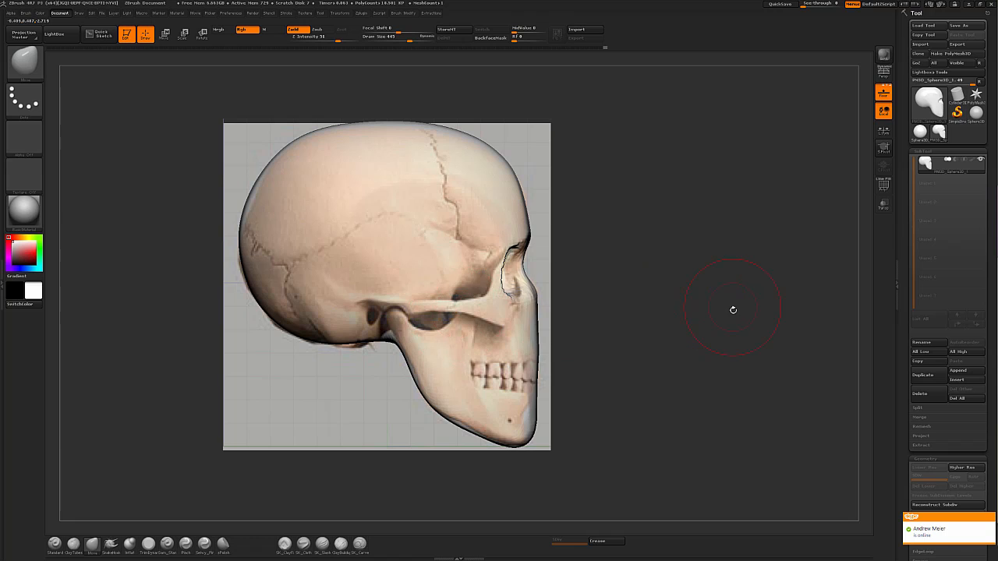
pyautogui.moveTo(731, 306); pyautogui.dragTo(642, 326)
pyautogui.press('b')
pyautogui.press('m')
pyautogui.press('v')
pyautogui.moveTo(498, 328); pyautogui.dragTo(506, 352)
# Step: Build up the zygomatic arch and cheekbone along the side reference with the ClayTubes brush at a draw size of 97
pyautogui.press('b')
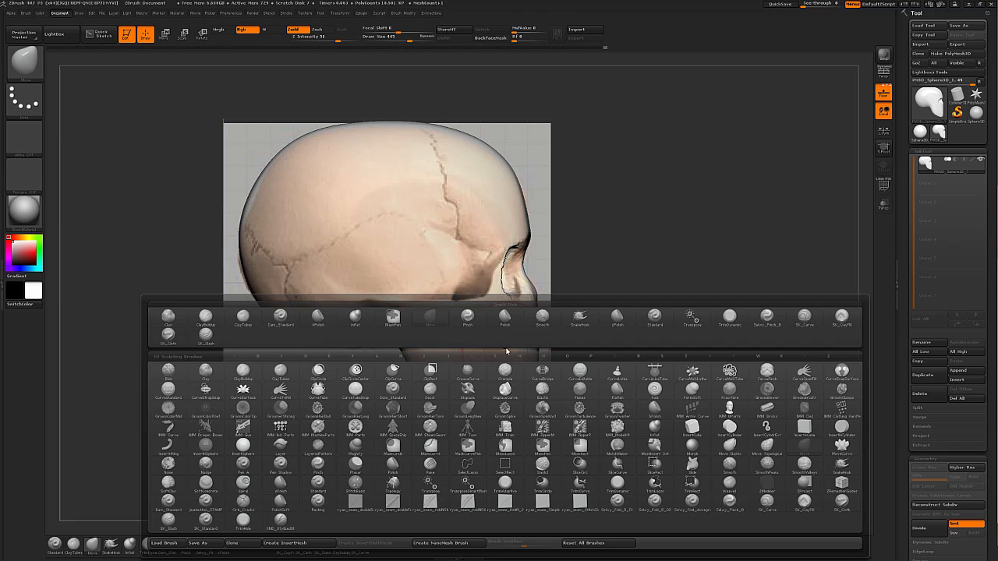
pyautogui.click(205, 316)
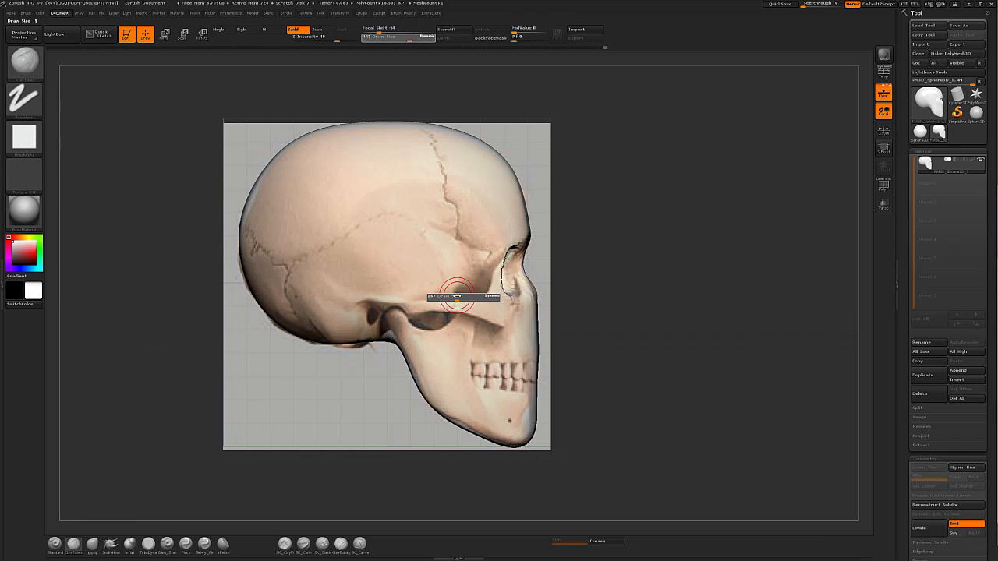
pyautogui.press('[')
pyautogui.moveTo(406, 306)
pyautogui.mouseDown()
pyautogui.moveTo(484, 304)
pyautogui.moveTo(500, 264)
pyautogui.mouseUp()
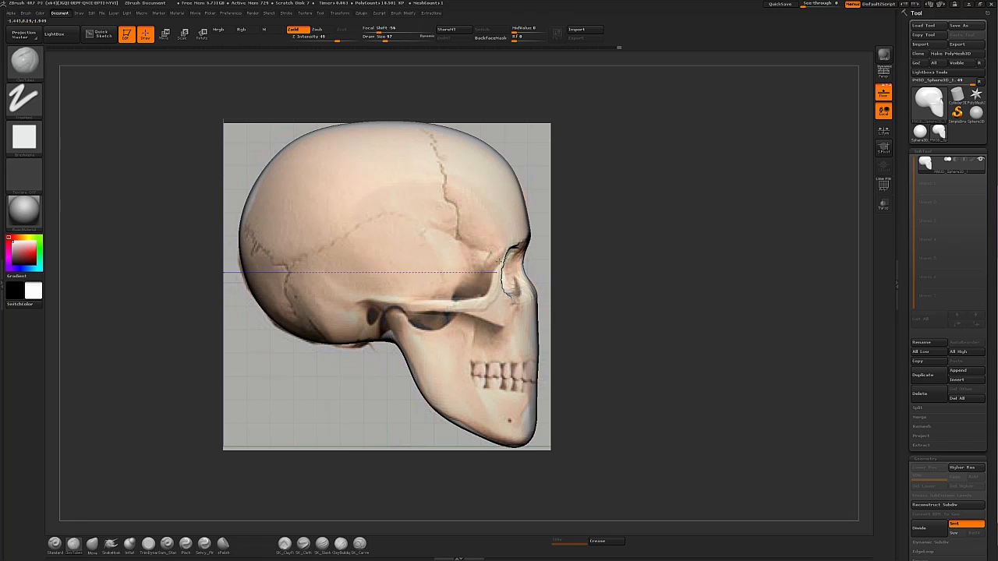
pyautogui.moveTo(478, 312)
pyautogui.mouseDown()
pyautogui.moveTo(497, 324)
pyautogui.moveTo(477, 310)
pyautogui.moveTo(501, 303)
pyautogui.mouseUp()
pyautogui.moveTo(601, 291); pyautogui.dragTo(879, 125)
pyautogui.click(882, 96)
pyautogui.click(882, 97)
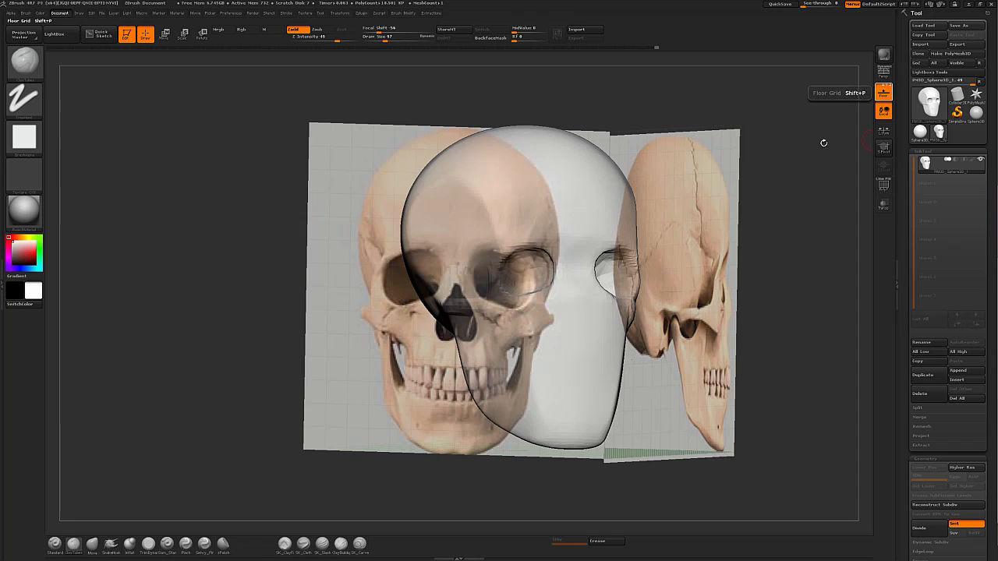
pyautogui.keyDown('shift'); pyautogui.moveTo(753, 276); pyautogui.dragTo(779, 275); pyautogui.keyUp('shift')
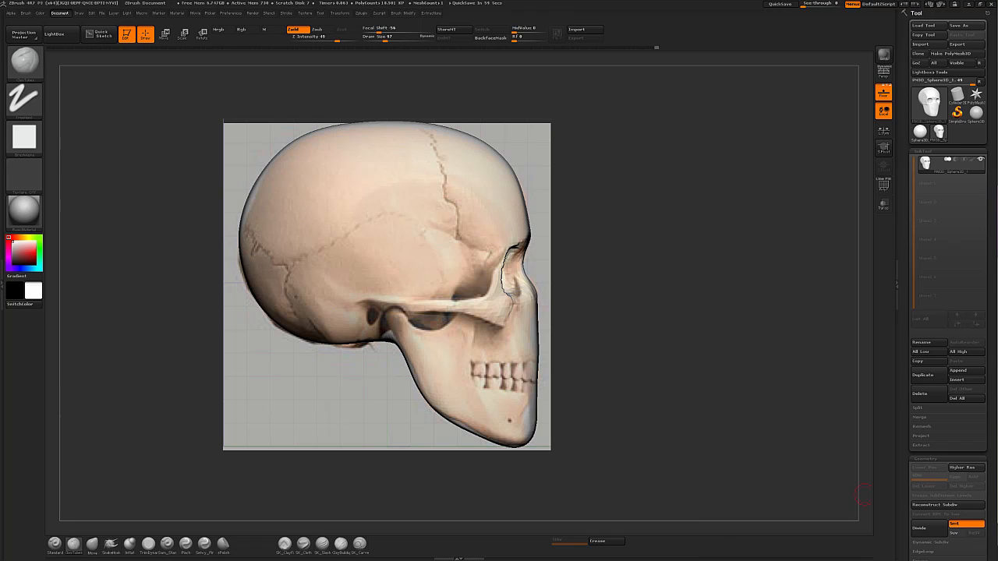
# Step: Switch to the Ref_Skull_Persp.jpg photo and Skull Sketcher, and examine the skull's cheekbones, arches and eye sockets from several angles
pyautogui.hotkey('alt', 'Tab')
pyautogui.moveTo(905, 86); pyautogui.dragTo(616, 158)
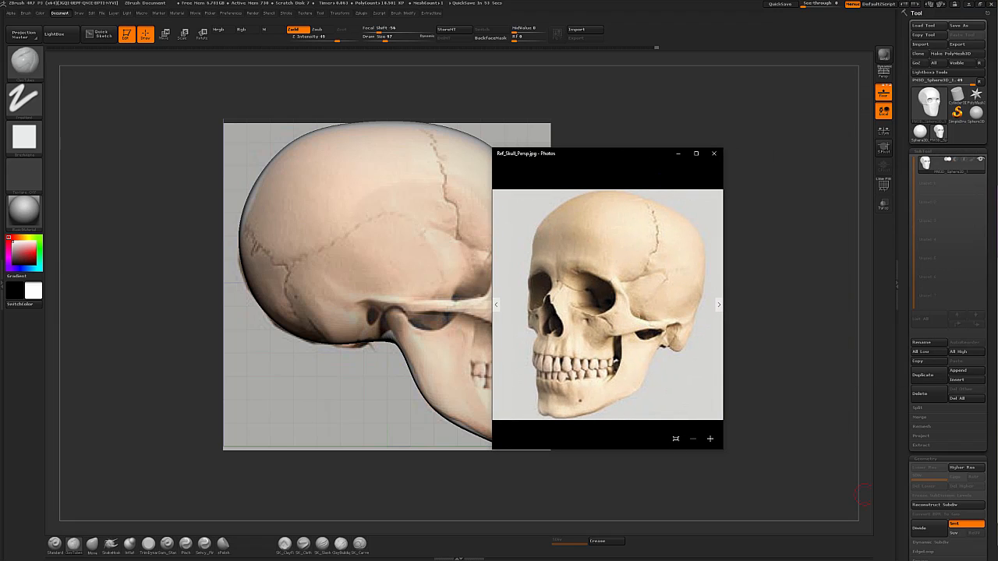
pyautogui.click(582, 554)
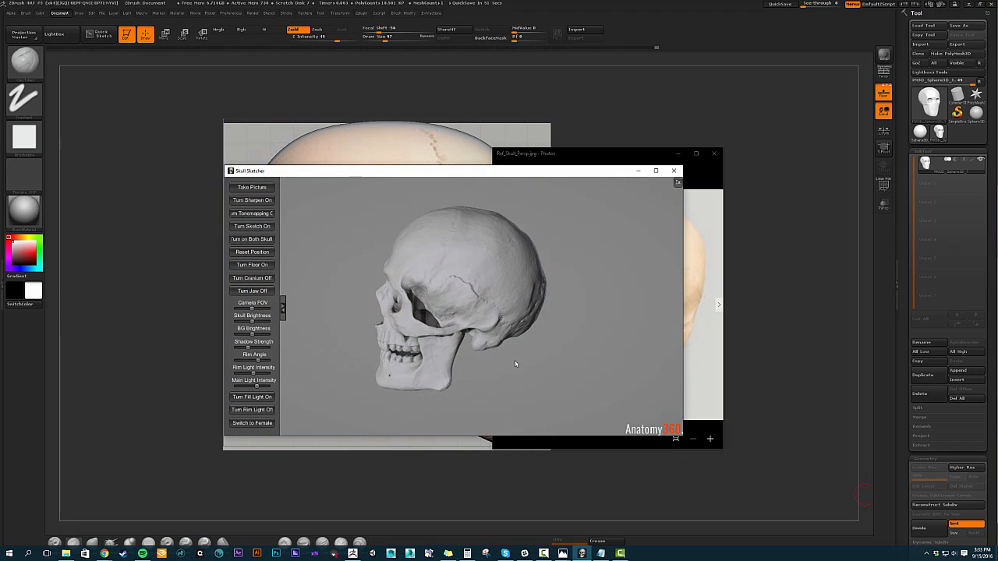
pyautogui.moveTo(512, 379)
pyautogui.mouseDown()
pyautogui.moveTo(472, 365)
pyautogui.moveTo(483, 354)
pyautogui.moveTo(546, 405)
pyautogui.moveTo(523, 387)
pyautogui.moveTo(486, 417)
pyautogui.moveTo(437, 372)
pyautogui.moveTo(499, 347)
pyautogui.moveTo(531, 301)
pyautogui.moveTo(575, 273)
pyautogui.moveTo(579, 325)
pyautogui.moveTo(555, 276)
pyautogui.moveTo(453, 251)
pyautogui.mouseUp()
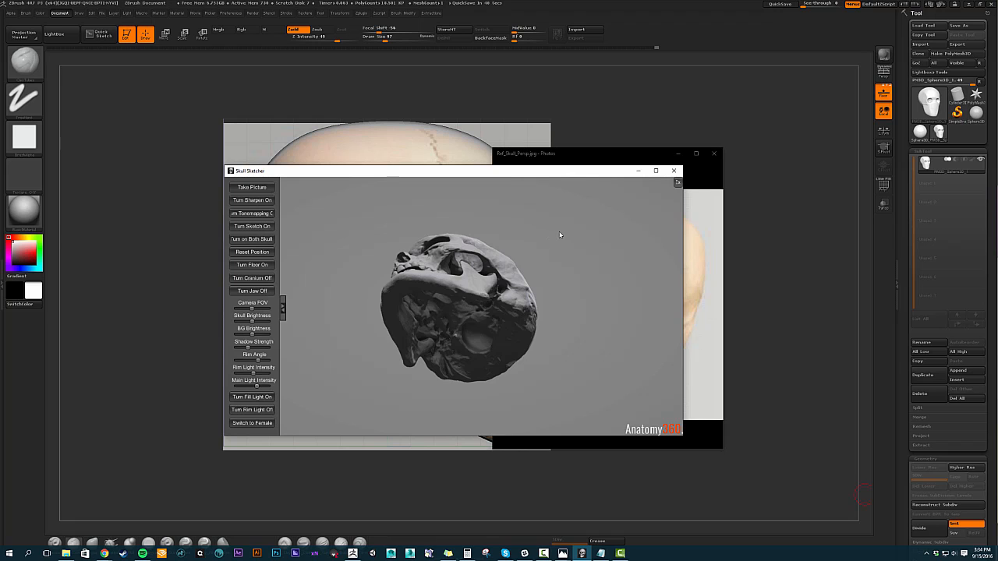
pyautogui.moveTo(560, 235)
pyautogui.mouseDown()
pyautogui.moveTo(556, 321)
pyautogui.moveTo(461, 408)
pyautogui.moveTo(577, 363)
pyautogui.moveTo(489, 320)
pyautogui.mouseUp()
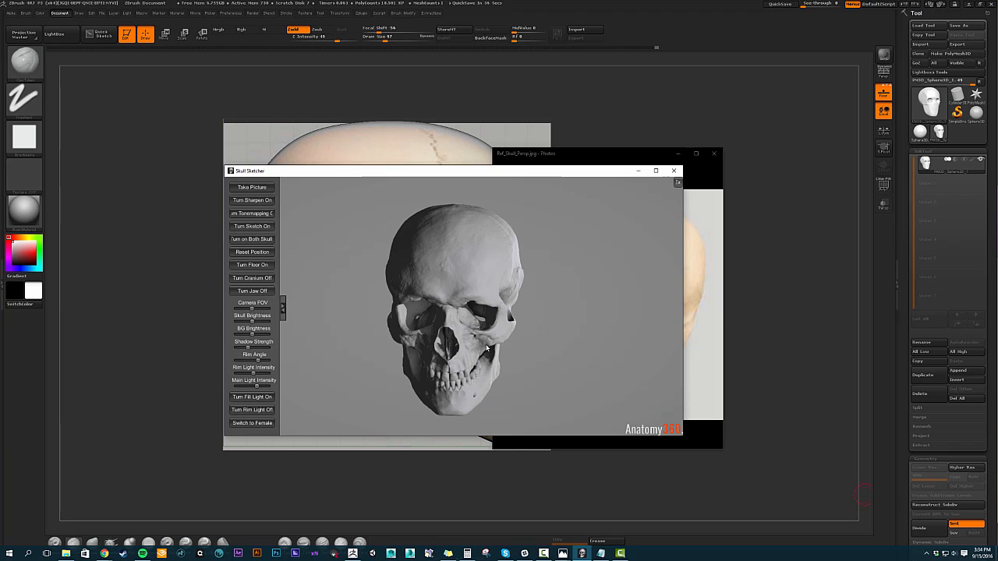
pyautogui.moveTo(561, 355)
pyautogui.mouseDown()
pyautogui.moveTo(564, 338)
pyautogui.moveTo(452, 326)
pyautogui.mouseUp()
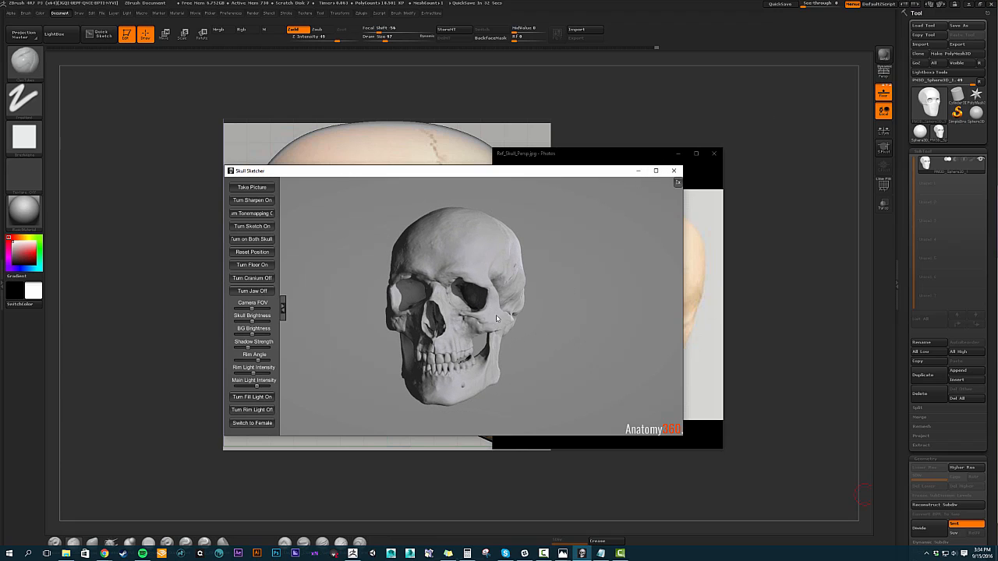
pyautogui.moveTo(572, 291); pyautogui.dragTo(518, 310)
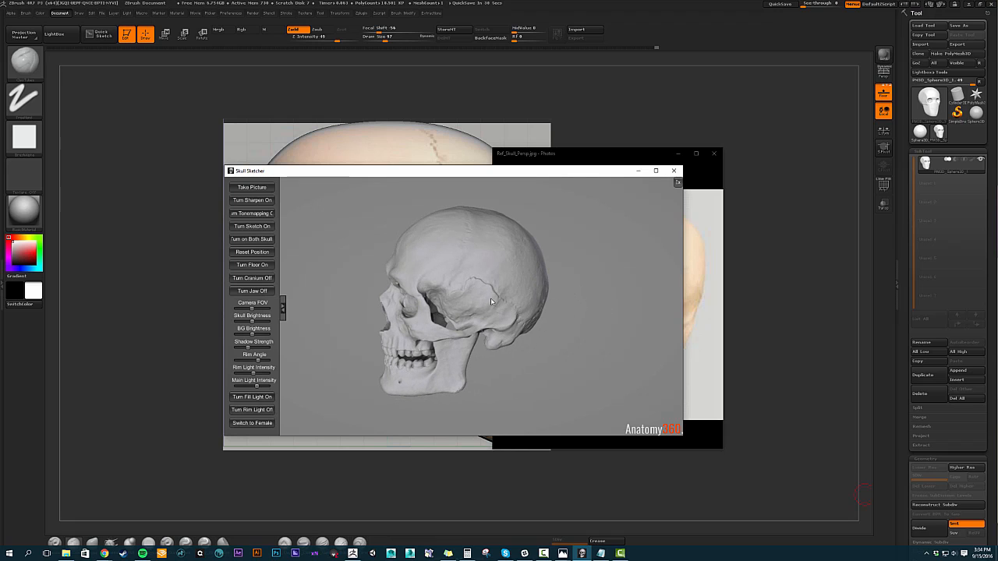
pyautogui.moveTo(539, 359)
pyautogui.mouseDown()
pyautogui.moveTo(580, 350)
pyautogui.moveTo(587, 336)
pyautogui.mouseUp()
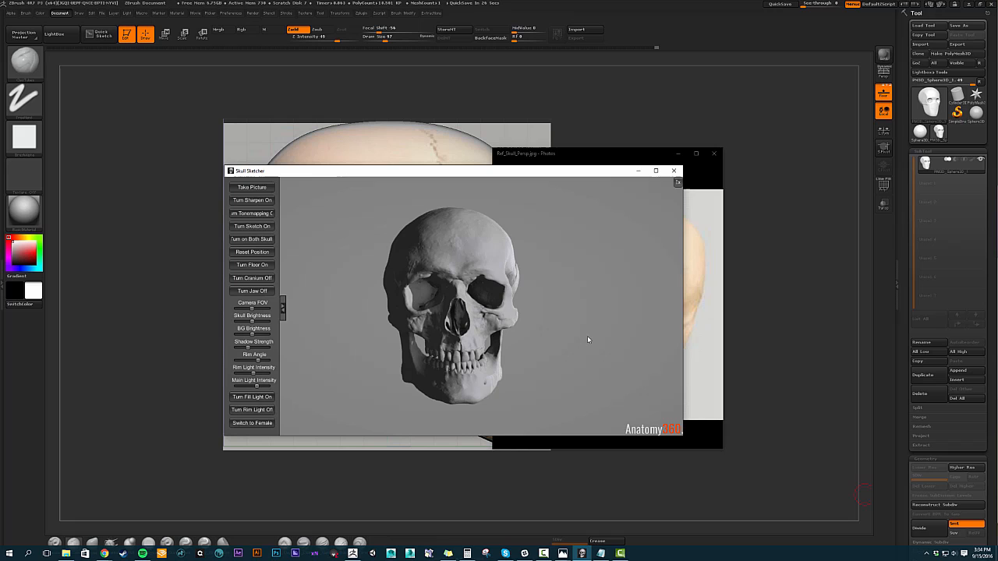
pyautogui.click(638, 171)
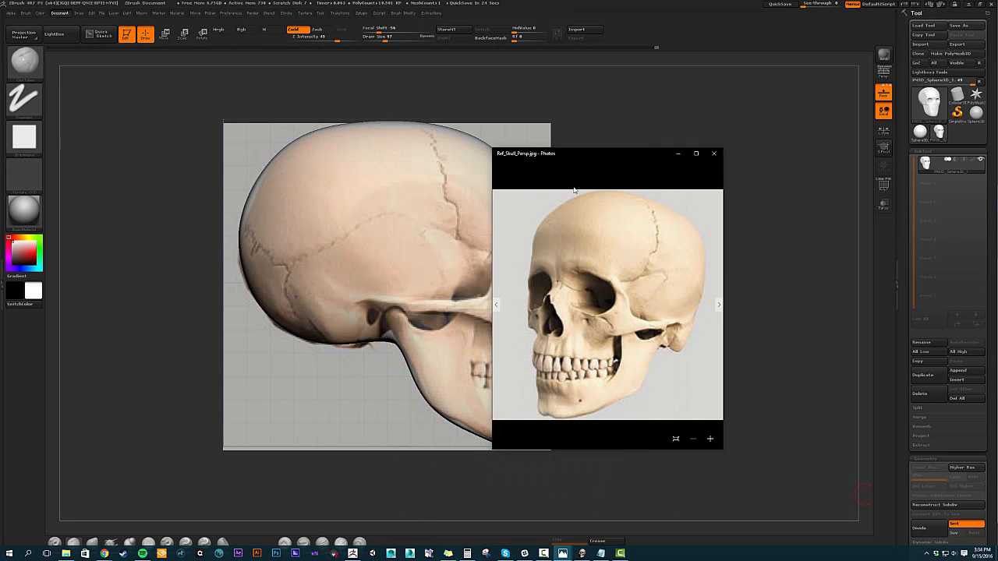
pyautogui.click(678, 153)
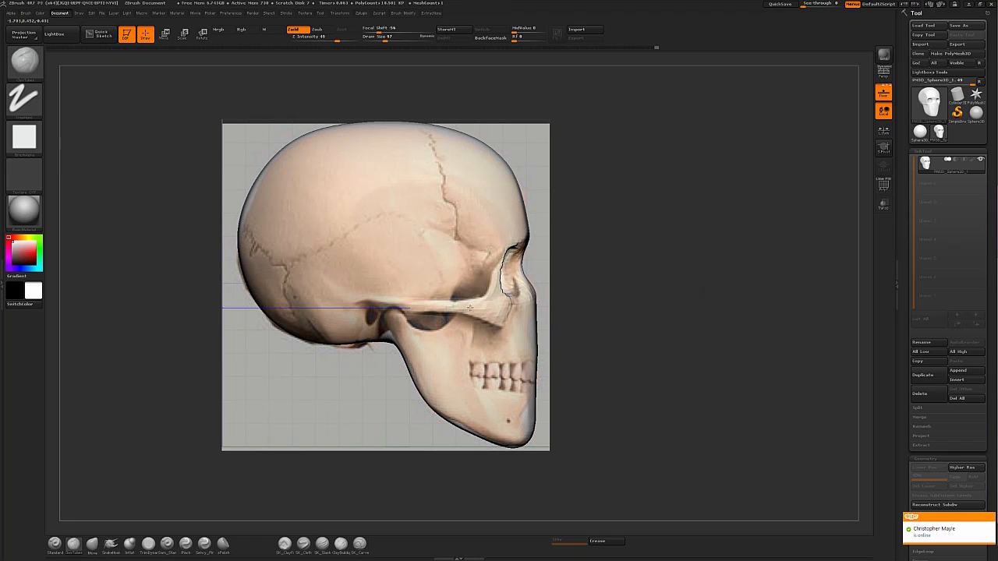
# Step: Against the front reference, widen both eye sockets toward the nasal bridge with the Move brush
pyautogui.moveTo(712, 322); pyautogui.dragTo(786, 308)
pyautogui.click(883, 93)
pyautogui.keyDown('alt'); pyautogui.moveTo(787, 222); pyautogui.dragTo(648, 289); pyautogui.keyUp('alt')
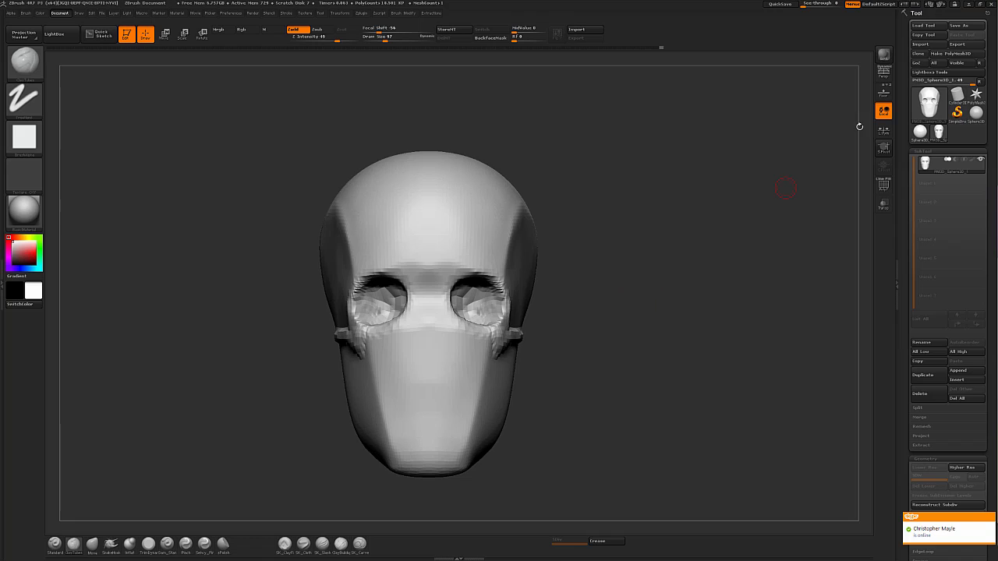
pyautogui.click(883, 92)
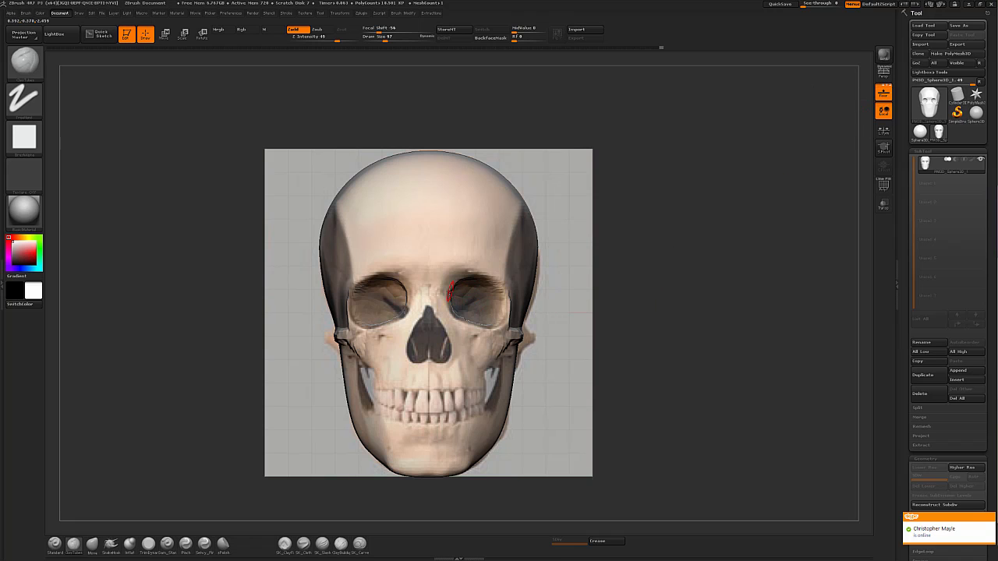
pyautogui.press('s')
pyautogui.moveTo(450, 291); pyautogui.dragTo(460, 293)
pyautogui.press('b')
pyautogui.press('m')
pyautogui.press('v')
pyautogui.press('s')
pyautogui.moveTo(453, 292)
pyautogui.mouseDown()
pyautogui.moveTo(498, 284)
pyautogui.moveTo(451, 294)
pyautogui.mouseUp()
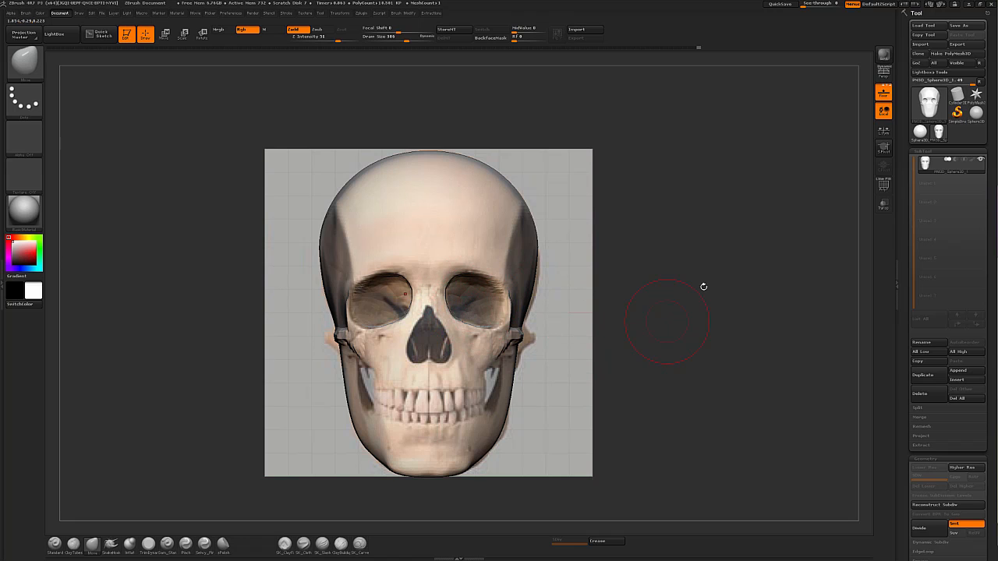
# Step: Hide the reference images and update the skull's DynaMesh to even out the stretched polygons
pyautogui.click(884, 93)
pyautogui.moveTo(644, 294)
pyautogui.mouseDown()
pyautogui.moveTo(679, 295)
pyautogui.moveTo(598, 301)
pyautogui.mouseUp()
pyautogui.press('ctrl')
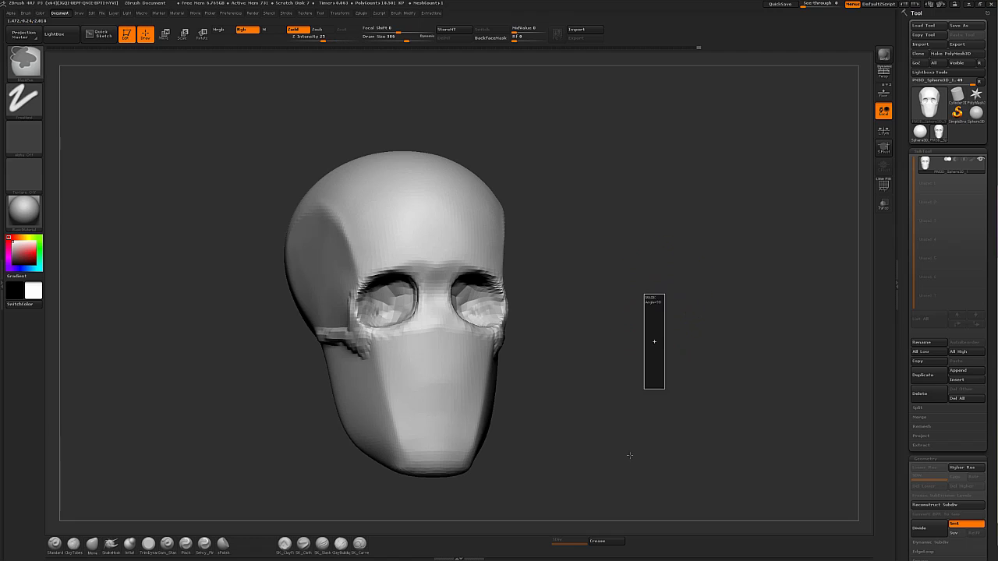
pyautogui.keyDown('ctrl'); pyautogui.moveTo(630, 456); pyautogui.dragTo(624, 477); pyautogui.keyUp('ctrl')
pyautogui.moveTo(638, 347)
pyautogui.mouseDown()
pyautogui.moveTo(672, 343)
pyautogui.moveTo(604, 329)
pyautogui.mouseUp()
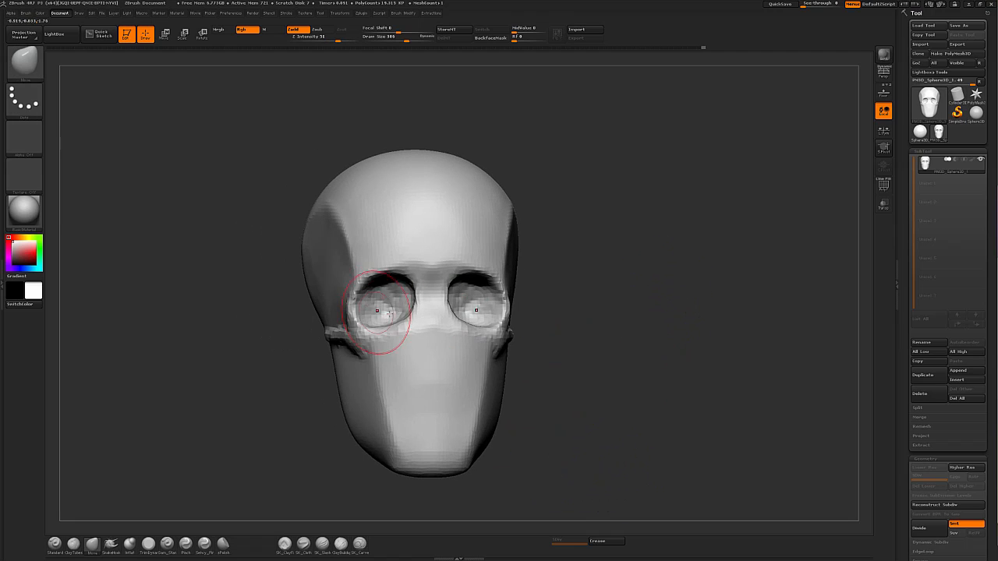
# Step: Sculpt and smooth the inside of both eye sockets with the ClayBuildup brush at a draw size of 212
pyautogui.press('b')
pyautogui.press('b')
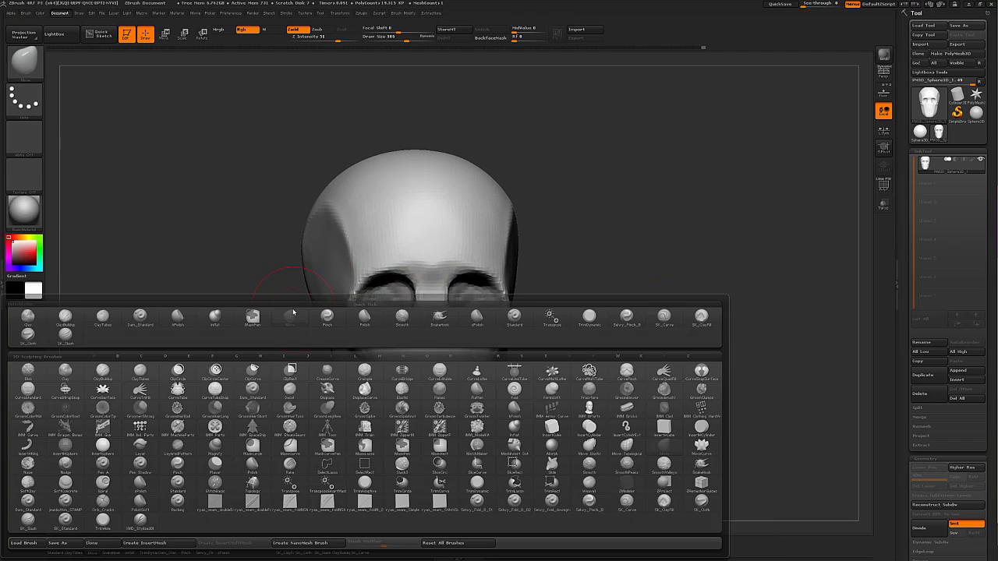
pyautogui.click(68, 318)
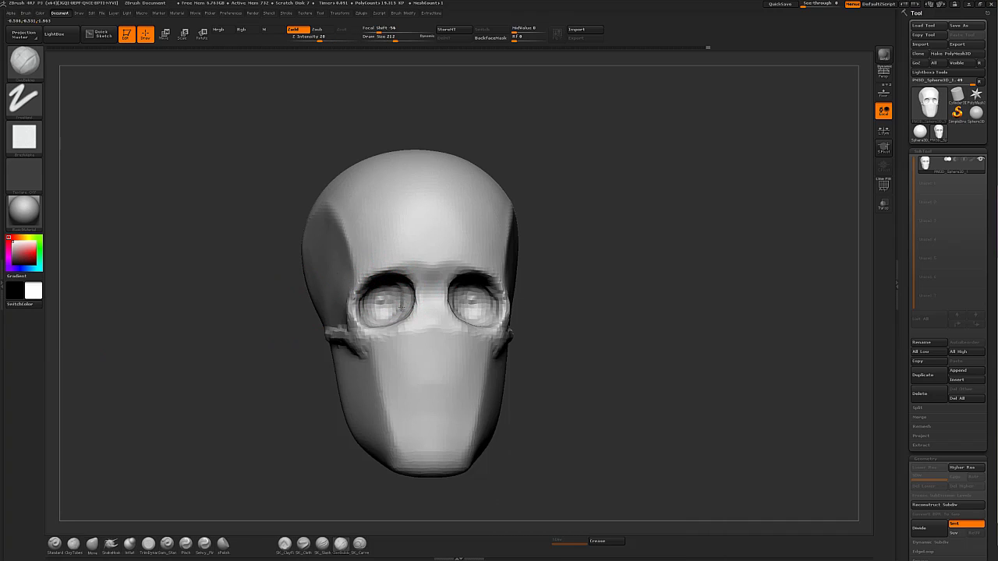
pyautogui.moveTo(628, 333); pyautogui.dragTo(516, 312)
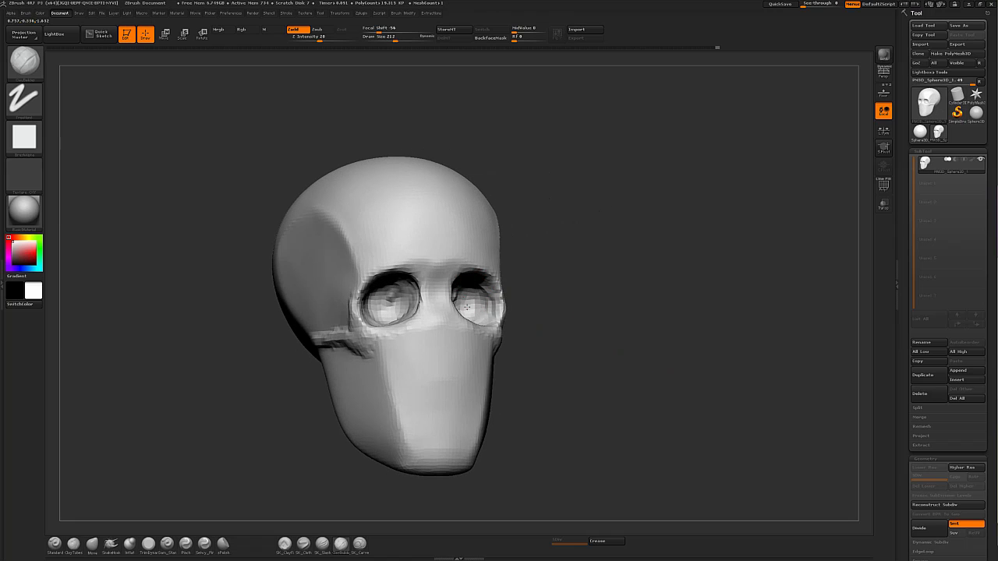
pyautogui.moveTo(663, 287); pyautogui.dragTo(573, 299)
pyautogui.press('shift')
pyautogui.keyDown('shift'); pyautogui.moveTo(442, 290); pyautogui.dragTo(453, 296); pyautogui.keyUp('shift')
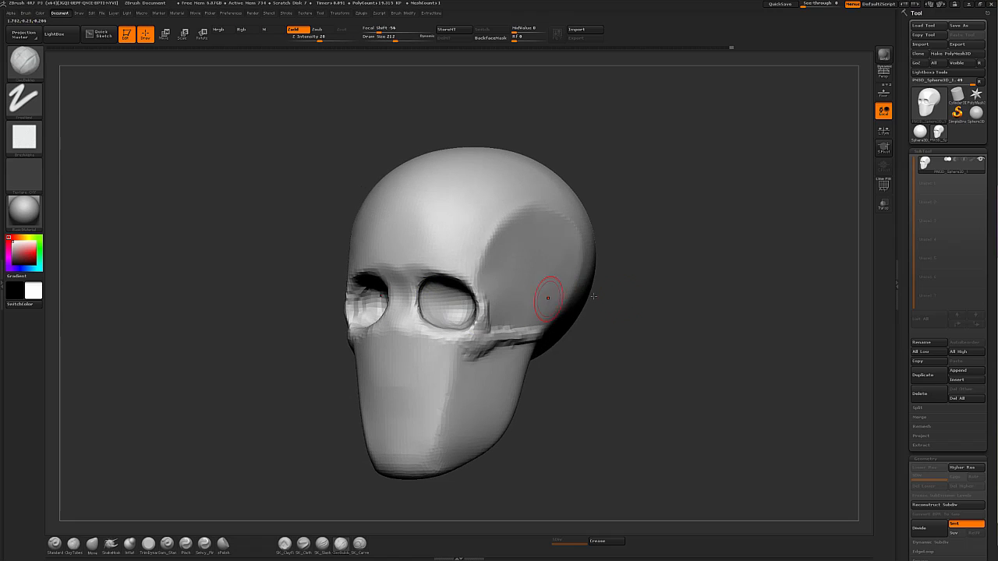
pyautogui.moveTo(719, 308); pyautogui.dragTo(687, 306)
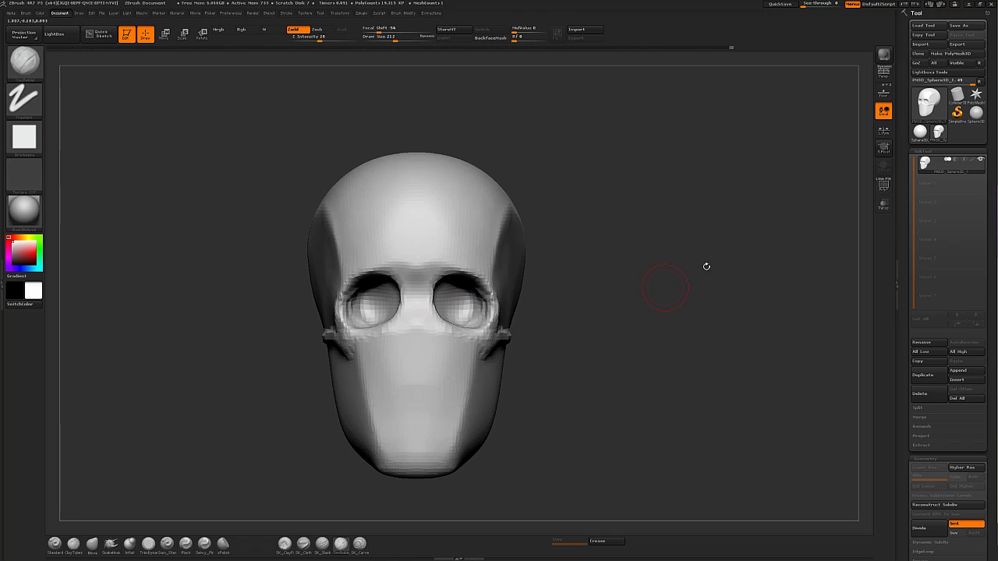
# Step: Show the reference images again and refine the inner rims of both eye sockets with the Move and TrimDynamic brushes
pyautogui.click(884, 93)
pyautogui.press('b')
pyautogui.press('m')
pyautogui.press('v')
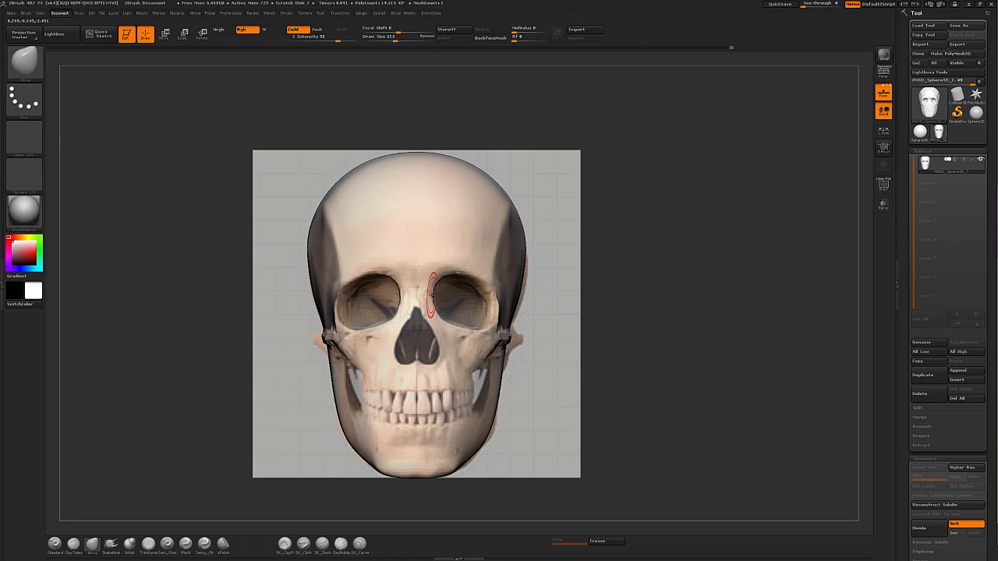
pyautogui.moveTo(662, 288); pyautogui.dragTo(515, 308)
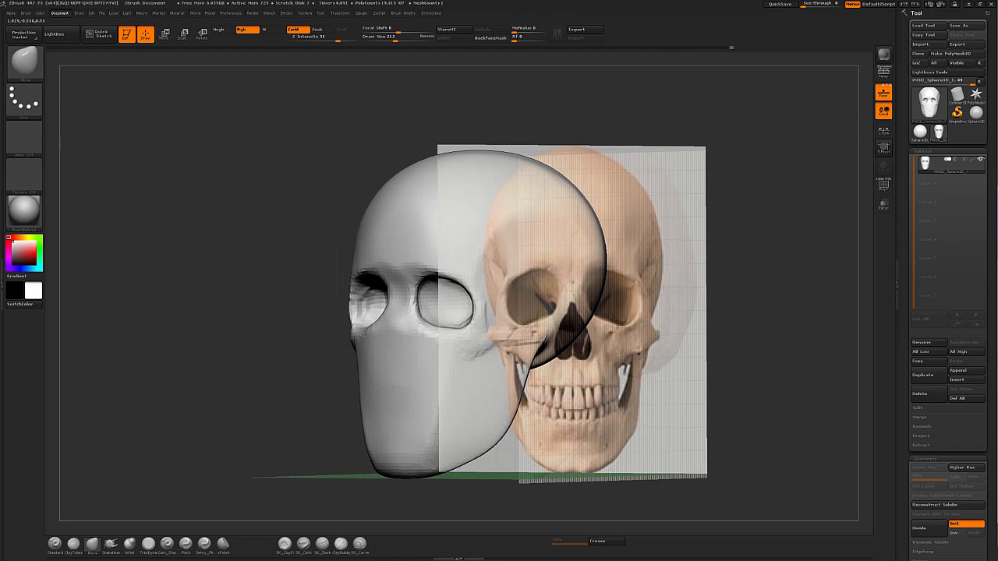
pyautogui.press('shift')
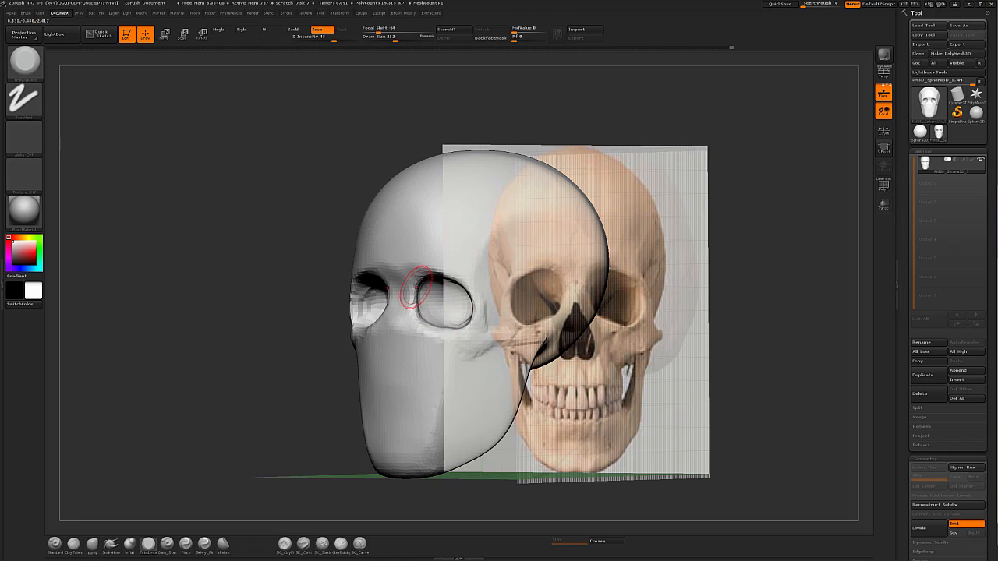
pyautogui.moveTo(412, 296)
pyautogui.keyDown('shift'); pyautogui.mouseDown()
pyautogui.moveTo(512, 280)
pyautogui.moveTo(586, 290)
pyautogui.mouseUp(); pyautogui.keyUp('shift')
pyautogui.moveTo(722, 281)
pyautogui.keyDown('shift'); pyautogui.mouseDown()
pyautogui.moveTo(753, 269)
pyautogui.moveTo(741, 267)
pyautogui.mouseUp(); pyautogui.keyUp('shift')
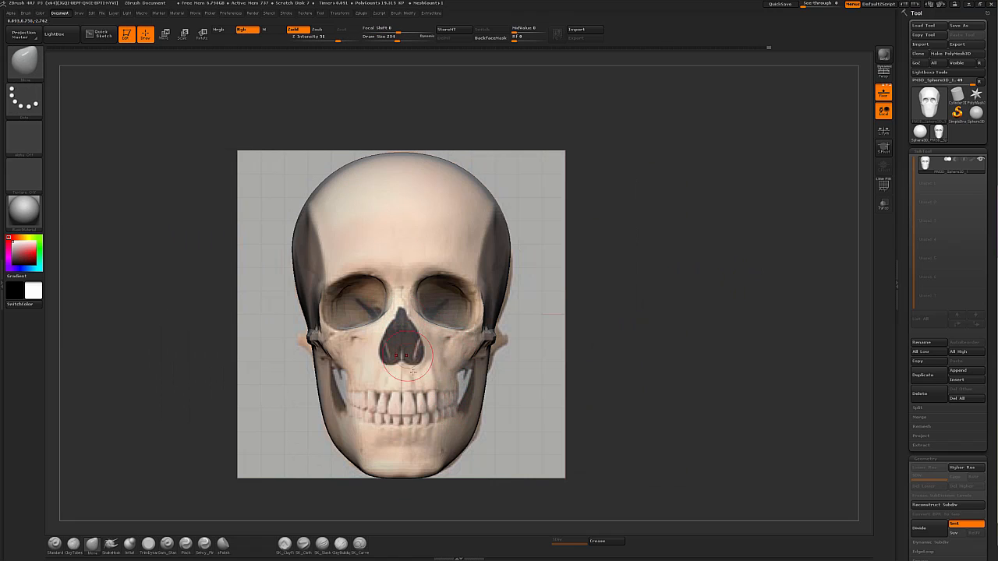
# Step: Carve out and smooth the nasal cavity with the ClayBuildup brush against the front reference
pyautogui.press('b')
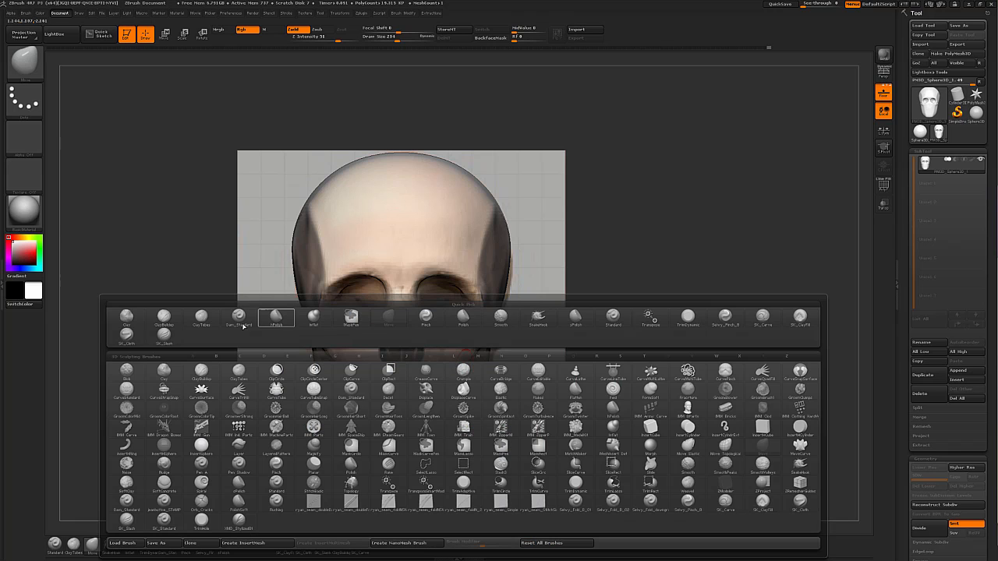
pyautogui.press('c')
pyautogui.press('b')
pyautogui.press('s')
pyautogui.moveTo(424, 357); pyautogui.dragTo(411, 351)
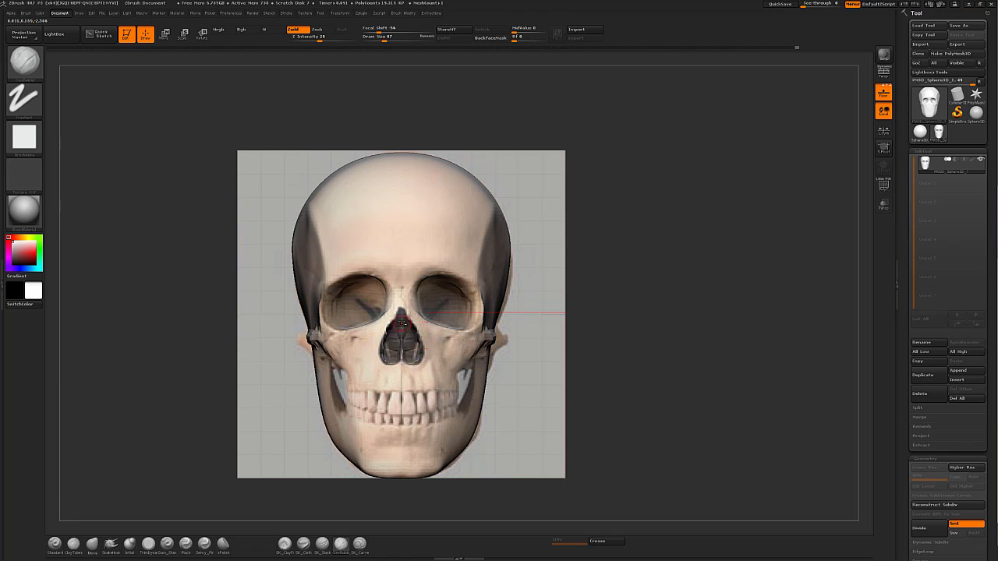
pyautogui.moveTo(650, 347)
pyautogui.mouseDown()
pyautogui.moveTo(616, 349)
pyautogui.moveTo(653, 349)
pyautogui.mouseUp()
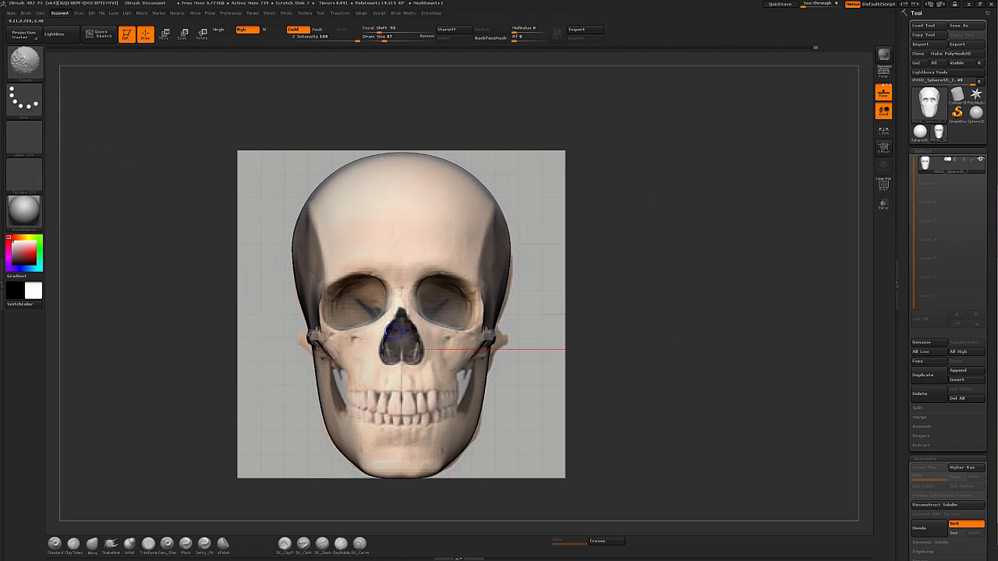
# Step: Adjust the nasal opening with an enlarged Move brush and inspect it with the reference images hidden
pyautogui.press('b')
pyautogui.press('m')
pyautogui.press('v')
pyautogui.press(']')
pyautogui.press(']')
pyautogui.press(']')
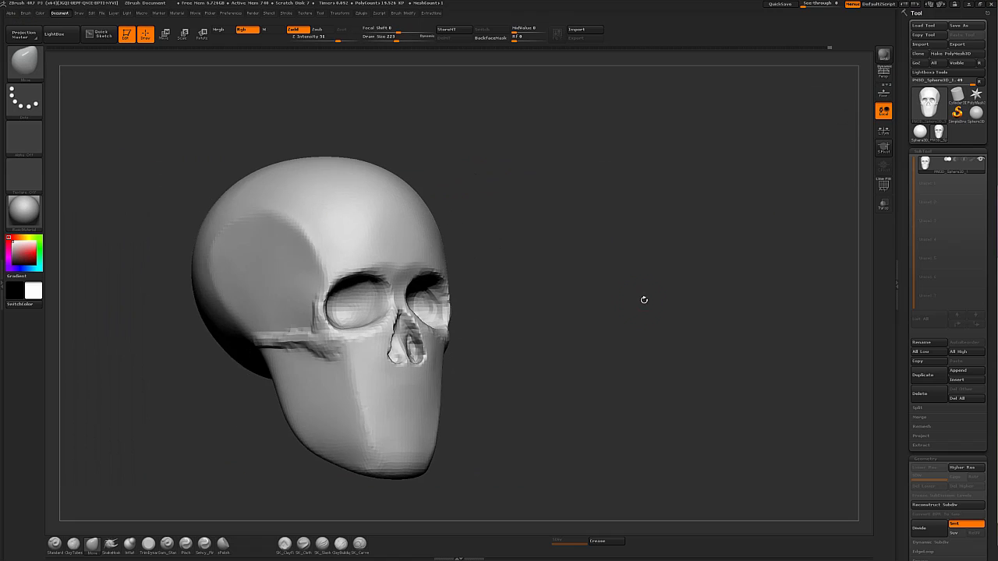
pyautogui.moveTo(645, 299); pyautogui.dragTo(390, 292)
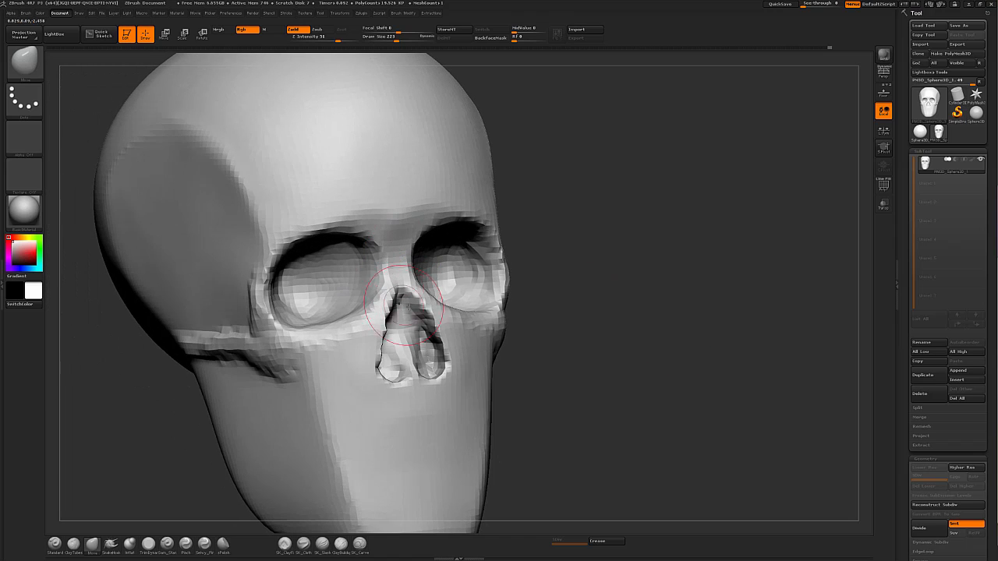
# Step: Build up the nasal bridge above the nose opening with a smaller ClayTubes brush
pyautogui.click(72, 546)
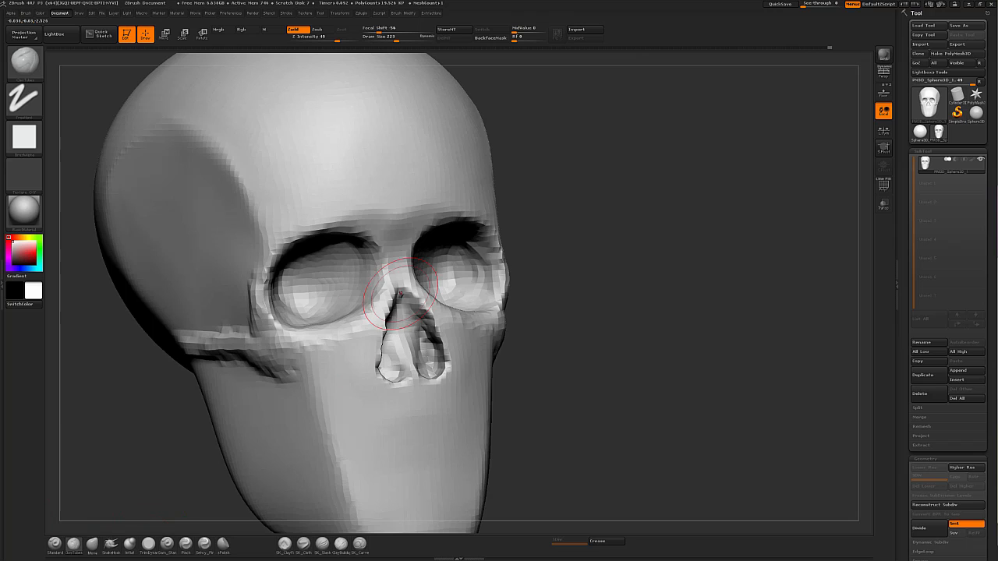
pyautogui.press('[')
pyautogui.press('[')
pyautogui.press('[')
pyautogui.moveTo(516, 285); pyautogui.dragTo(583, 283)
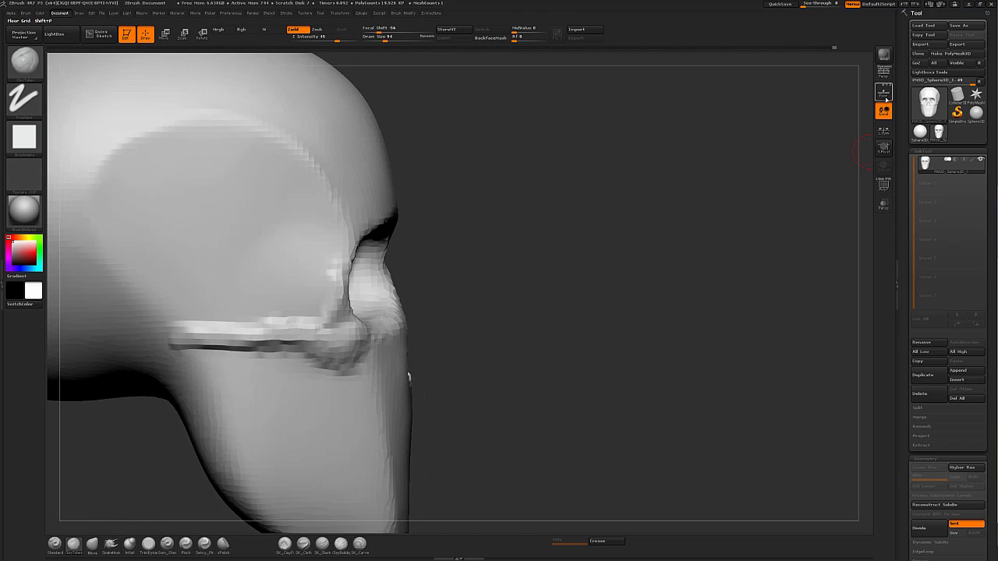
# Step: Show the reference images in side view and pull the nasal bridge toward the reference profile with the Move brush
pyautogui.click(885, 94)
pyautogui.keyDown('alt'); pyautogui.moveTo(581, 345); pyautogui.dragTo(632, 344); pyautogui.keyUp('alt')
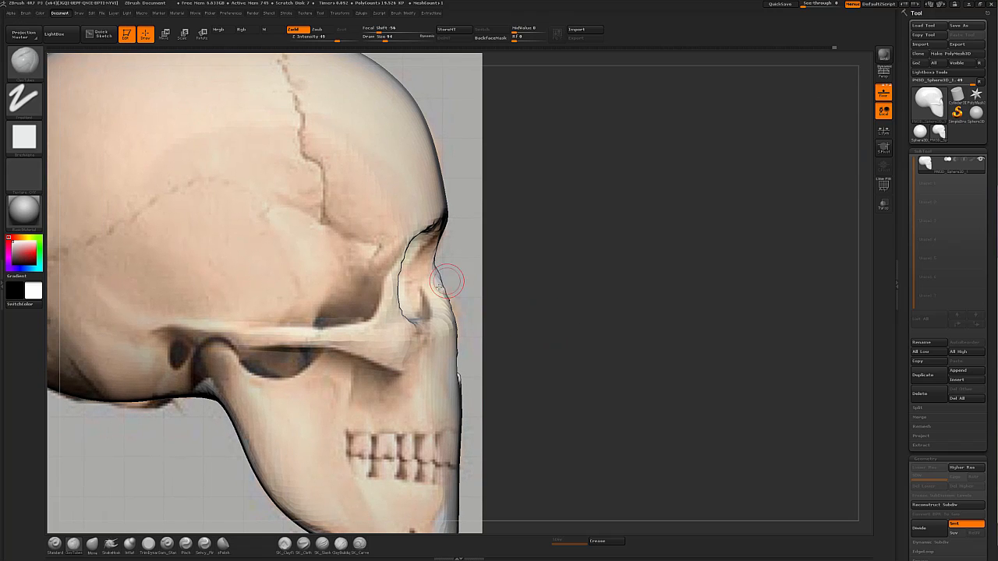
pyautogui.press('b')
pyautogui.press('m')
pyautogui.press('v')
pyautogui.press(']')
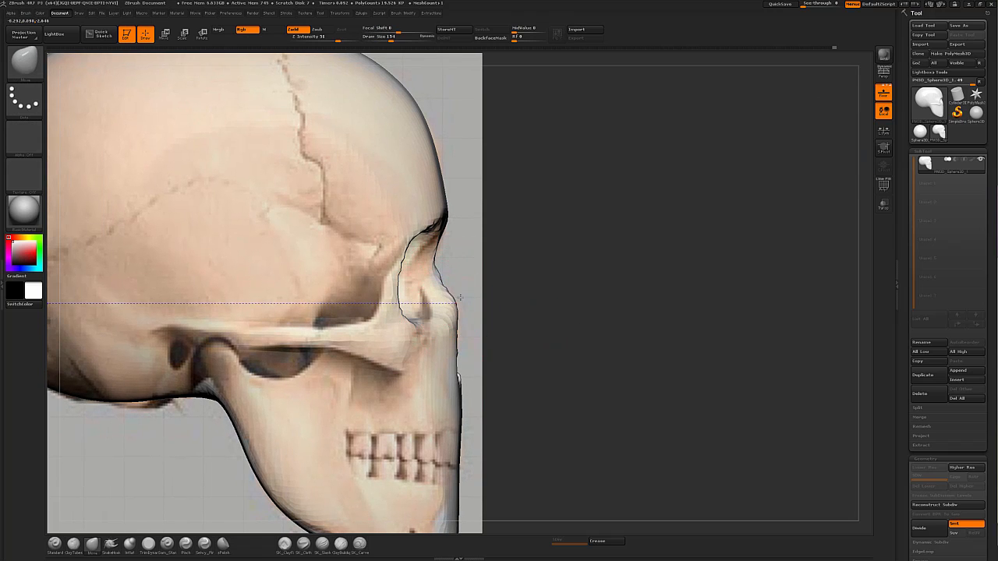
# Step: Pull the upper edge of the nasal opening slightly forward and down with a smaller Move brush
pyautogui.moveTo(586, 351); pyautogui.dragTo(608, 328)
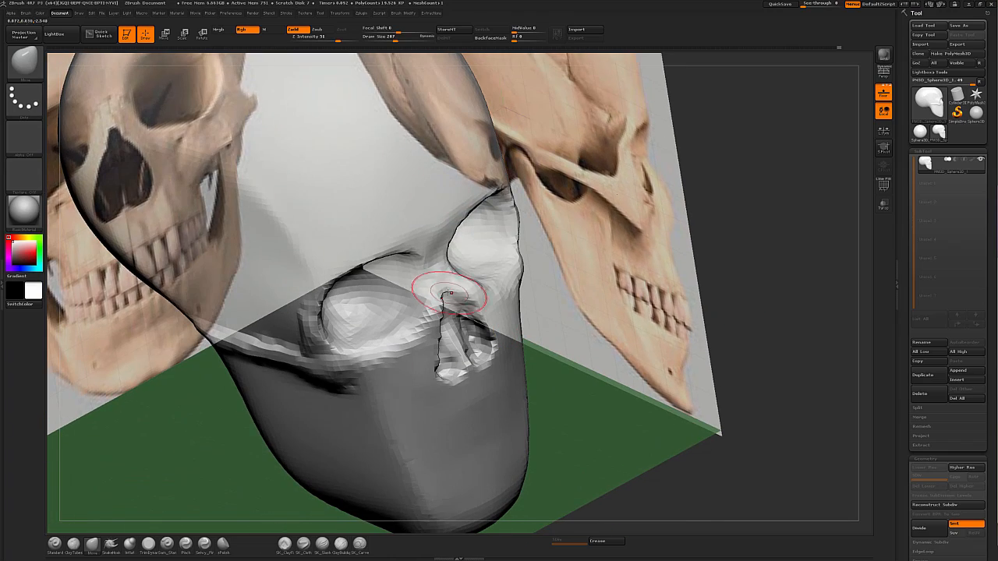
pyautogui.press('[')
pyautogui.moveTo(448, 293); pyautogui.dragTo(454, 299)
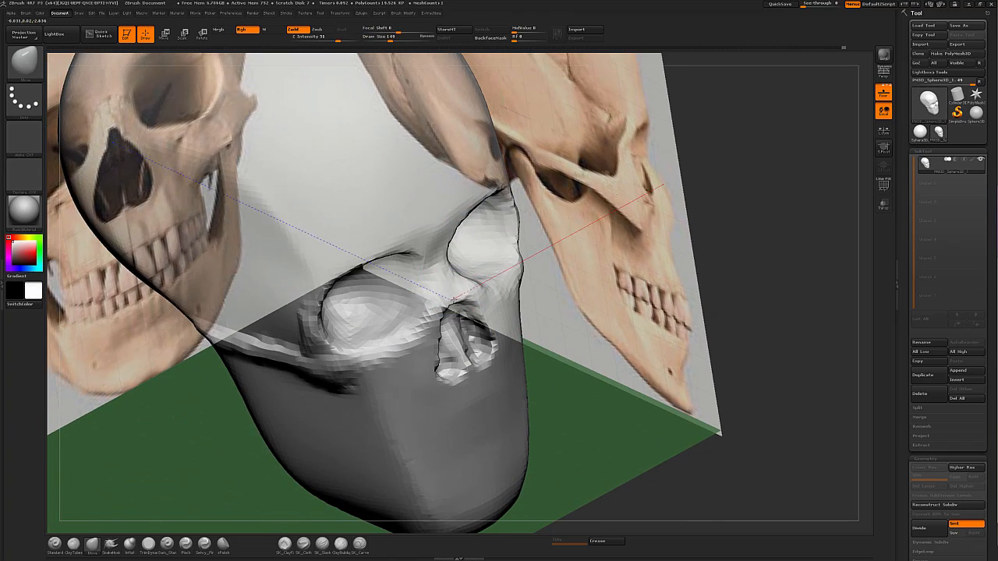
pyautogui.moveTo(545, 261)
pyautogui.mouseDown()
pyautogui.moveTo(576, 274)
pyautogui.moveTo(453, 297)
pyautogui.moveTo(439, 286)
pyautogui.mouseUp()
pyautogui.moveTo(624, 287); pyautogui.dragTo(772, 295)
# Step: Update the DynaMesh and refine the tip of the nasal bone with the Move brush to match the side reference
pyautogui.press('b')
pyautogui.press('m')
pyautogui.press('v')
pyautogui.press(']')
pyautogui.moveTo(441, 291); pyautogui.dragTo(448, 296)
pyautogui.keyDown('ctrl'); pyautogui.moveTo(664, 253); pyautogui.dragTo(649, 338); pyautogui.keyUp('ctrl')
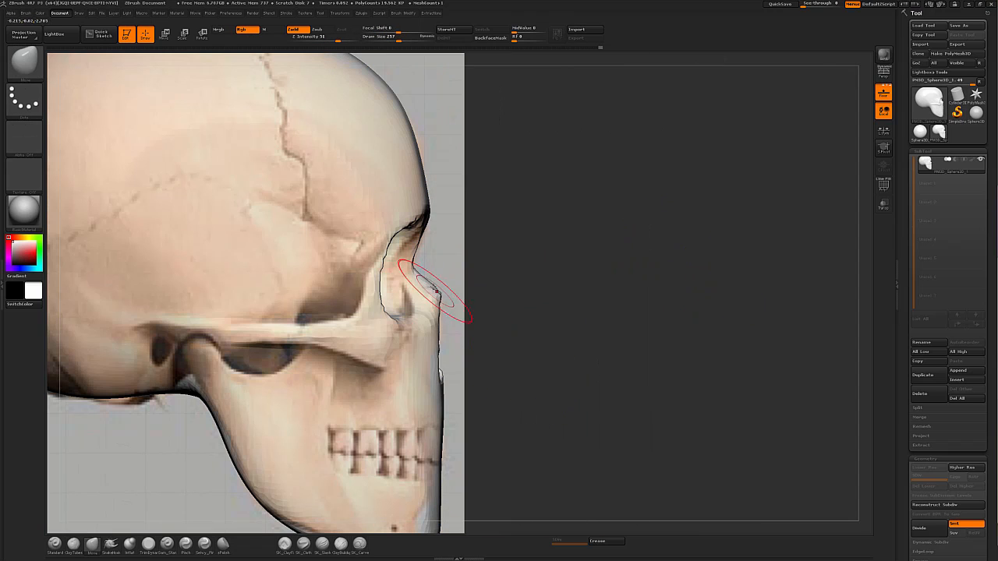
pyautogui.press(']')
pyautogui.moveTo(439, 292); pyautogui.dragTo(433, 290)
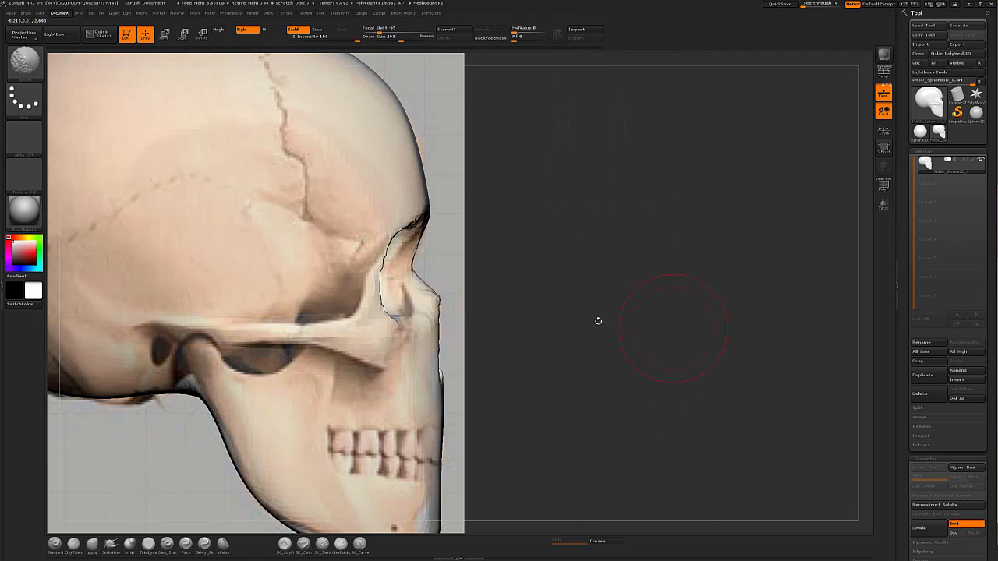
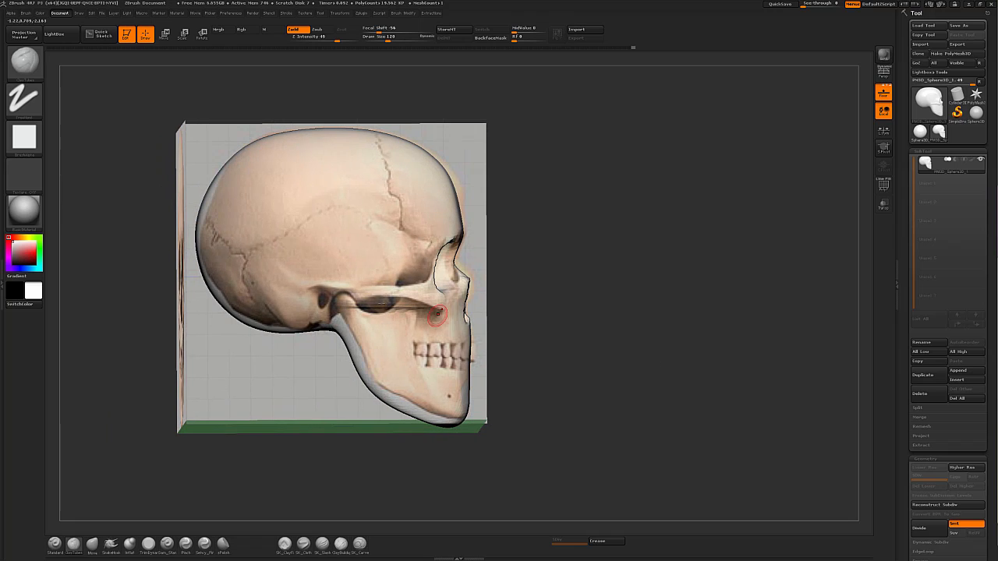
# Step: Set the DynaMesh resolution to 64 for the skull
pyautogui.scroll(-5, 951, 468)
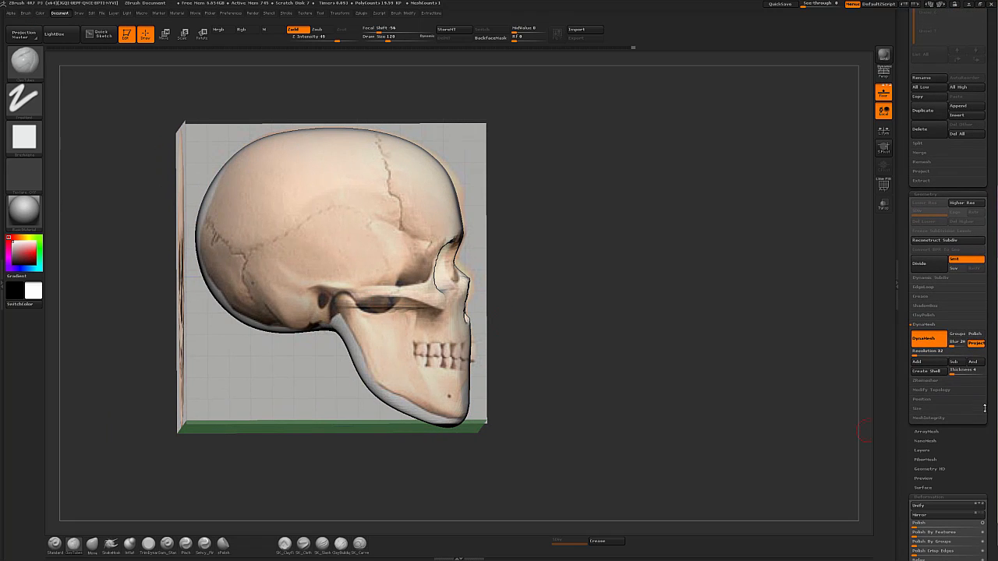
pyautogui.click(916, 353)
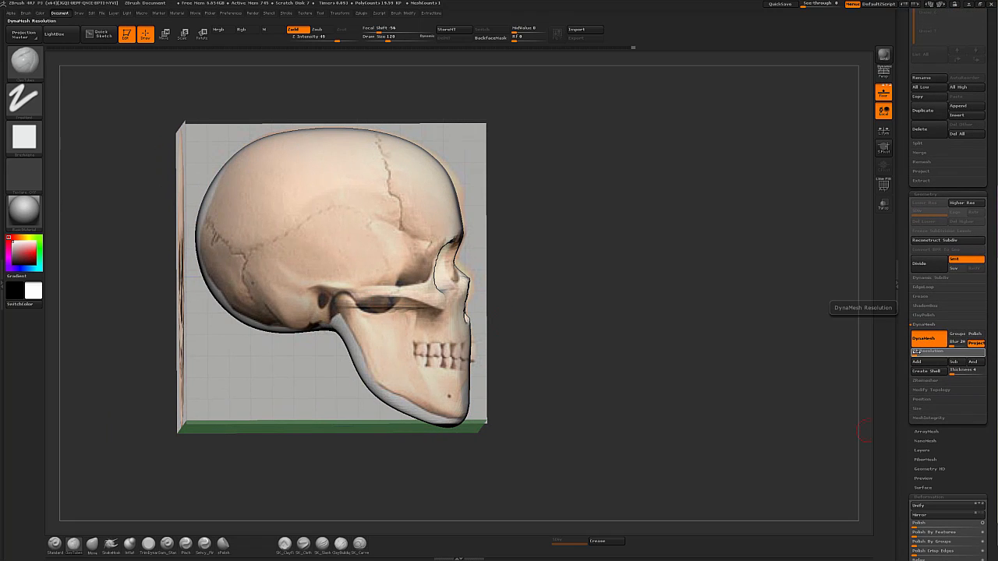
pyautogui.moveTo(628, 412); pyautogui.dragTo(606, 252)
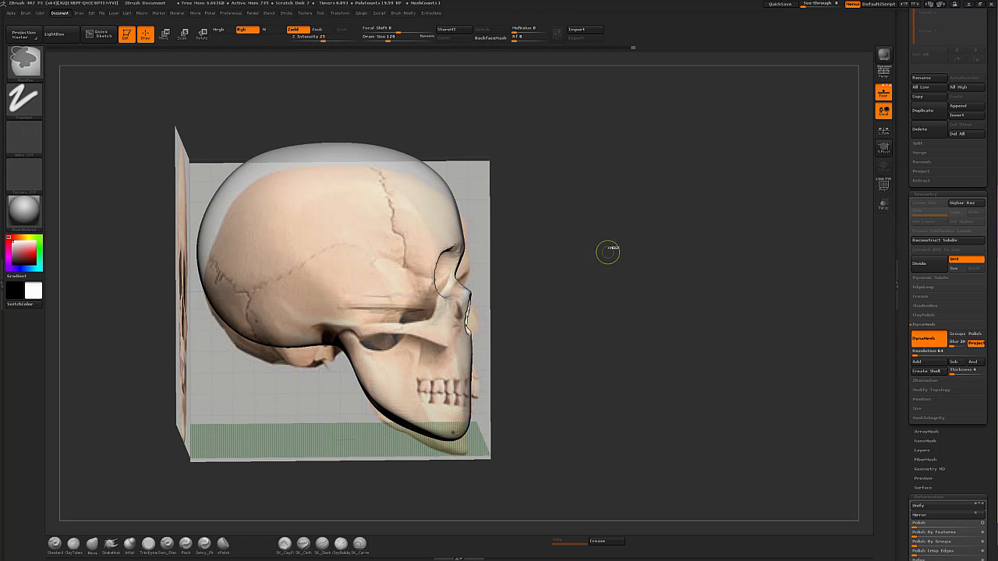
# Step: Pull both cheekbones outward with the Move brush to match their width in the front reference
pyautogui.moveTo(668, 347); pyautogui.dragTo(658, 341)
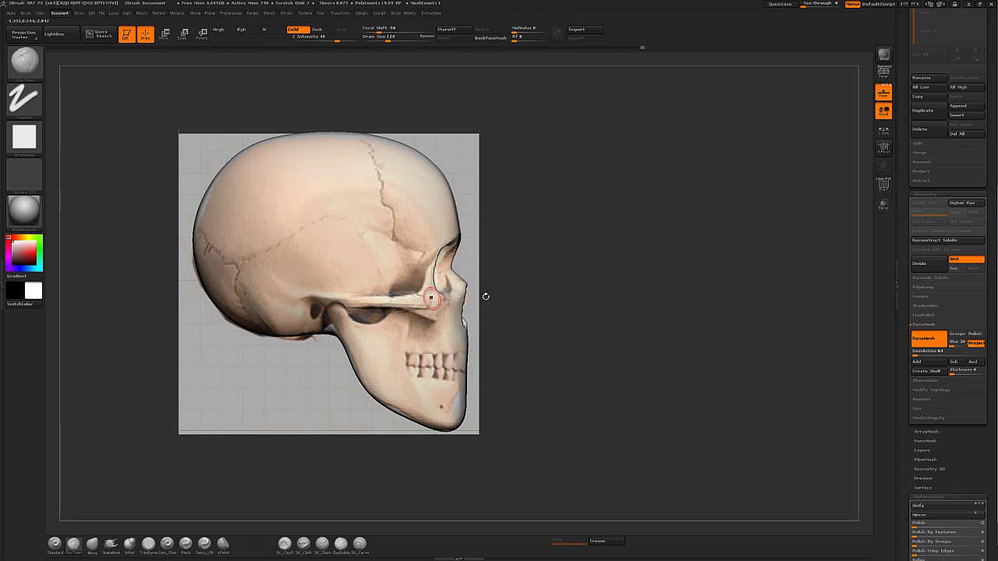
pyautogui.keyDown('shift'); pyautogui.moveTo(486, 294); pyautogui.dragTo(646, 307); pyautogui.keyUp('shift')
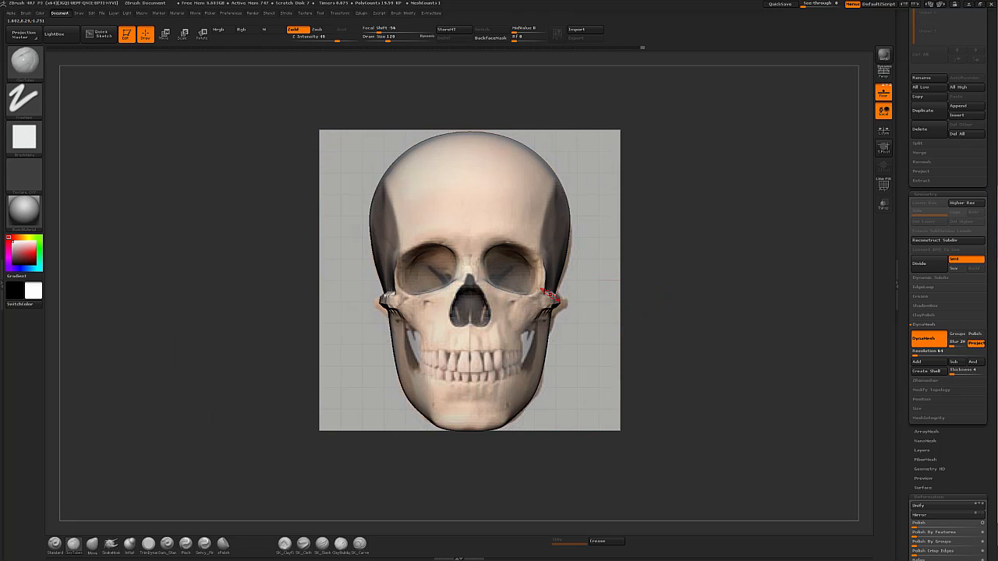
pyautogui.press('b')
pyautogui.press('m')
pyautogui.press('v')
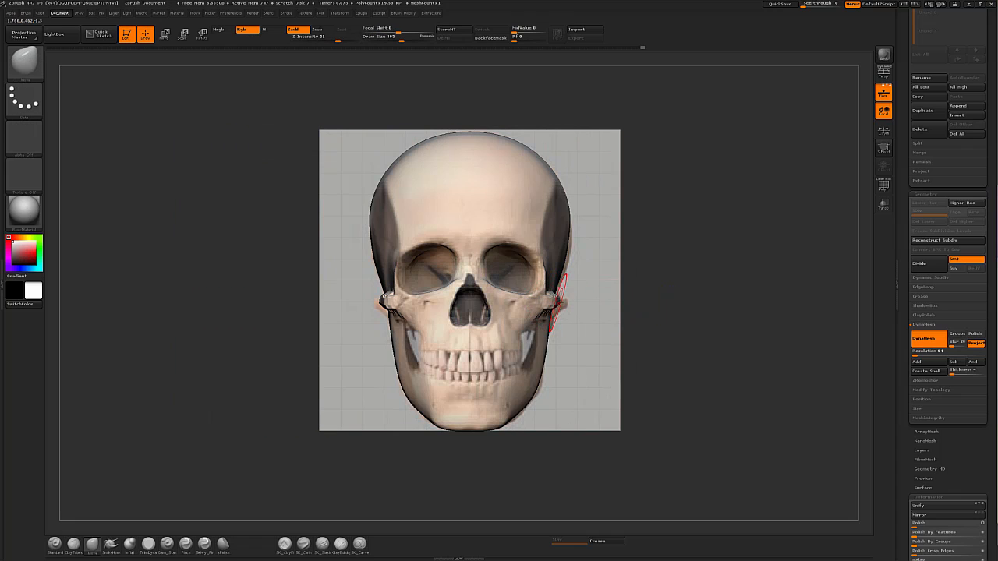
pyautogui.moveTo(662, 296); pyautogui.dragTo(630, 350)
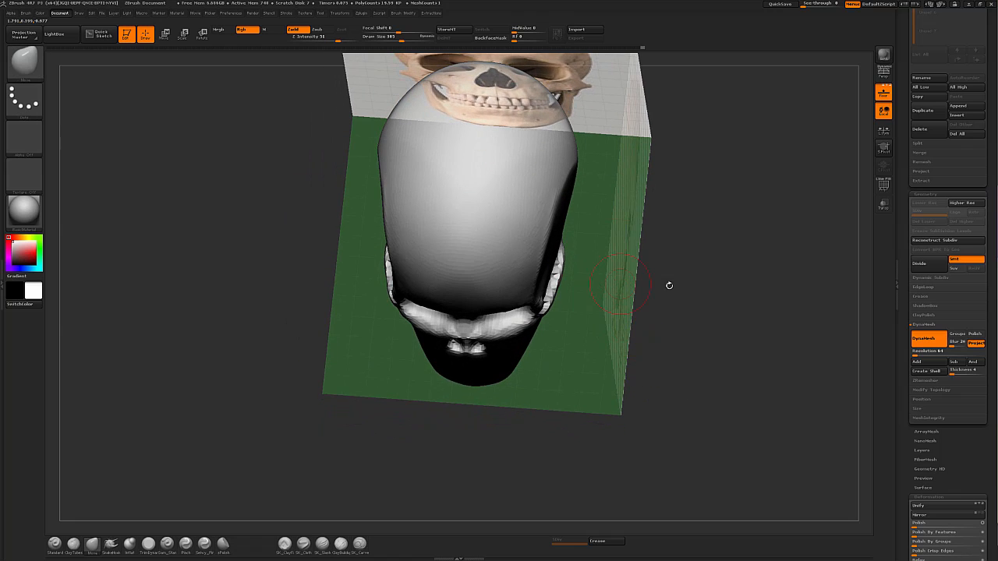
# Step: From directly above, bow both zygomatic arches outward with a larger Move brush
pyautogui.keyDown('shift'); pyautogui.moveTo(669, 286); pyautogui.dragTo(684, 307); pyautogui.keyUp('shift')
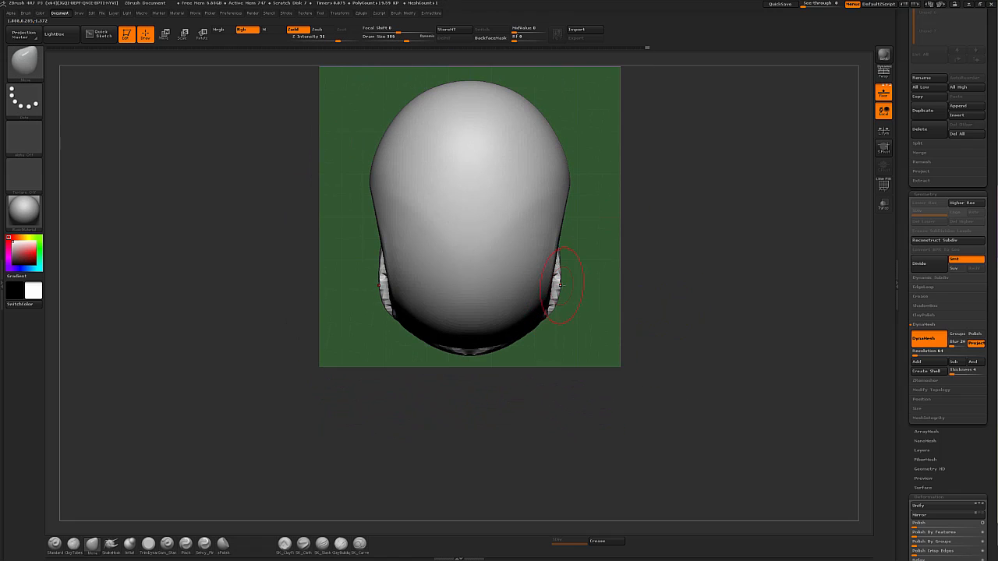
pyautogui.press('s')
pyautogui.moveTo(560, 286); pyautogui.dragTo(558, 286)
pyautogui.moveTo(557, 278); pyautogui.dragTo(563, 294)
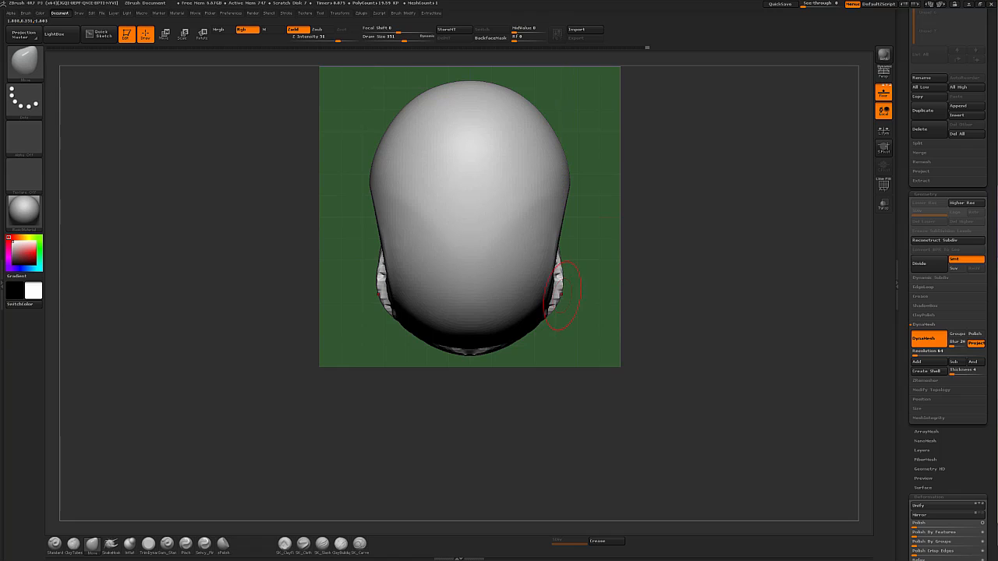
pyautogui.moveTo(713, 296)
pyautogui.mouseDown()
pyautogui.moveTo(739, 208)
pyautogui.moveTo(728, 244)
pyautogui.mouseUp()
# Step: Shape the area beneath both cheekbones with the ClayTubes brush, checking it against the front reference
pyautogui.press('b')
pyautogui.press('c')
pyautogui.press('t')
pyautogui.moveTo(669, 324)
pyautogui.keyDown('alt'); pyautogui.mouseDown()
pyautogui.moveTo(692, 329)
pyautogui.moveTo(514, 320)
pyautogui.mouseUp(); pyautogui.keyUp('alt')
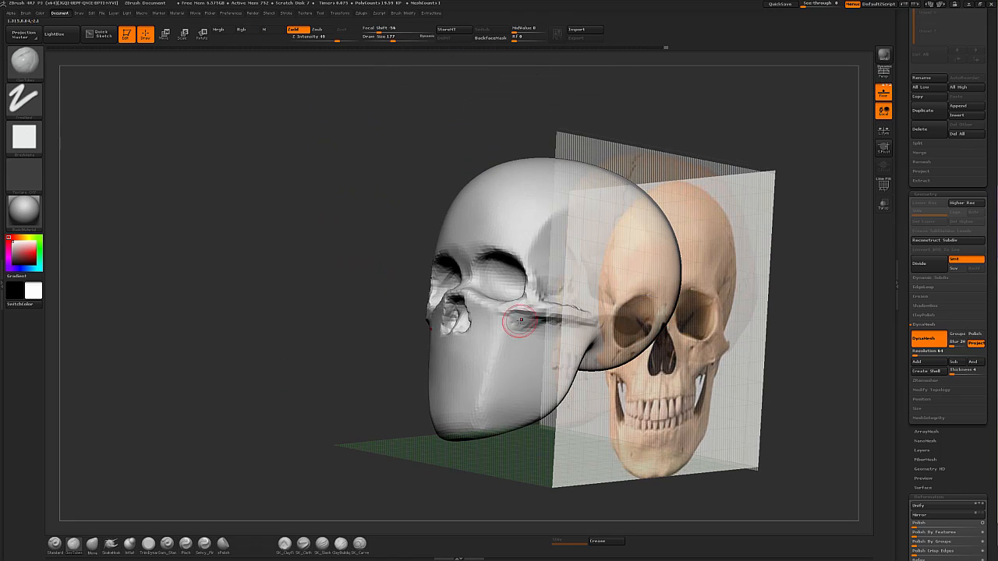
pyautogui.keyDown('shift'); pyautogui.moveTo(593, 328); pyautogui.dragTo(781, 364); pyautogui.keyUp('shift')
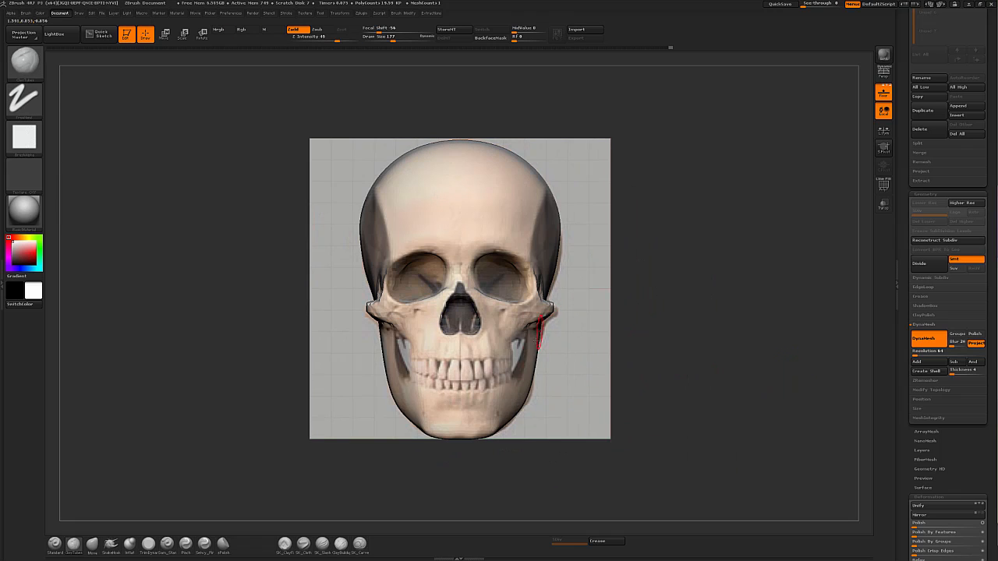
pyautogui.moveTo(503, 340); pyautogui.dragTo(511, 375)
pyautogui.moveTo(678, 343)
pyautogui.mouseDown()
pyautogui.moveTo(780, 343)
pyautogui.moveTo(631, 340)
pyautogui.moveTo(743, 340)
pyautogui.mouseUp()
# Step: Carve the upper point of the nasal opening with the Dam_Standard brush against the front reference
pyautogui.moveTo(676, 274); pyautogui.dragTo(448, 267)
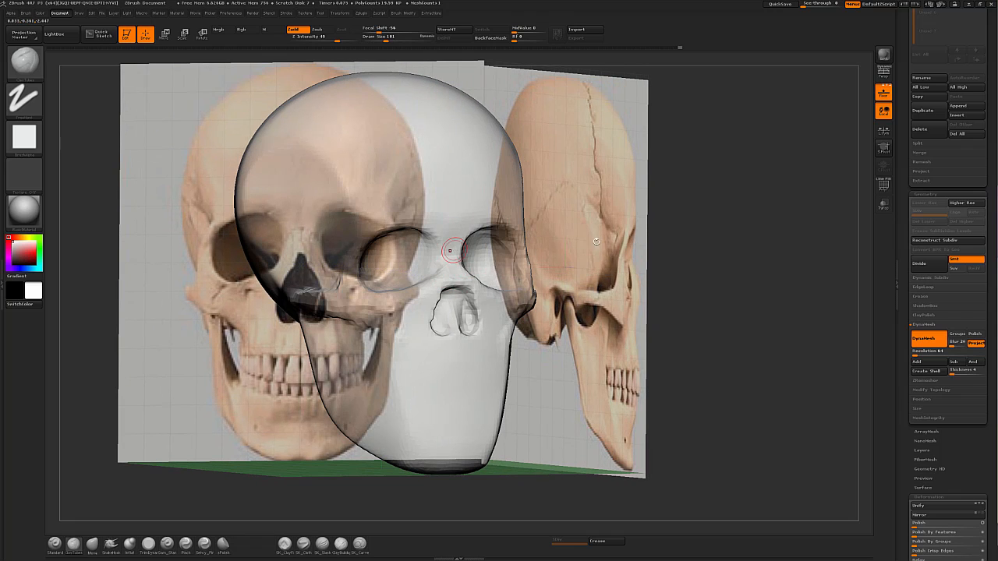
pyautogui.moveTo(597, 242); pyautogui.dragTo(731, 241)
pyautogui.moveTo(741, 298)
pyautogui.mouseDown()
pyautogui.moveTo(721, 297)
pyautogui.moveTo(767, 284)
pyautogui.mouseUp()
pyautogui.click(167, 548)
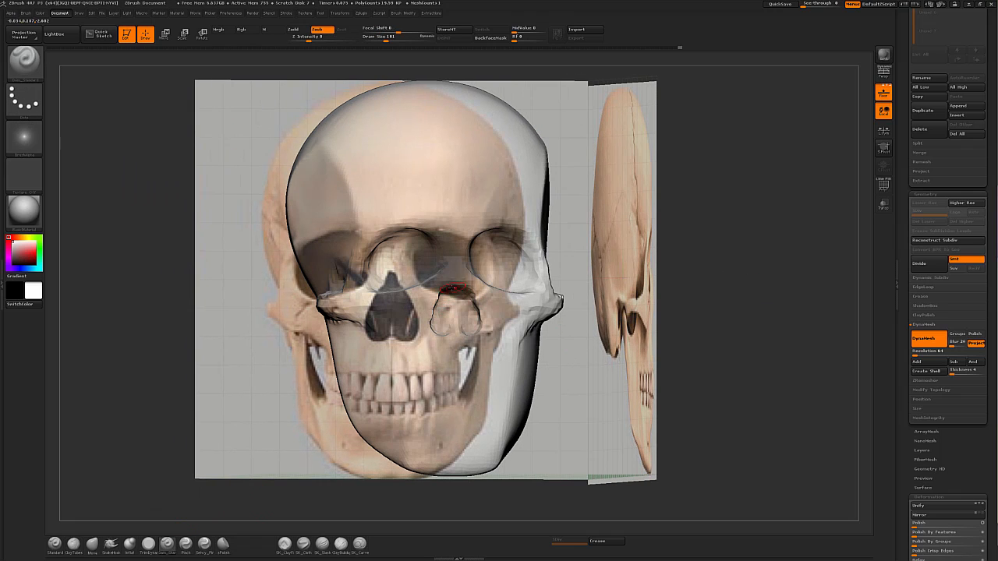
pyautogui.keyDown('shift'); pyautogui.moveTo(678, 259); pyautogui.dragTo(757, 252); pyautogui.keyUp('shift')
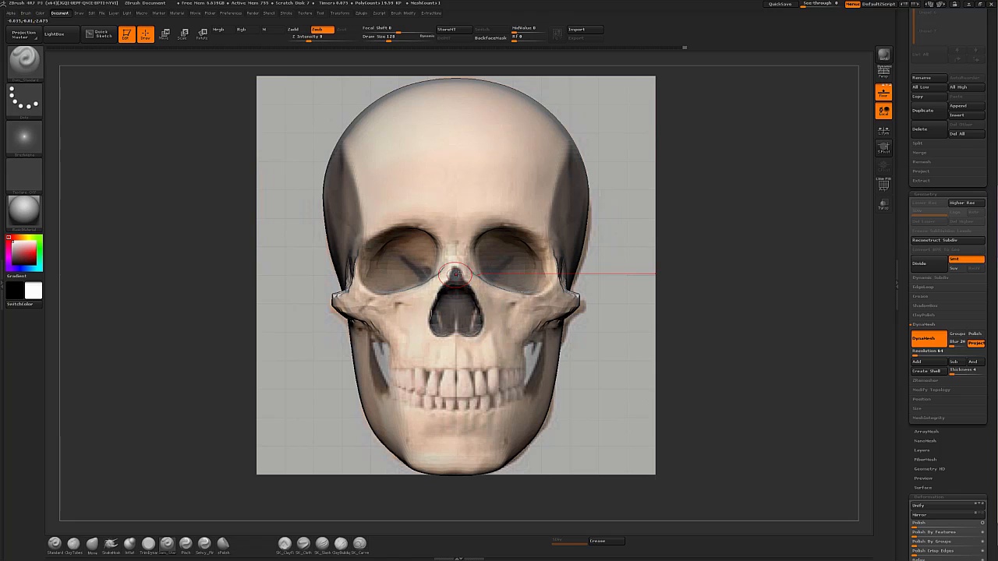
pyautogui.moveTo(681, 263); pyautogui.dragTo(634, 270)
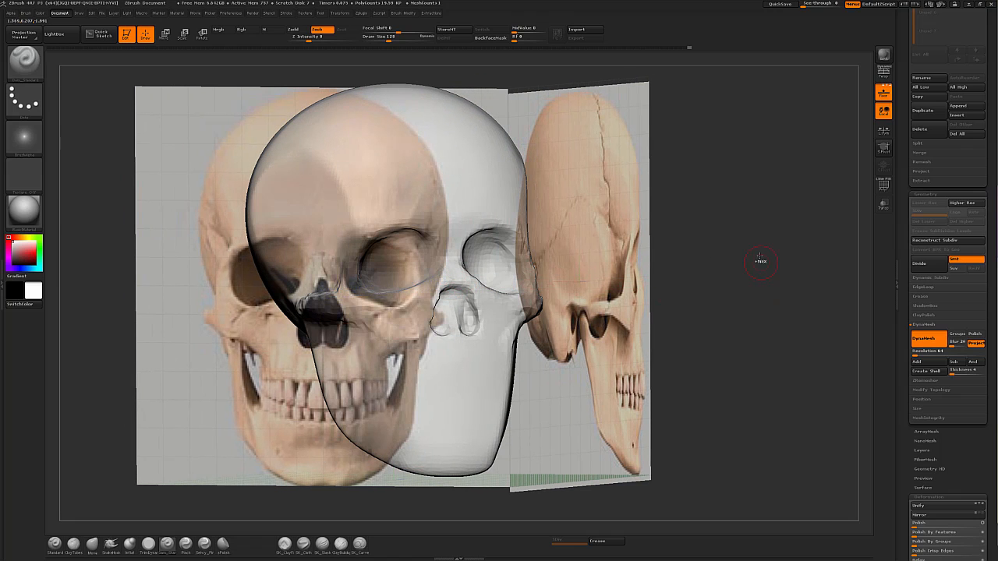
# Step: Update the DynaMesh and deepen the notch above the nasal opening with the Dam_Standard brush at Z Intensity 26
pyautogui.moveTo(761, 258)
pyautogui.keyDown('ctrl'); pyautogui.mouseDown()
pyautogui.moveTo(734, 401)
pyautogui.moveTo(744, 382)
pyautogui.mouseUp(); pyautogui.keyUp('ctrl')
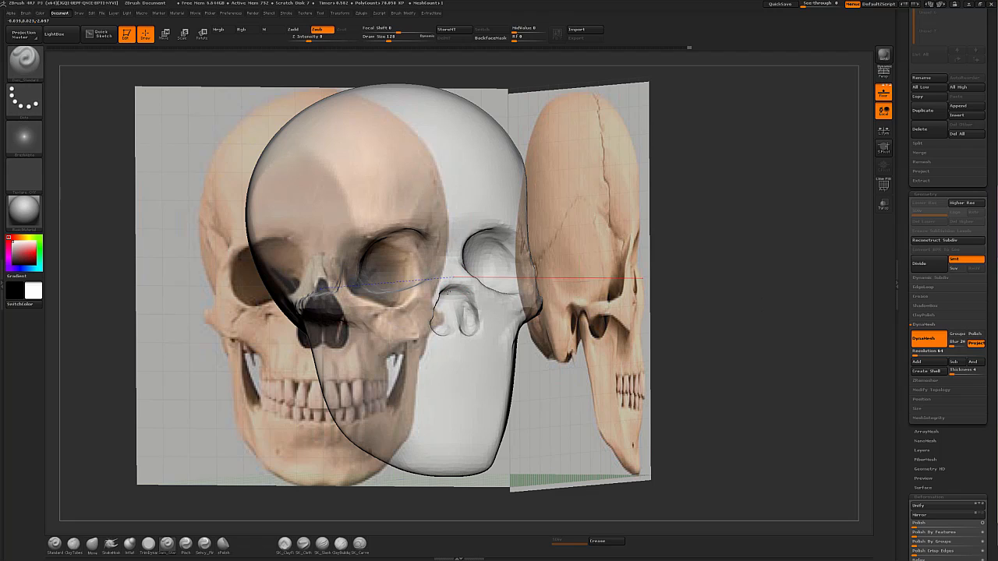
pyautogui.moveTo(314, 37); pyautogui.dragTo(325, 37)
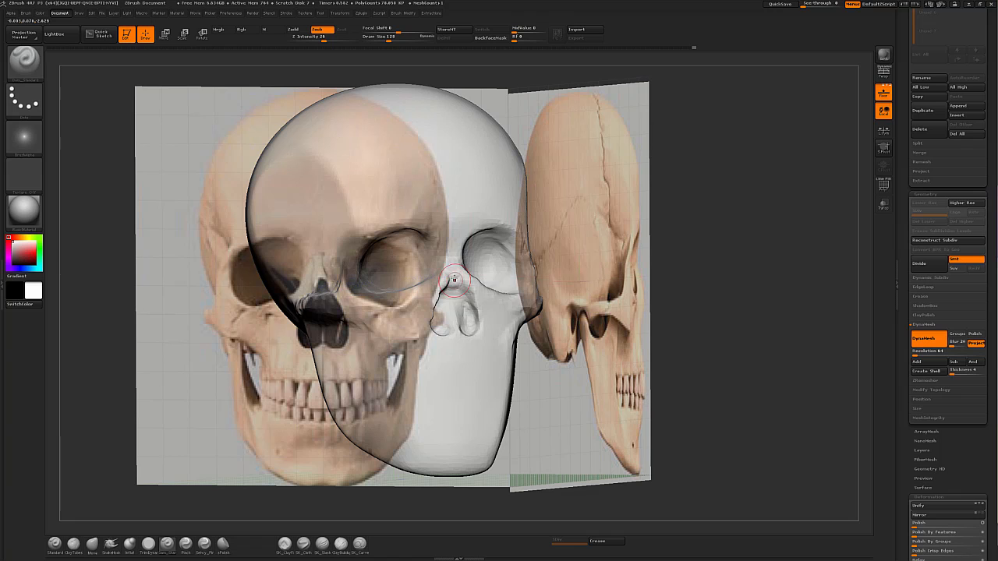
pyautogui.moveTo(454, 279); pyautogui.dragTo(453, 287)
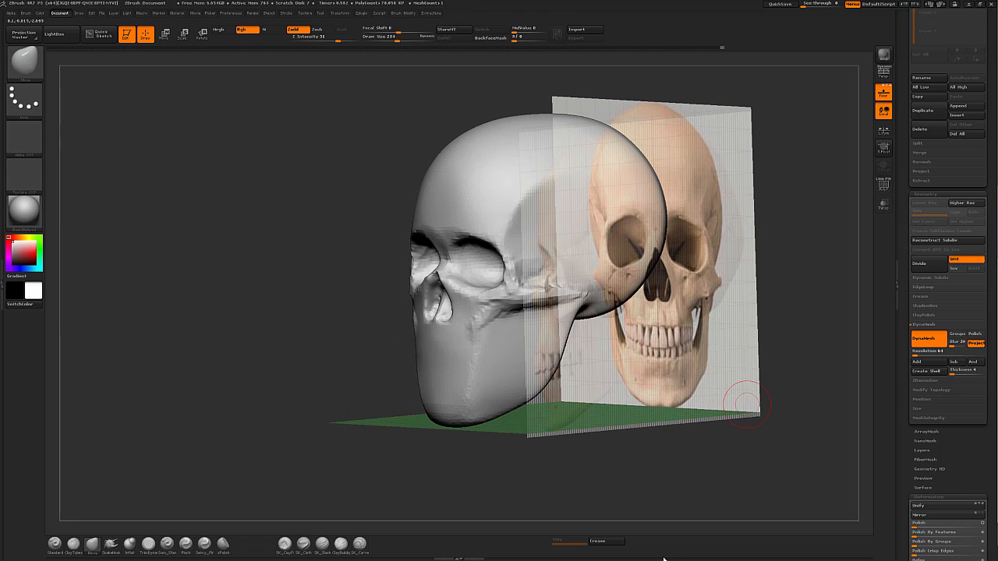
# Step: Open the perspective skull reference photo and compare its cheekbone, eye socket and nasal shapes with the sculpt from a similar three-quarter angle
pyautogui.moveTo(759, 396); pyautogui.dragTo(749, 379)
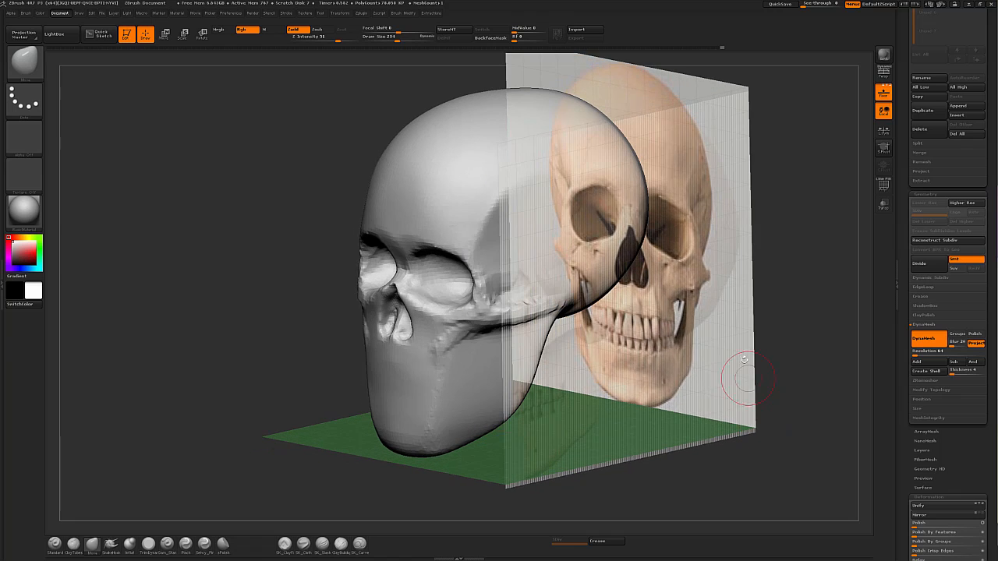
pyautogui.keyDown('alt'); pyautogui.moveTo(782, 303); pyautogui.dragTo(765, 372); pyautogui.keyUp('alt')
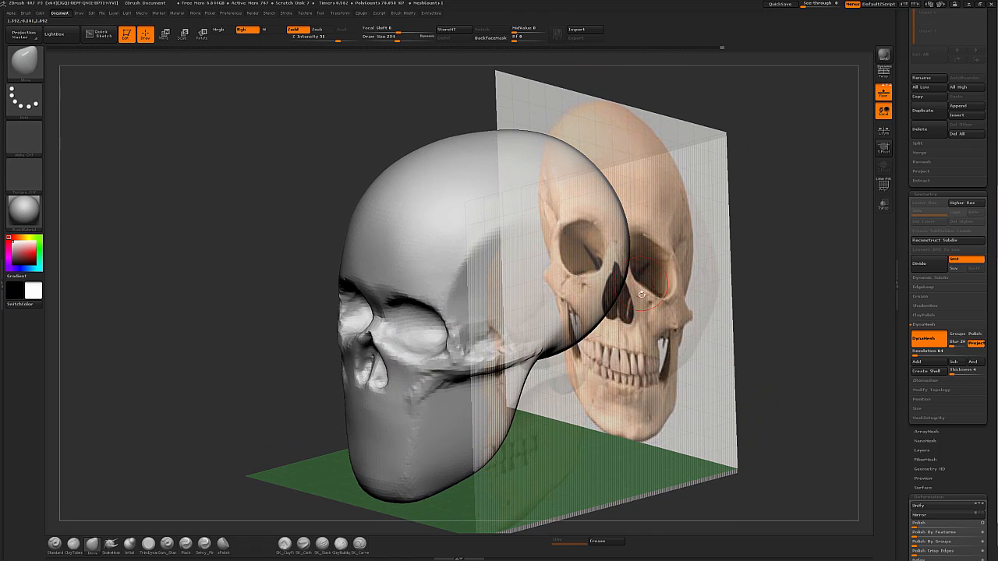
pyautogui.press('super')
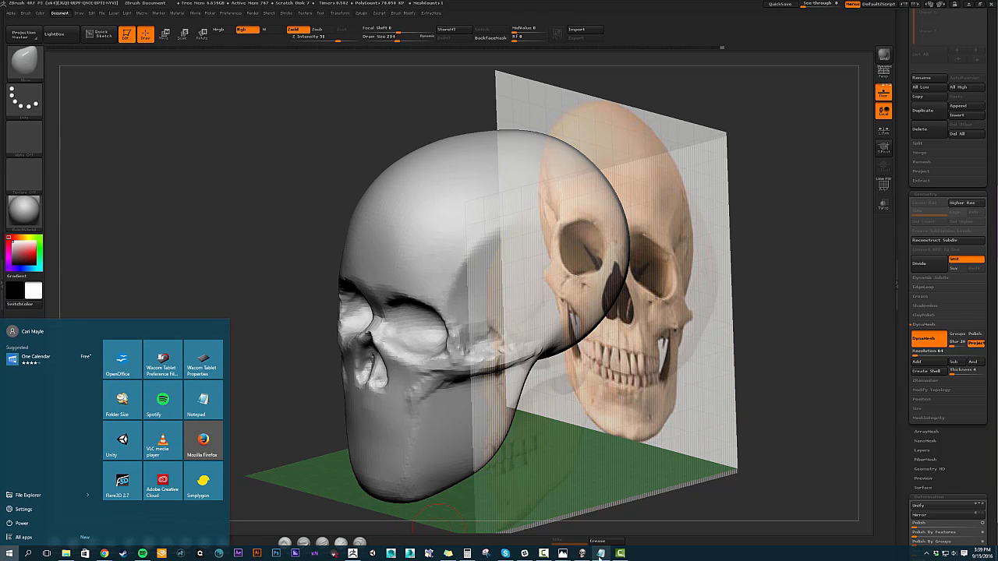
pyautogui.moveTo(563, 554)
pyautogui.click(610, 521)
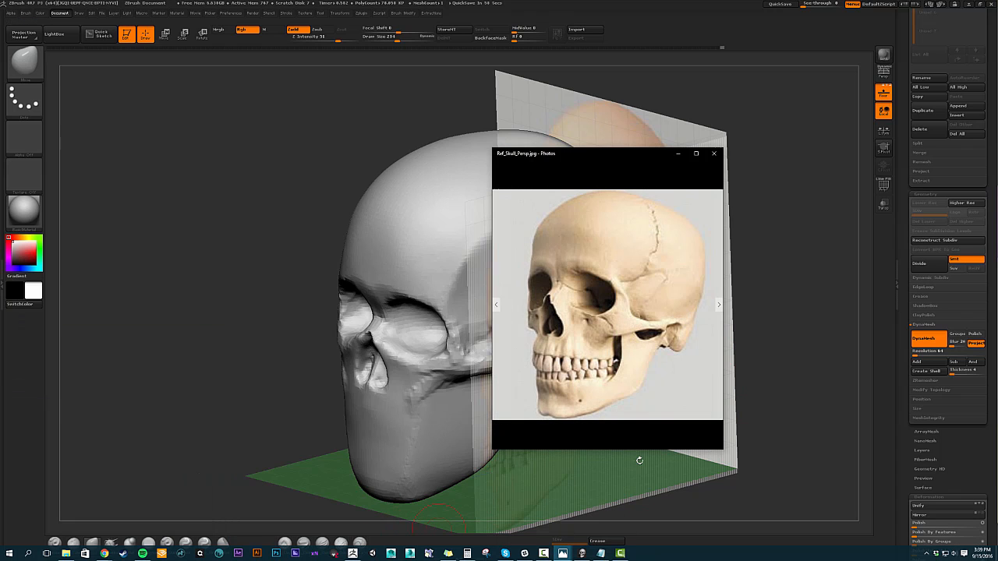
pyautogui.moveTo(624, 160); pyautogui.dragTo(735, 157)
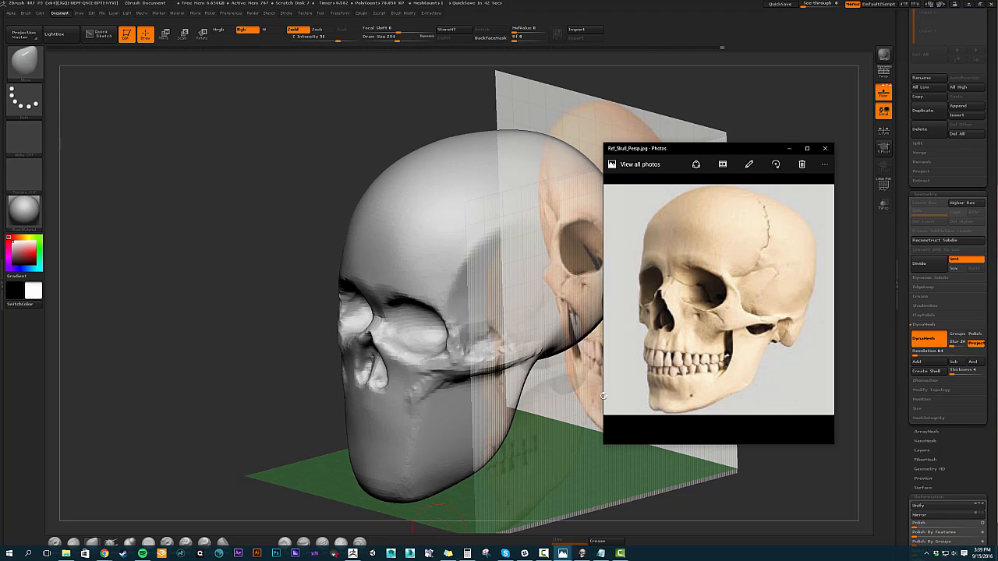
pyautogui.click(770, 482)
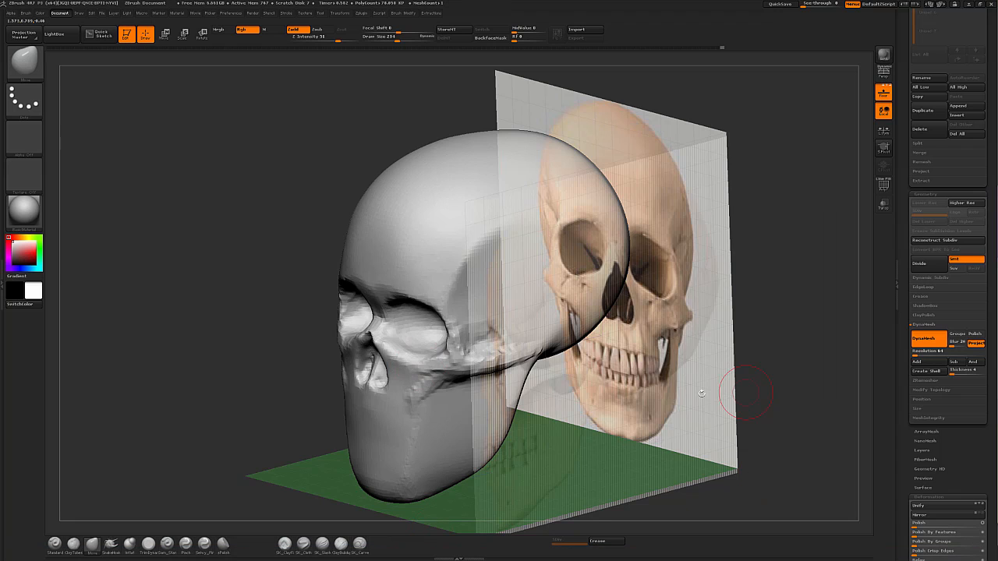
# Step: Build up the upper jaw surface between the nasal opening and the cheekbone with the ClayTubes brush
pyautogui.press('b')
pyautogui.press('c')
pyautogui.press('t')
pyautogui.moveTo(727, 392); pyautogui.dragTo(776, 392)
pyautogui.moveTo(414, 366); pyautogui.dragTo(402, 358)
pyautogui.hotkey('ctrl', 'z')
pyautogui.press('s')
pyautogui.moveTo(474, 359)
pyautogui.mouseDown()
pyautogui.moveTo(403, 348)
pyautogui.moveTo(397, 367)
pyautogui.mouseUp()
pyautogui.moveTo(383, 337)
pyautogui.mouseDown()
pyautogui.moveTo(387, 350)
pyautogui.moveTo(390, 324)
pyautogui.mouseUp()
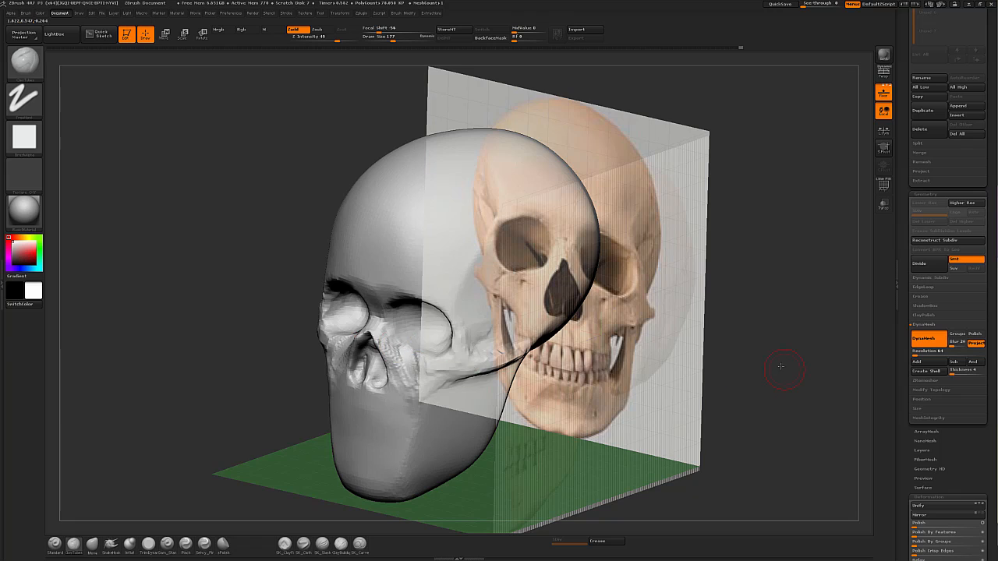
# Step: Check the face against the side reference, flatten the new clay beside the nose with TrimDynamic, and hide the reference images
pyautogui.moveTo(780, 366); pyautogui.dragTo(774, 361)
pyautogui.moveTo(546, 356); pyautogui.dragTo(351, 357)
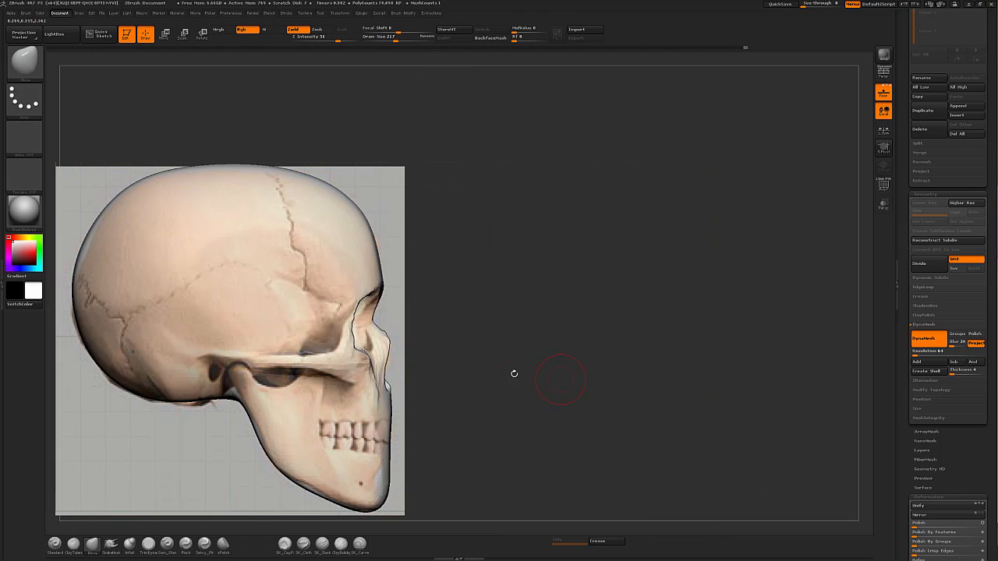
pyautogui.moveTo(514, 374); pyautogui.dragTo(389, 363)
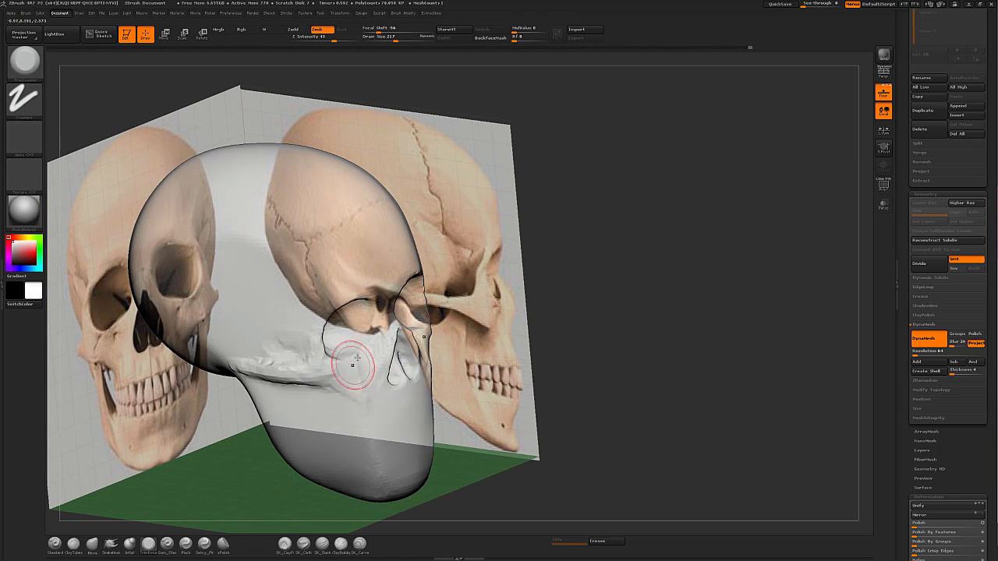
pyautogui.moveTo(562, 311)
pyautogui.keyDown('shift'); pyautogui.mouseDown()
pyautogui.moveTo(668, 267)
pyautogui.moveTo(577, 246)
pyautogui.mouseUp(); pyautogui.keyUp('shift')
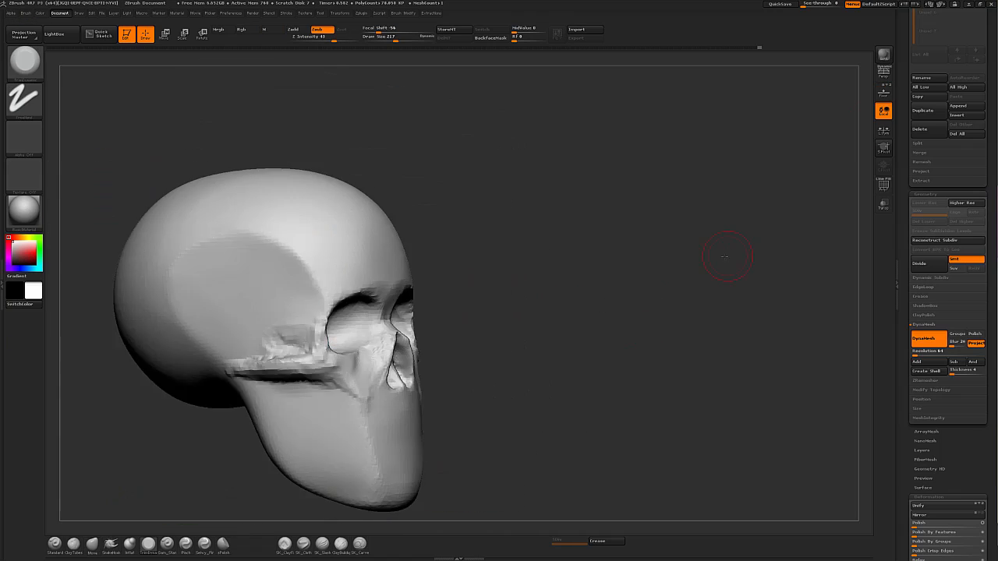
pyautogui.moveTo(726, 256); pyautogui.dragTo(471, 344)
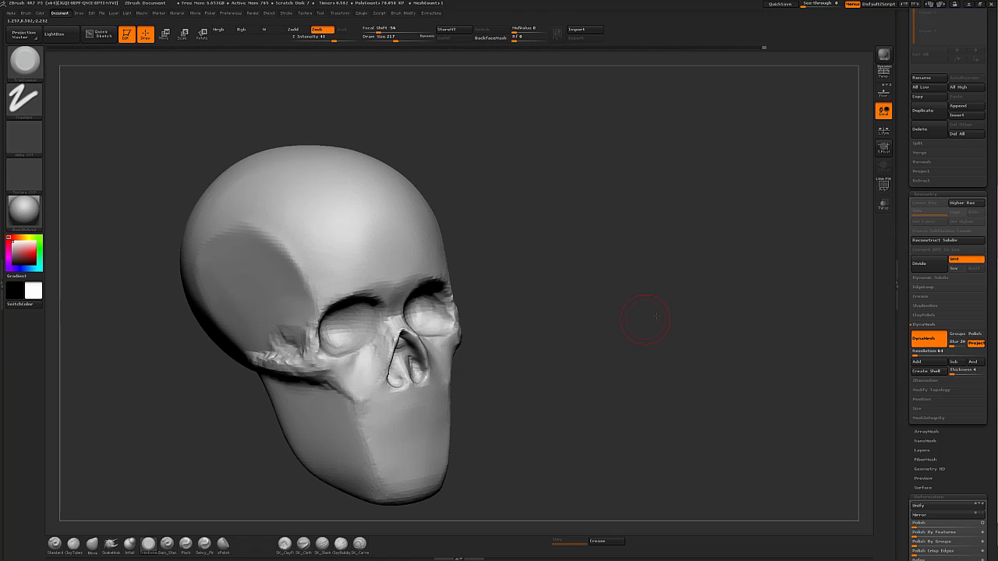
pyautogui.moveTo(656, 316); pyautogui.dragTo(622, 449)
pyautogui.moveTo(714, 391)
pyautogui.mouseDown()
pyautogui.moveTo(577, 390)
pyautogui.moveTo(687, 396)
pyautogui.mouseUp()
# Step: Sculpt the slanted bone planes running from below the eye sockets to the upper jaw with ClayTubes and TrimDynamic
pyautogui.click(168, 545)
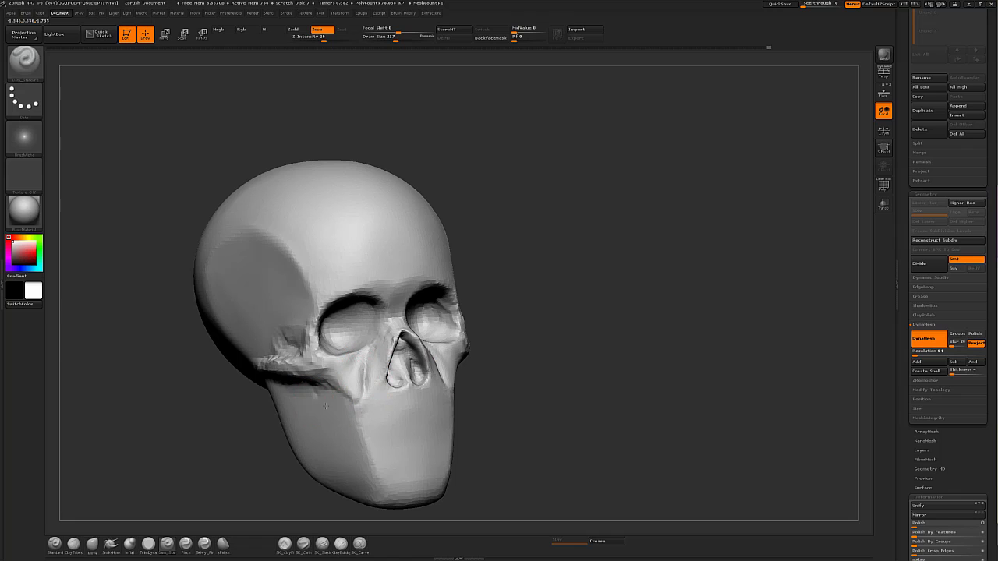
pyautogui.click(73, 543)
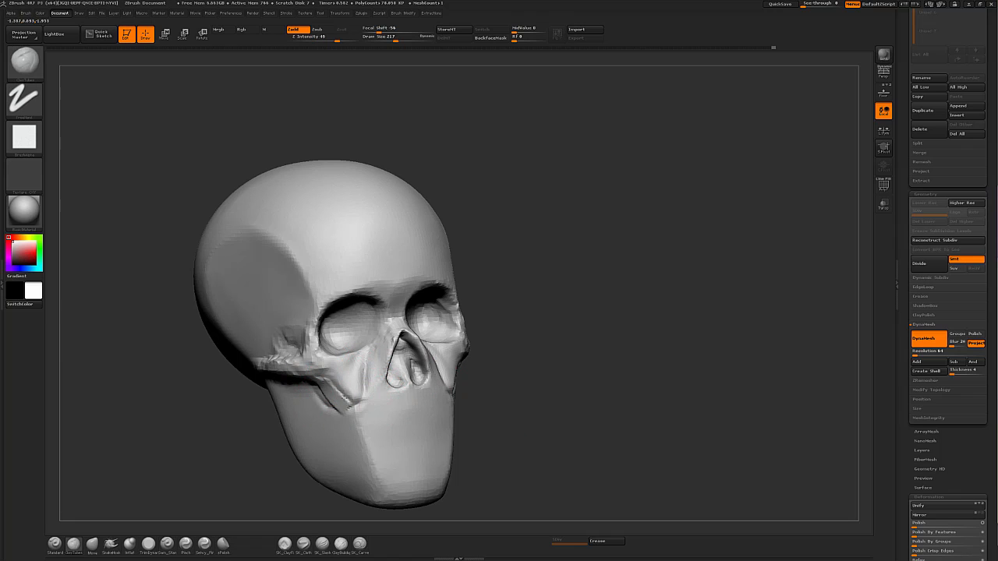
pyautogui.moveTo(468, 366)
pyautogui.mouseDown()
pyautogui.moveTo(524, 332)
pyautogui.moveTo(577, 351)
pyautogui.moveTo(346, 394)
pyautogui.mouseUp()
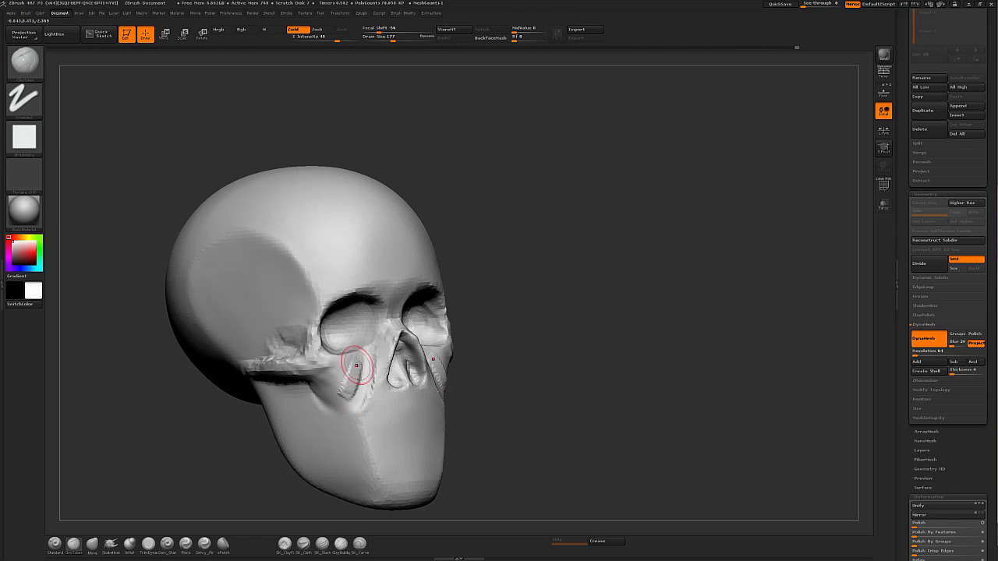
pyautogui.press('b')
pyautogui.press('t')
pyautogui.press('d')
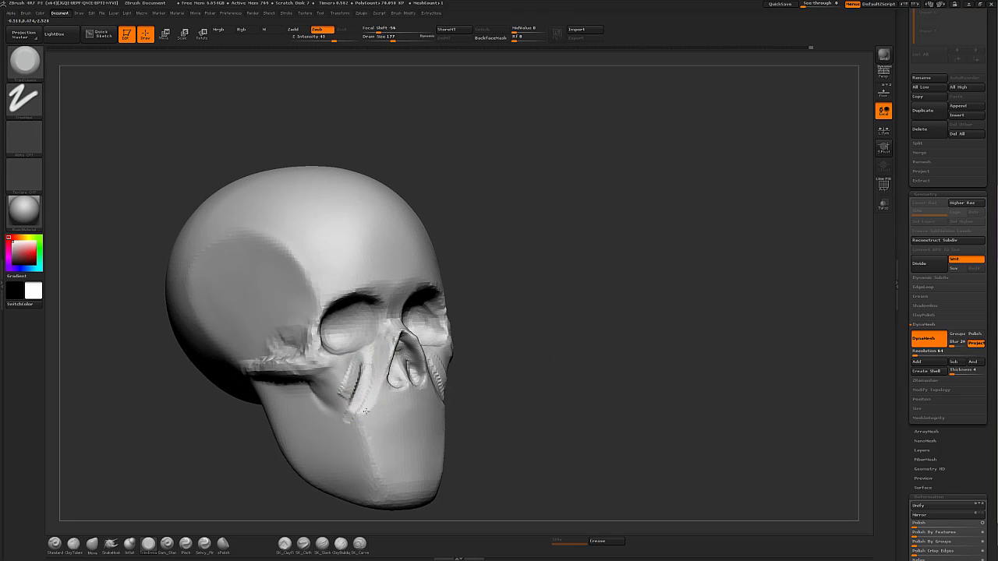
pyautogui.moveTo(468, 390); pyautogui.dragTo(546, 334)
# Step: Refine the cheek and upper jaw contours with the Move and TrimDynamic brushes, working from the side and front
pyautogui.press('b')
pyautogui.press('m')
pyautogui.press('v')
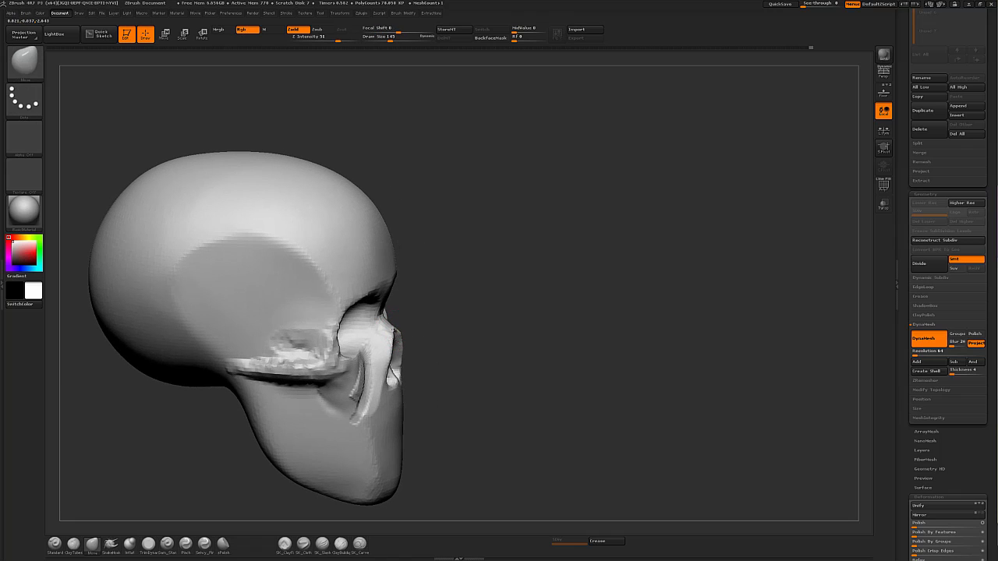
pyautogui.moveTo(404, 351)
pyautogui.mouseDown()
pyautogui.moveTo(532, 335)
pyautogui.moveTo(372, 314)
pyautogui.moveTo(528, 408)
pyautogui.moveTo(468, 367)
pyautogui.moveTo(416, 371)
pyautogui.moveTo(582, 395)
pyautogui.moveTo(652, 352)
pyautogui.mouseUp()
pyautogui.press('b')
pyautogui.press('t')
pyautogui.press('d')
pyautogui.press('b')
pyautogui.press('m')
pyautogui.press('v')
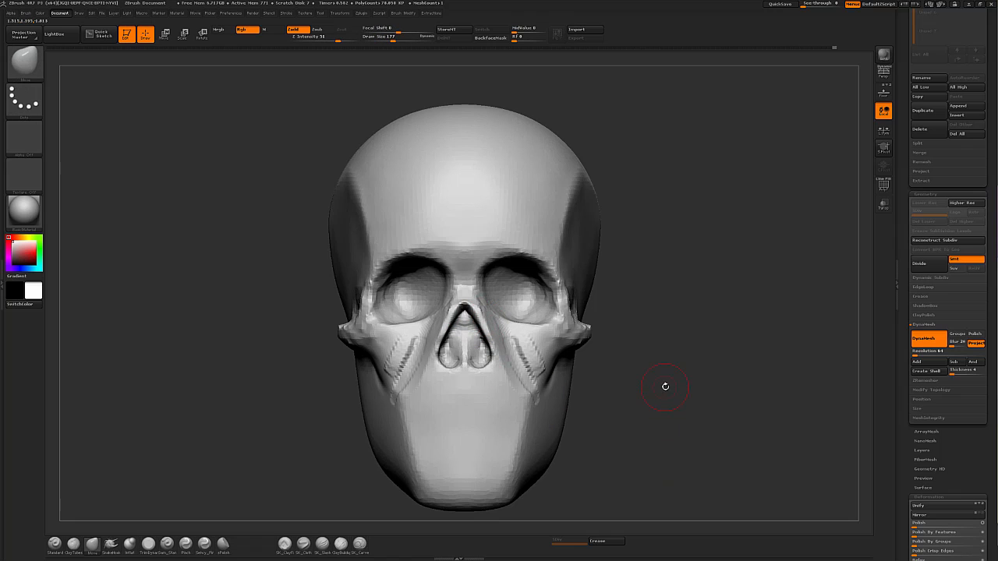
# Step: Reshape the inside of the nasal cavity with TrimDynamic and a smaller ClayTubes brush
pyautogui.press('b')
pyautogui.press('t')
pyautogui.press('d')
pyautogui.moveTo(473, 363)
pyautogui.mouseDown()
pyautogui.moveTo(474, 330)
pyautogui.moveTo(461, 347)
pyautogui.mouseUp()
pyautogui.press('b')
pyautogui.press('c')
pyautogui.press('t')
pyautogui.press('s')
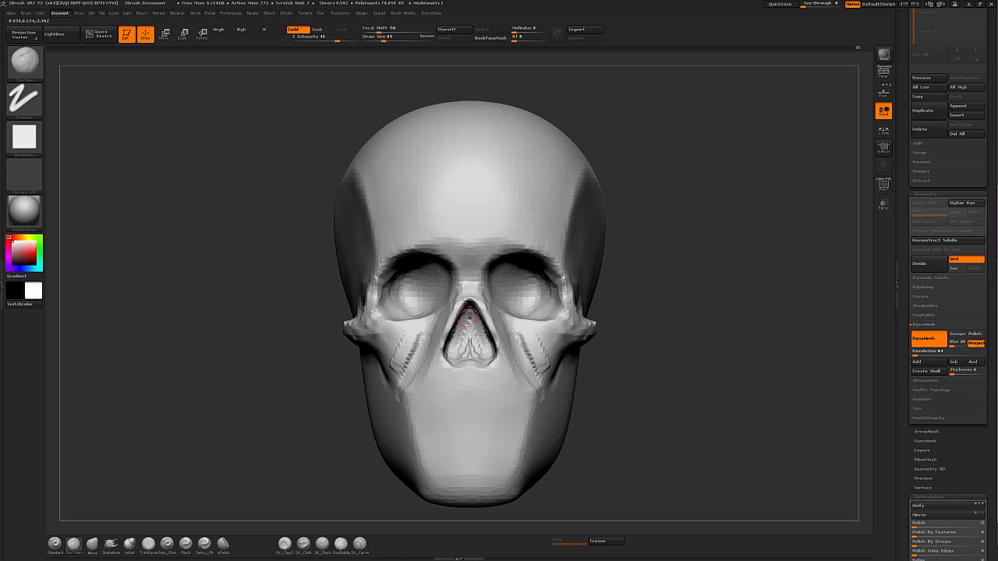
pyautogui.moveTo(468, 317)
pyautogui.mouseDown()
pyautogui.moveTo(702, 305)
pyautogui.moveTo(306, 501)
pyautogui.mouseUp()
# Step: Trim around the nasal opening with TrimDynamic and tighten its rim with the Pinch brush
pyautogui.press('b')
pyautogui.press('t')
pyautogui.press('d')
pyautogui.click(187, 546)
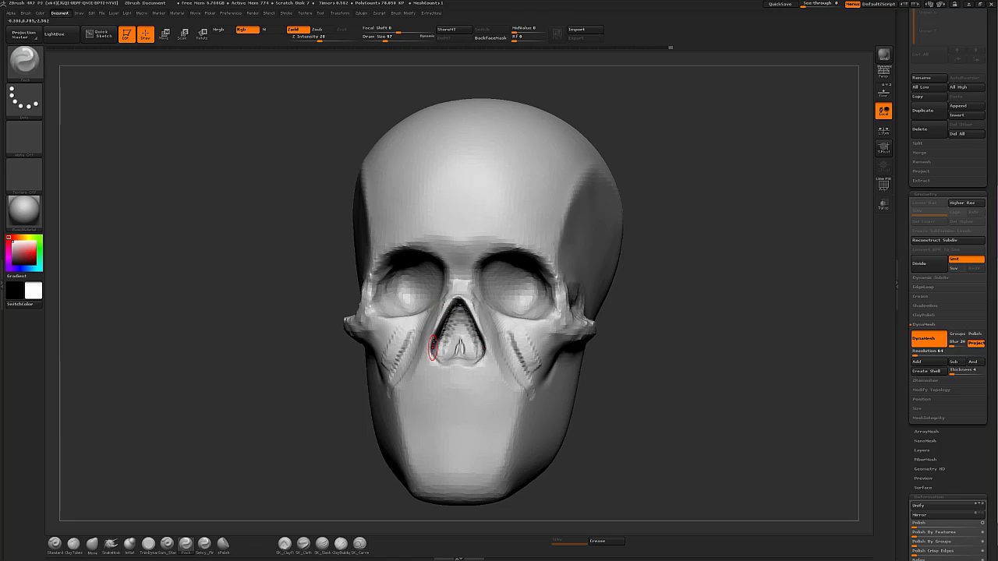
pyautogui.moveTo(670, 327)
pyautogui.mouseDown()
pyautogui.moveTo(697, 334)
pyautogui.moveTo(534, 319)
pyautogui.mouseUp()
# Step: Flatten the nasal bridge and the bone beside the nasal opening with a slightly larger TrimDynamic brush
pyautogui.press('b')
pyautogui.press('t')
pyautogui.press('d')
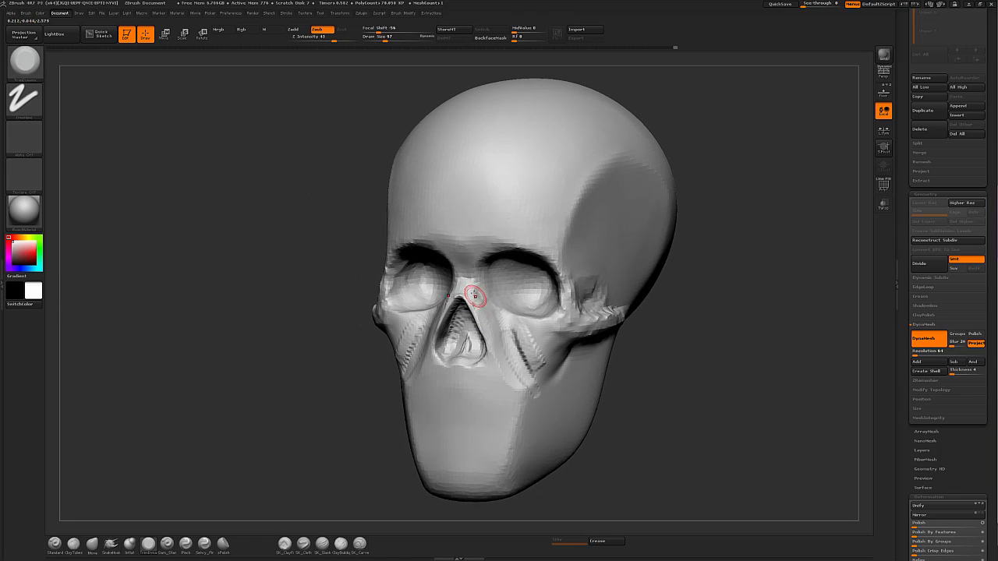
pyautogui.press(']')
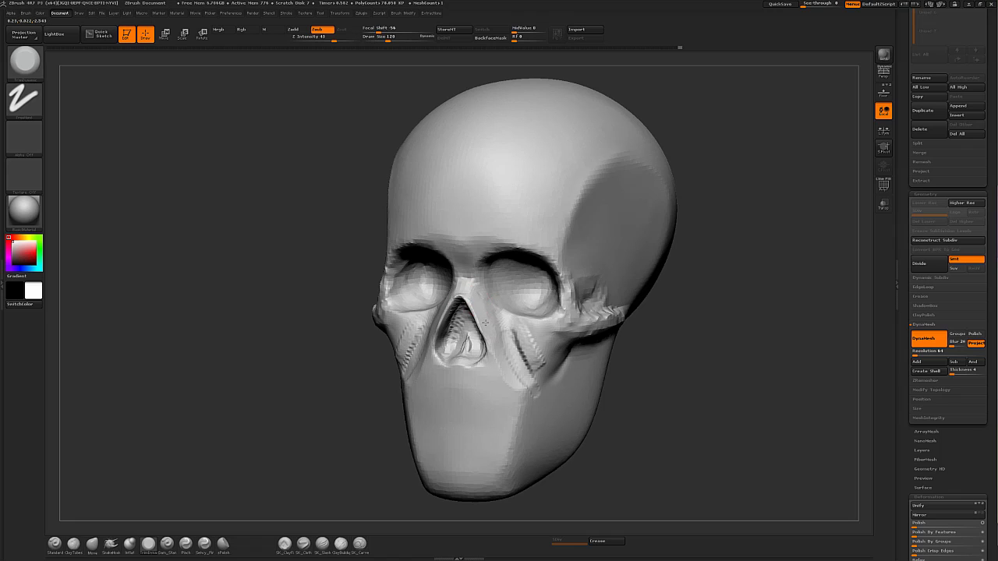
pyautogui.moveTo(496, 325); pyautogui.dragTo(478, 286)
# Step: Carve the hollows beneath both cheekbones with Dam_Standard and even out their surfaces with TrimDynamic
pyautogui.moveTo(639, 365); pyautogui.dragTo(707, 375)
pyautogui.click(167, 543)
pyautogui.moveTo(576, 386); pyautogui.dragTo(606, 390)
pyautogui.press('s')
pyautogui.moveTo(443, 357)
pyautogui.mouseDown()
pyautogui.moveTo(383, 346)
pyautogui.moveTo(384, 399)
pyautogui.mouseUp()
pyautogui.moveTo(596, 379)
pyautogui.mouseDown()
pyautogui.moveTo(685, 402)
pyautogui.moveTo(647, 394)
pyautogui.mouseUp()
pyautogui.moveTo(393, 365); pyautogui.dragTo(424, 308)
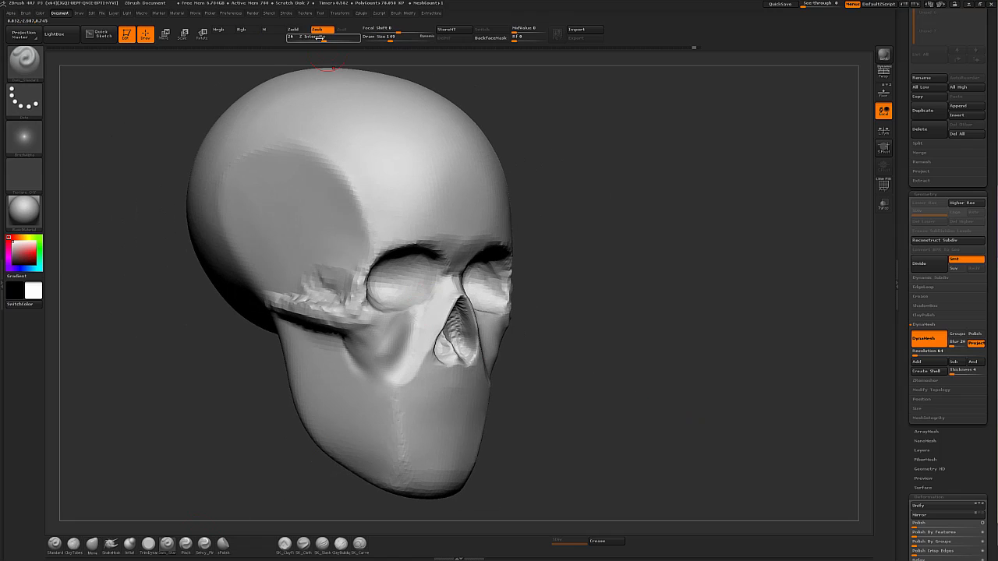
pyautogui.moveTo(647, 356)
pyautogui.mouseDown()
pyautogui.moveTo(504, 341)
pyautogui.moveTo(574, 305)
pyautogui.moveTo(385, 352)
pyautogui.mouseUp()
pyautogui.press('shift')
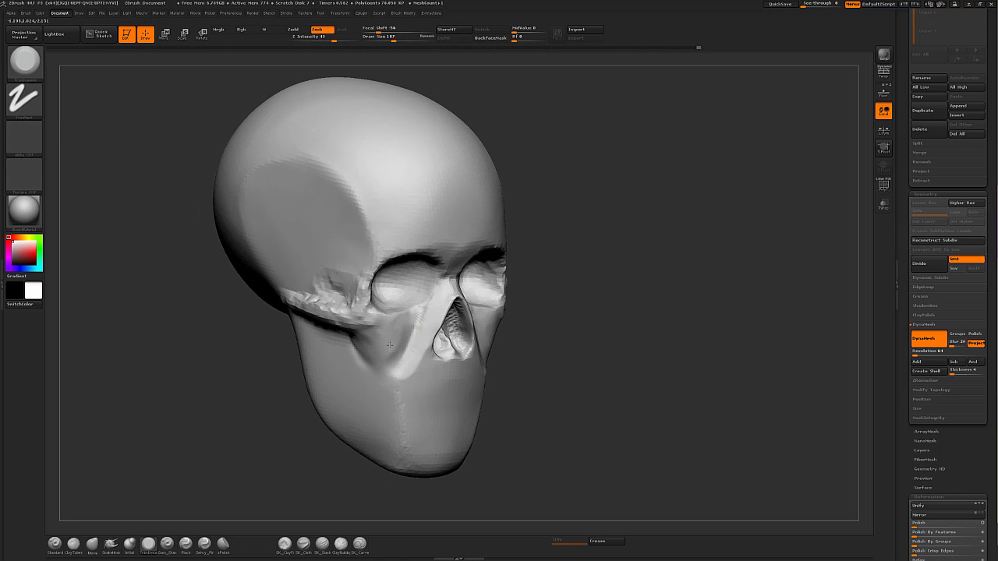
pyautogui.moveTo(582, 331)
pyautogui.mouseDown()
pyautogui.moveTo(690, 377)
pyautogui.moveTo(696, 404)
pyautogui.moveTo(676, 414)
pyautogui.moveTo(591, 400)
pyautogui.moveTo(703, 382)
pyautogui.moveTo(671, 390)
pyautogui.moveTo(417, 261)
pyautogui.mouseUp()
# Step: Build up the brow ridge above both eye sockets with ClayTubes and smooth it into the forehead
pyautogui.press('b')
pyautogui.press('c')
pyautogui.press('t')
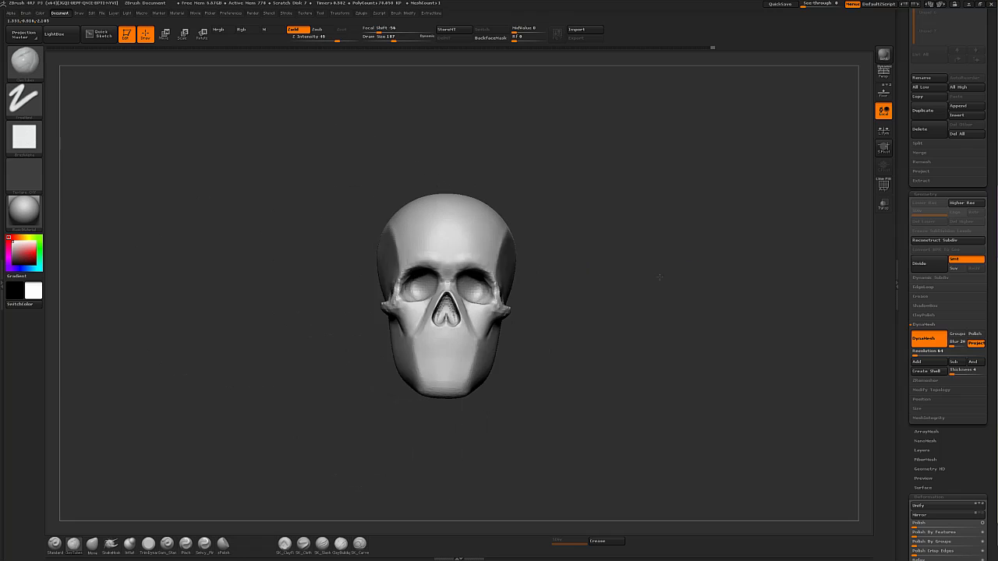
pyautogui.moveTo(659, 278); pyautogui.dragTo(654, 287)
pyautogui.moveTo(495, 262); pyautogui.dragTo(501, 260)
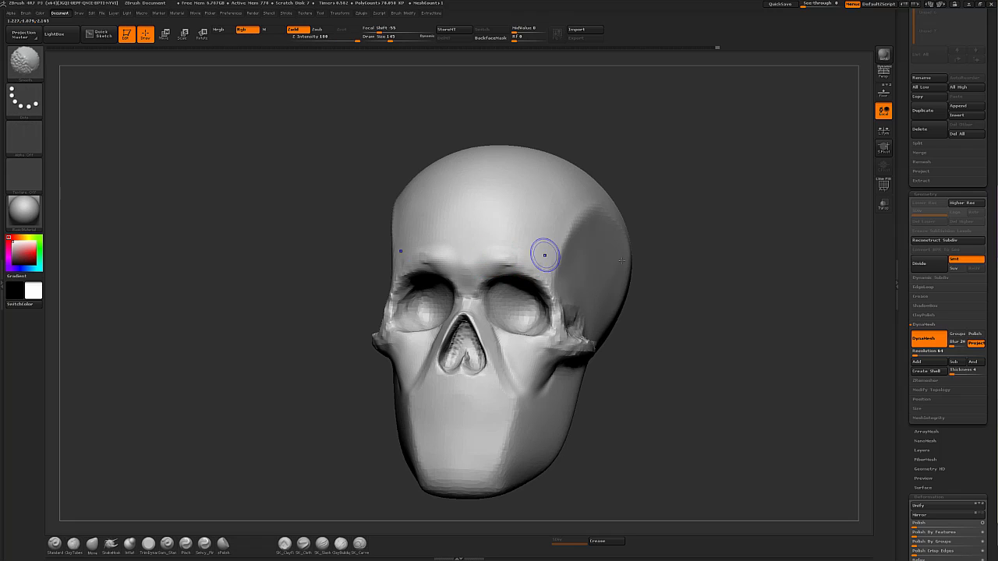
pyautogui.moveTo(621, 260); pyautogui.dragTo(442, 254)
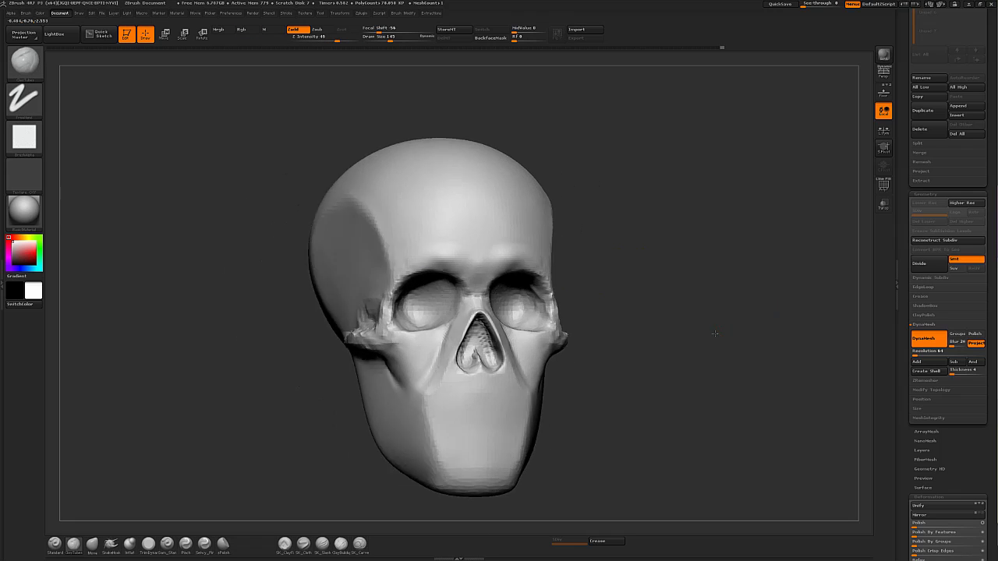
# Step: Build up the outer rims of the eye sockets and the area behind them above the zygomatic arches with ClayTubes
pyautogui.moveTo(691, 339); pyautogui.dragTo(422, 311)
pyautogui.moveTo(660, 358)
pyautogui.mouseDown()
pyautogui.moveTo(684, 374)
pyautogui.moveTo(759, 385)
pyautogui.moveTo(743, 385)
pyautogui.moveTo(757, 376)
pyautogui.mouseUp()
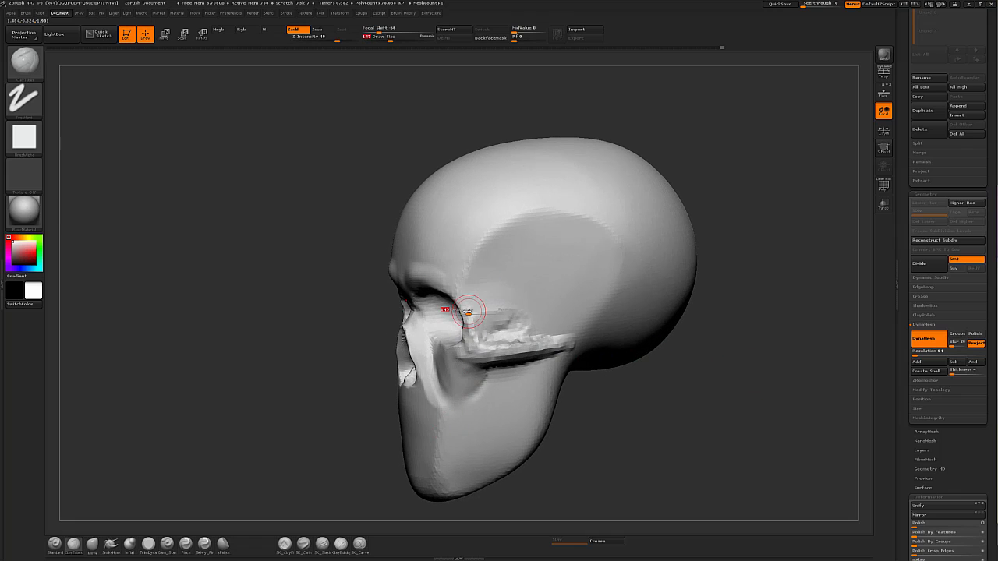
pyautogui.moveTo(632, 359); pyautogui.dragTo(614, 378)
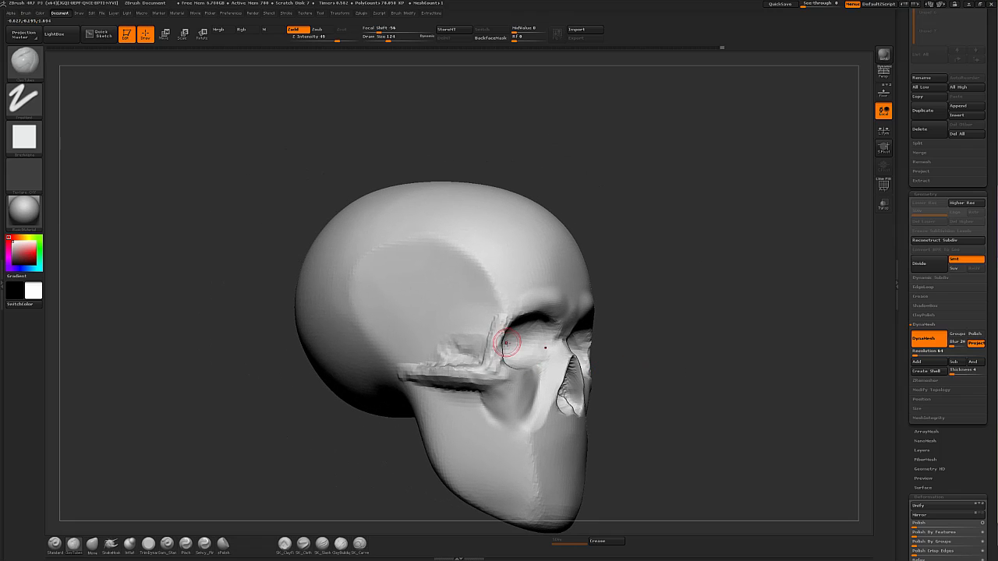
pyautogui.moveTo(647, 349); pyautogui.dragTo(433, 346)
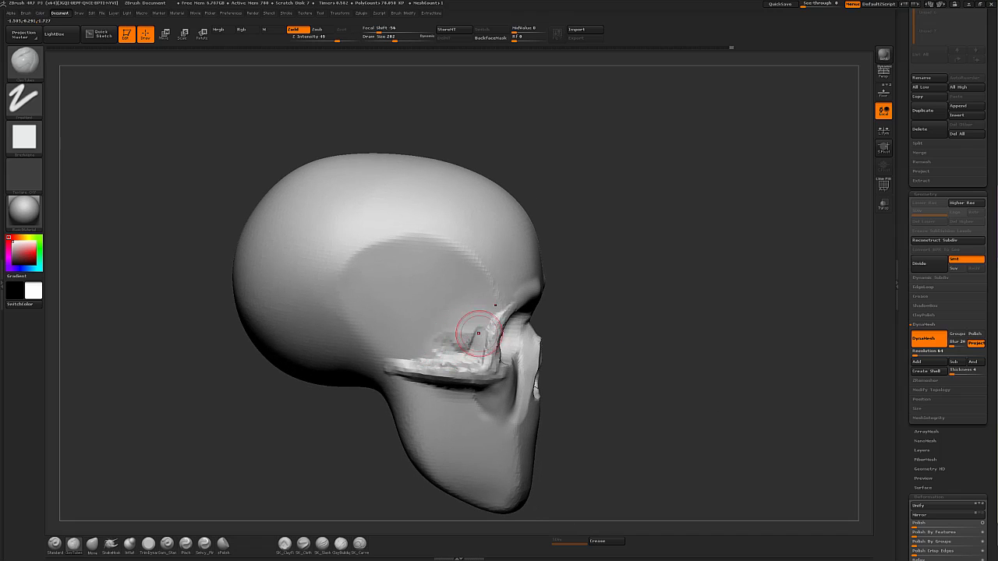
pyautogui.keyDown('alt'); pyautogui.moveTo(645, 381); pyautogui.dragTo(686, 363); pyautogui.keyUp('alt')
pyautogui.keyDown('shift'); pyautogui.moveTo(686, 363); pyautogui.dragTo(517, 381); pyautogui.keyUp('shift')
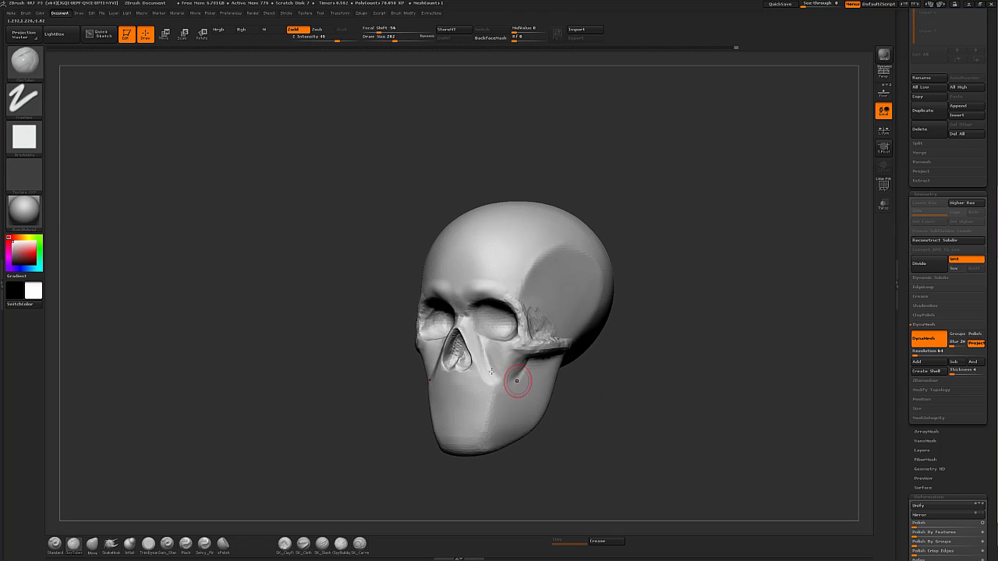
# Step: Adjust the upper jaw and mouth profile below the nasal opening in side view with a larger Move brush
pyautogui.moveTo(581, 388)
pyautogui.keyDown('shift'); pyautogui.mouseDown()
pyautogui.moveTo(666, 392)
pyautogui.moveTo(621, 380)
pyautogui.moveTo(630, 393)
pyautogui.mouseUp(); pyautogui.keyUp('shift')
pyautogui.press('b')
pyautogui.press('m')
pyautogui.press('v')
pyautogui.moveTo(485, 378); pyautogui.dragTo(491, 357)
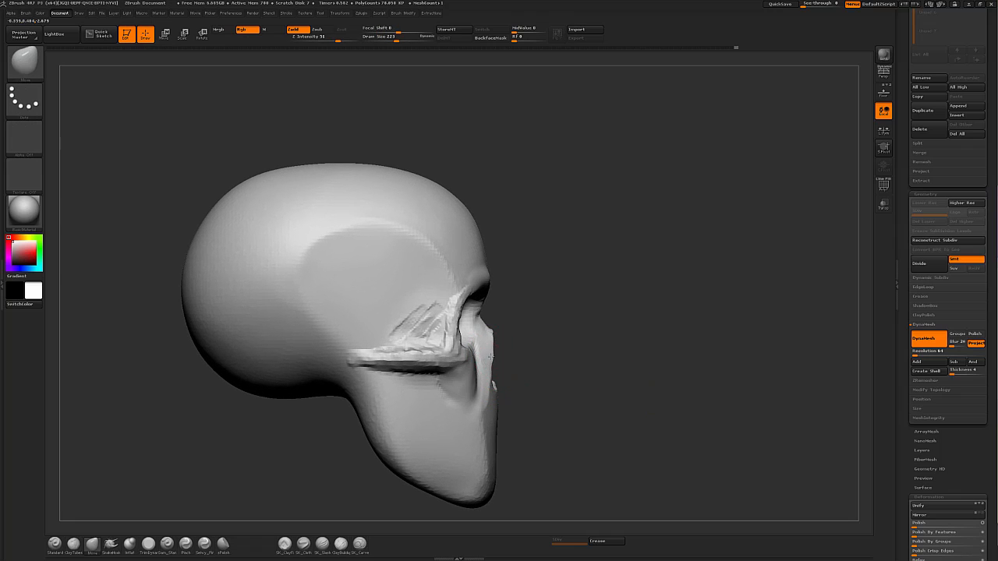
pyautogui.press(']')
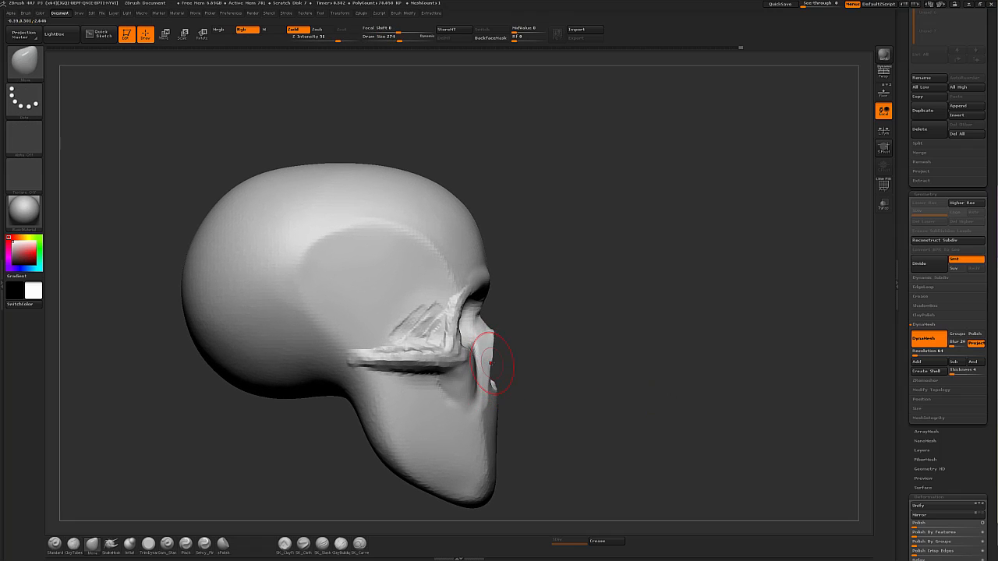
pyautogui.moveTo(680, 398)
pyautogui.mouseDown()
pyautogui.moveTo(646, 401)
pyautogui.moveTo(663, 400)
pyautogui.mouseUp()
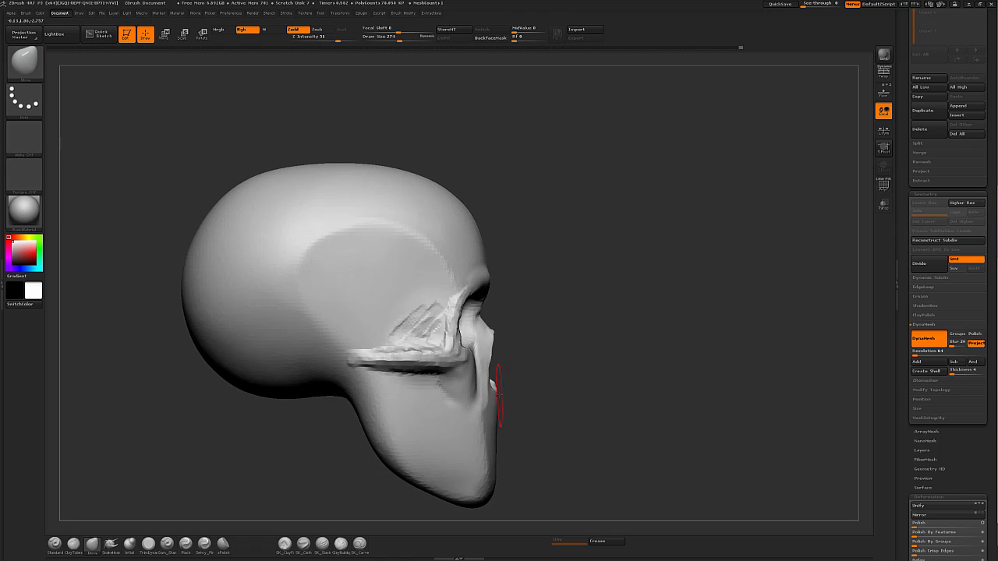
pyautogui.moveTo(577, 379); pyautogui.dragTo(503, 366)
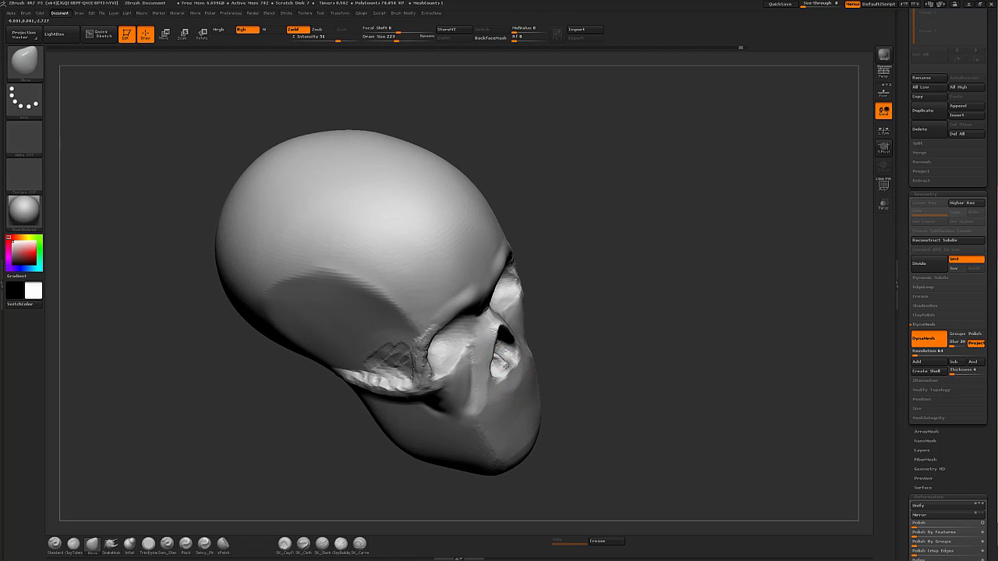
pyautogui.keyDown('shift'); pyautogui.moveTo(571, 337); pyautogui.dragTo(567, 372); pyautogui.keyUp('shift')
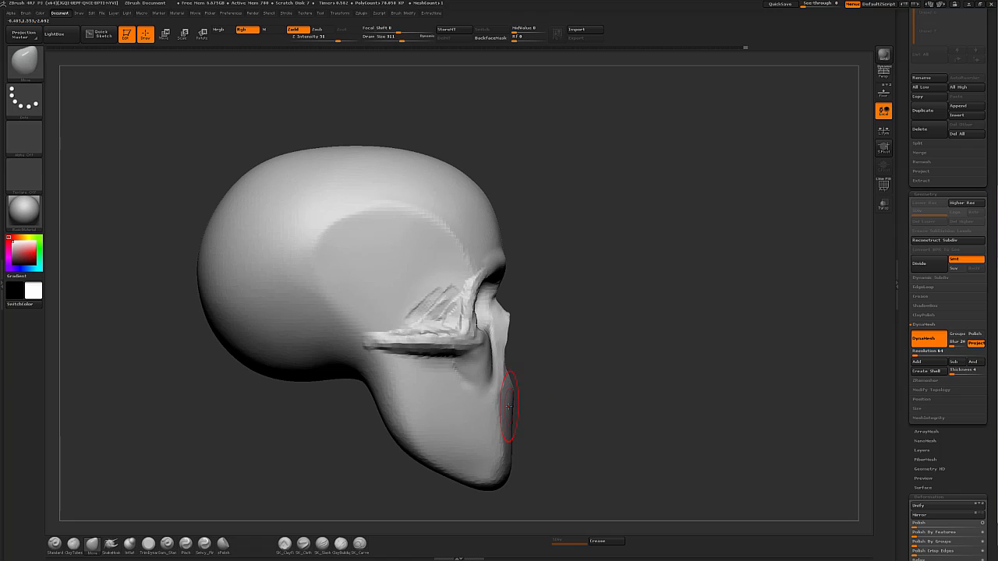
# Step: Refine the upper jaw and mouth profile below the nasal opening against the side reference using a smaller Move brush and smoothing
pyautogui.click(884, 93)
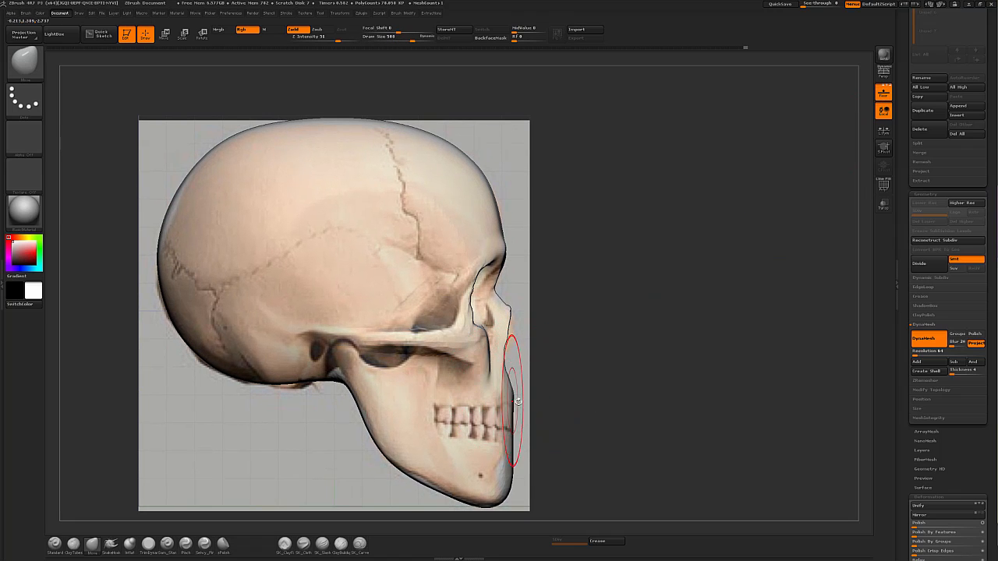
pyautogui.keyDown('alt'); pyautogui.moveTo(671, 448); pyautogui.dragTo(631, 388); pyautogui.keyUp('alt')
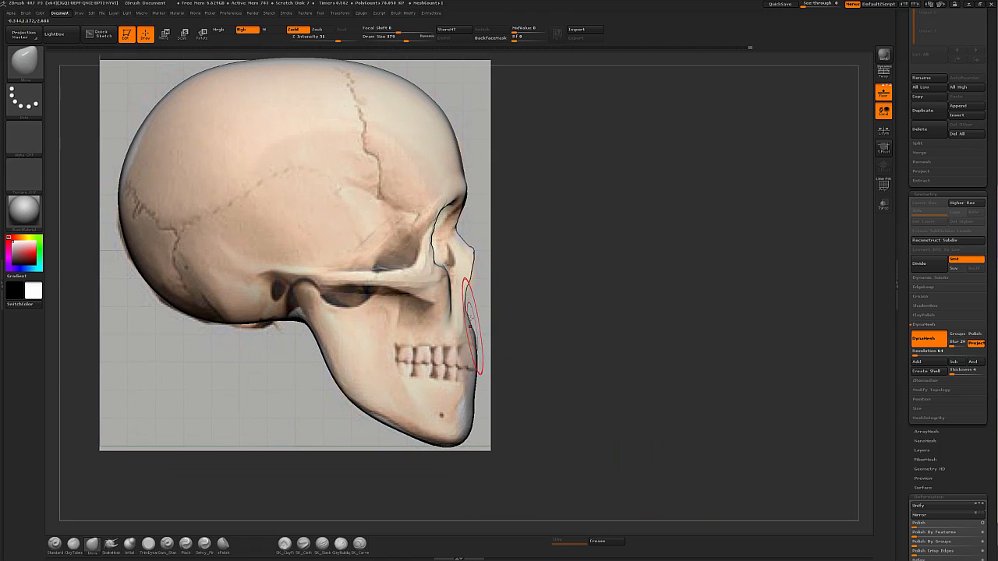
pyautogui.press('[')
pyautogui.press('[')
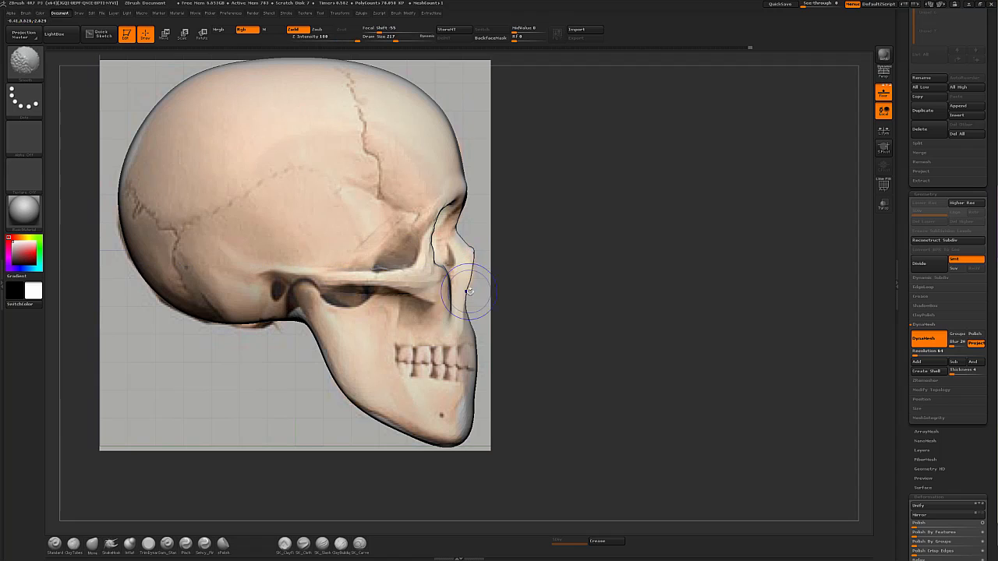
pyautogui.press('s')
pyautogui.moveTo(470, 322); pyautogui.dragTo(482, 321)
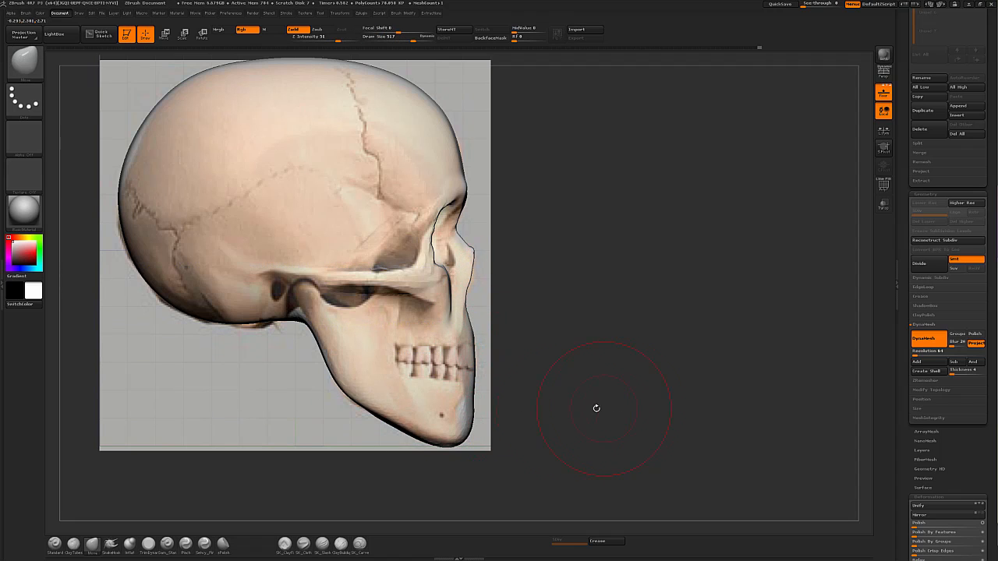
# Step: Adjust the back and underside of the cranium to the side reference with a large Move brush
pyautogui.moveTo(323, 347); pyautogui.dragTo(318, 341)
pyautogui.keyDown('ctrl'); pyautogui.moveTo(670, 395); pyautogui.dragTo(669, 382, button='right'); pyautogui.keyUp('ctrl')
pyautogui.keyDown('alt'); pyautogui.moveTo(323, 270); pyautogui.dragTo(388, 279, button='right'); pyautogui.keyUp('alt')
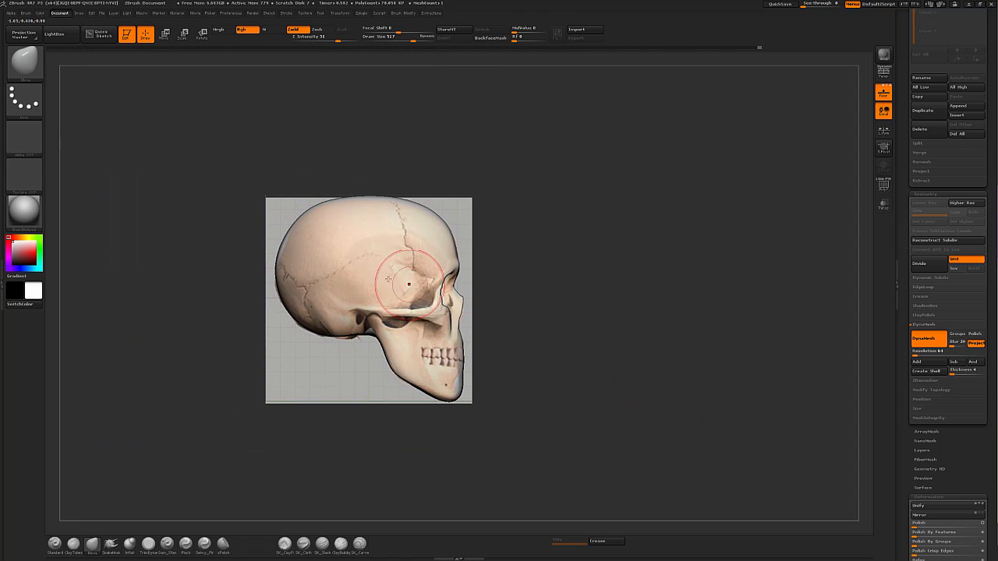
pyautogui.keyDown('ctrl'); pyautogui.moveTo(570, 236); pyautogui.dragTo(570, 250, button='right'); pyautogui.keyUp('ctrl')
pyautogui.press('s')
pyautogui.moveTo(242, 209)
pyautogui.mouseDown()
pyautogui.moveTo(260, 208)
pyautogui.moveTo(246, 212)
pyautogui.mouseUp()
pyautogui.press('s')
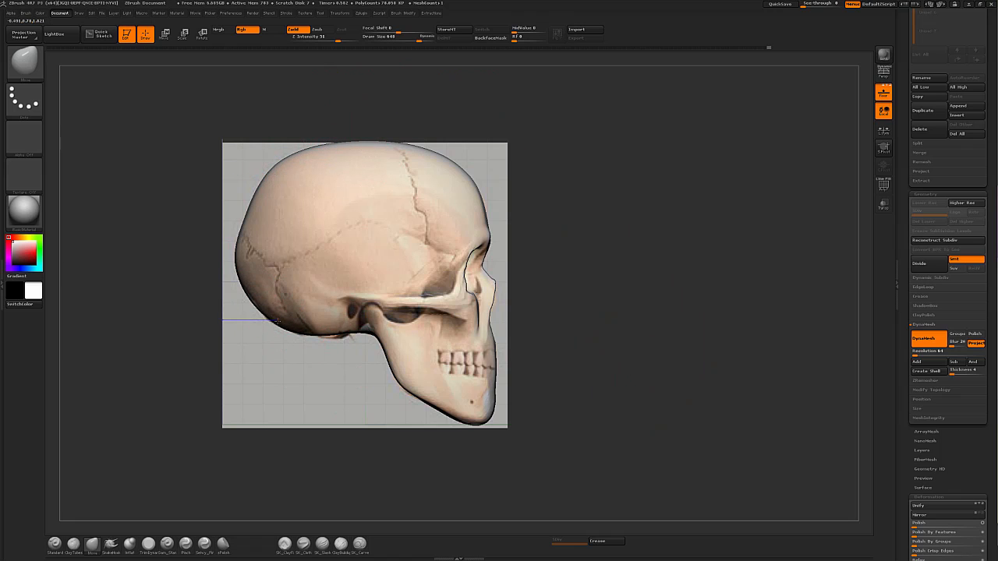
pyautogui.press('[')
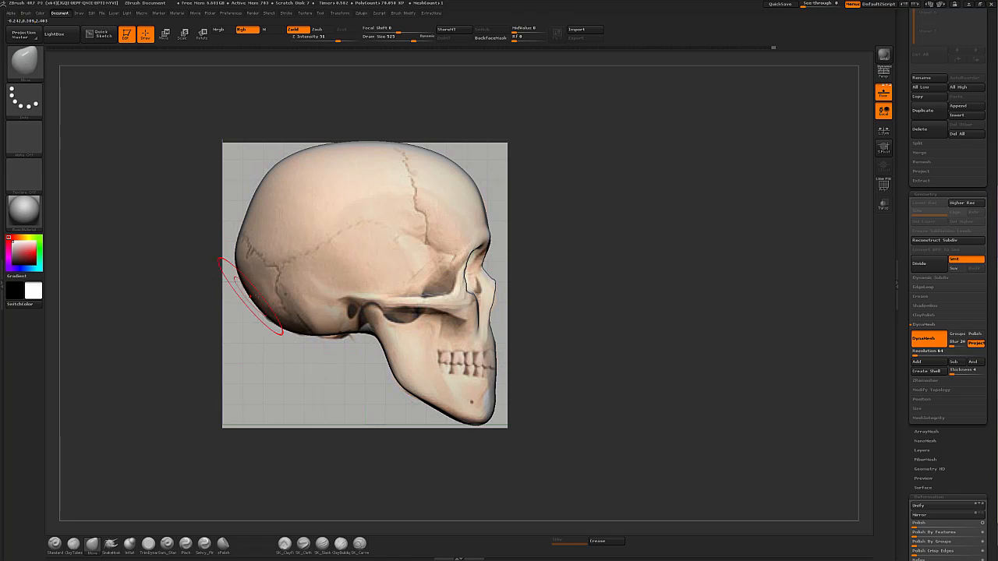
pyautogui.press(']')
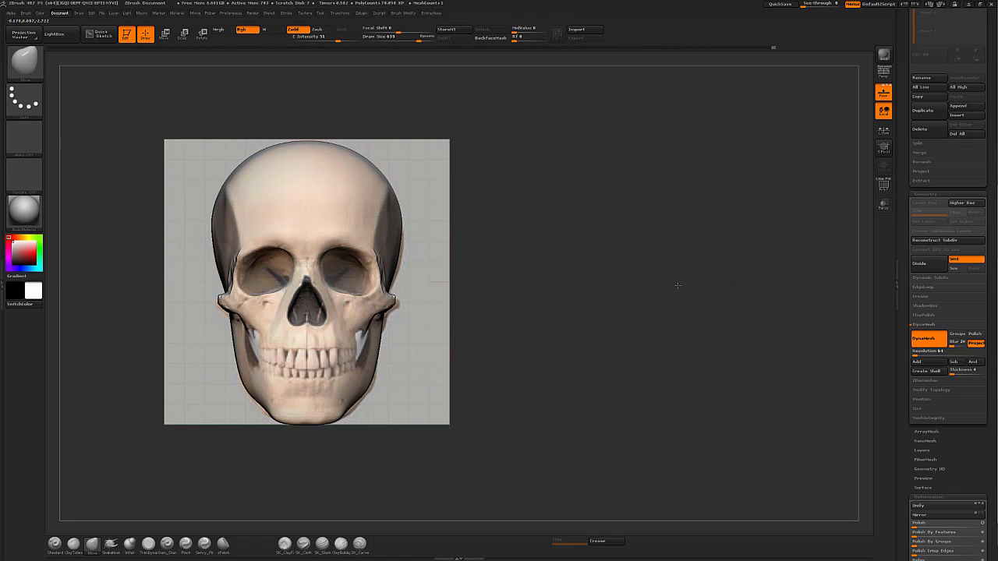
# Step: Reshape the lower jaw and chin contour to the front reference with the Move brush
pyautogui.keyDown('alt'); pyautogui.moveTo(548, 297); pyautogui.dragTo(602, 335); pyautogui.keyUp('alt')
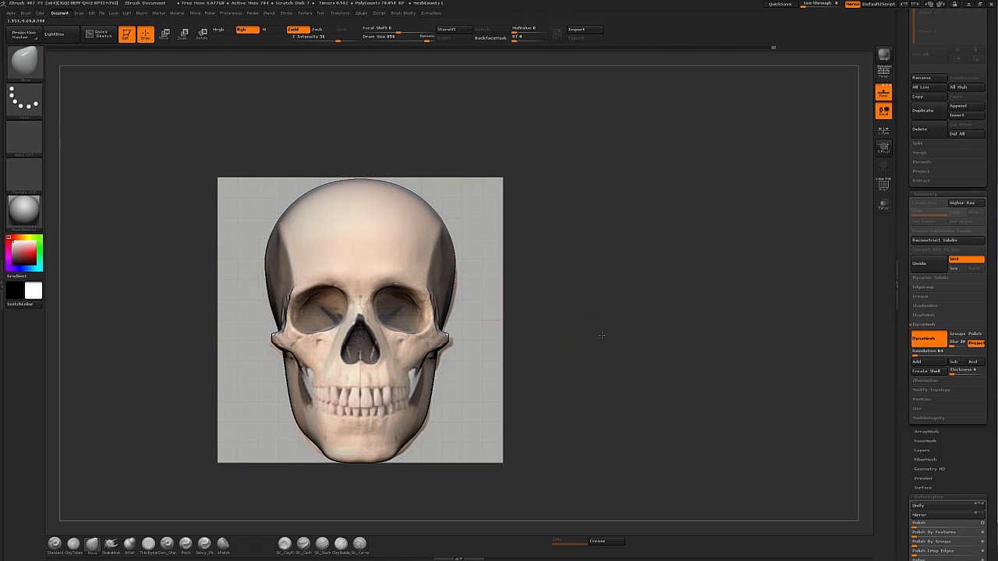
pyautogui.keyDown('alt'); pyautogui.moveTo(513, 307); pyautogui.dragTo(522, 241); pyautogui.keyUp('alt')
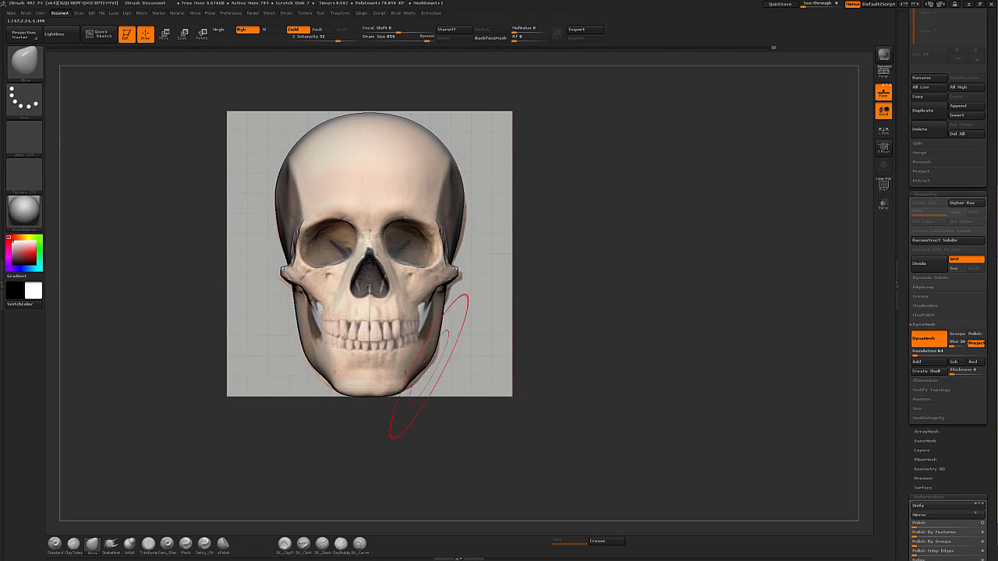
pyautogui.moveTo(422, 361); pyautogui.dragTo(413, 369)
pyautogui.press('s')
pyautogui.moveTo(406, 392); pyautogui.dragTo(389, 392)
pyautogui.moveTo(399, 388); pyautogui.dragTo(402, 391)
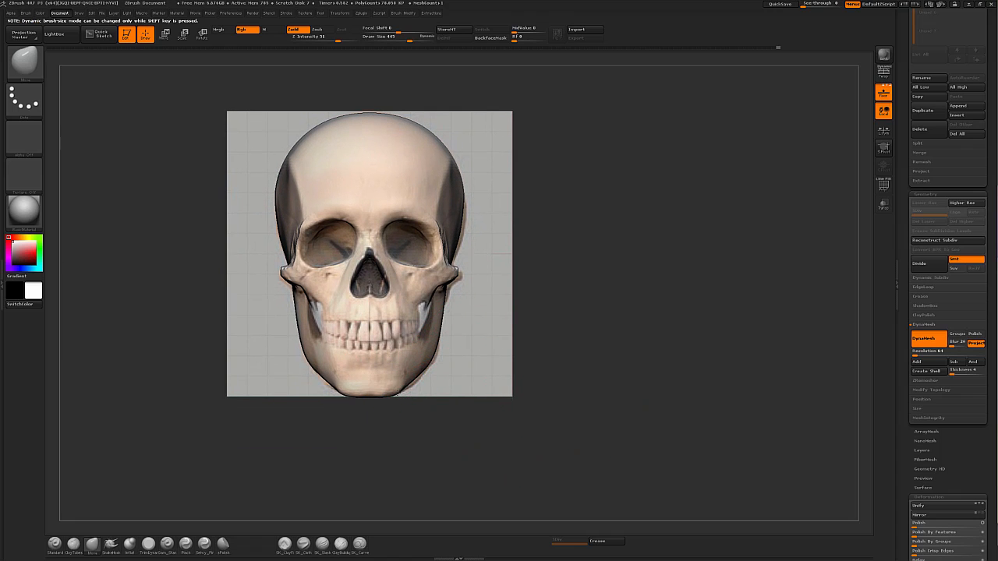
pyautogui.moveTo(434, 355); pyautogui.dragTo(421, 382)
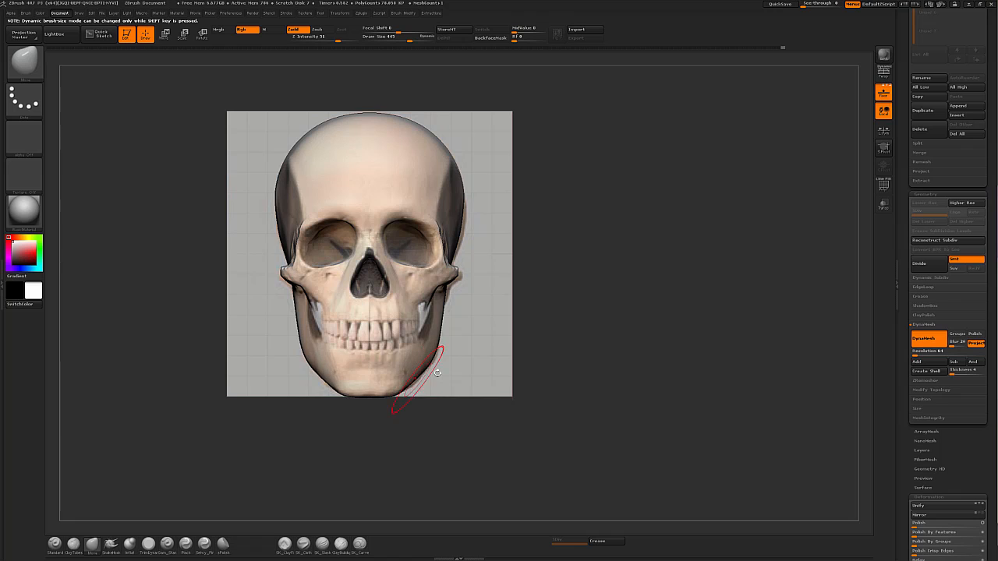
# Step: Smooth the sides of the lower jaw and flatten the planes beside the chin with TrimDynamic
pyautogui.keyDown('shift'); pyautogui.moveTo(423, 324); pyautogui.dragTo(419, 366); pyautogui.keyUp('shift')
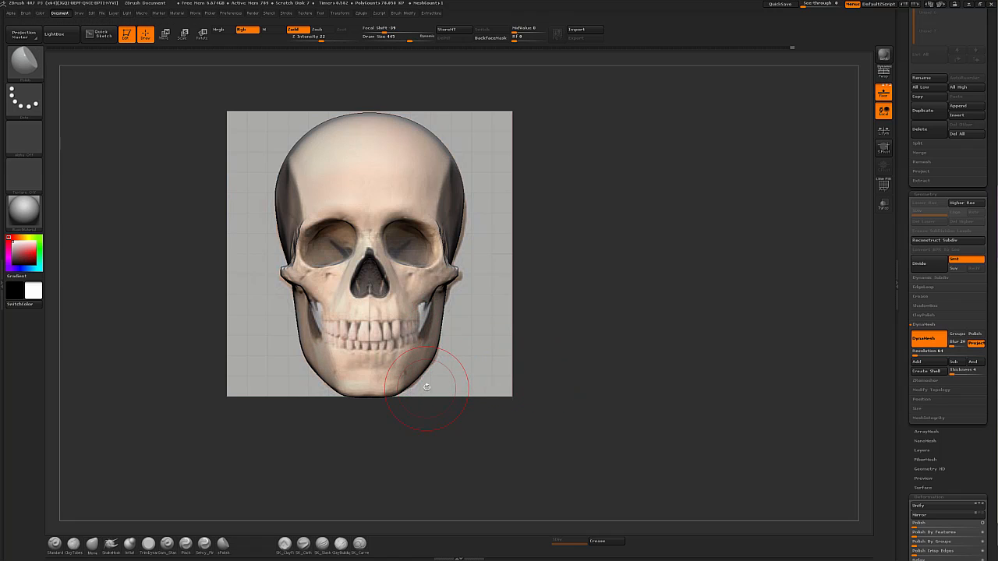
pyautogui.press('shift')
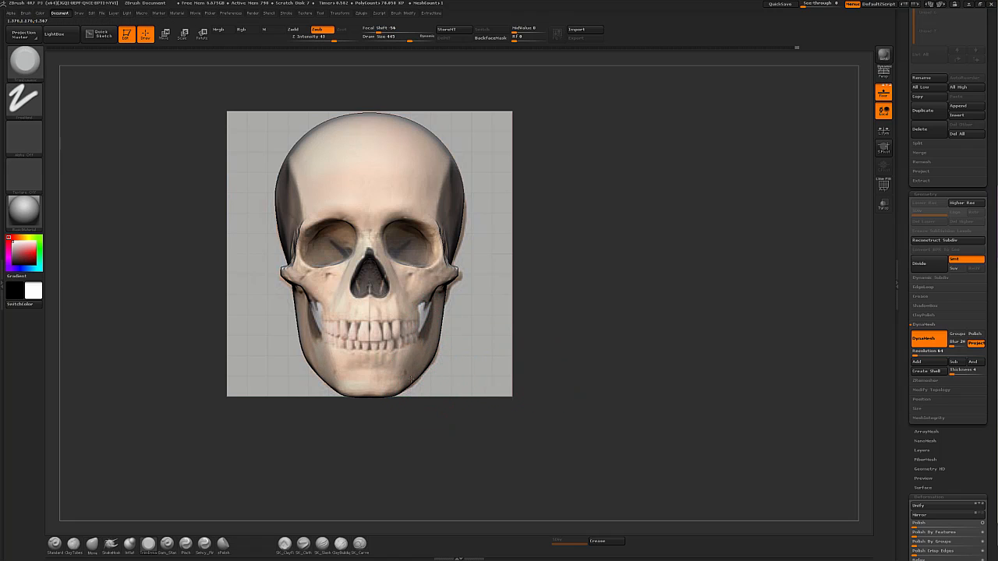
pyautogui.moveTo(411, 379); pyautogui.dragTo(416, 334)
pyautogui.moveTo(538, 358); pyautogui.dragTo(608, 370)
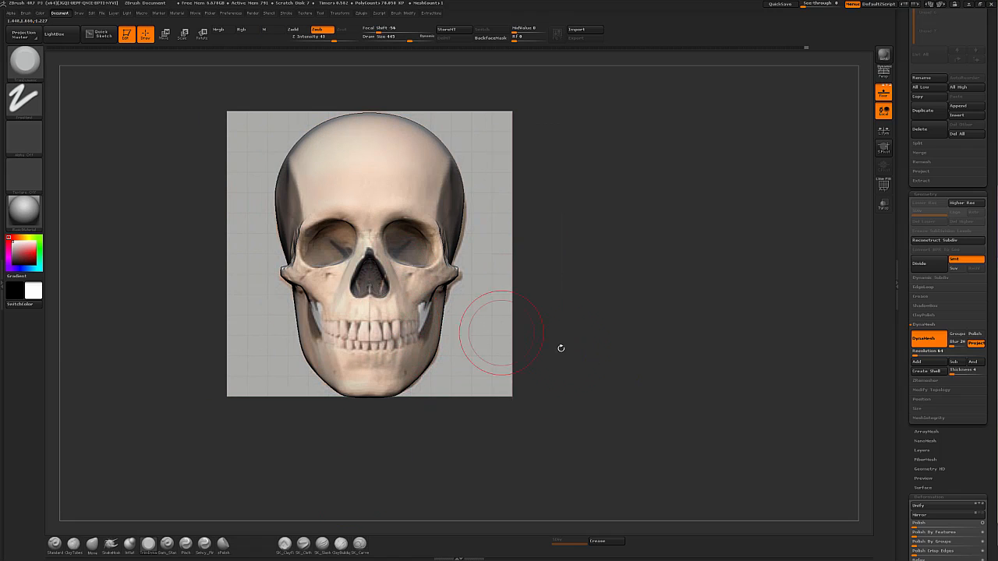
# Step: Hide the reference images and polish the rough temple surface behind the eye sockets with hPolish
pyautogui.moveTo(561, 348)
pyautogui.mouseDown()
pyautogui.moveTo(644, 394)
pyautogui.moveTo(680, 401)
pyautogui.moveTo(701, 392)
pyautogui.moveTo(692, 401)
pyautogui.moveTo(725, 383)
pyautogui.mouseUp()
pyautogui.press('b')
pyautogui.press('m')
pyautogui.press('v')
pyautogui.moveTo(725, 382); pyautogui.dragTo(659, 382)
pyautogui.click(883, 92)
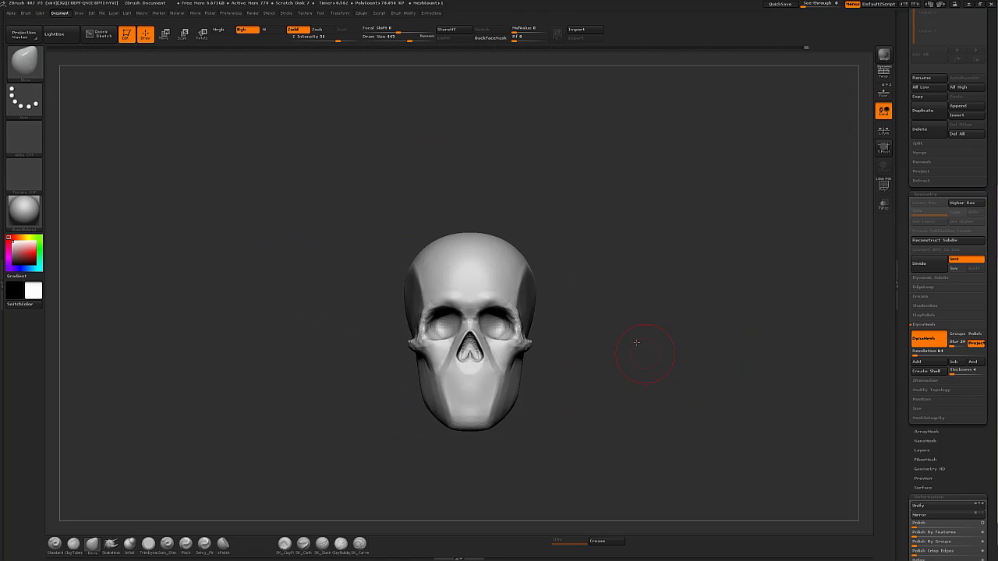
pyautogui.keyDown('alt'); pyautogui.moveTo(637, 343); pyautogui.dragTo(616, 358); pyautogui.keyUp('alt')
pyautogui.moveTo(616, 359)
pyautogui.mouseDown()
pyautogui.moveTo(642, 352)
pyautogui.moveTo(631, 350)
pyautogui.moveTo(637, 383)
pyautogui.moveTo(494, 283)
pyautogui.mouseUp()
pyautogui.press('s')
pyautogui.click(382, 273)
pyautogui.press('b')
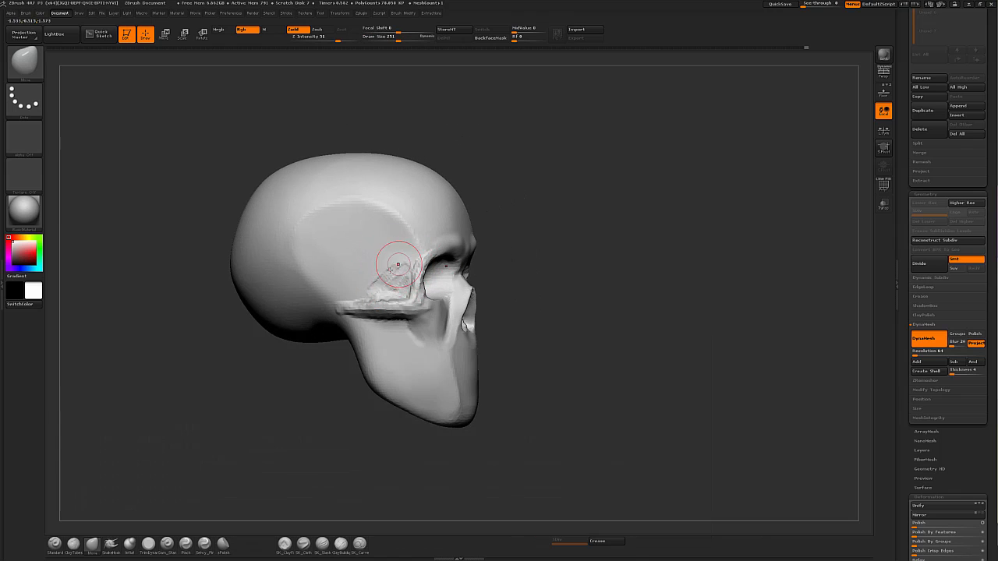
pyautogui.press('b')
pyautogui.press('h')
pyautogui.press('p')
pyautogui.moveTo(381, 274); pyautogui.dragTo(380, 274)
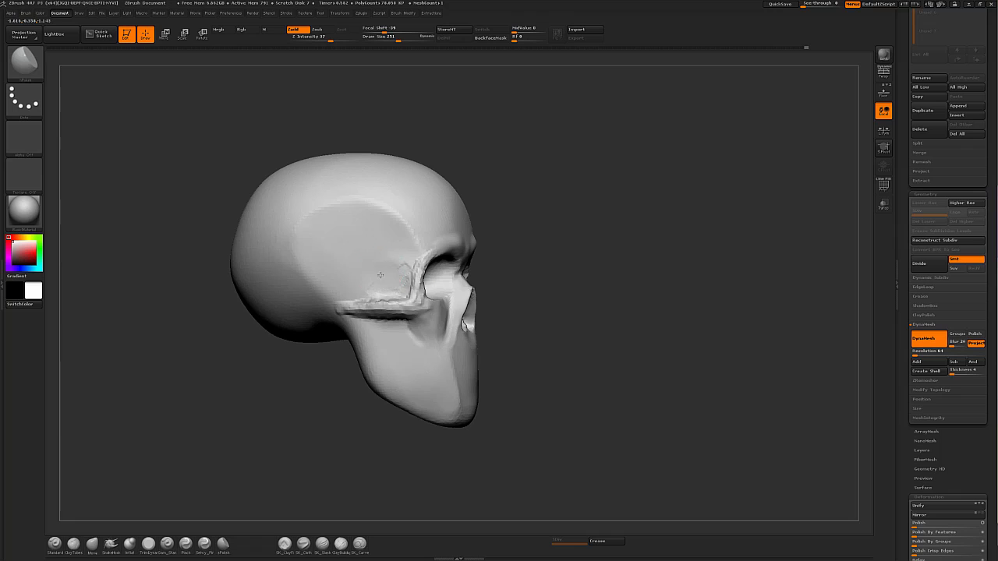
# Step: Polish the rough inner surface of the nasal cavity with a smaller hPolish brush
pyautogui.moveTo(636, 327)
pyautogui.mouseDown()
pyautogui.moveTo(657, 334)
pyautogui.moveTo(587, 342)
pyautogui.moveTo(637, 348)
pyautogui.moveTo(655, 370)
pyautogui.mouseUp()
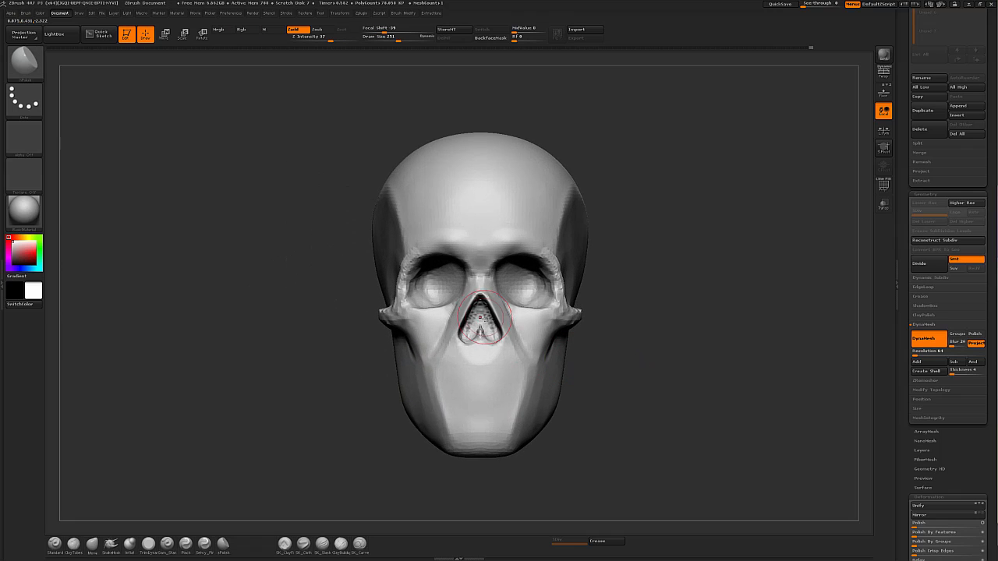
pyautogui.press('s')
pyautogui.moveTo(484, 318); pyautogui.dragTo(481, 319)
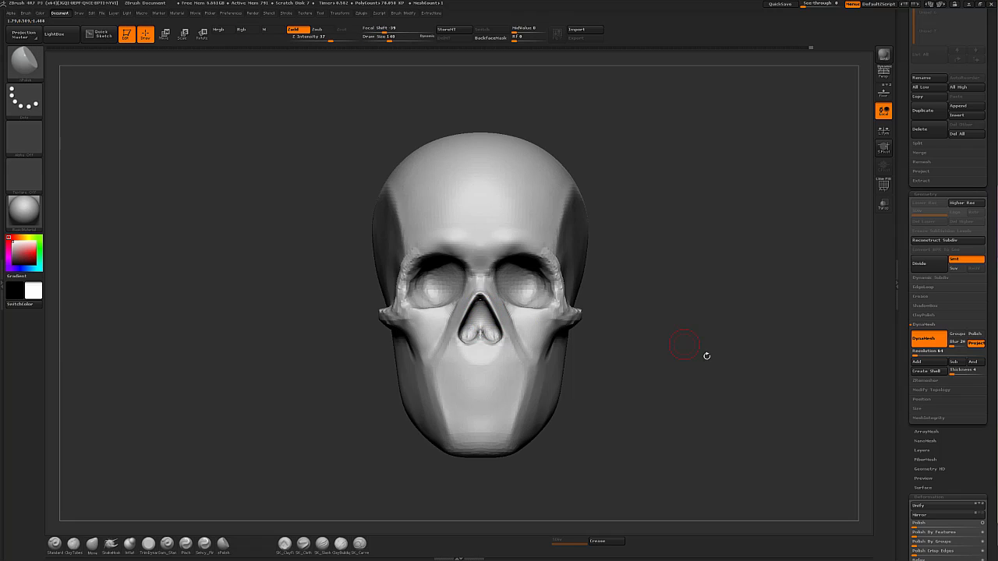
pyautogui.keyDown('alt'); pyautogui.moveTo(707, 356); pyautogui.dragTo(702, 362); pyautogui.keyUp('alt')
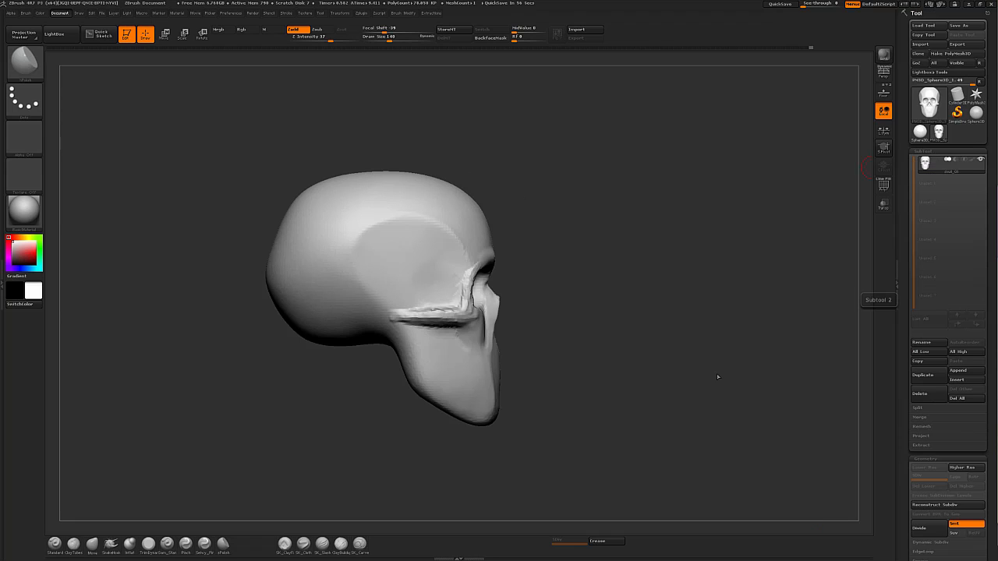
# Step: Show the reference images and paint a mask along the lower jaw's outline in side view
pyautogui.moveTo(717, 373)
pyautogui.mouseDown()
pyautogui.moveTo(684, 283)
pyautogui.moveTo(697, 314)
pyautogui.moveTo(738, 348)
pyautogui.moveTo(669, 361)
pyautogui.moveTo(632, 352)
pyautogui.moveTo(628, 372)
pyautogui.moveTo(686, 334)
pyautogui.moveTo(677, 269)
pyautogui.moveTo(674, 344)
pyautogui.mouseUp()
pyautogui.click(884, 72)
pyautogui.click(884, 72)
pyautogui.click(883, 92)
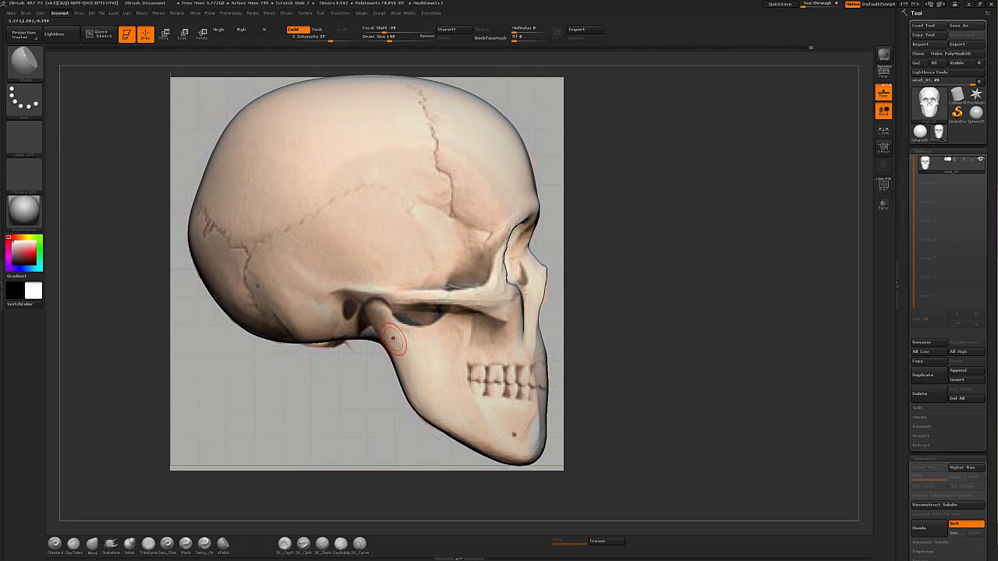
pyautogui.press('[')
pyautogui.press(']')
pyautogui.keyDown('alt'); pyautogui.moveTo(683, 367); pyautogui.dragTo(648, 357); pyautogui.keyUp('alt')
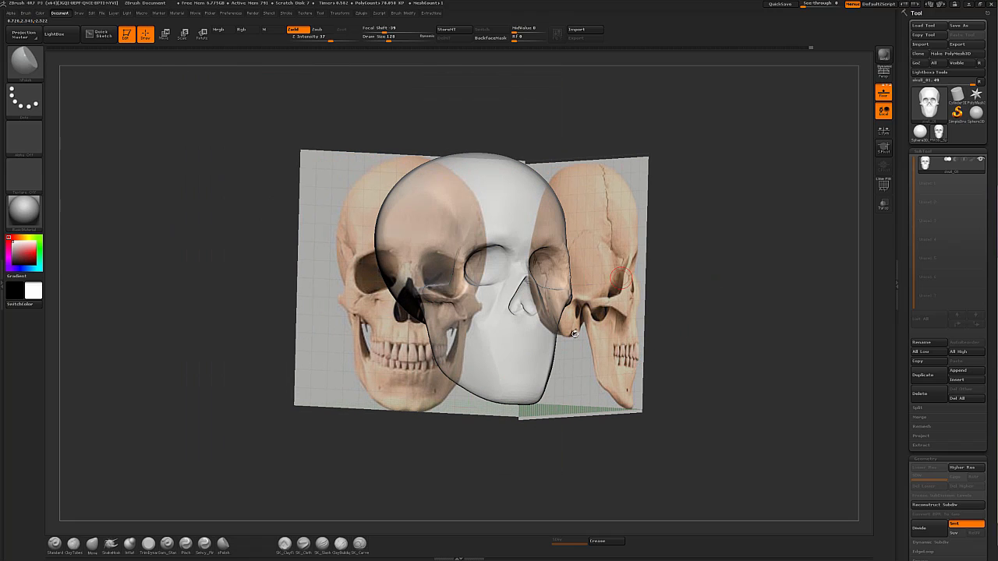
pyautogui.keyDown('shift'); pyautogui.moveTo(722, 372); pyautogui.dragTo(683, 389); pyautogui.keyUp('shift')
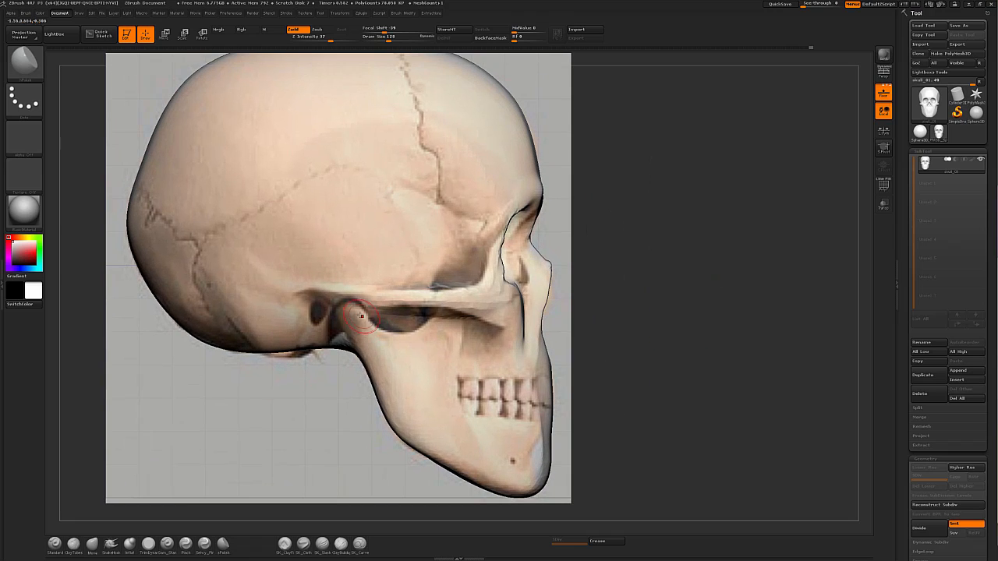
pyautogui.press('ctrl')
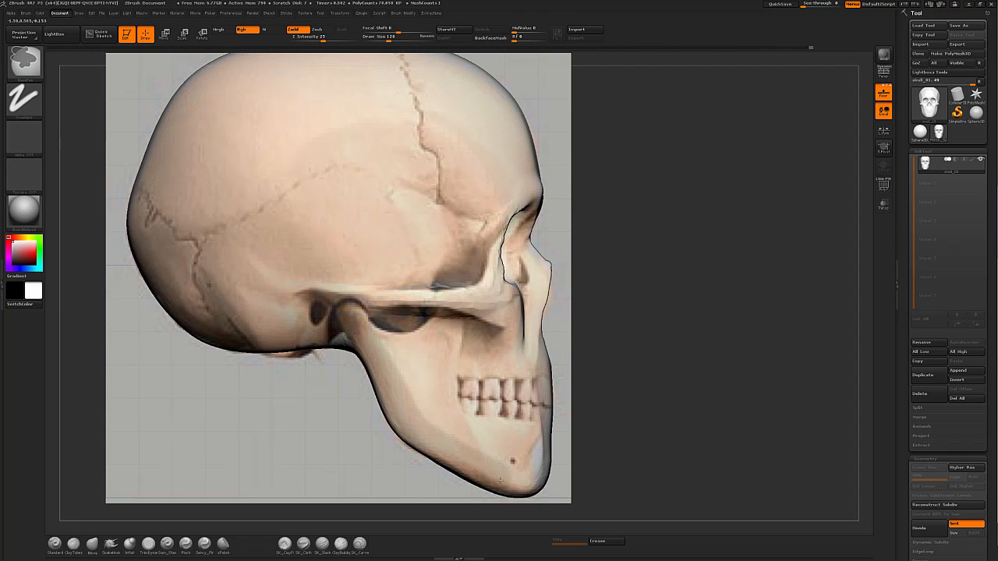
# Step: Hide the references and clean up the mask band along the jaw's lower edge from the zygomatic arch to the chin
pyautogui.moveTo(741, 428); pyautogui.dragTo(725, 434)
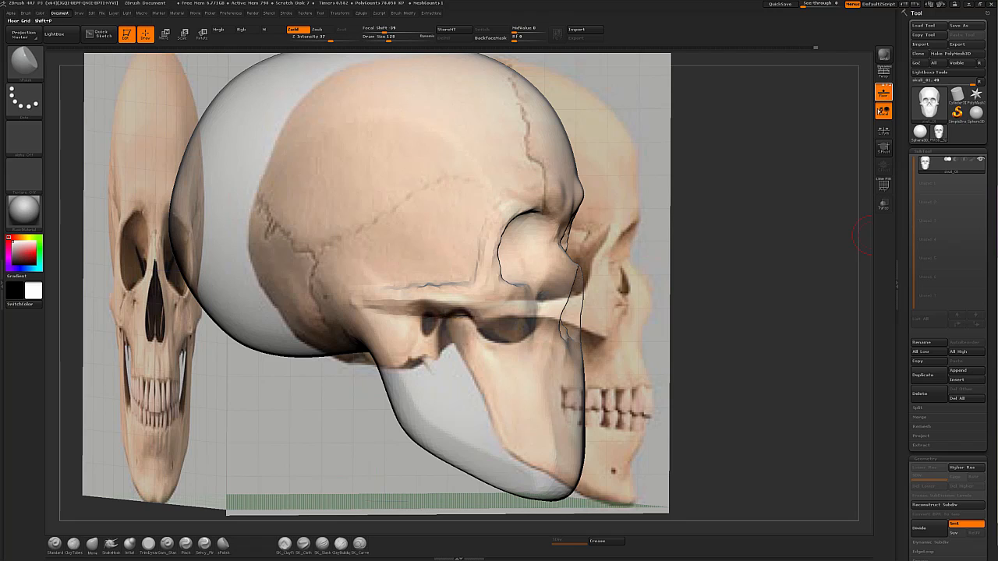
pyautogui.click(883, 95)
pyautogui.moveTo(727, 352); pyautogui.dragTo(724, 306)
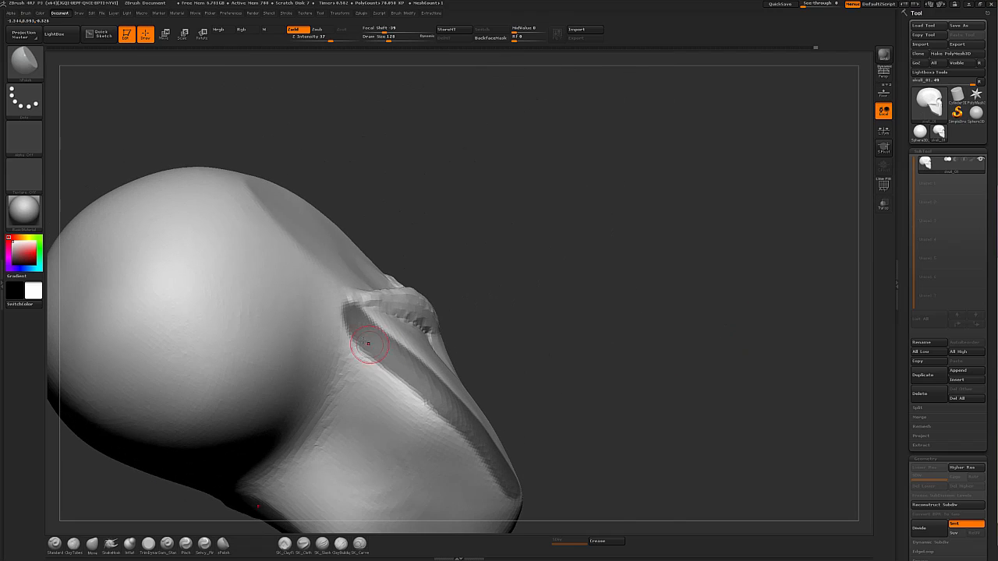
pyautogui.keyDown('alt'); pyautogui.moveTo(626, 269); pyautogui.dragTo(693, 194); pyautogui.keyUp('alt')
pyautogui.moveTo(697, 344)
pyautogui.mouseDown()
pyautogui.moveTo(662, 340)
pyautogui.moveTo(687, 337)
pyautogui.moveTo(670, 331)
pyautogui.mouseUp()
pyautogui.keyDown('ctrl'); pyautogui.moveTo(407, 251); pyautogui.dragTo(418, 255); pyautogui.keyUp('ctrl')
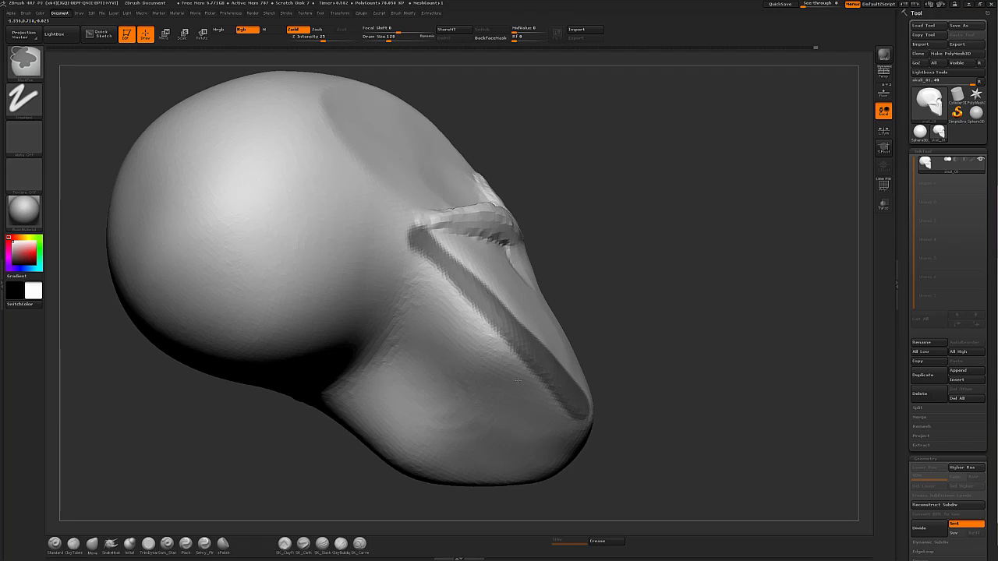
pyautogui.moveTo(663, 312); pyautogui.dragTo(627, 308)
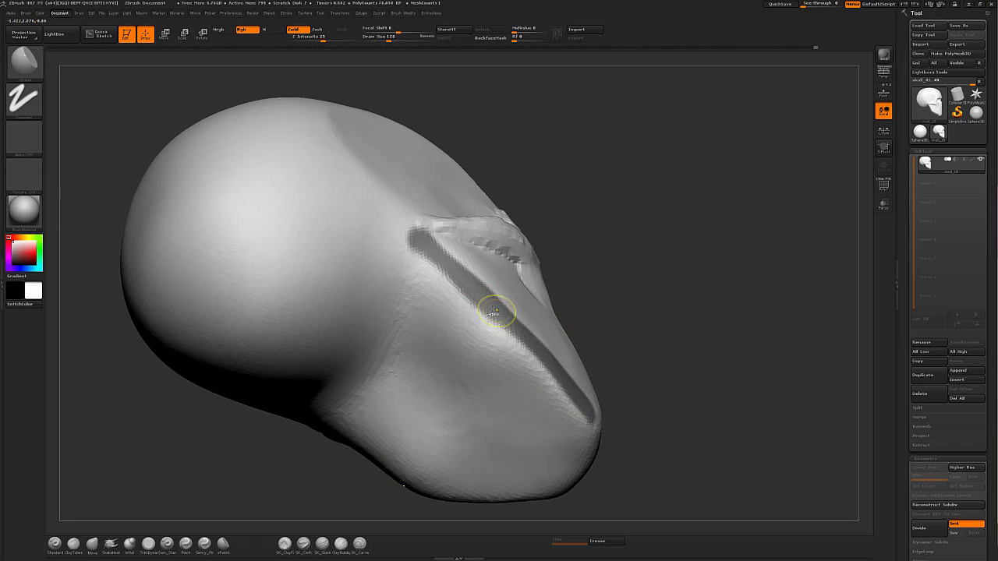
pyautogui.moveTo(704, 296); pyautogui.dragTo(520, 312)
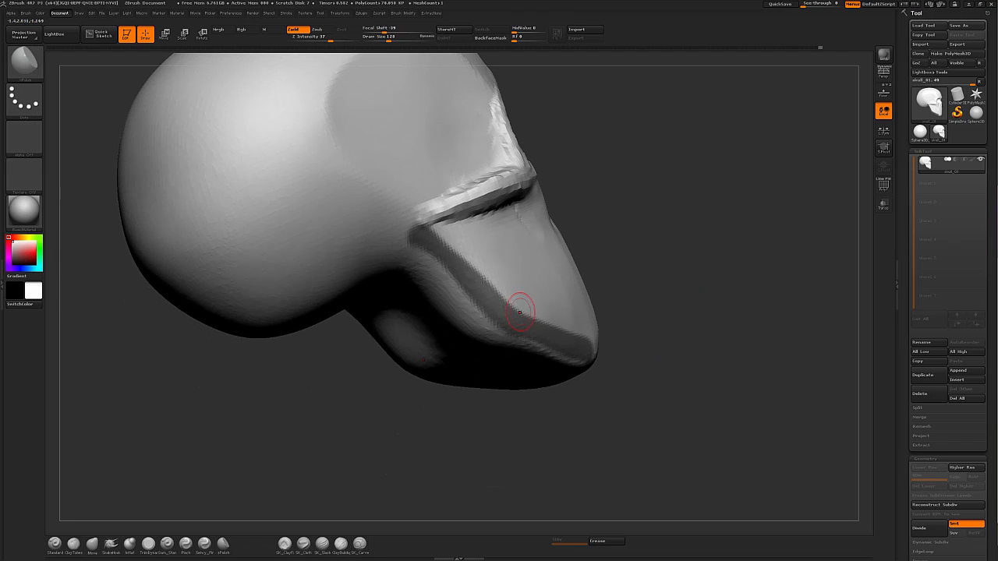
pyautogui.moveTo(710, 309)
pyautogui.mouseDown()
pyautogui.moveTo(706, 324)
pyautogui.moveTo(639, 332)
pyautogui.moveTo(709, 341)
pyautogui.moveTo(710, 324)
pyautogui.moveTo(702, 343)
pyautogui.moveTo(745, 334)
pyautogui.mouseUp()
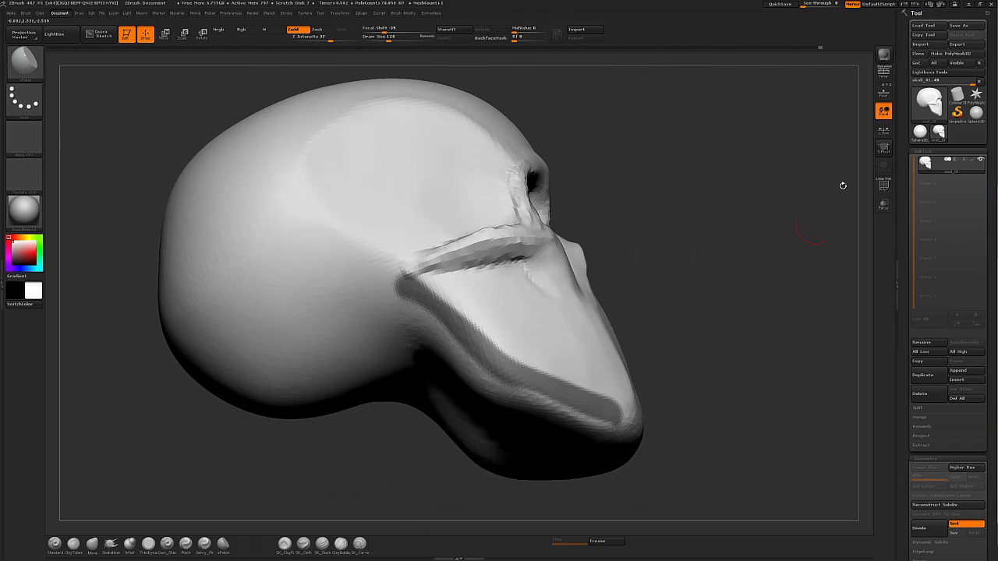
# Step: Extend the mask over the lower jaw and chin following the side reference, compare it in front view, and hide the references
pyautogui.click(883, 72)
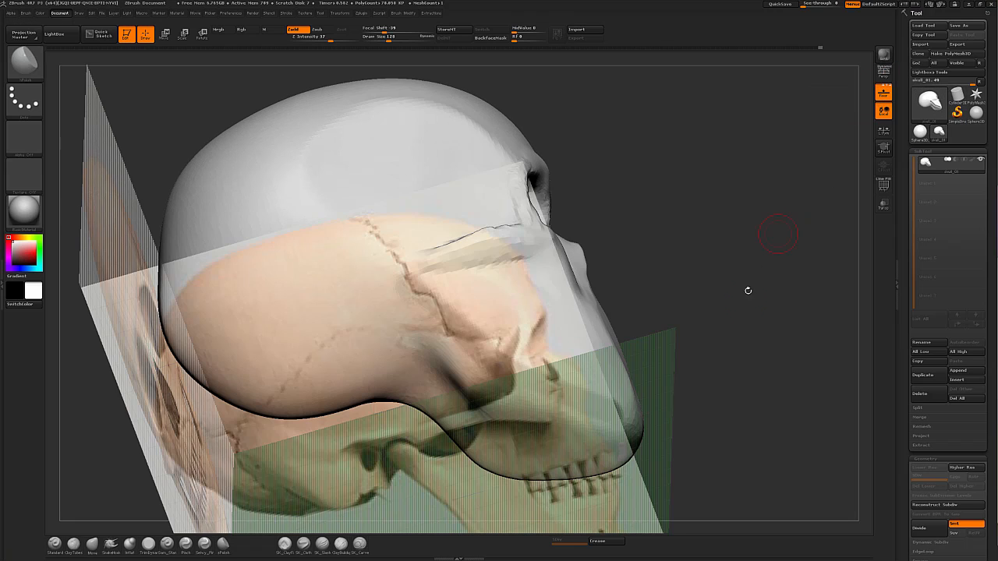
pyautogui.moveTo(746, 290)
pyautogui.mouseDown()
pyautogui.moveTo(749, 337)
pyautogui.moveTo(679, 328)
pyautogui.mouseUp()
pyautogui.press('s')
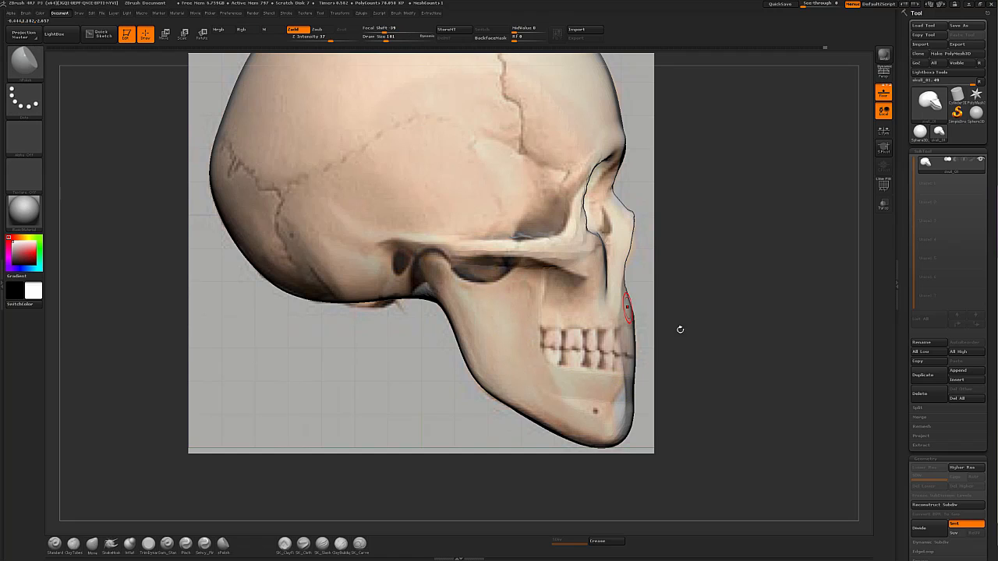
pyautogui.moveTo(679, 330); pyautogui.dragTo(595, 319)
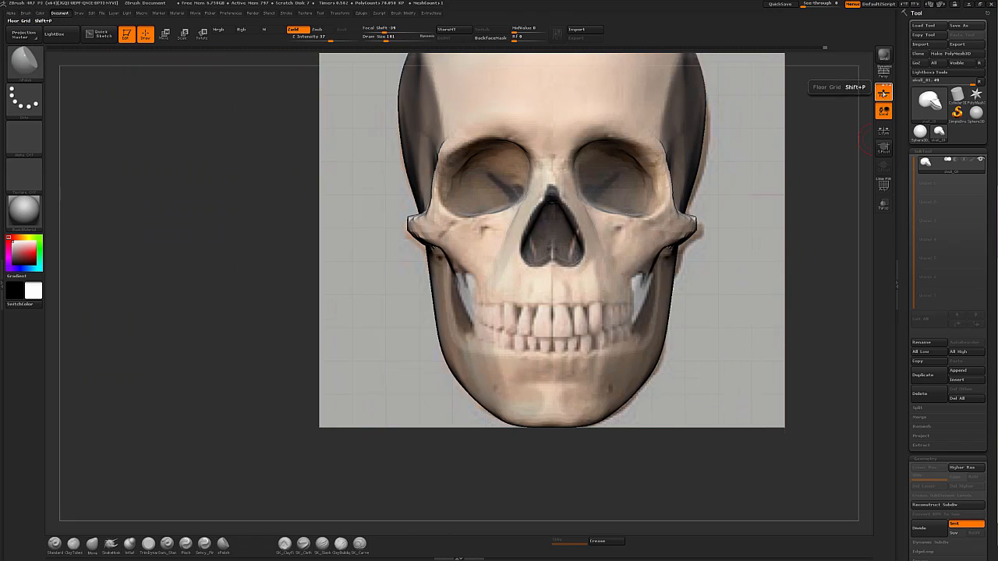
pyautogui.click(884, 92)
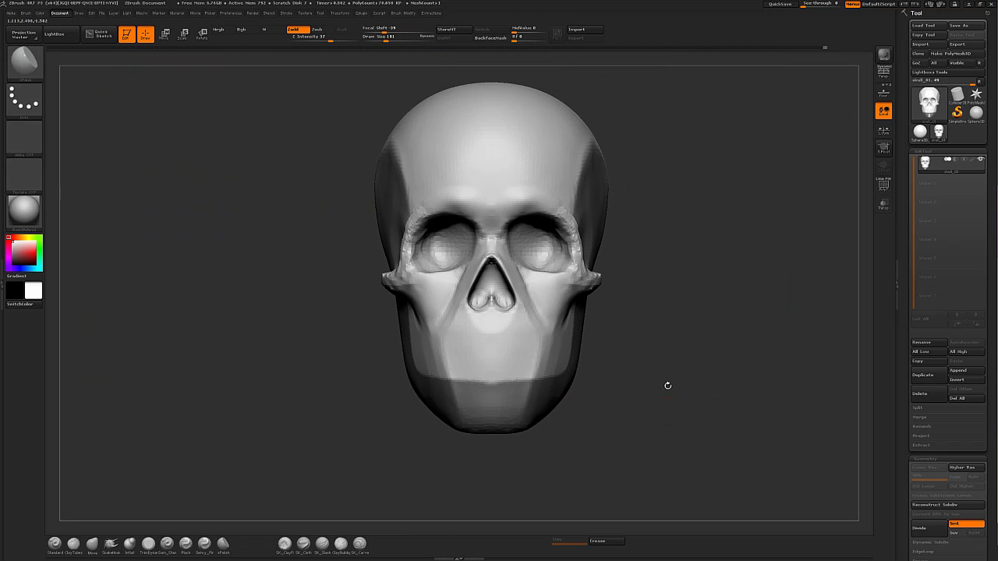
# Step: Check the mask coverage around the lower jaw from below, the side and the front
pyautogui.moveTo(668, 385)
pyautogui.mouseDown()
pyautogui.moveTo(630, 408)
pyautogui.moveTo(633, 339)
pyautogui.moveTo(633, 350)
pyautogui.mouseUp()
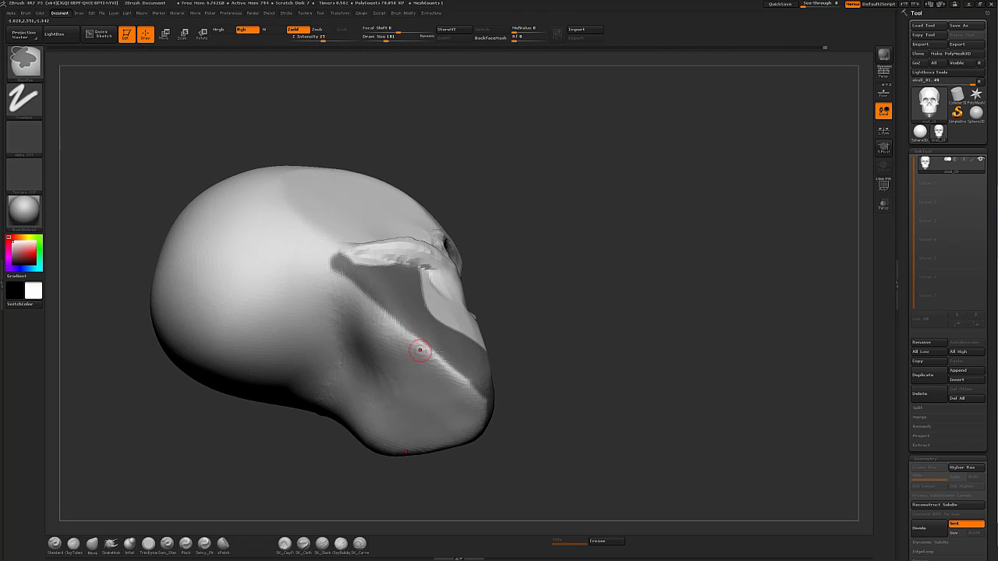
pyautogui.moveTo(607, 395)
pyautogui.keyDown('alt'); pyautogui.mouseDown()
pyautogui.moveTo(616, 350)
pyautogui.moveTo(605, 307)
pyautogui.moveTo(591, 310)
pyautogui.mouseUp(); pyautogui.keyUp('alt')
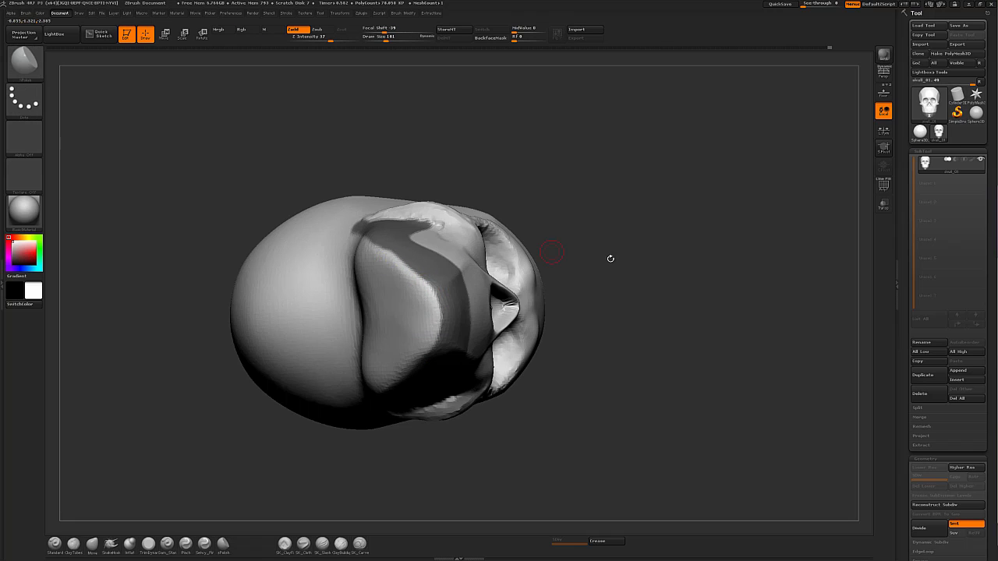
pyautogui.moveTo(611, 258)
pyautogui.mouseDown()
pyautogui.moveTo(689, 322)
pyautogui.moveTo(655, 317)
pyautogui.moveTo(635, 346)
pyautogui.moveTo(606, 212)
pyautogui.moveTo(537, 168)
pyautogui.moveTo(544, 179)
pyautogui.mouseUp()
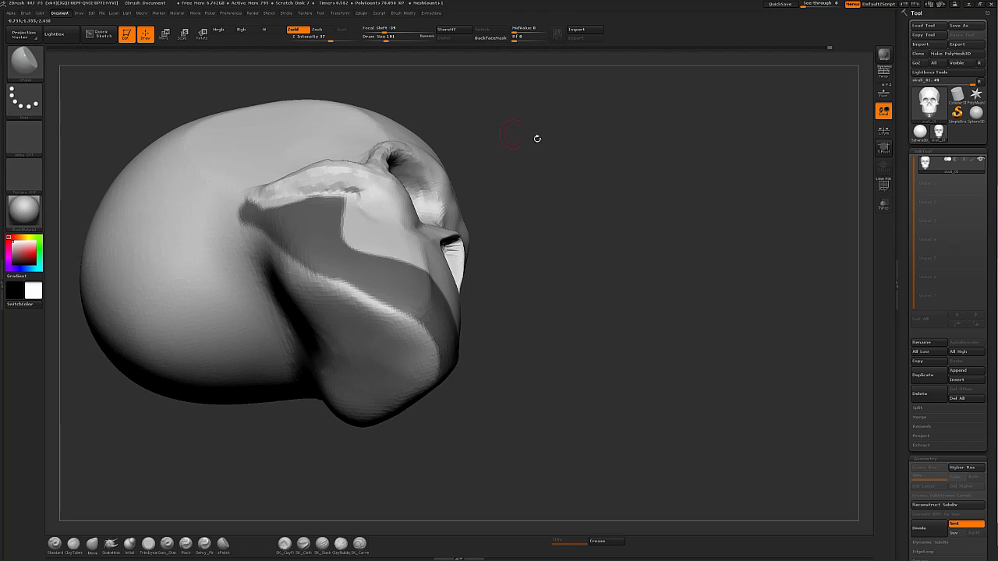
pyautogui.keyDown('shift'); pyautogui.moveTo(535, 138); pyautogui.dragTo(623, 265); pyautogui.keyUp('shift')
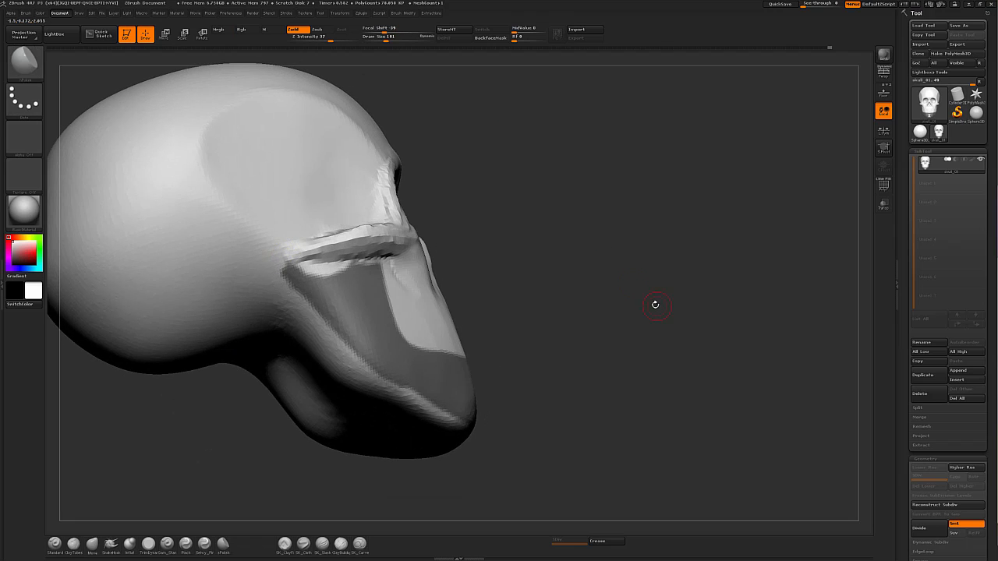
pyautogui.moveTo(653, 301)
pyautogui.keyDown('alt'); pyautogui.mouseDown()
pyautogui.moveTo(300, 351)
pyautogui.moveTo(416, 341)
pyautogui.mouseUp(); pyautogui.keyUp('alt')
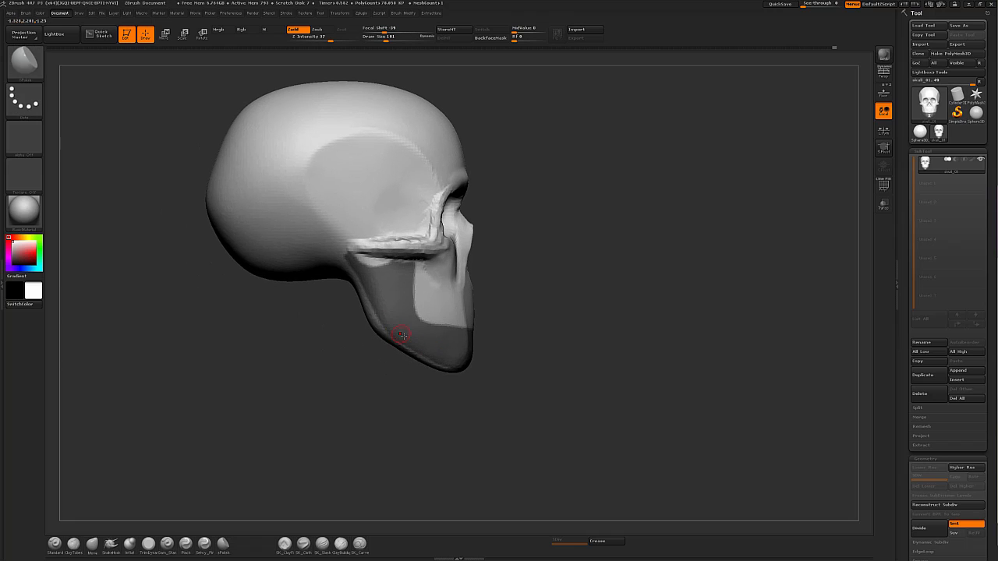
pyautogui.keyDown('shift'); pyautogui.click(883, 93); pyautogui.keyUp('shift')
pyautogui.click(883, 93)
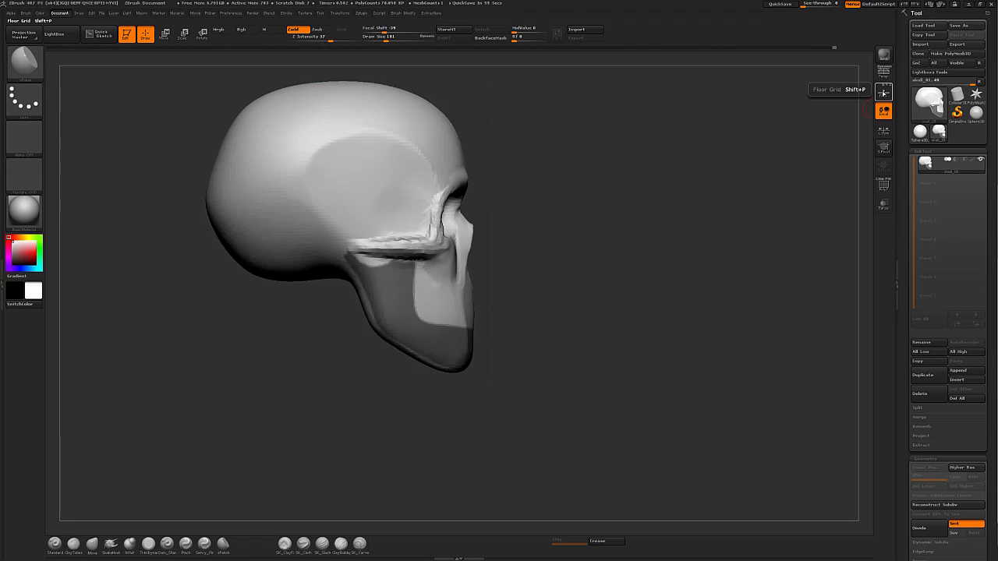
pyautogui.click(883, 93)
pyautogui.click(884, 93)
pyautogui.moveTo(826, 156)
pyautogui.mouseDown()
pyautogui.moveTo(658, 261)
pyautogui.moveTo(597, 385)
pyautogui.mouseUp()
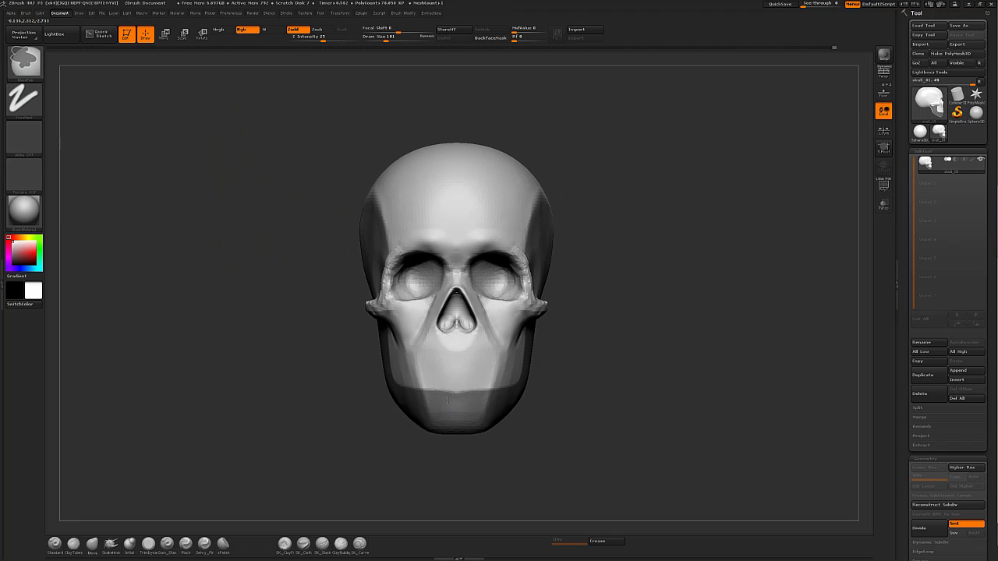
pyautogui.moveTo(712, 398)
pyautogui.mouseDown()
pyautogui.moveTo(668, 401)
pyautogui.moveTo(708, 398)
pyautogui.moveTo(671, 410)
pyautogui.moveTo(724, 372)
pyautogui.mouseUp()
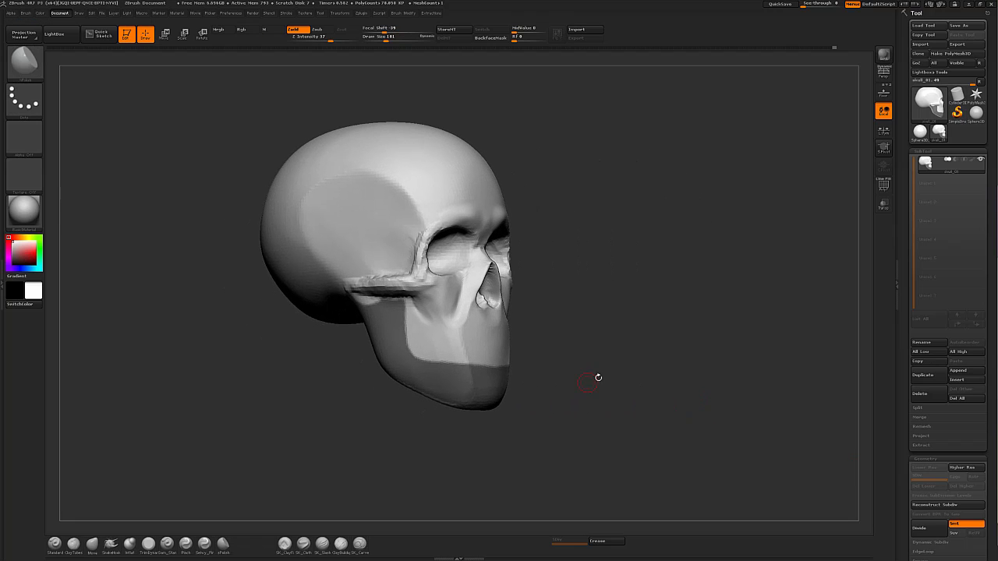
pyautogui.moveTo(599, 377); pyautogui.dragTo(657, 369)
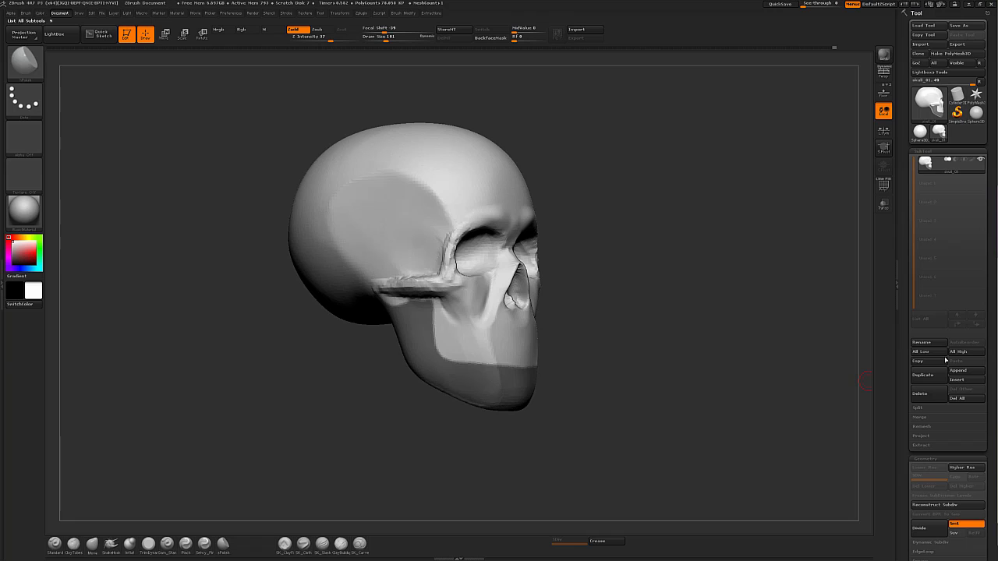
# Step: Extract the masked lower jaw with a thickness of 0.04 and accept it as a new subtool
pyautogui.scroll(-1, 927, 418)
pyautogui.click(920, 431)
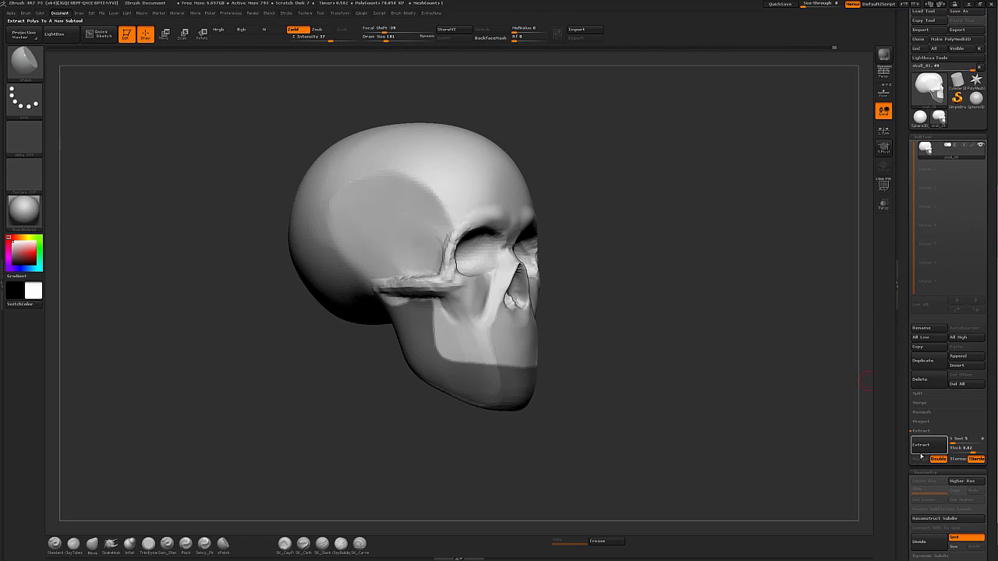
pyautogui.scroll(-3, 939, 396)
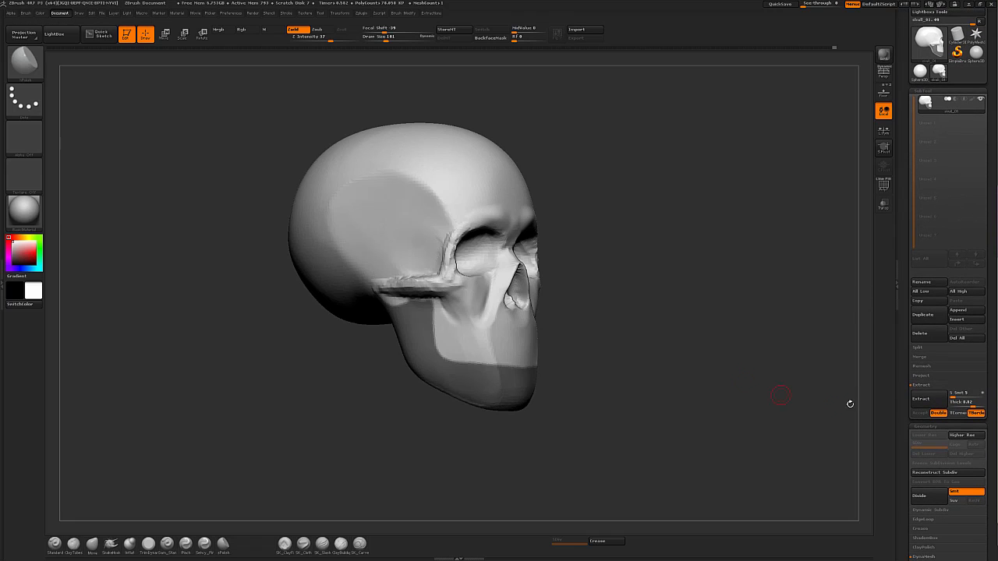
pyautogui.click(926, 400)
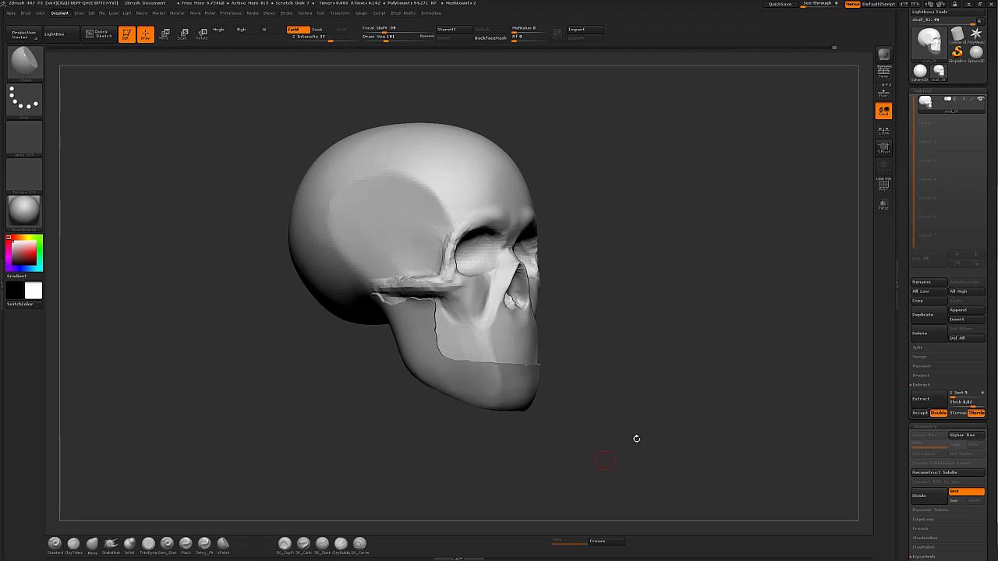
pyautogui.click(967, 402)
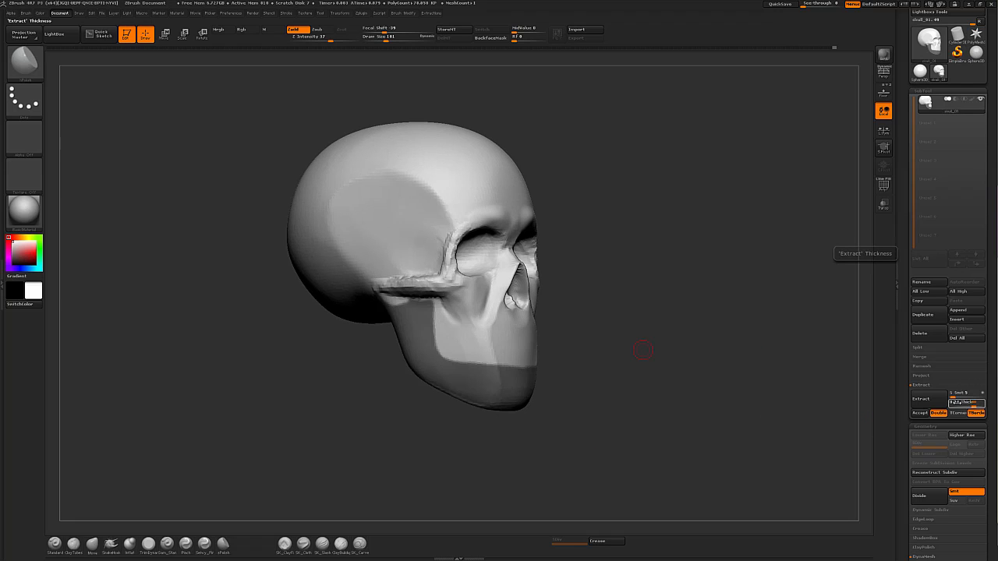
pyautogui.press('Return')
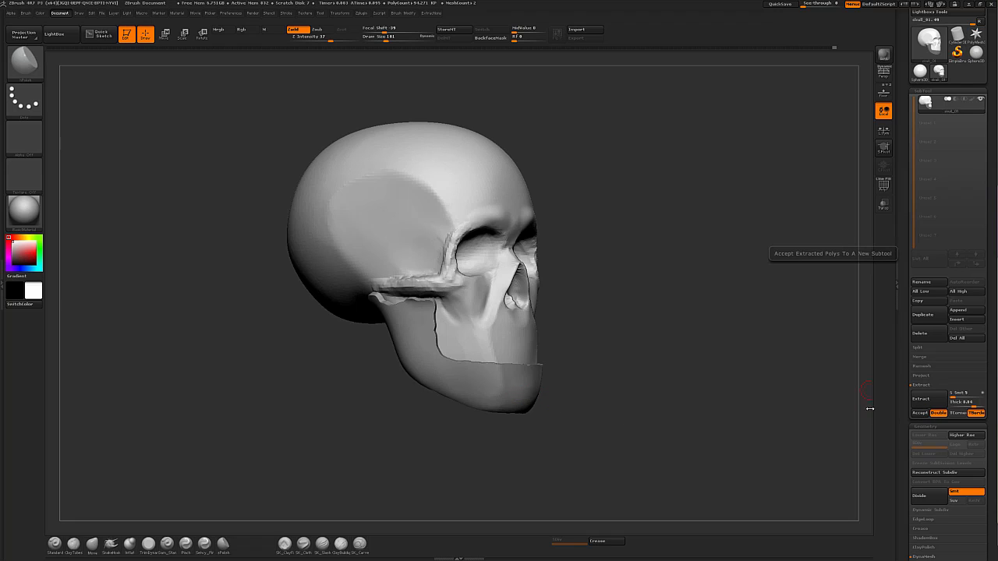
pyautogui.moveTo(870, 408); pyautogui.dragTo(853, 388)
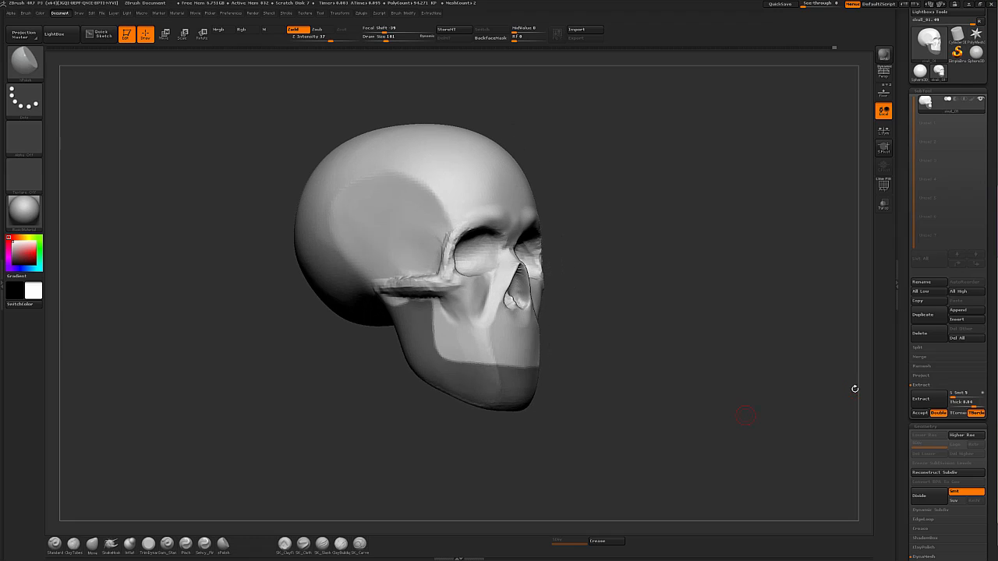
pyautogui.click(929, 400)
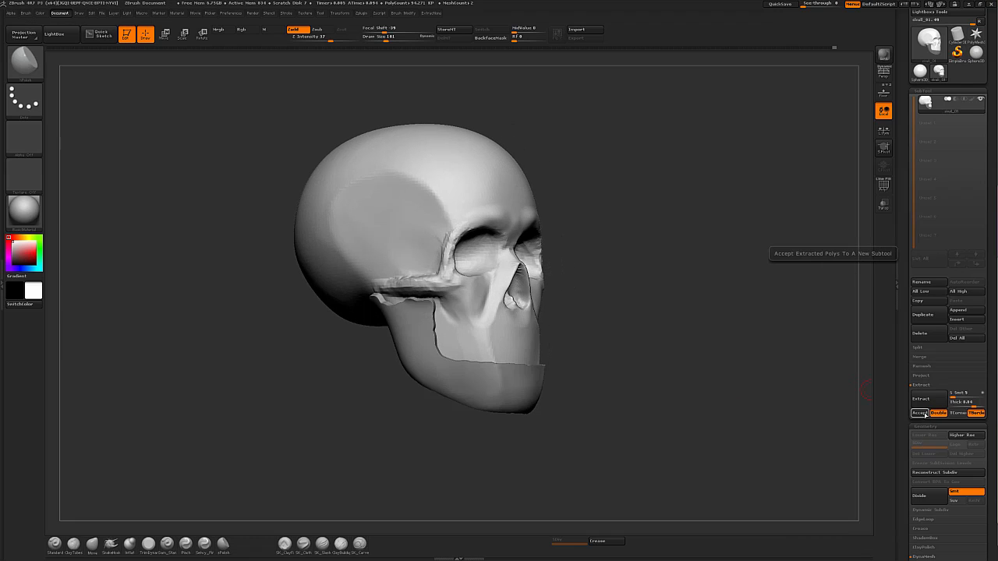
pyautogui.click(924, 414)
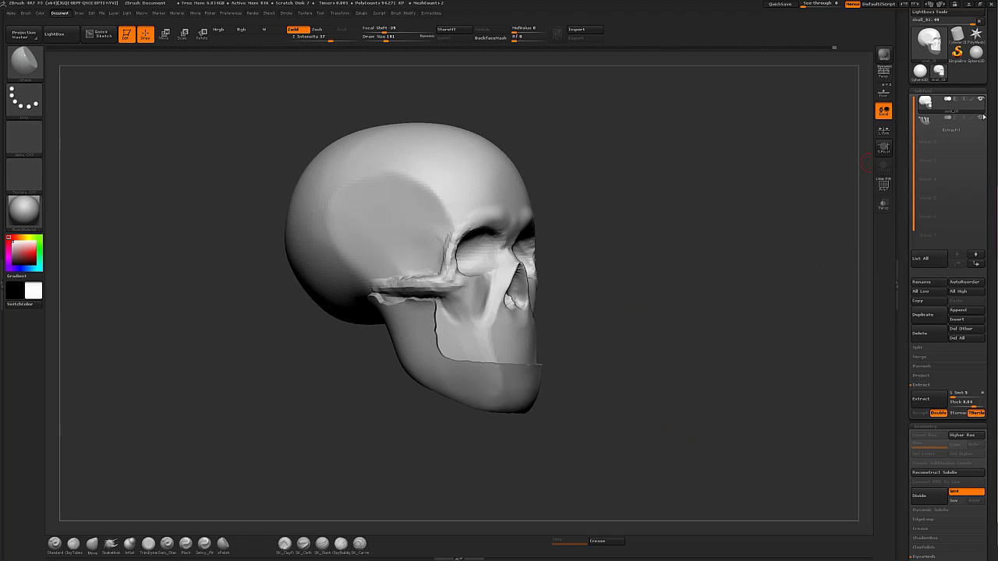
# Step: Clear the masks on the extracted jaw and the skull, leaving the jaw subtool selected
pyautogui.click(952, 119)
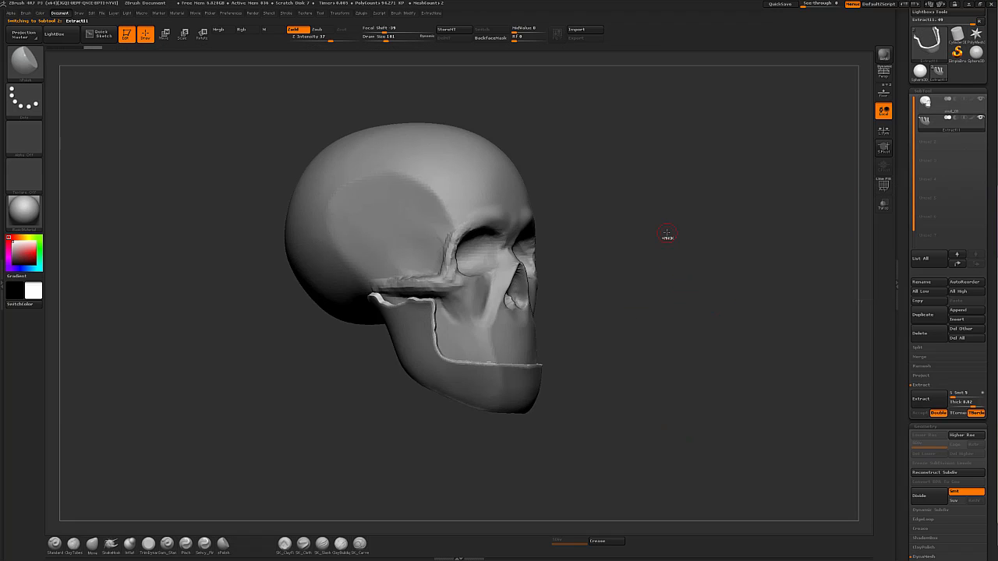
pyautogui.hotkey('alt', 'Up')
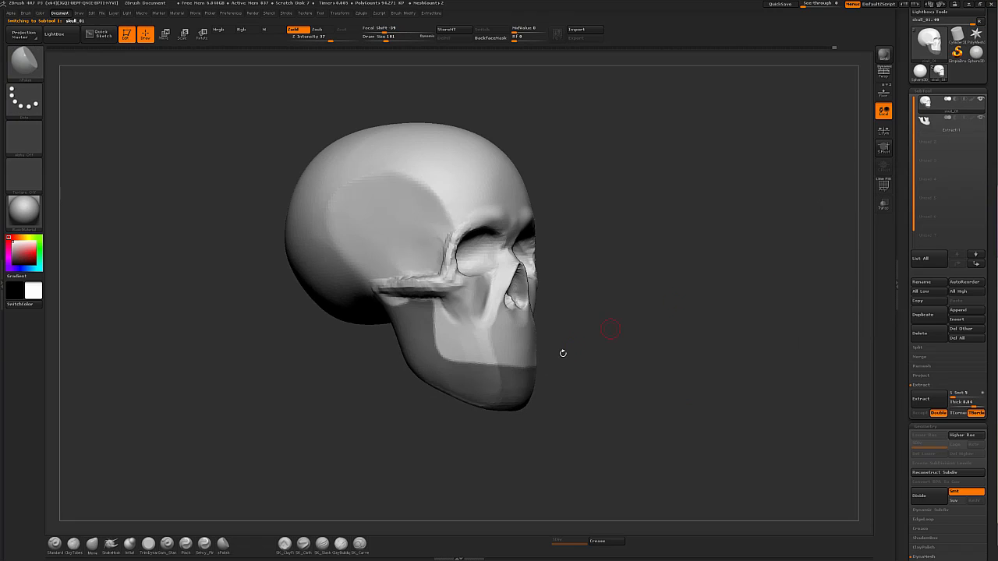
pyautogui.keyDown('ctrl'); pyautogui.moveTo(648, 295); pyautogui.dragTo(652, 401); pyautogui.keyUp('ctrl')
pyautogui.click(968, 130)
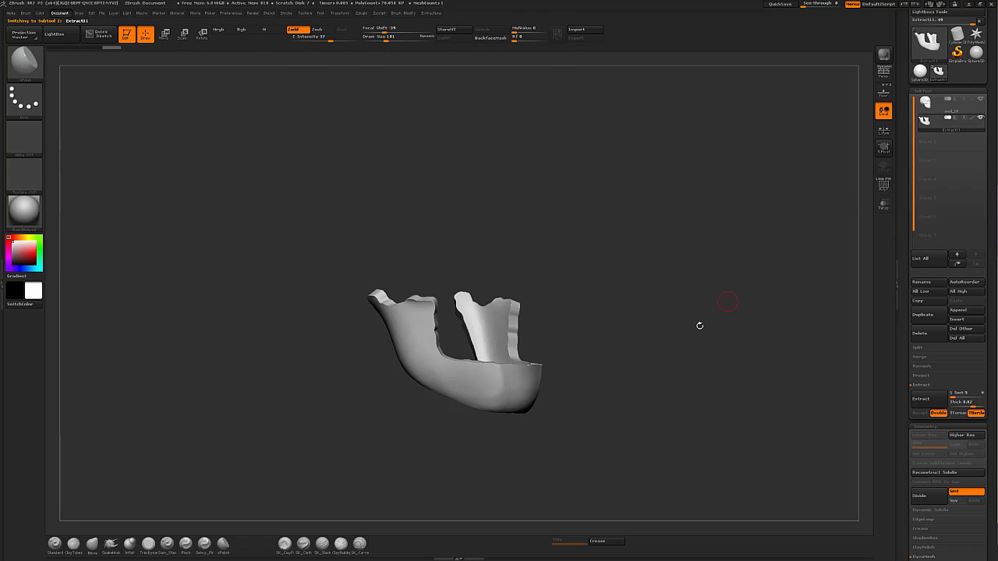
# Step: Remesh the extracted jaw using ZRemesher with a target polygon count of 1
pyautogui.moveTo(700, 325); pyautogui.dragTo(494, 355)
pyautogui.keyDown('alt'); pyautogui.moveTo(592, 364); pyautogui.dragTo(732, 374); pyautogui.keyUp('alt')
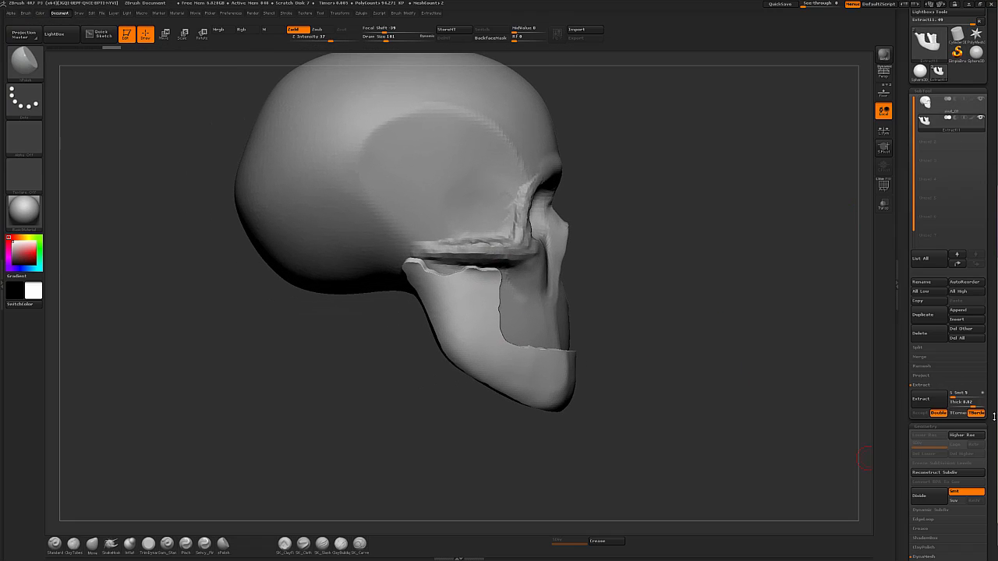
pyautogui.scroll(-5, 936, 417)
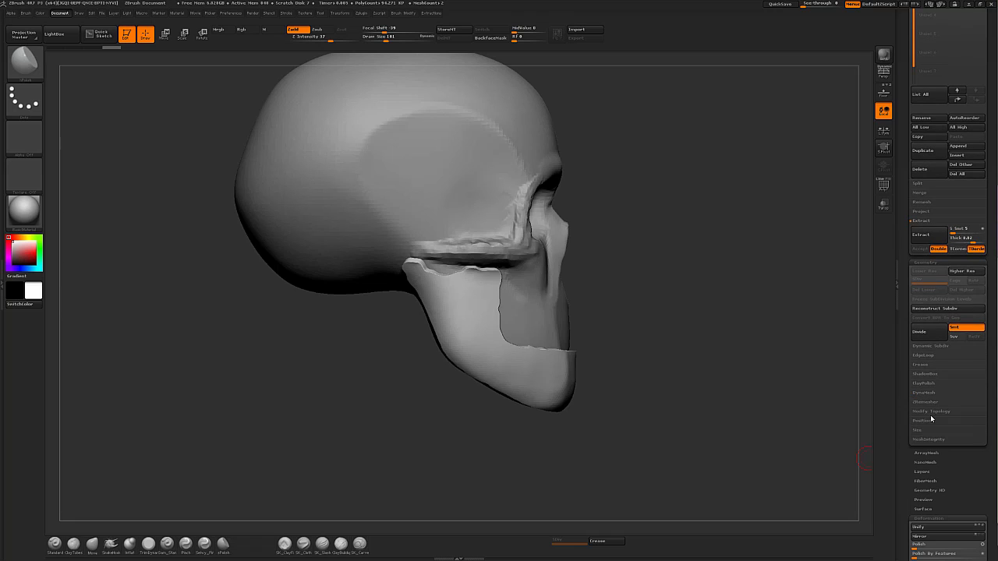
pyautogui.click(929, 403)
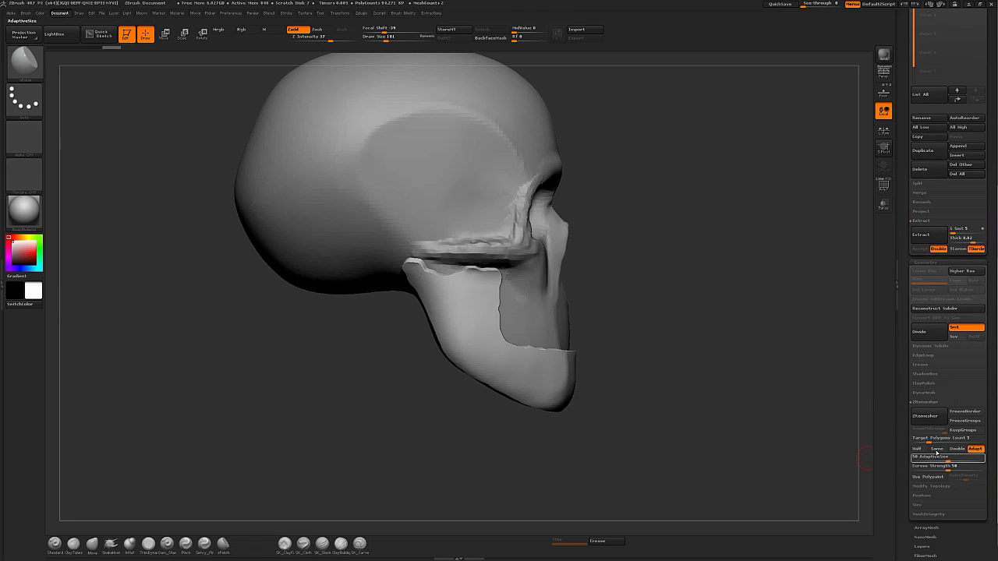
pyautogui.click(929, 415)
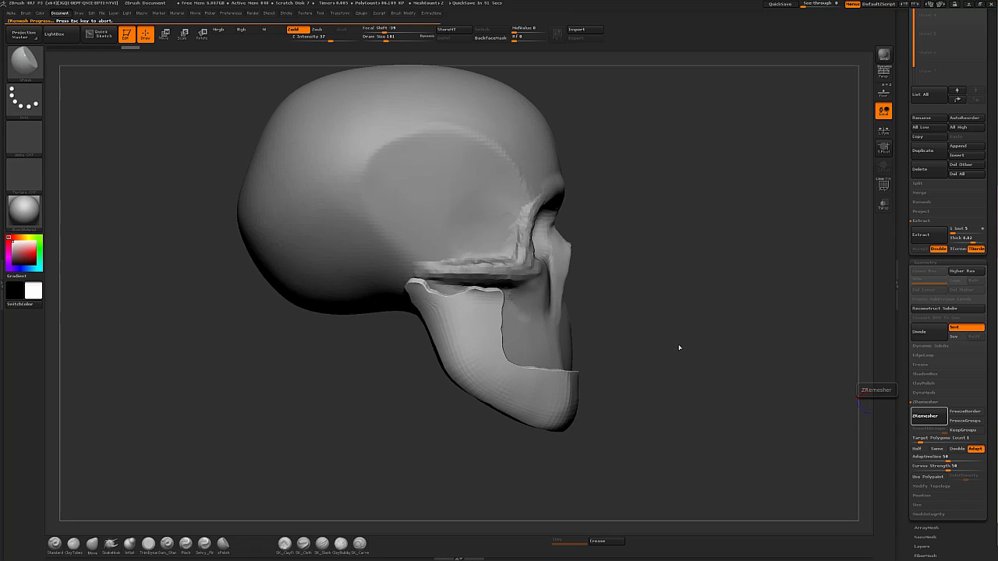
pyautogui.moveTo(680, 349); pyautogui.dragTo(556, 338)
# Step: Scale the jaw down slightly with the Size deformation to fit it closer to the skull
pyautogui.moveTo(994, 411); pyautogui.dragTo(992, 327)
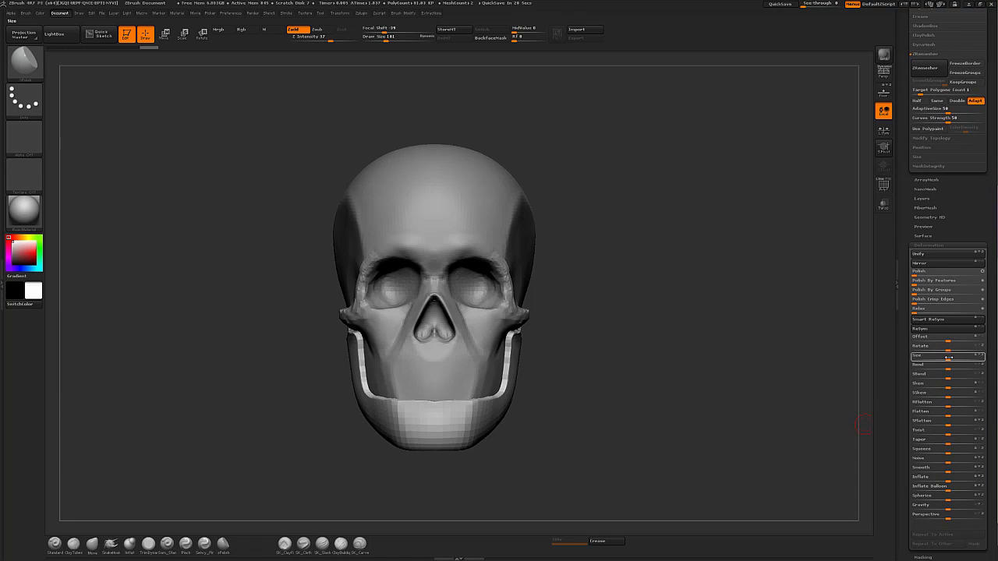
pyautogui.moveTo(947, 357); pyautogui.dragTo(944, 358)
pyautogui.moveTo(596, 415); pyautogui.dragTo(638, 412)
pyautogui.keyDown('alt'); pyautogui.moveTo(564, 431); pyautogui.dragTo(692, 449); pyautogui.keyUp('alt')
pyautogui.moveTo(967, 197); pyautogui.dragTo(958, 499)
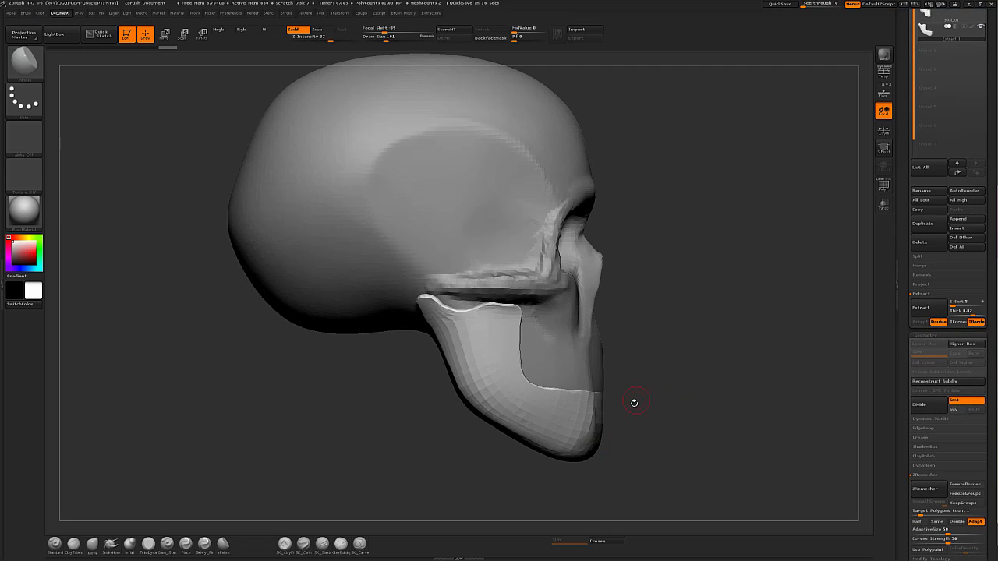
# Step: Reshape the jaw's upper edge below the zygomatic arch in side view using the Move brush
pyautogui.press('b')
pyautogui.press('m')
pyautogui.press('v')
pyautogui.press('s')
pyautogui.moveTo(500, 309); pyautogui.dragTo(503, 311)
pyautogui.moveTo(503, 312); pyautogui.dragTo(476, 312)
pyautogui.press('s')
# Step: Show the reference images and move the jaw's notch, condyle and lower rear edge to match the side reference
pyautogui.click(884, 92)
pyautogui.keyDown('alt'); pyautogui.moveTo(701, 264); pyautogui.dragTo(702, 283); pyautogui.keyUp('alt')
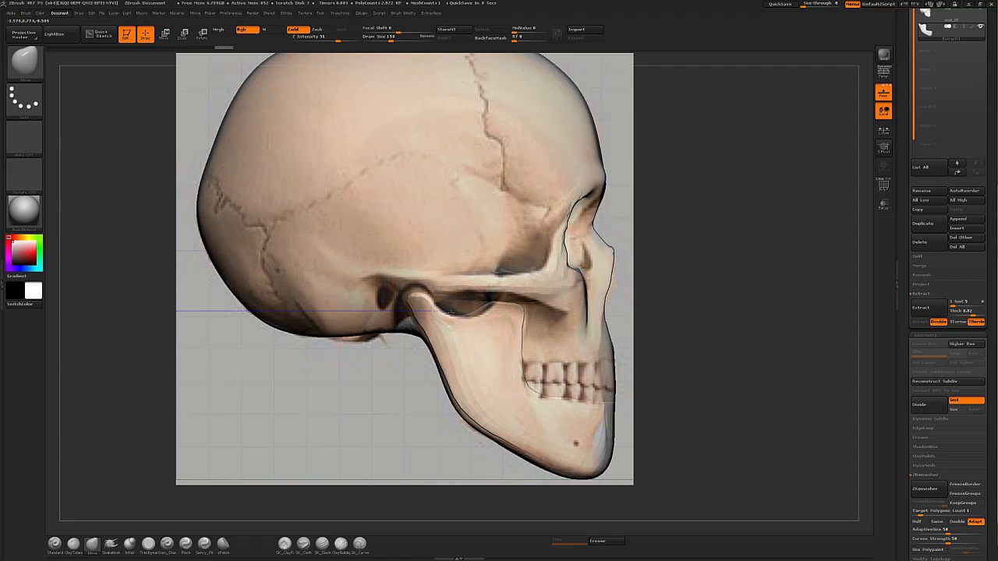
pyautogui.moveTo(450, 312); pyautogui.dragTo(451, 314)
pyautogui.moveTo(473, 306); pyautogui.dragTo(475, 309)
pyautogui.moveTo(476, 307); pyautogui.dragTo(418, 293)
pyautogui.press('s')
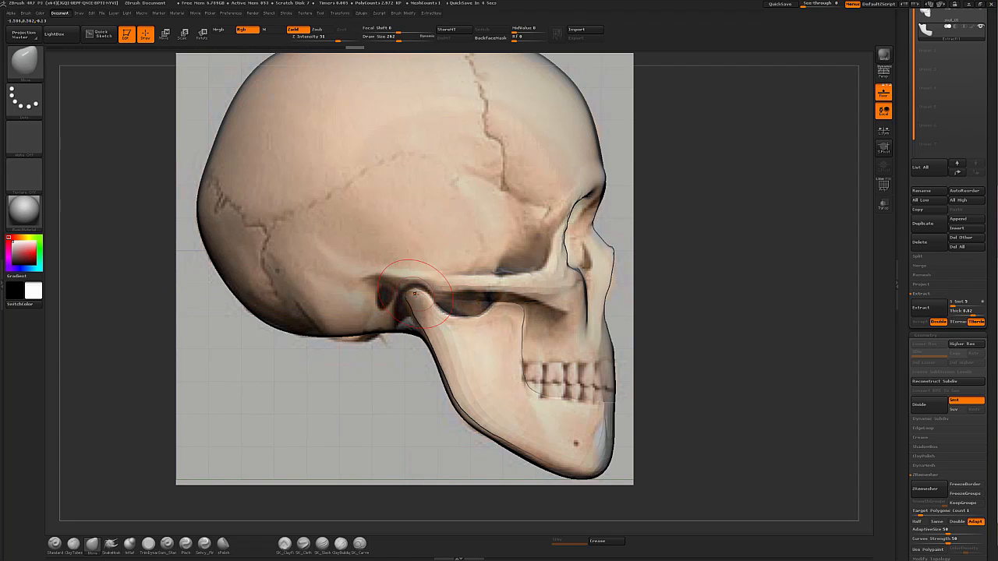
pyautogui.press('s')
pyautogui.moveTo(513, 439)
pyautogui.mouseDown()
pyautogui.moveTo(523, 439)
pyautogui.moveTo(500, 421)
pyautogui.mouseUp()
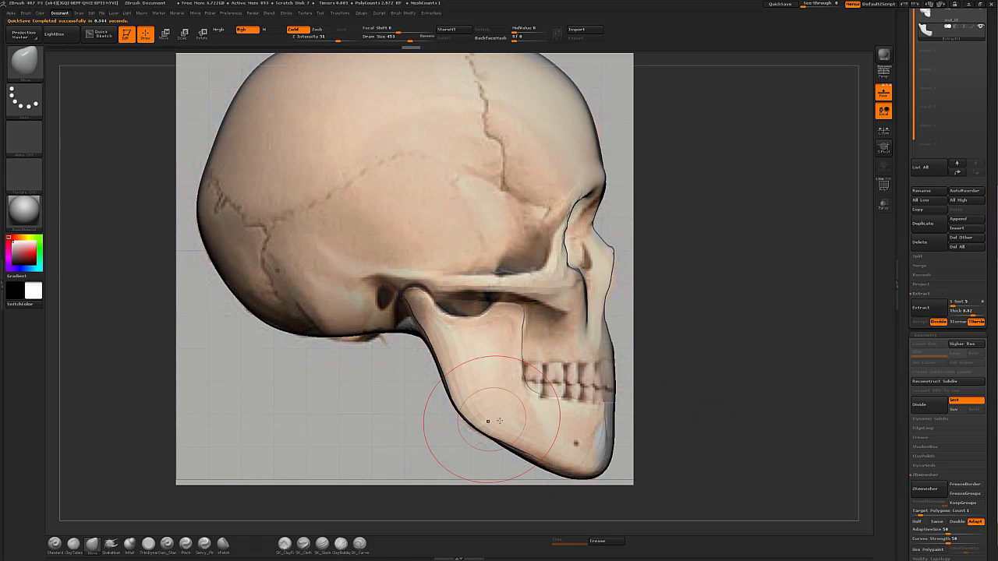
# Step: Hide the skull subtool, adjust the chin to the side reference, and smooth the jaw's upper edge behind it
pyautogui.moveTo(935, 181); pyautogui.dragTo(936, 232)
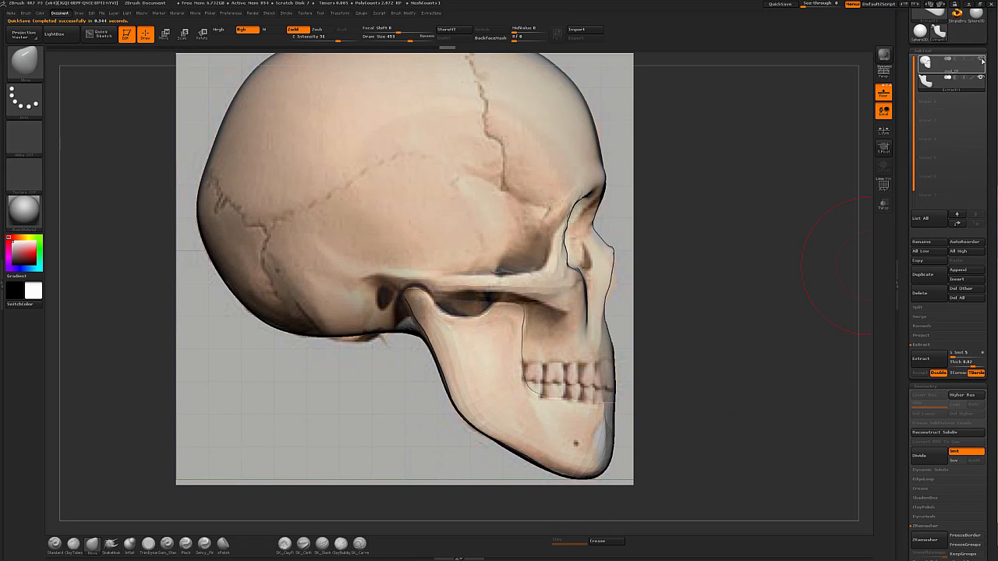
pyautogui.click(981, 61)
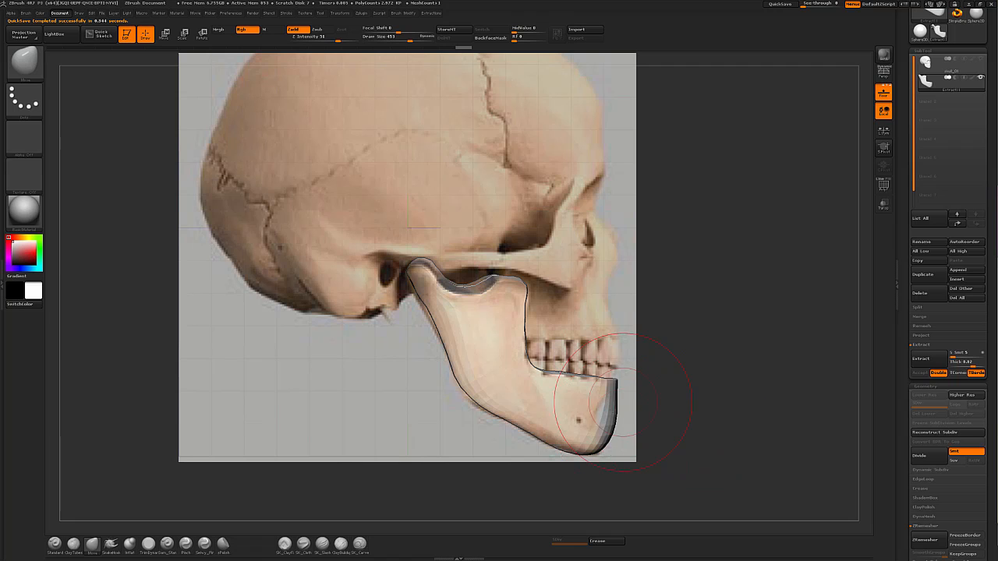
pyautogui.press('s')
pyautogui.moveTo(606, 423); pyautogui.dragTo(598, 423)
pyautogui.moveTo(560, 372)
pyautogui.keyDown('shift'); pyautogui.mouseDown()
pyautogui.moveTo(617, 377)
pyautogui.moveTo(564, 371)
pyautogui.moveTo(587, 364)
pyautogui.mouseUp(); pyautogui.keyUp('shift')
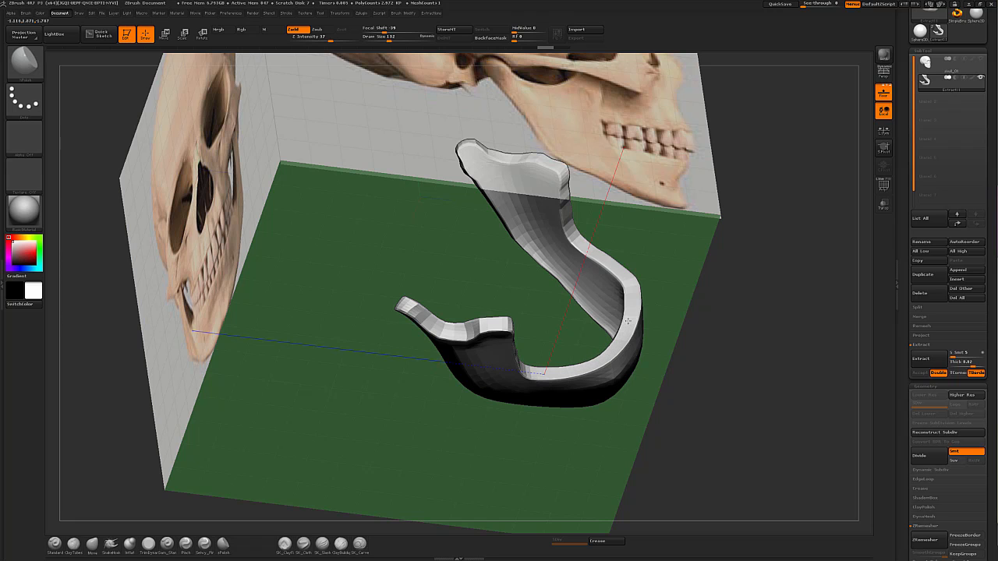
# Step: Examine the jaw's curvature and thickness from above, the front and angled views against the references
pyautogui.moveTo(718, 307); pyautogui.dragTo(648, 361)
pyautogui.moveTo(699, 330); pyautogui.dragTo(573, 479)
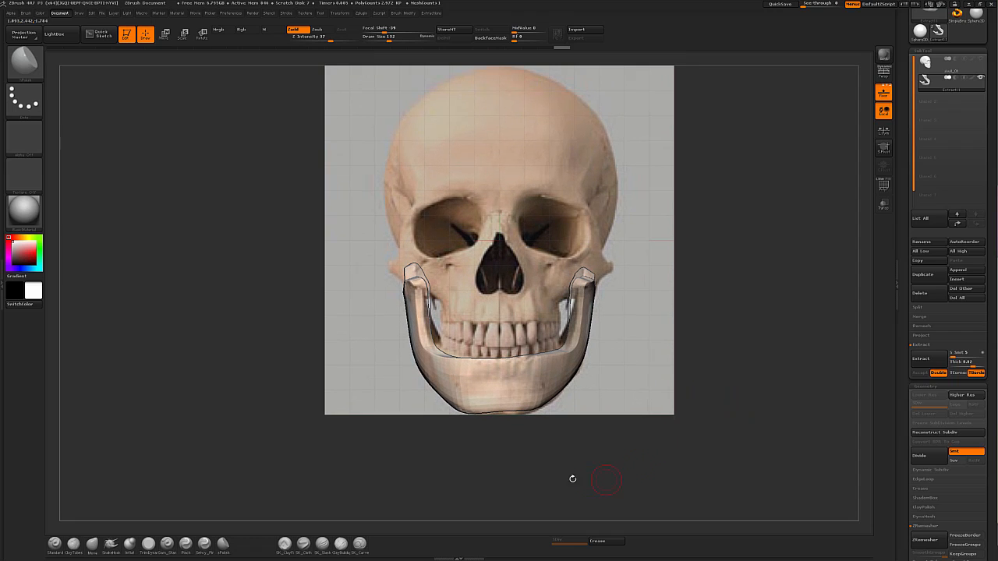
pyautogui.moveTo(643, 436); pyautogui.dragTo(531, 400)
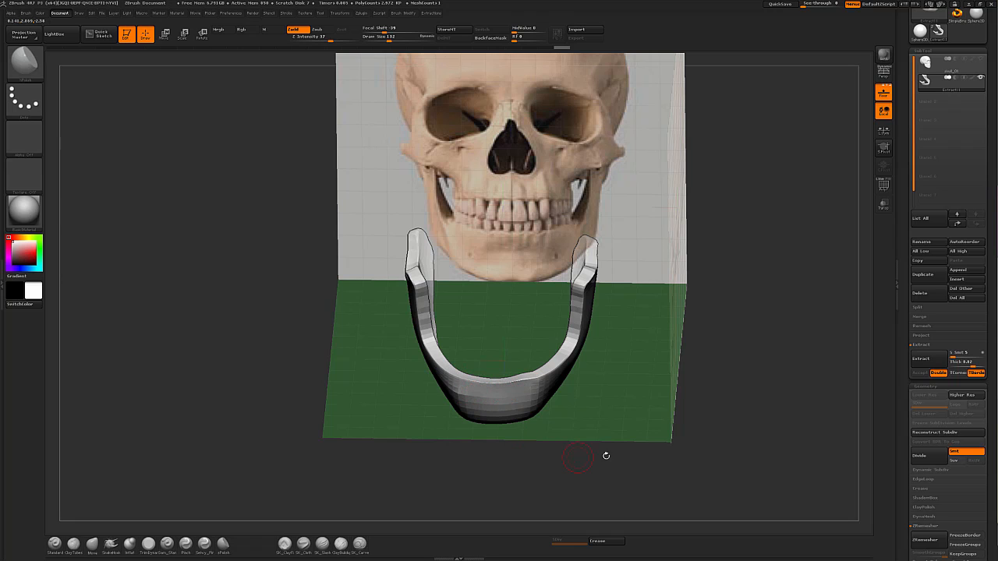
pyautogui.moveTo(605, 457); pyautogui.dragTo(626, 395)
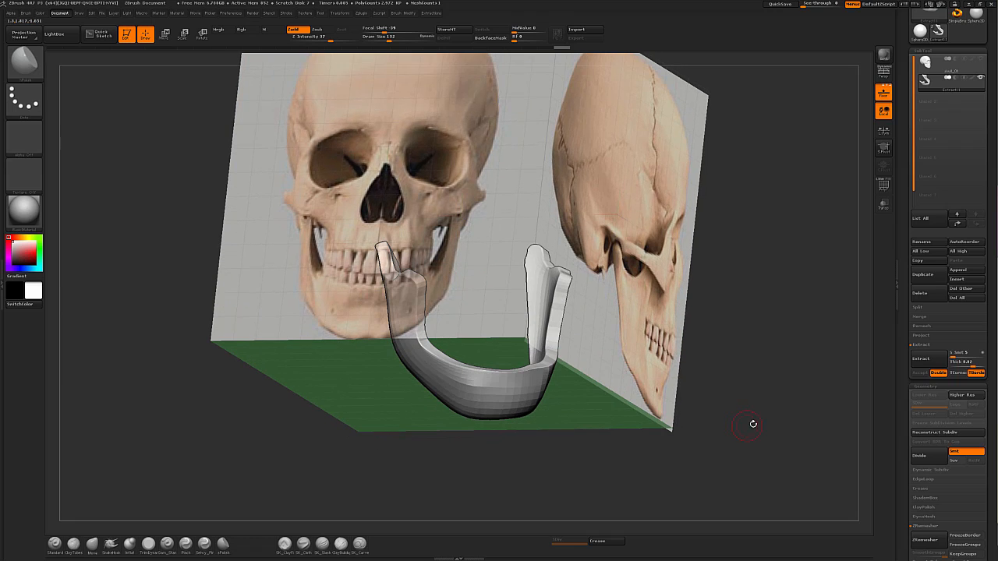
# Step: Mirror and weld the jaw mesh, proceeding with the operation despite the non-zero floor grid elevation
pyautogui.moveTo(754, 424); pyautogui.dragTo(864, 436)
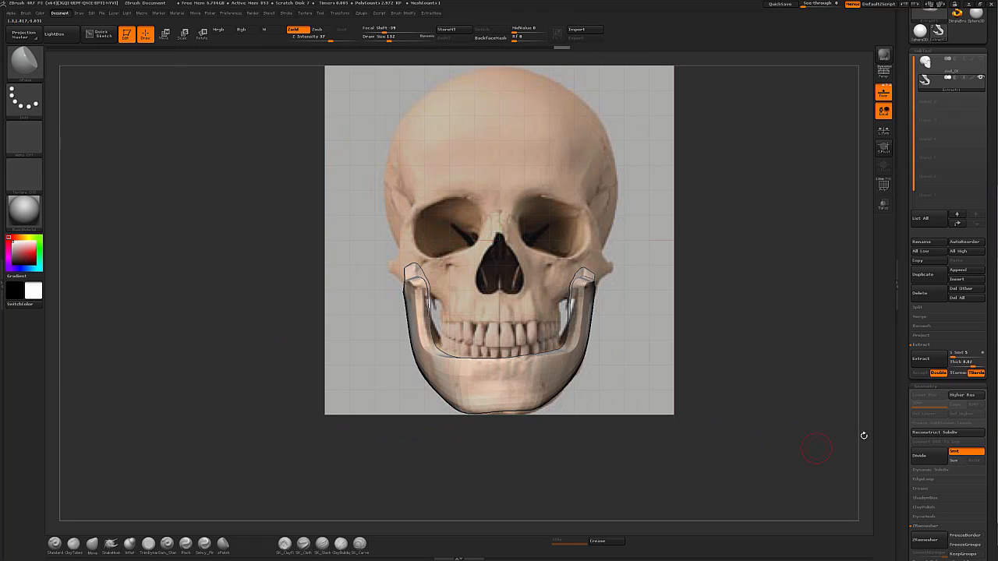
pyautogui.moveTo(992, 383); pyautogui.dragTo(974, 214)
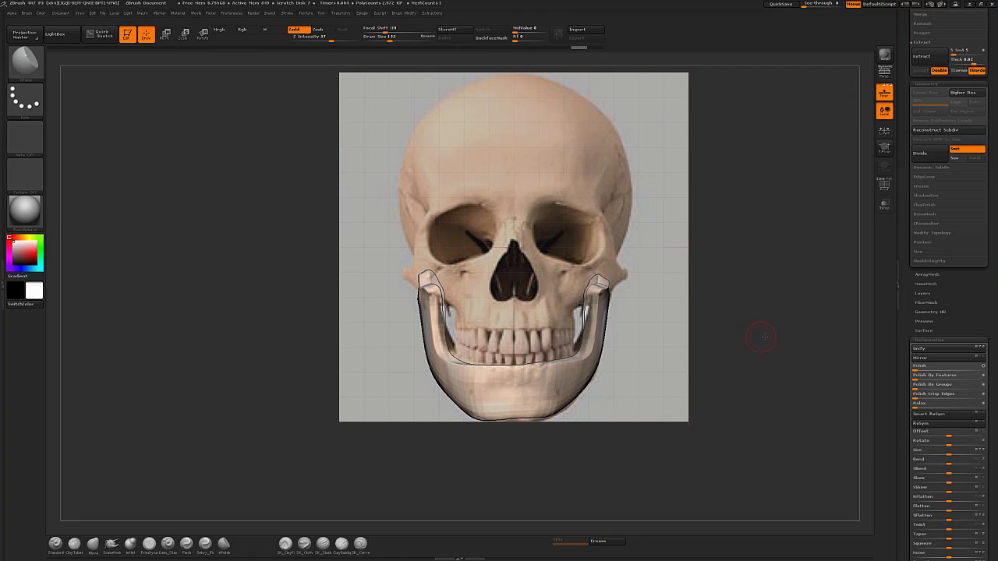
pyautogui.moveTo(764, 337); pyautogui.dragTo(864, 273)
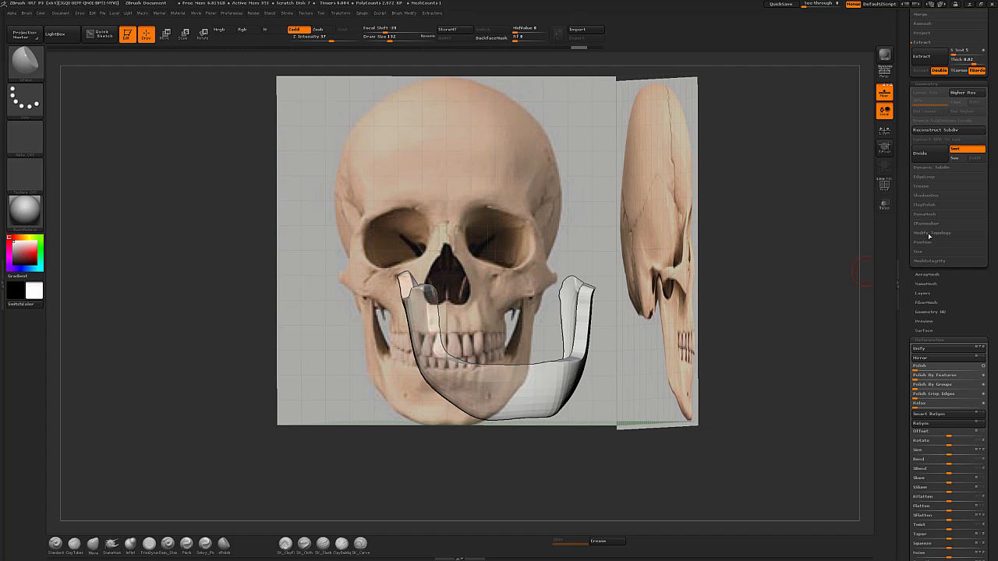
pyautogui.click(928, 234)
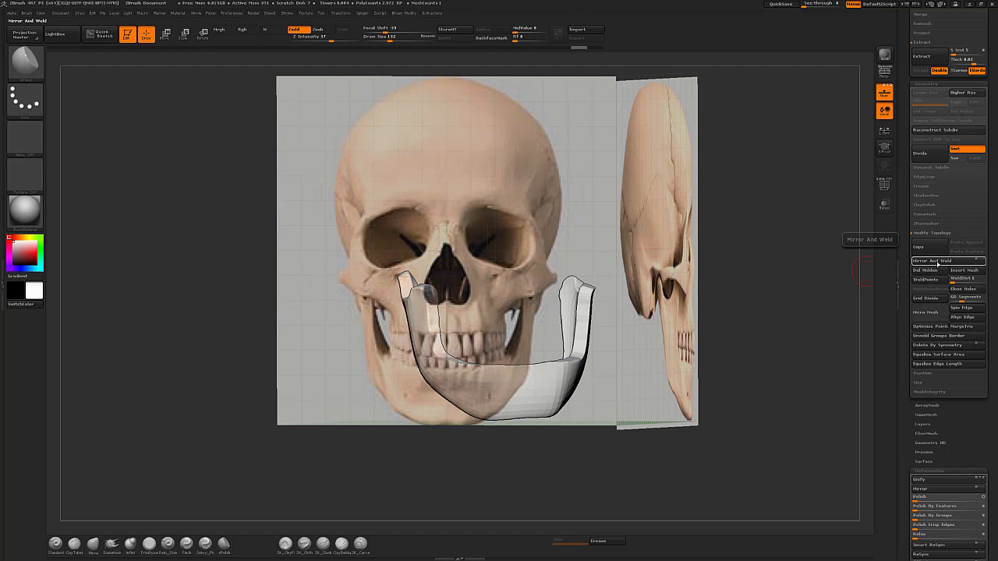
pyautogui.click(939, 261)
pyautogui.click(938, 261)
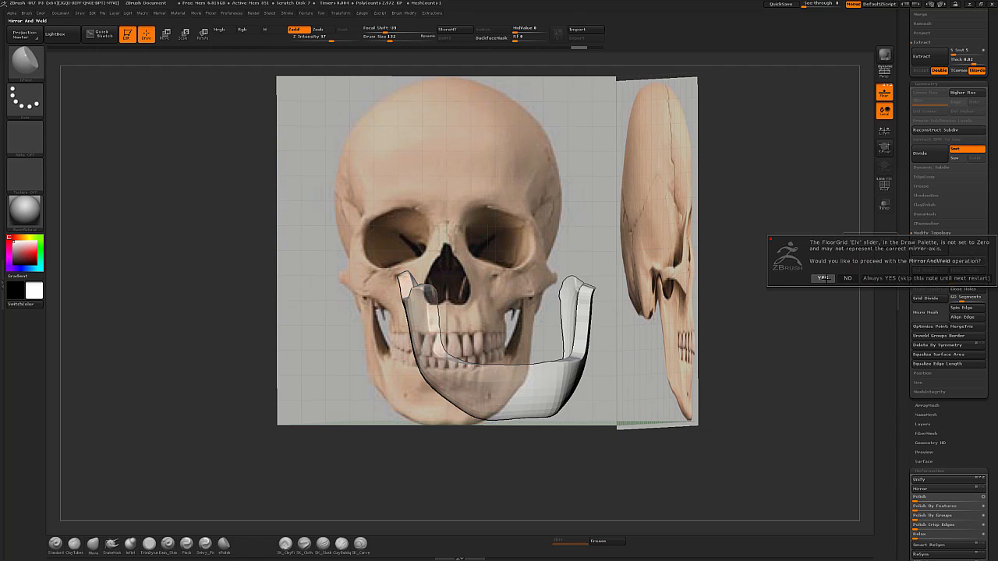
pyautogui.click(823, 279)
# Step: Check the welded jaw from above and against the front reference, and view the floor grid's draw settings
pyautogui.moveTo(499, 468); pyautogui.dragTo(473, 388)
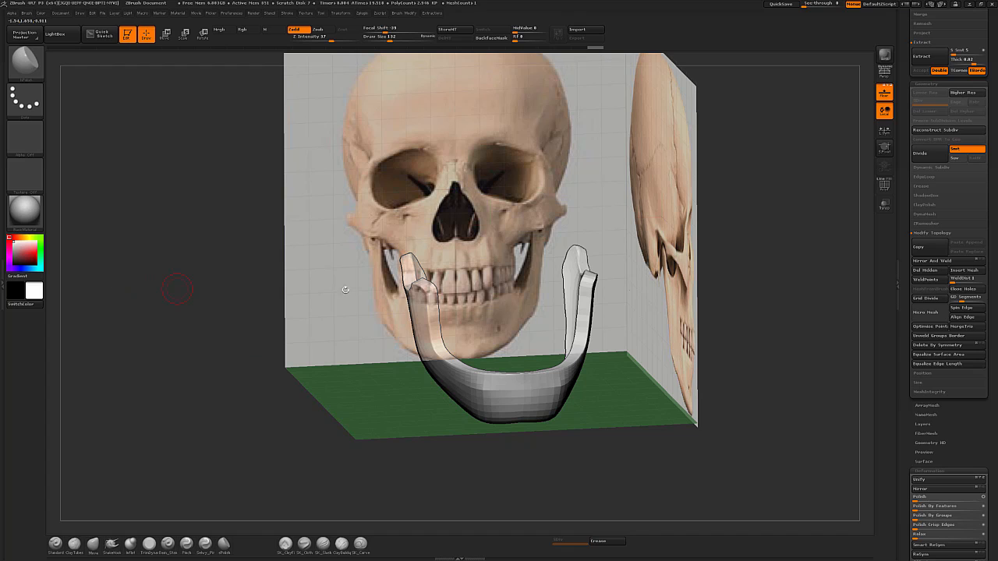
pyautogui.click(3, 290)
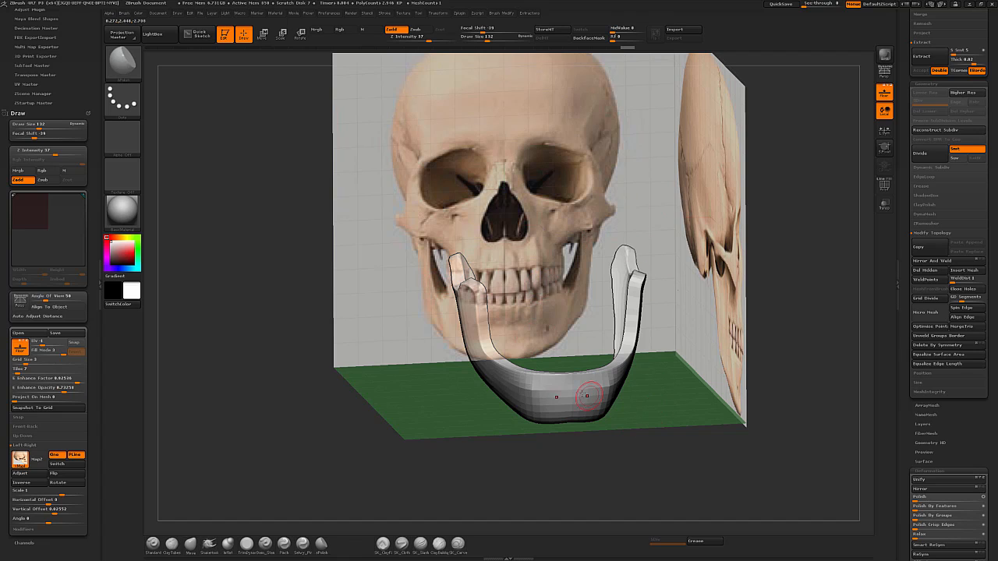
pyautogui.click(94, 307)
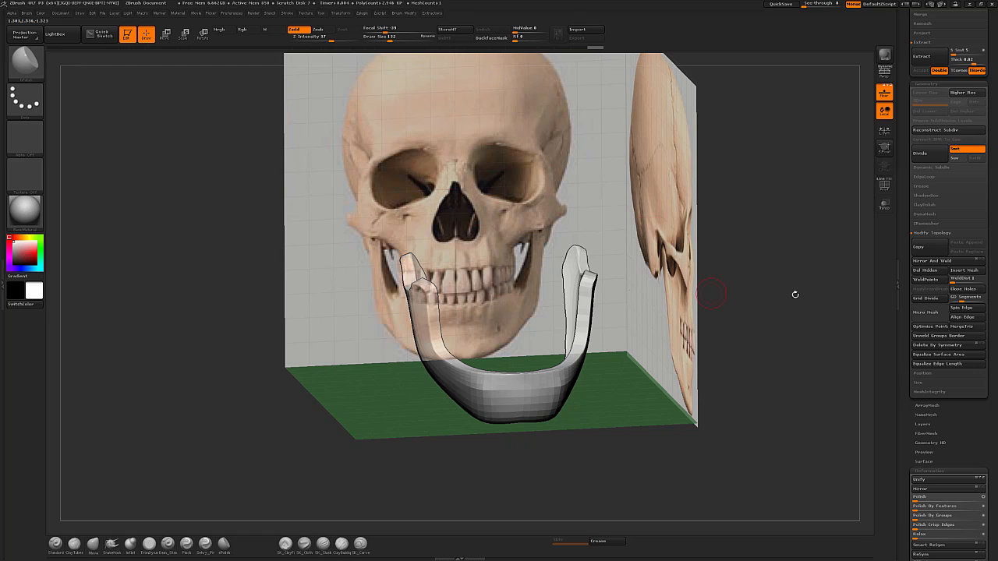
pyautogui.keyDown('shift'); pyautogui.moveTo(793, 292); pyautogui.dragTo(497, 382); pyautogui.keyUp('shift')
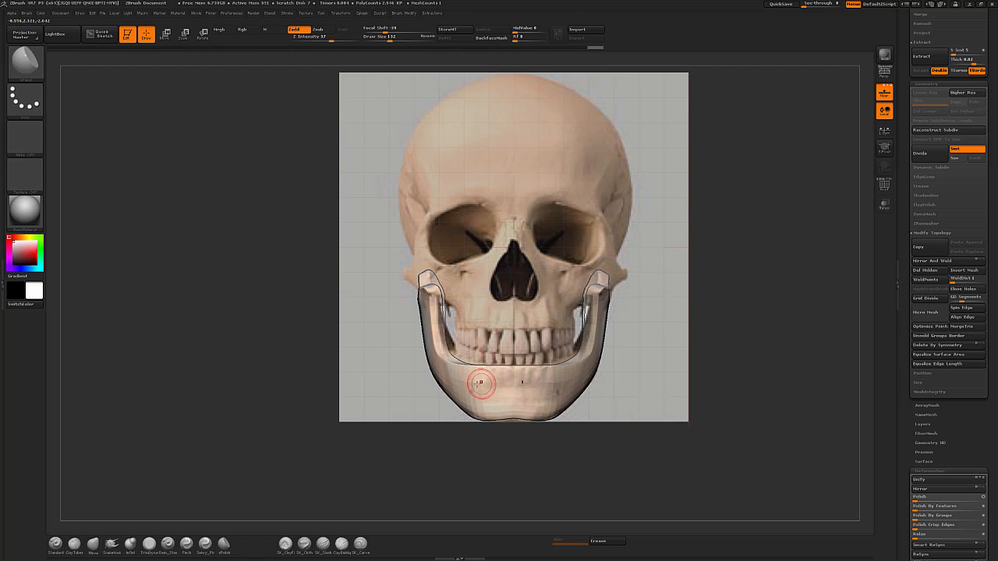
pyautogui.moveTo(631, 393); pyautogui.dragTo(489, 392)
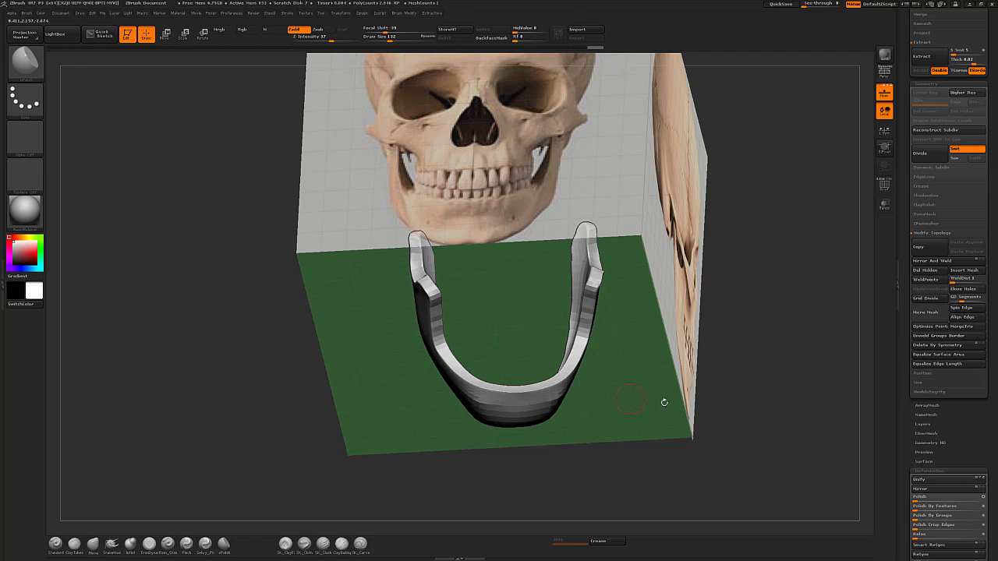
pyautogui.keyDown('shift'); pyautogui.moveTo(762, 436); pyautogui.dragTo(729, 361); pyautogui.keyUp('shift')
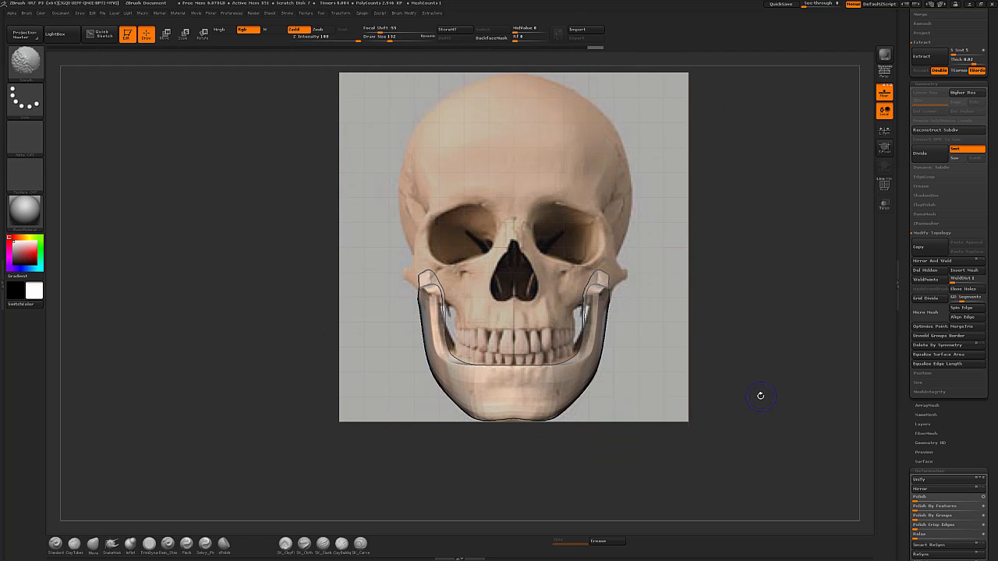
pyautogui.keyDown('shift'); pyautogui.moveTo(757, 401); pyautogui.dragTo(593, 457); pyautogui.keyUp('shift')
# Step: Adjust the chin's lower edge to the front reference using the Move brush at a draw size of 305
pyautogui.press('s')
pyautogui.moveTo(515, 418)
pyautogui.mouseDown()
pyautogui.moveTo(522, 437)
pyautogui.moveTo(514, 421)
pyautogui.mouseUp()
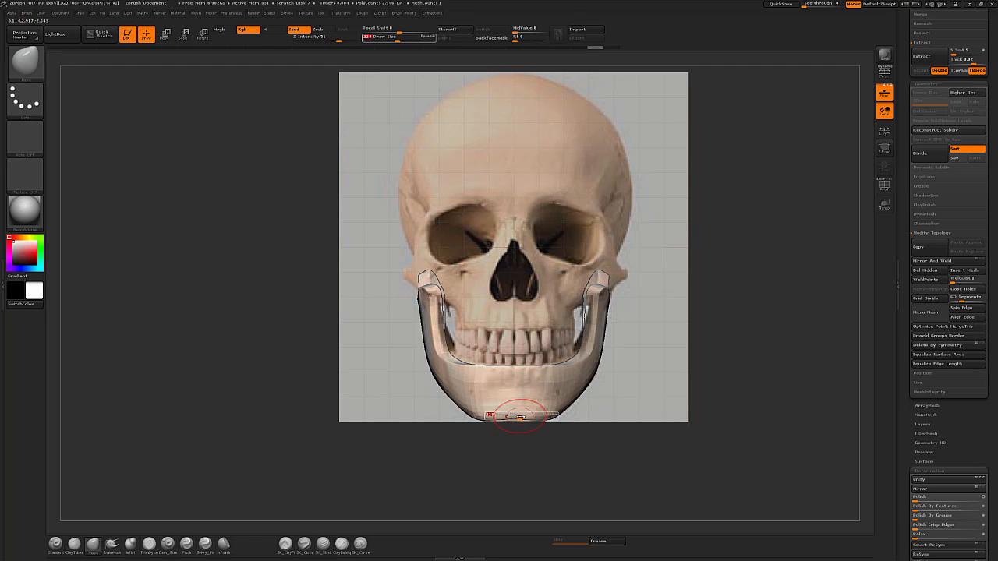
pyautogui.press(']')
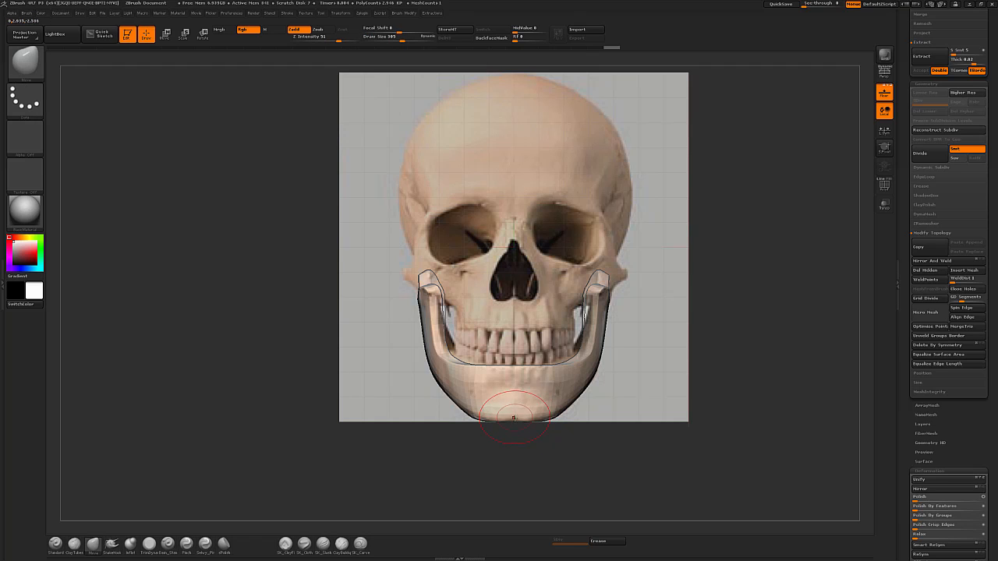
pyautogui.keyDown('shift'); pyautogui.moveTo(579, 434); pyautogui.dragTo(626, 464); pyautogui.keyUp('shift')
pyautogui.keyDown('alt'); pyautogui.moveTo(567, 405); pyautogui.dragTo(530, 387); pyautogui.keyUp('alt')
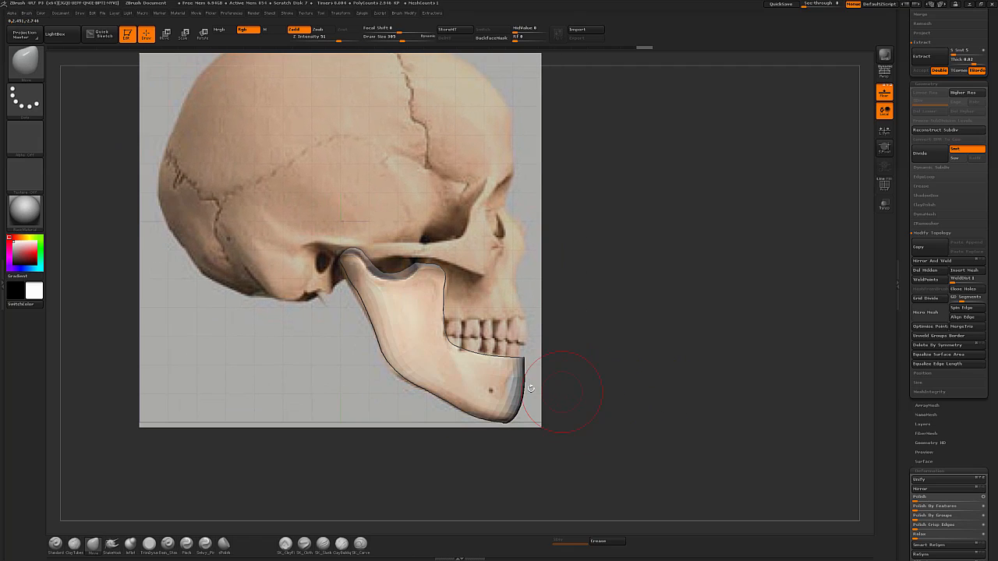
pyautogui.moveTo(649, 396); pyautogui.dragTo(643, 396)
# Step: Carve a horizontal recess across the front of the chin with the Standard brush at draw size 245, and smooth it
pyautogui.click(55, 544)
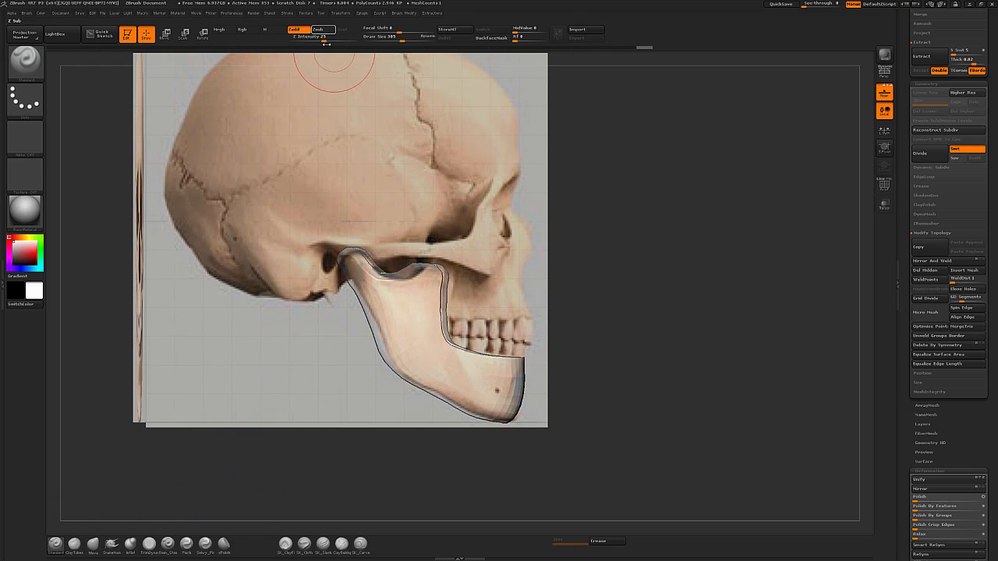
pyautogui.moveTo(679, 335); pyautogui.dragTo(477, 390)
pyautogui.press('[')
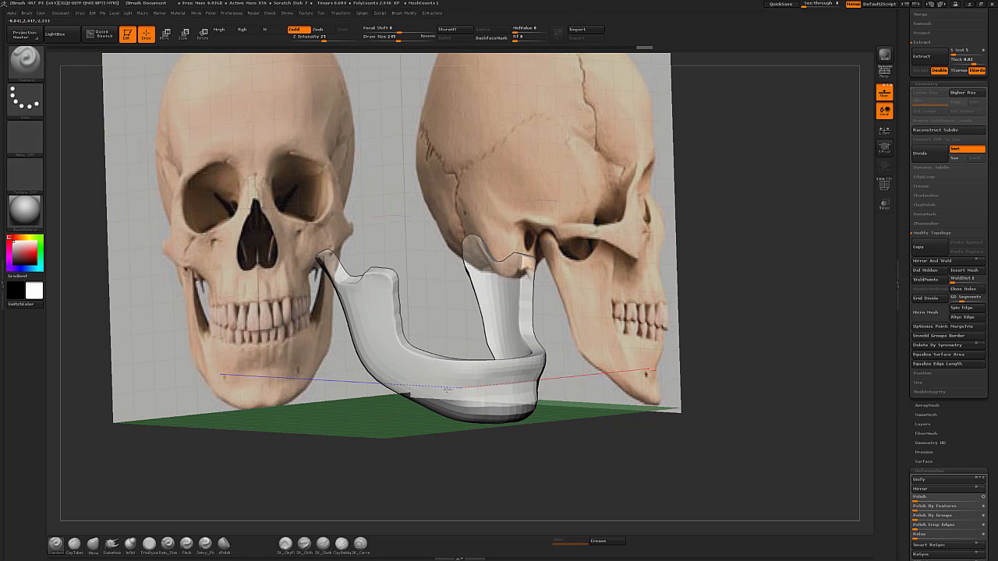
pyautogui.moveTo(595, 453)
pyautogui.keyDown('shift'); pyautogui.mouseDown()
pyautogui.moveTo(620, 444)
pyautogui.moveTo(613, 393)
pyautogui.moveTo(603, 442)
pyautogui.mouseUp(); pyautogui.keyUp('shift')
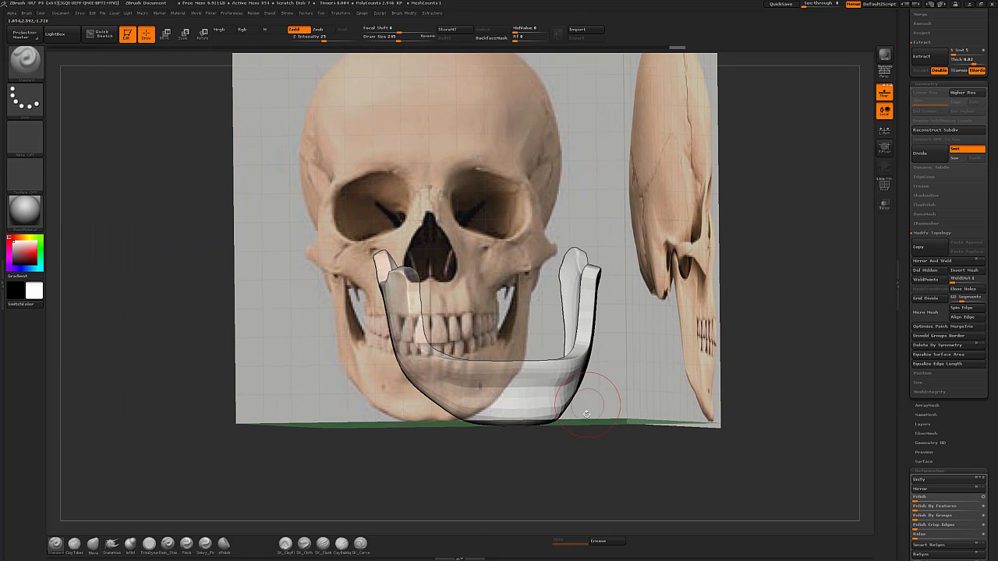
pyautogui.keyDown('shift'); pyautogui.moveTo(608, 402); pyautogui.dragTo(508, 413); pyautogui.keyUp('shift')
pyautogui.moveTo(610, 419); pyautogui.dragTo(570, 432)
pyautogui.press('shift')
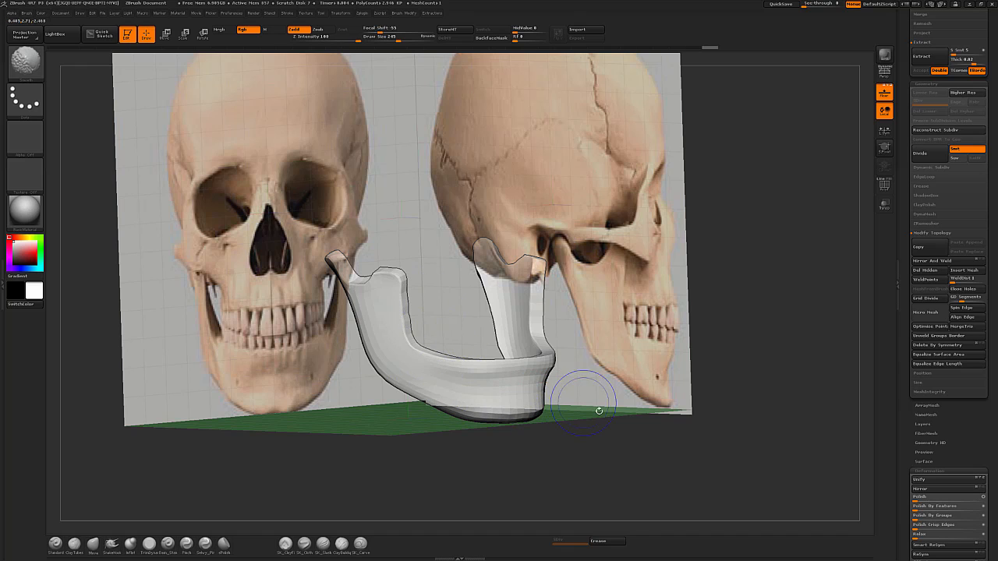
# Step: Move the chin's front profile and the jaw's lower rear edge to match the side reference
pyautogui.moveTo(599, 411); pyautogui.dragTo(663, 452)
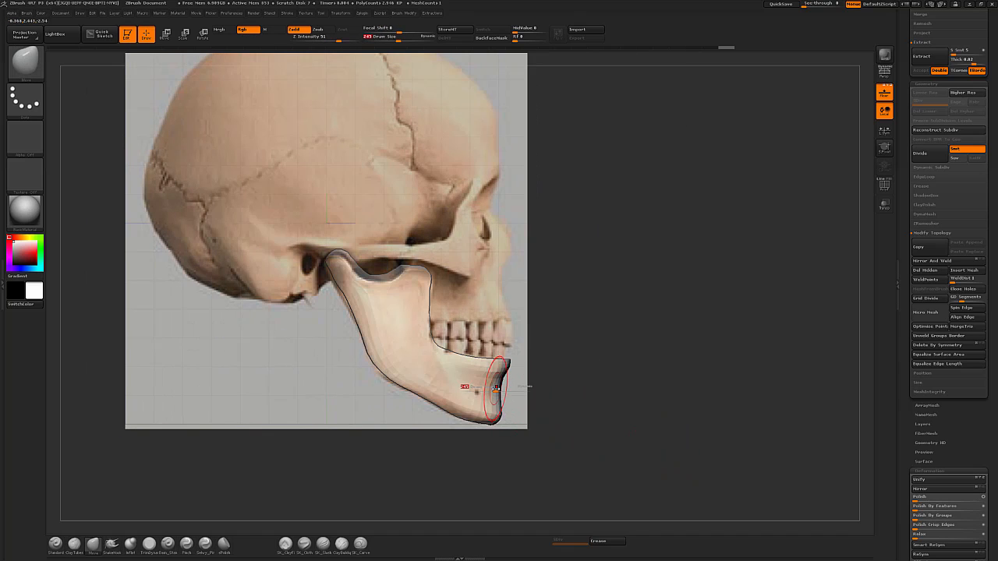
pyautogui.moveTo(496, 389)
pyautogui.mouseDown()
pyautogui.moveTo(511, 394)
pyautogui.moveTo(492, 396)
pyautogui.mouseUp()
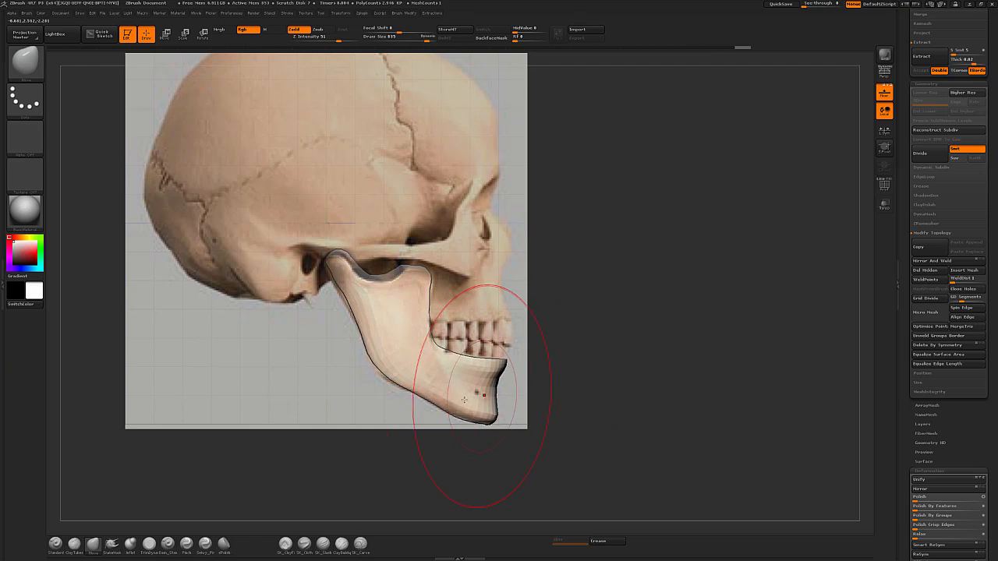
pyautogui.press('s')
pyautogui.moveTo(394, 372); pyautogui.dragTo(382, 373)
pyautogui.moveTo(598, 283)
pyautogui.mouseDown()
pyautogui.moveTo(600, 316)
pyautogui.moveTo(603, 307)
pyautogui.moveTo(669, 381)
pyautogui.moveTo(639, 335)
pyautogui.moveTo(702, 367)
pyautogui.mouseUp()
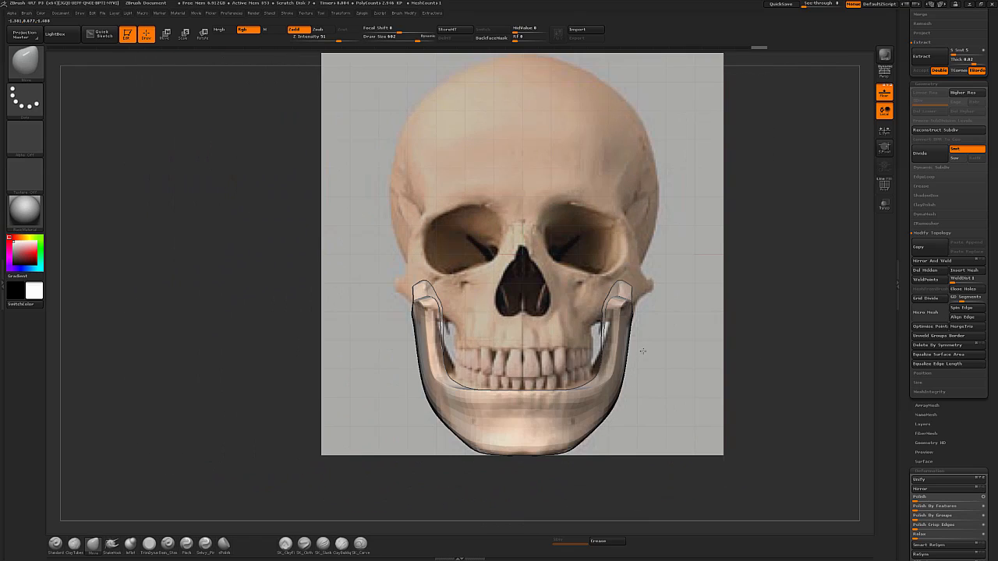
# Step: Narrow the jaw's outer sides in front view with a large Move brush, checking its curve from above and below
pyautogui.moveTo(418, 349); pyautogui.dragTo(419, 351)
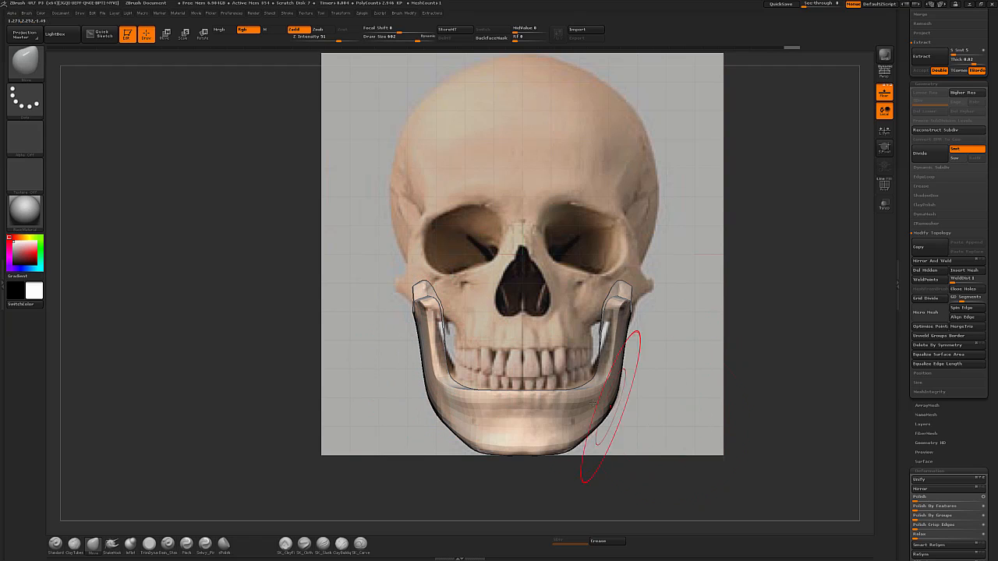
pyautogui.press(']')
pyautogui.press('[')
pyautogui.press('[')
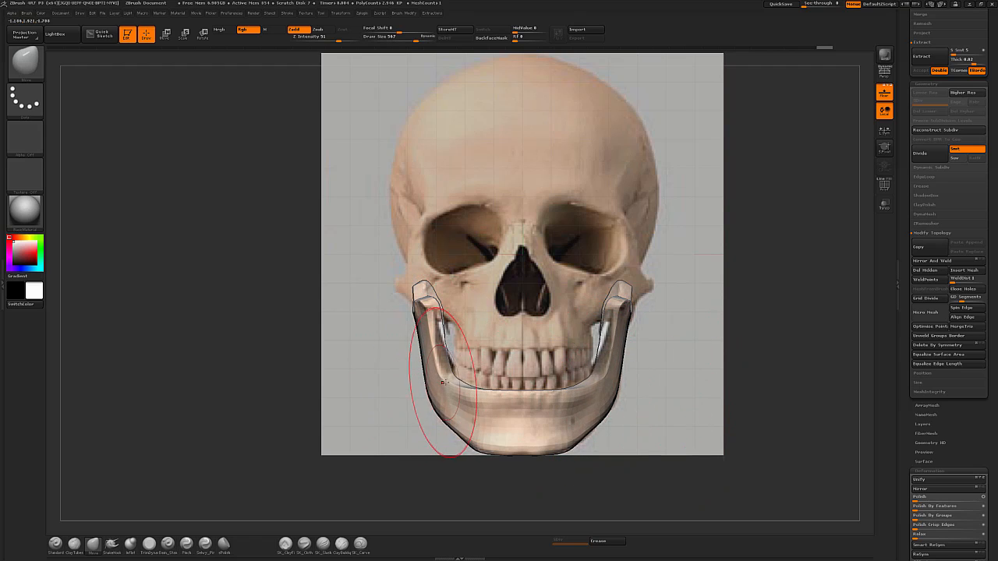
pyautogui.press(']')
pyautogui.moveTo(437, 394); pyautogui.dragTo(437, 332)
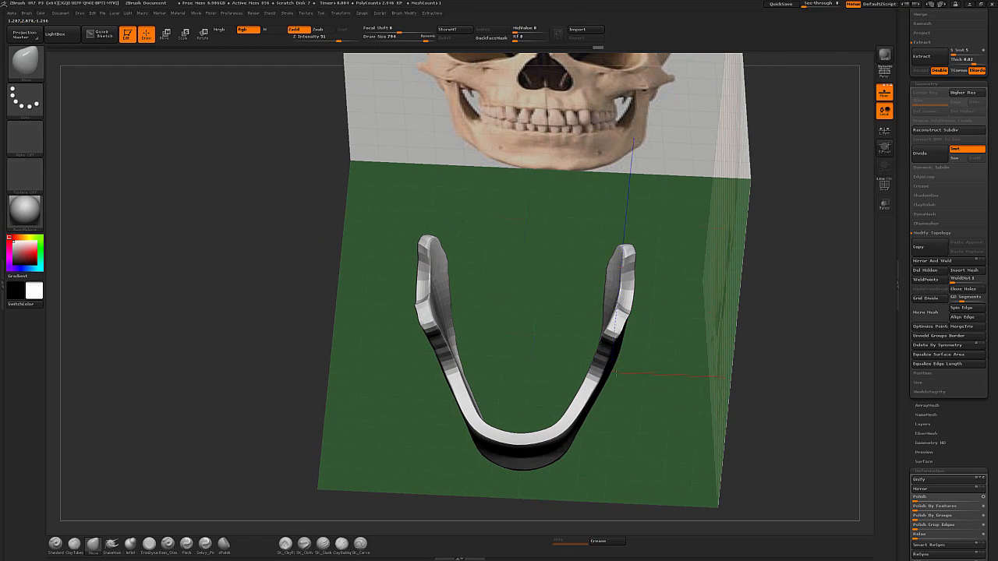
pyautogui.press('[')
pyautogui.moveTo(616, 373)
pyautogui.mouseDown()
pyautogui.moveTo(737, 272)
pyautogui.moveTo(535, 379)
pyautogui.mouseUp()
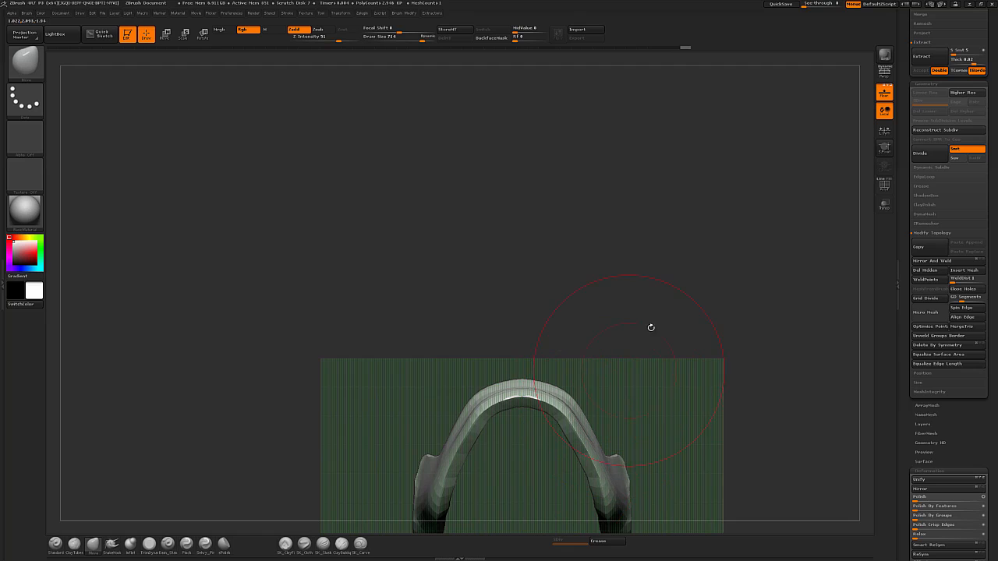
pyautogui.keyDown('shift'); pyautogui.moveTo(651, 328); pyautogui.dragTo(616, 374); pyautogui.keyUp('shift')
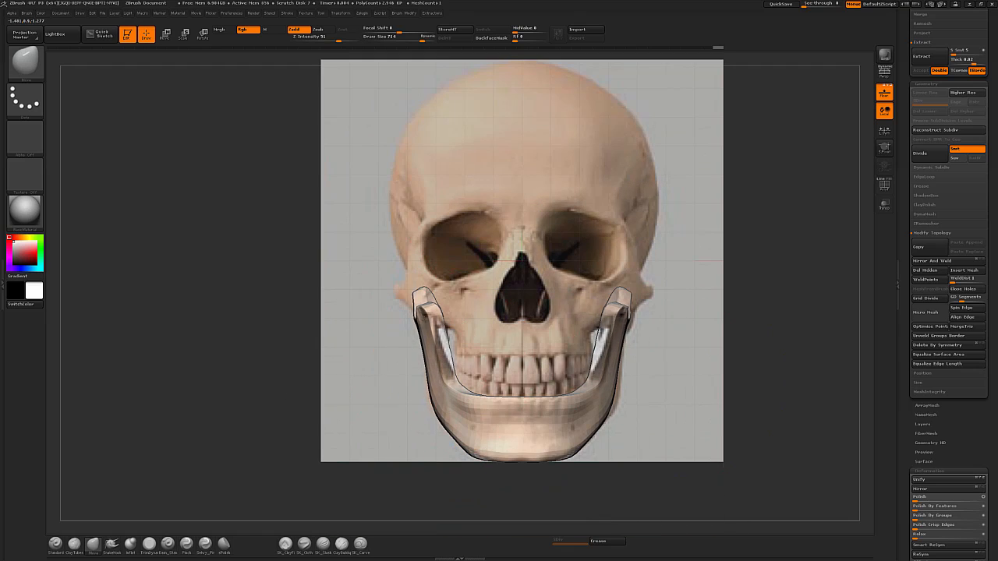
pyautogui.moveTo(624, 336)
pyautogui.keyDown('shift'); pyautogui.mouseDown()
pyautogui.moveTo(687, 280)
pyautogui.moveTo(396, 319)
pyautogui.mouseUp(); pyautogui.keyUp('shift')
# Step: Raise the jaw's front upper process toward the zygomatic arch in side view using the Move brush
pyautogui.press('s')
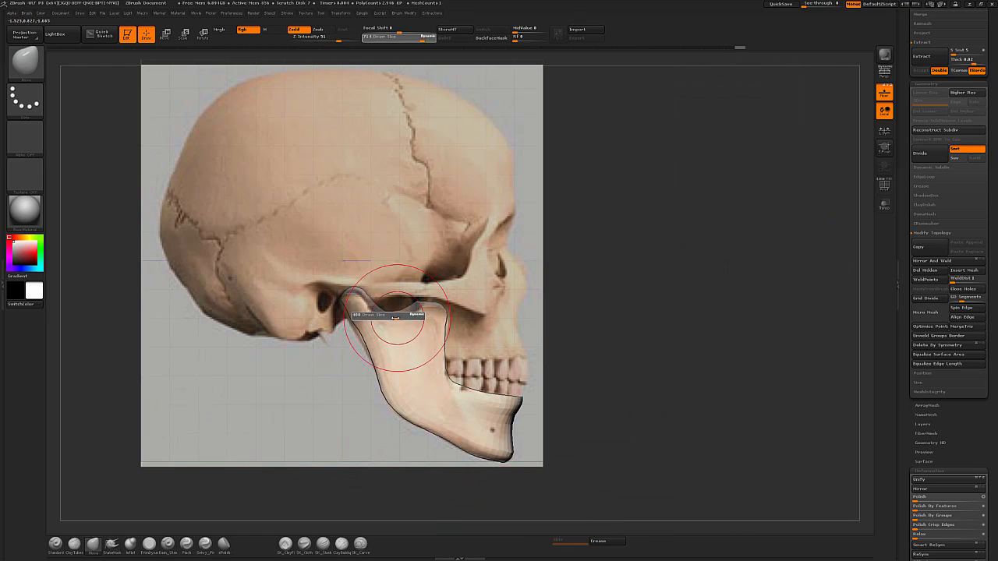
pyautogui.click(396, 318)
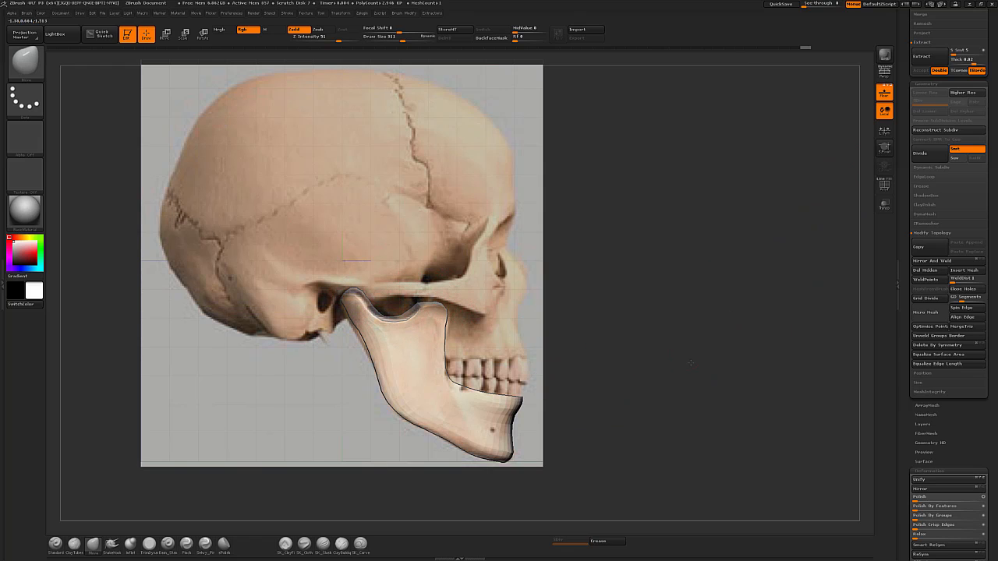
pyautogui.moveTo(689, 363)
pyautogui.keyDown('alt'); pyautogui.mouseDown()
pyautogui.moveTo(719, 357)
pyautogui.moveTo(710, 343)
pyautogui.mouseUp(); pyautogui.keyUp('alt')
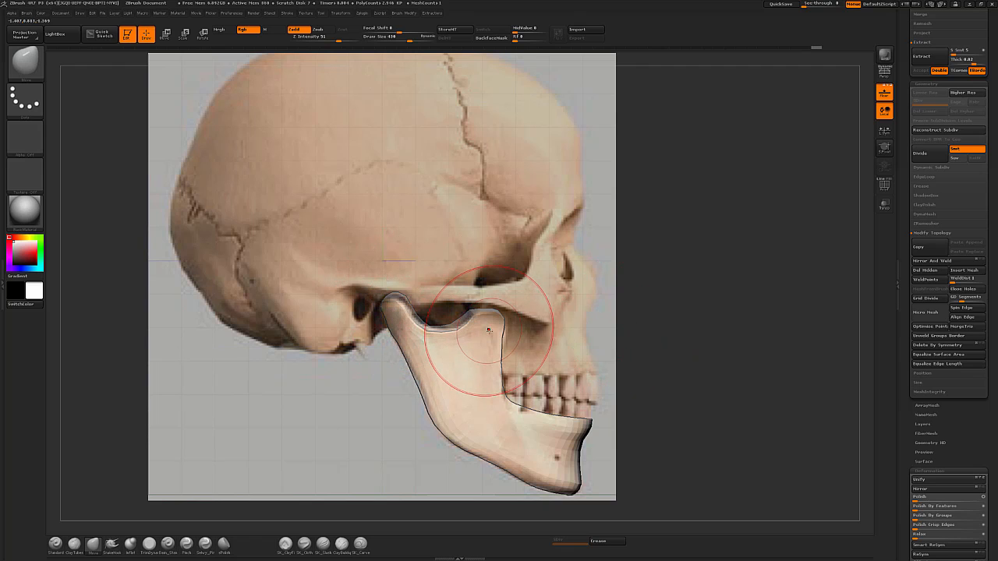
pyautogui.moveTo(488, 330)
pyautogui.mouseDown()
pyautogui.moveTo(499, 306)
pyautogui.moveTo(471, 308)
pyautogui.mouseUp()
pyautogui.press('s')
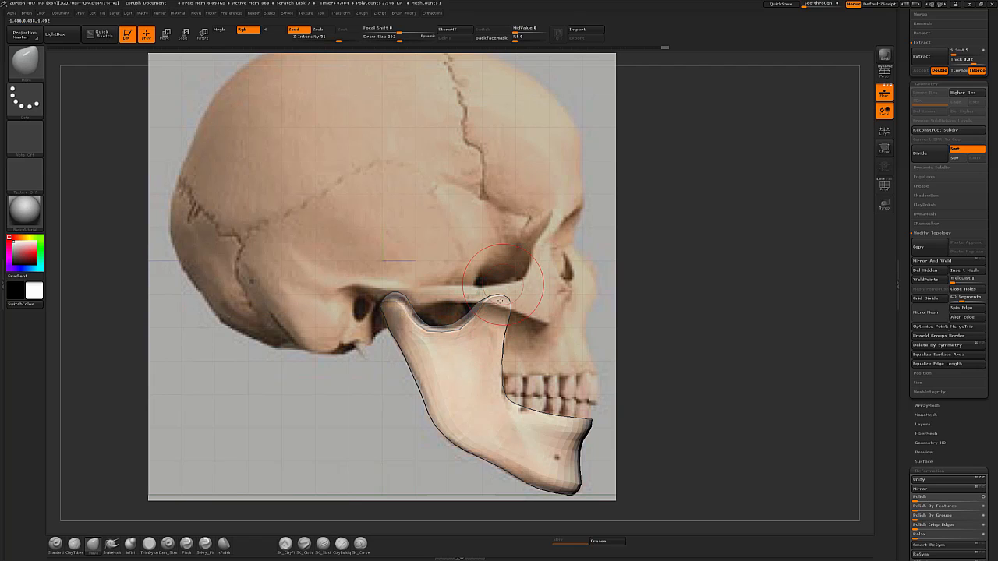
pyautogui.moveTo(702, 318)
pyautogui.mouseDown()
pyautogui.moveTo(471, 284)
pyautogui.moveTo(613, 186)
pyautogui.moveTo(562, 303)
pyautogui.moveTo(624, 210)
pyautogui.moveTo(734, 98)
pyautogui.moveTo(583, 322)
pyautogui.mouseUp()
# Step: Refine the upper rami of the jaw with small Move brush adjustments at varying brush sizes
pyautogui.press('s')
pyautogui.moveTo(259, 286)
pyautogui.mouseDown()
pyautogui.moveTo(272, 286)
pyautogui.moveTo(265, 275)
pyautogui.mouseUp()
pyautogui.moveTo(252, 311); pyautogui.dragTo(255, 311)
pyautogui.press('s')
pyautogui.moveTo(267, 369)
pyautogui.mouseDown()
pyautogui.moveTo(280, 370)
pyautogui.moveTo(270, 371)
pyautogui.mouseUp()
pyautogui.keyDown('shift'); pyautogui.moveTo(517, 414); pyautogui.dragTo(681, 385); pyautogui.keyUp('shift')
pyautogui.moveTo(453, 405)
pyautogui.keyDown('shift'); pyautogui.mouseDown()
pyautogui.moveTo(390, 389)
pyautogui.moveTo(476, 396)
pyautogui.mouseUp(); pyautogui.keyUp('shift')
# Step: Move the jaw's inner corners, rami and upper ends to fit the front reference, and check the side profile
pyautogui.press(']')
pyautogui.moveTo(197, 381); pyautogui.dragTo(205, 379)
pyautogui.press('[')
pyautogui.press('[')
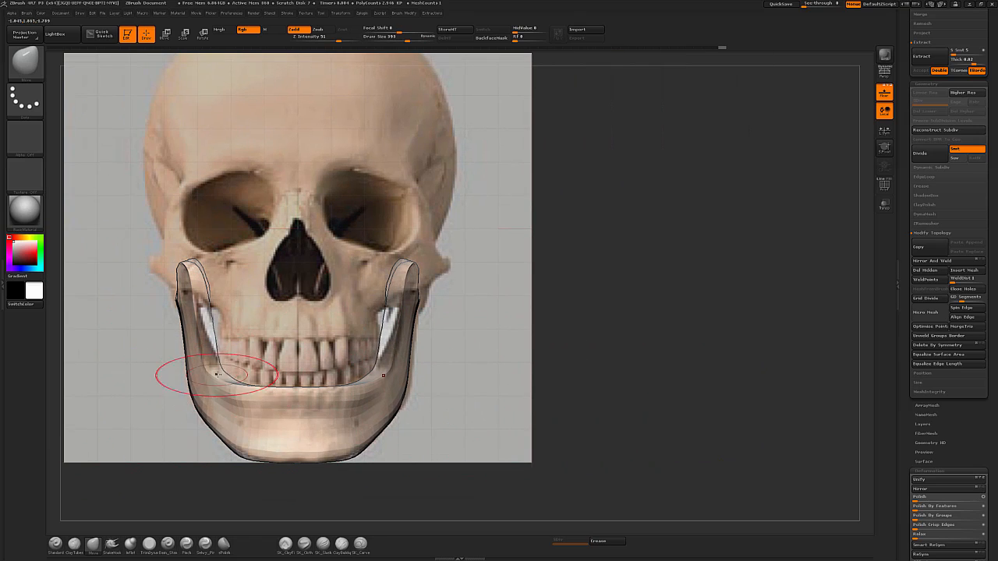
pyautogui.moveTo(396, 360); pyautogui.dragTo(402, 358)
pyautogui.moveTo(404, 329); pyautogui.dragTo(409, 328)
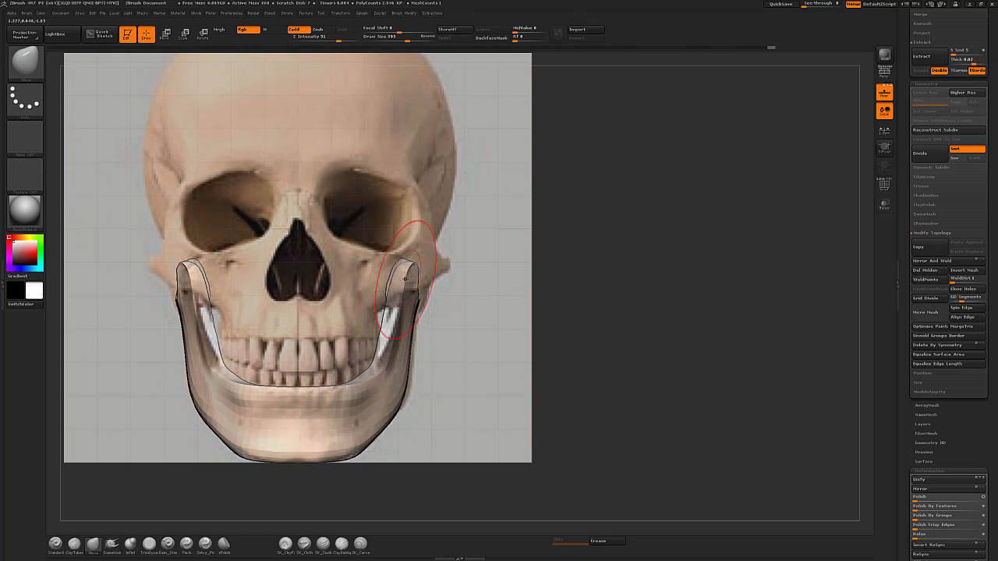
pyautogui.moveTo(415, 274); pyautogui.dragTo(418, 272)
pyautogui.moveTo(460, 273)
pyautogui.keyDown('alt'); pyautogui.mouseDown()
pyautogui.moveTo(528, 329)
pyautogui.moveTo(642, 336)
pyautogui.moveTo(597, 363)
pyautogui.mouseUp(); pyautogui.keyUp('alt')
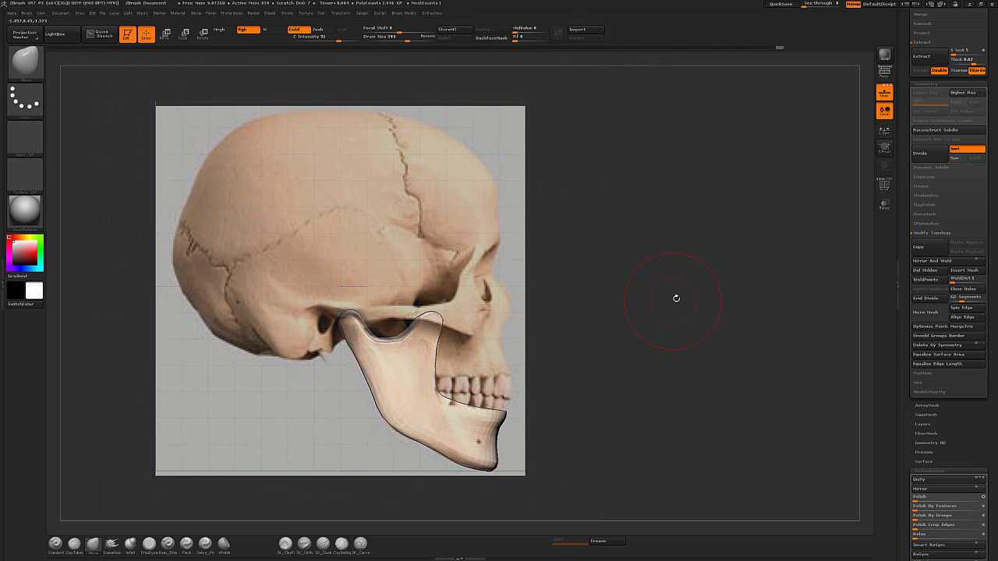